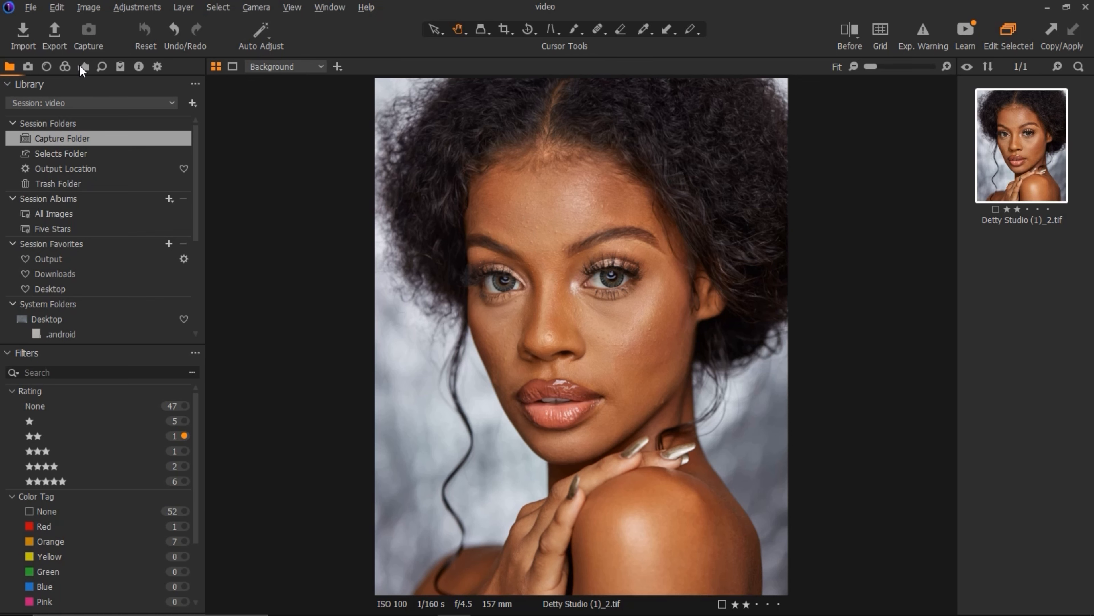
- Show the exposure adjustment tools and set the High Dynamic Range Highlight to -4
{"action": "key", "text": "ctrl+5"}
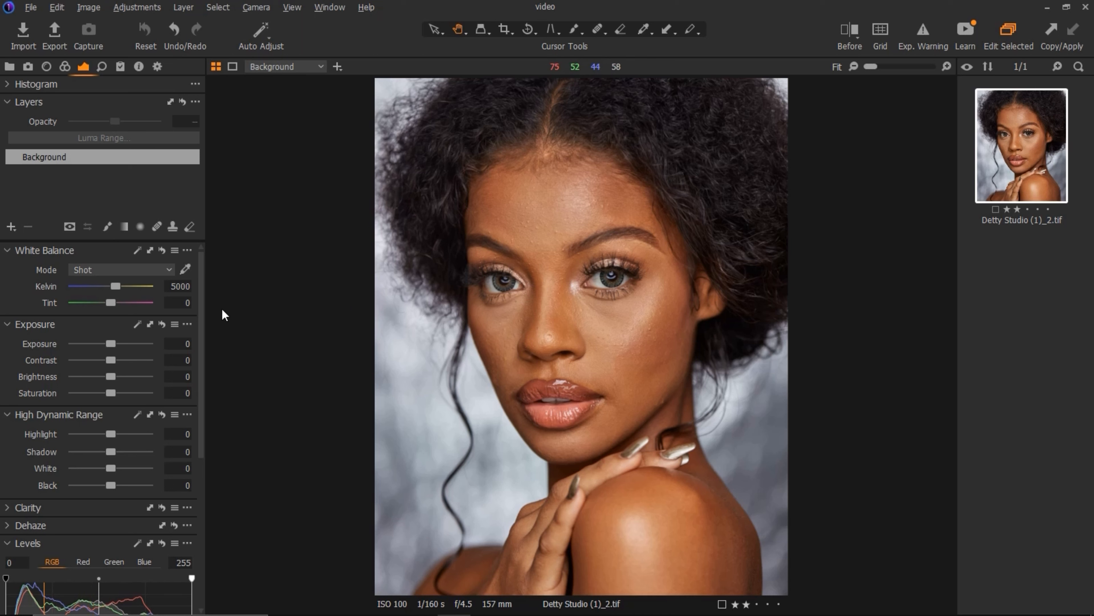
{"action": "left_click_drag", "start_coordinate": [201, 431], "coordinate": [197, 388]}
{"action": "left_click", "coordinate": [84, 69]}
{"action": "mouse_move", "coordinate": [112, 433]}
{"action": "left_mouse_down"}
{"action": "mouse_move", "coordinate": [86, 434]}
{"action": "mouse_move", "coordinate": [109, 434]}
{"action": "left_mouse_up"}
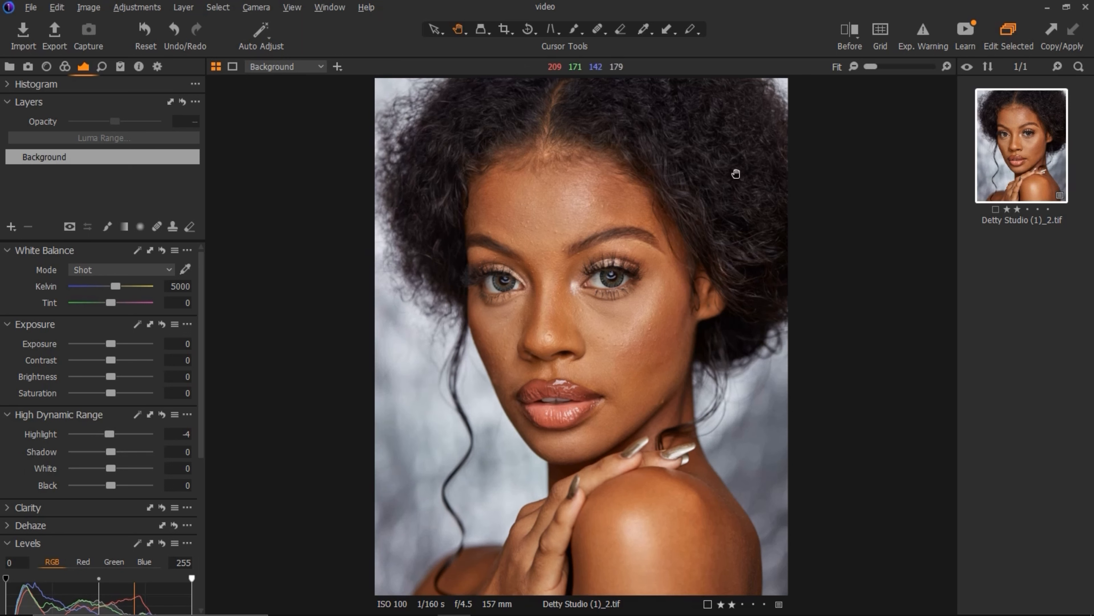
- Turn on the exposure warning for the portrait
{"action": "key", "text": "ctrl"}
{"action": "key", "text": "ctrl"}
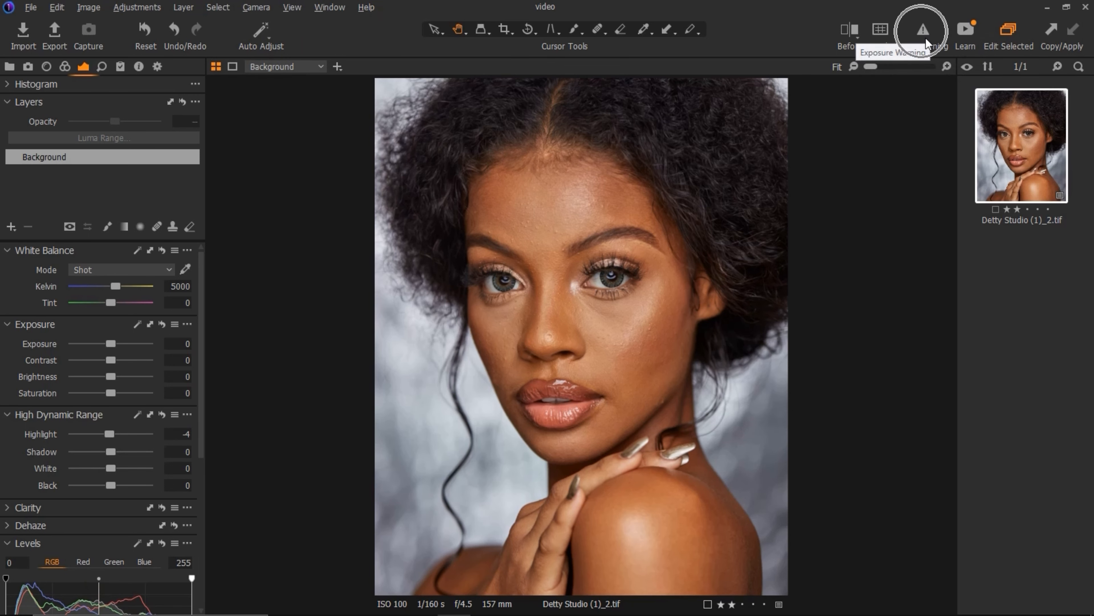
{"action": "key", "text": "ctrl"}
{"action": "key", "text": "ctrl"}
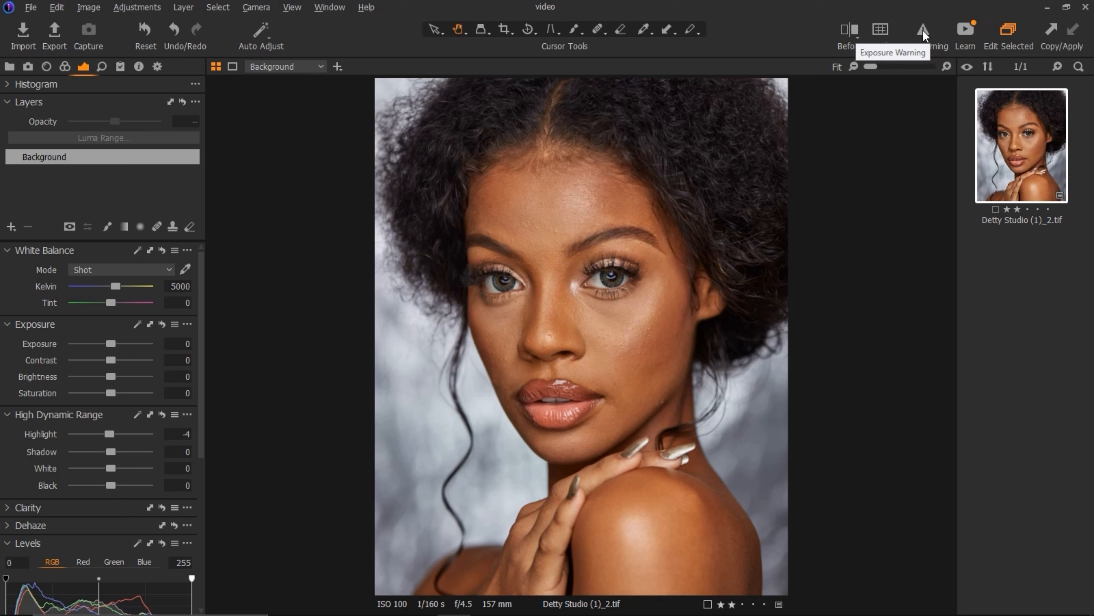
{"action": "left_click", "coordinate": [923, 34]}
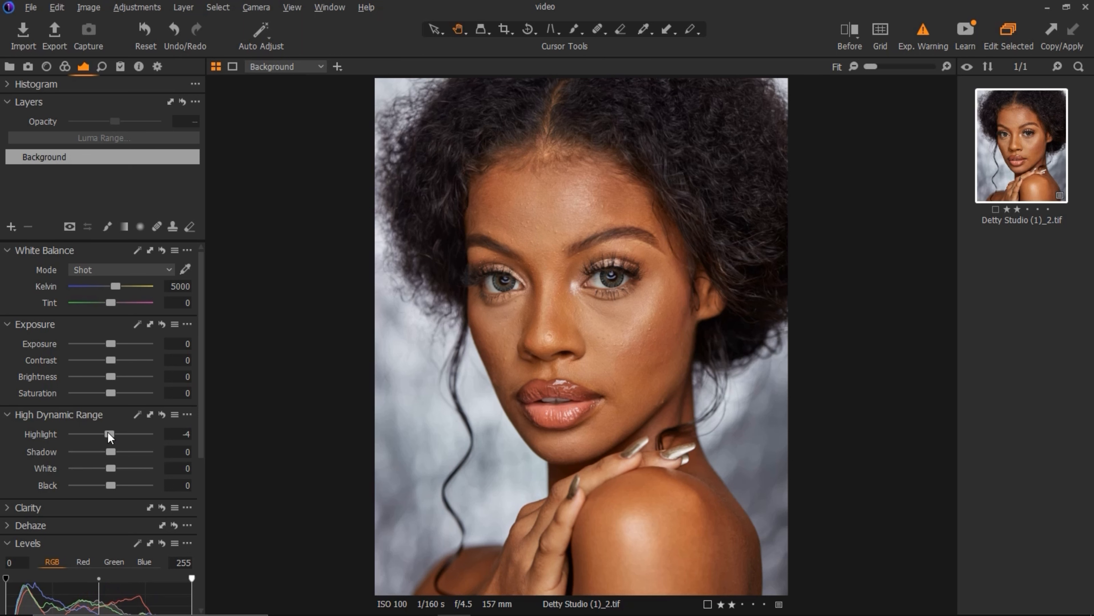
- Raise Highlight to 85 and compare the portrait with the exposure warning off and on
{"action": "left_click_drag", "start_coordinate": [111, 435], "coordinate": [140, 435]}
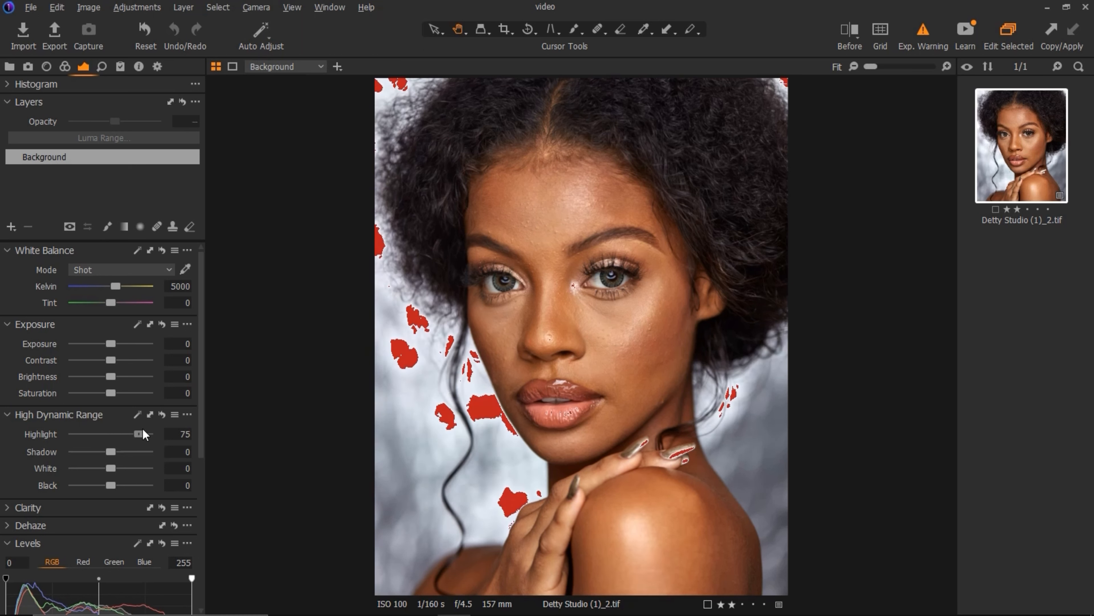
{"action": "left_click_drag", "start_coordinate": [143, 434], "coordinate": [148, 433]}
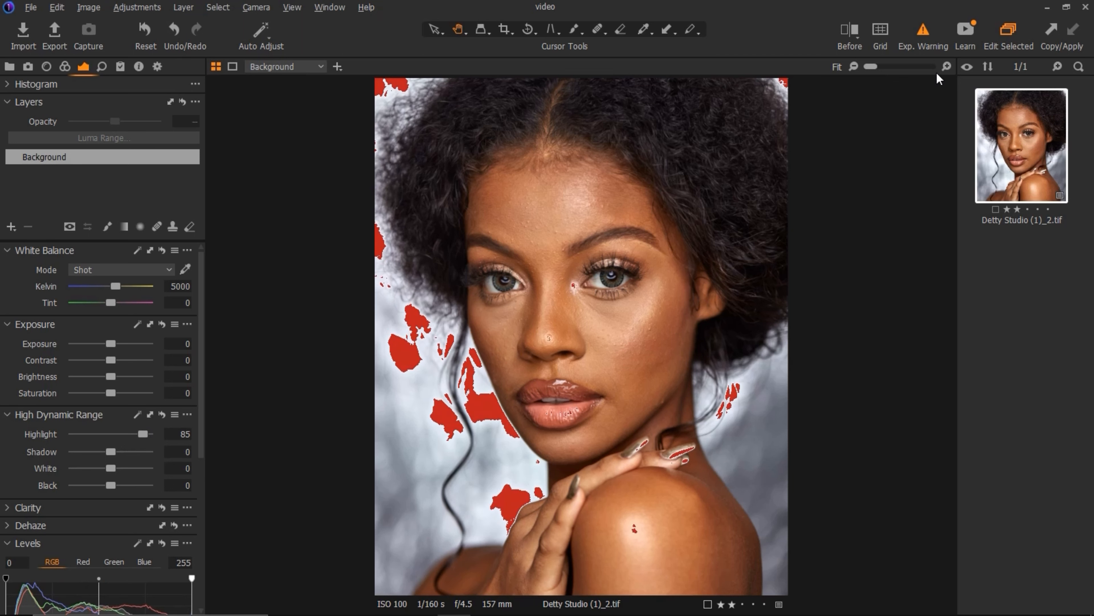
{"action": "left_click", "coordinate": [926, 38]}
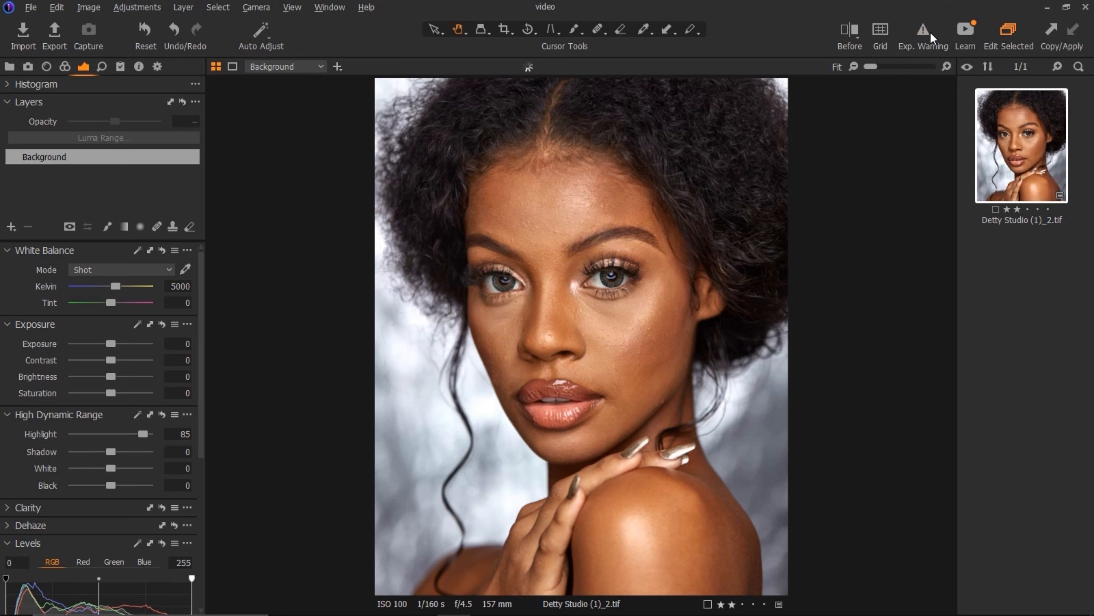
{"action": "left_click", "coordinate": [932, 38]}
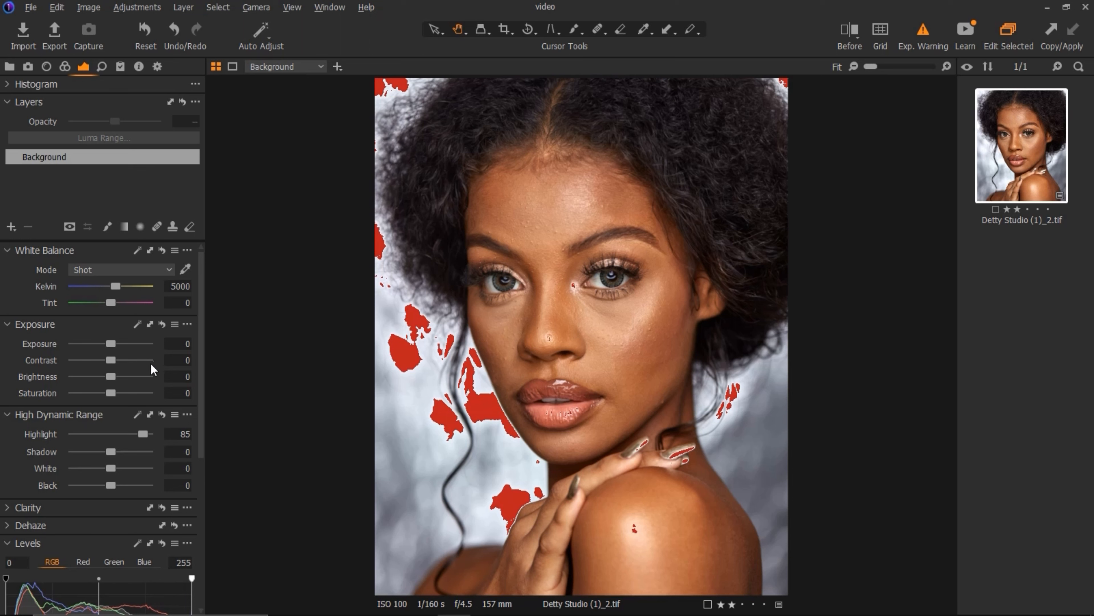
- Set the High Dynamic Range values to Highlight -58, Shadow 9, White 16 and Black -33
{"action": "left_click_drag", "start_coordinate": [143, 437], "coordinate": [99, 486]}
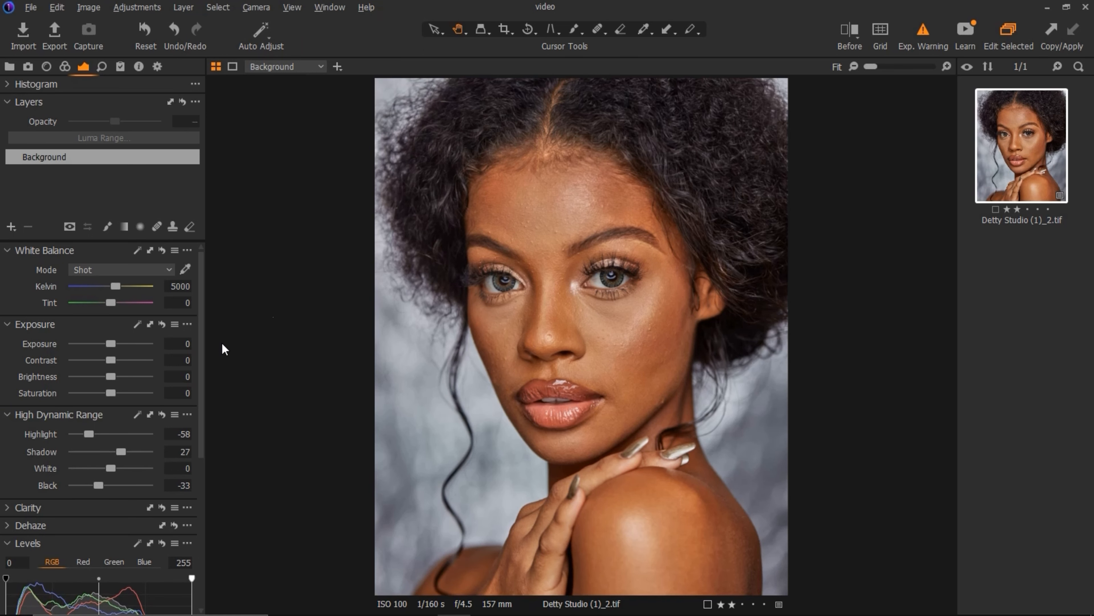
{"action": "scroll", "coordinate": [122, 455], "scroll_direction": "down", "scroll_amount": 4}
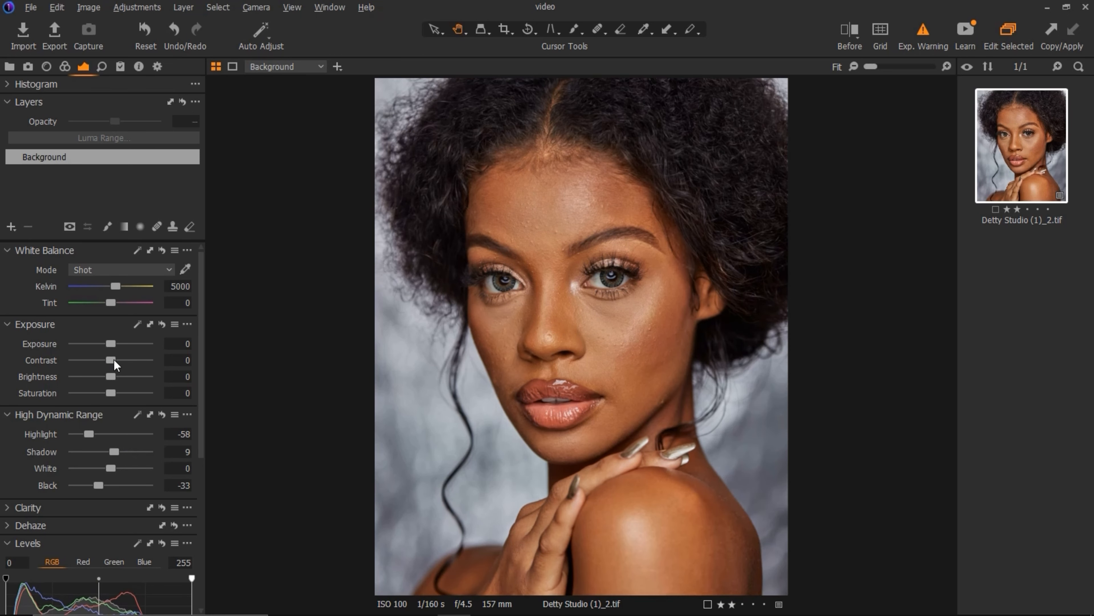
{"action": "left_click", "coordinate": [114, 471]}
{"action": "left_click_drag", "start_coordinate": [112, 470], "coordinate": [112, 470]}
{"action": "left_click", "coordinate": [85, 434]}
{"action": "left_click", "coordinate": [86, 433]}
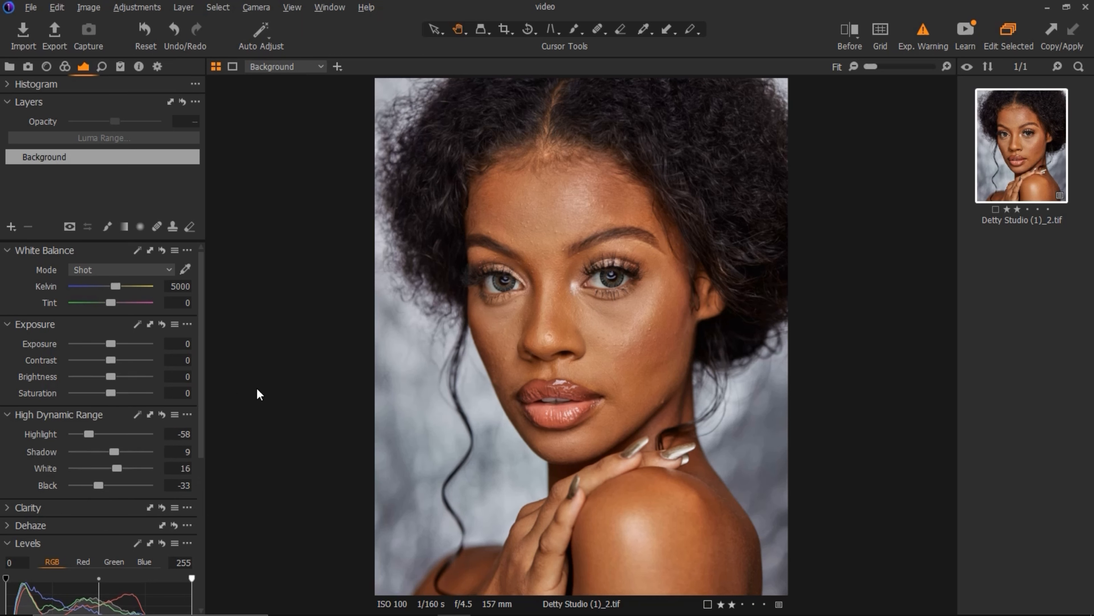
- Set the RGB Levels input black point to 7 and the input white point to 248
{"action": "left_click_drag", "start_coordinate": [202, 425], "coordinate": [202, 496]}
{"action": "key", "text": "ctrl"}
{"action": "key", "text": "ctrl"}
{"action": "key", "text": "ctrl"}
{"action": "left_click_drag", "start_coordinate": [7, 508], "coordinate": [10, 508]}
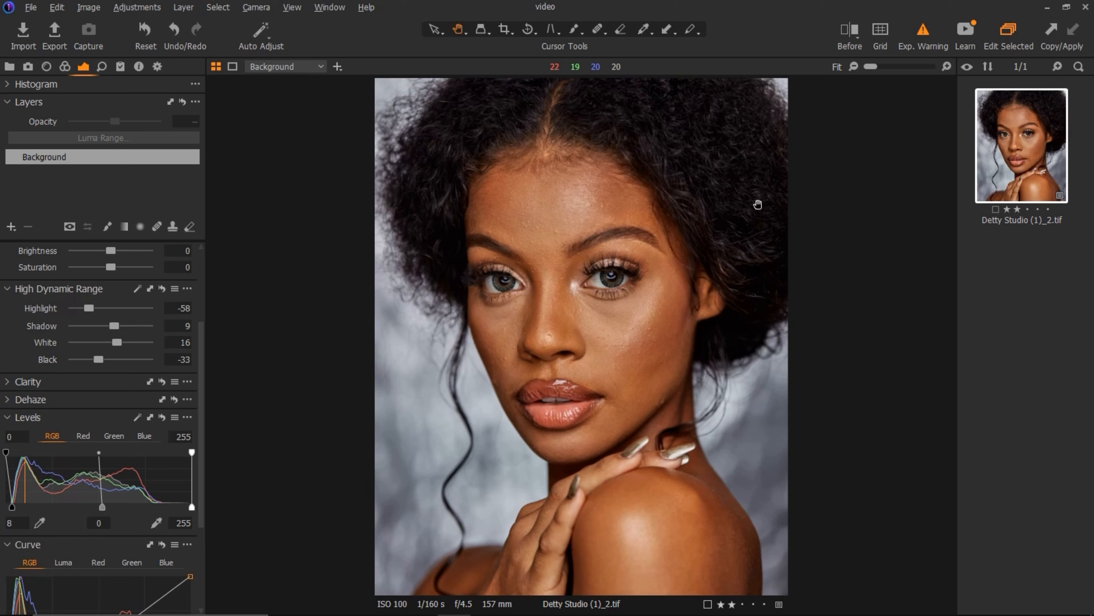
{"action": "left_click_drag", "start_coordinate": [11, 508], "coordinate": [5, 508]}
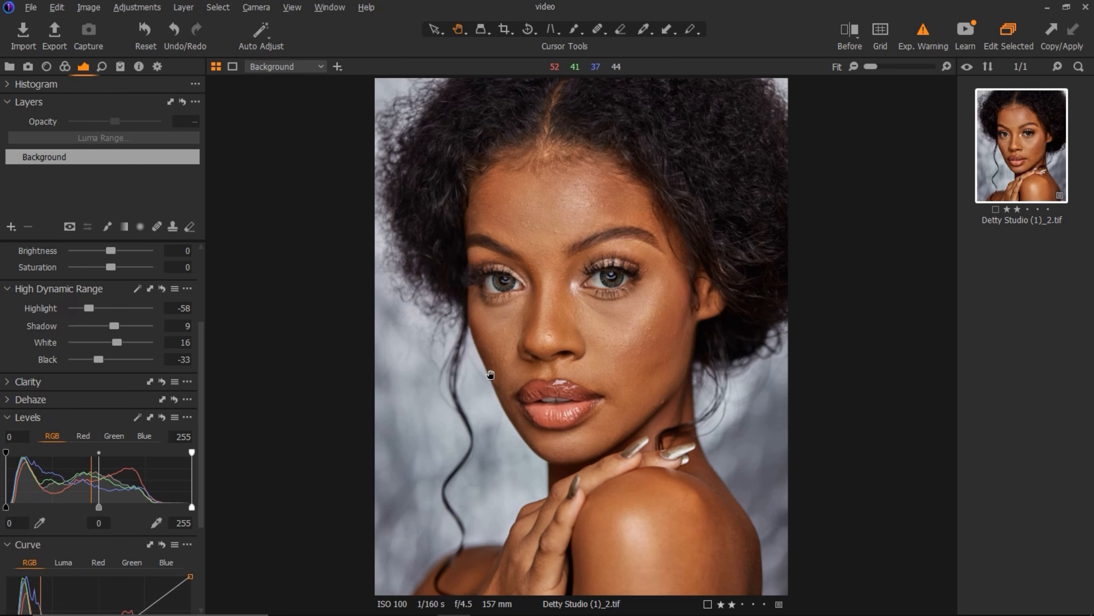
{"action": "left_click_drag", "start_coordinate": [7, 508], "coordinate": [9, 509]}
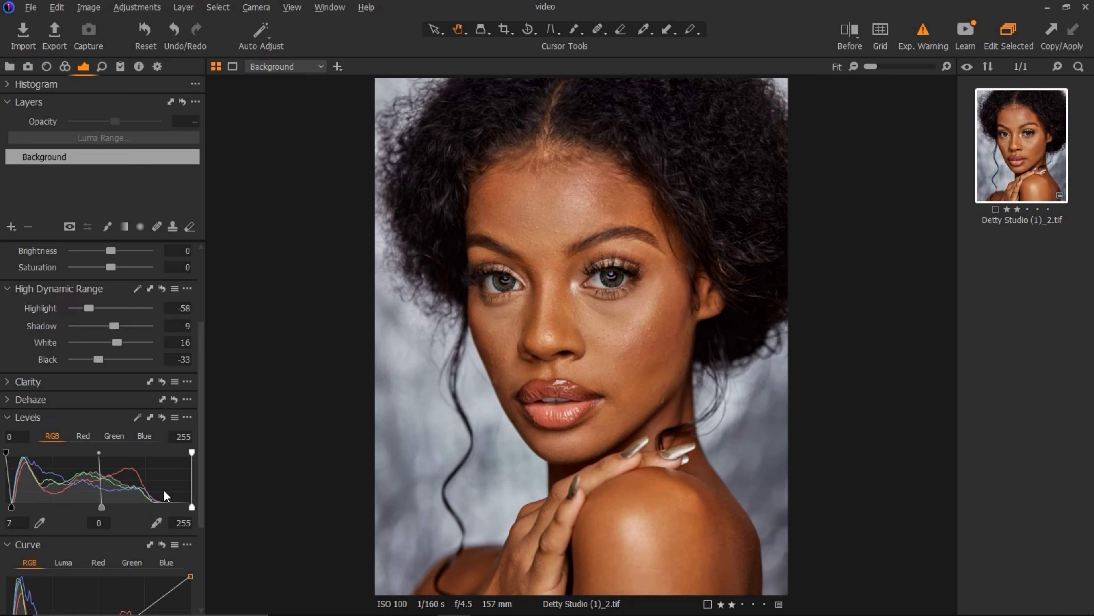
{"action": "left_click_drag", "start_coordinate": [192, 508], "coordinate": [186, 509]}
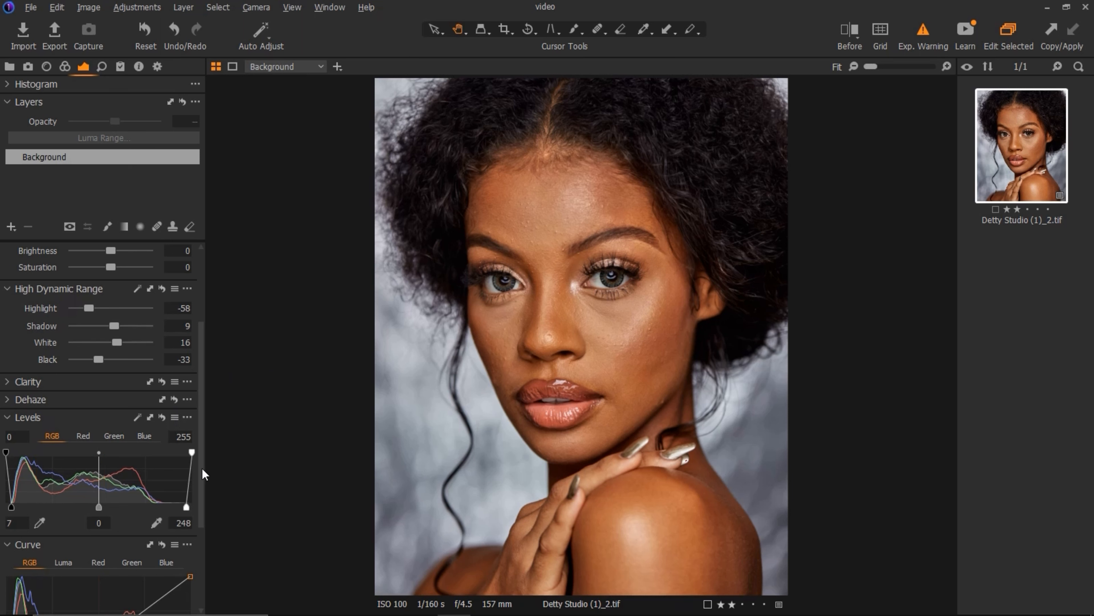
{"action": "left_click_drag", "start_coordinate": [202, 474], "coordinate": [201, 448]}
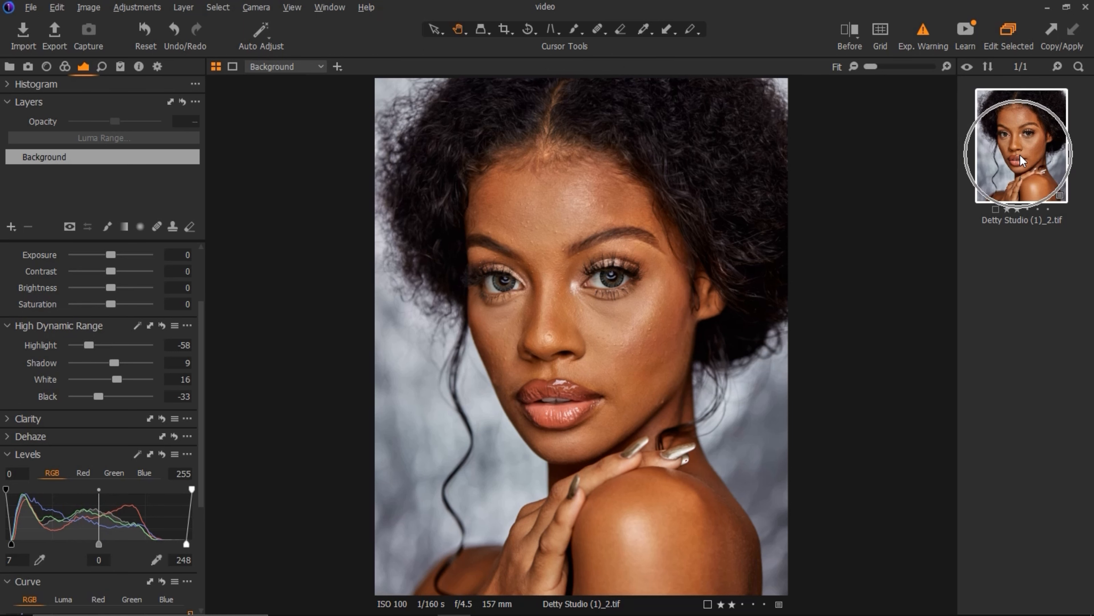
- Send the portrait to Adobe Photoshop 2021 for editing as an 8 bit TIFF variant
{"action": "left_click", "coordinate": [1024, 162]}
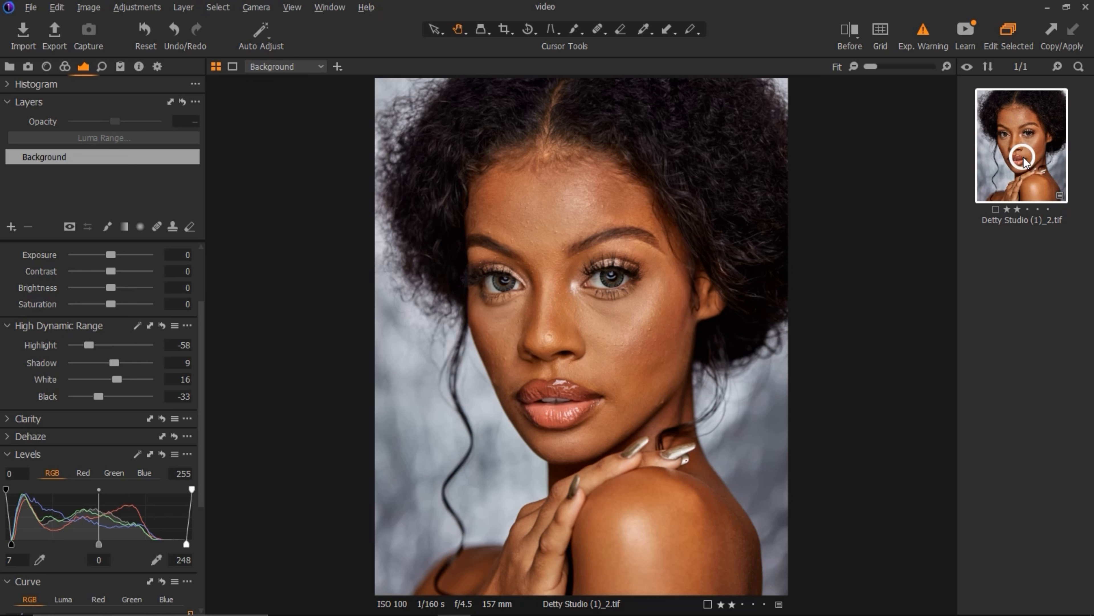
{"action": "right_click", "coordinate": [1024, 164]}
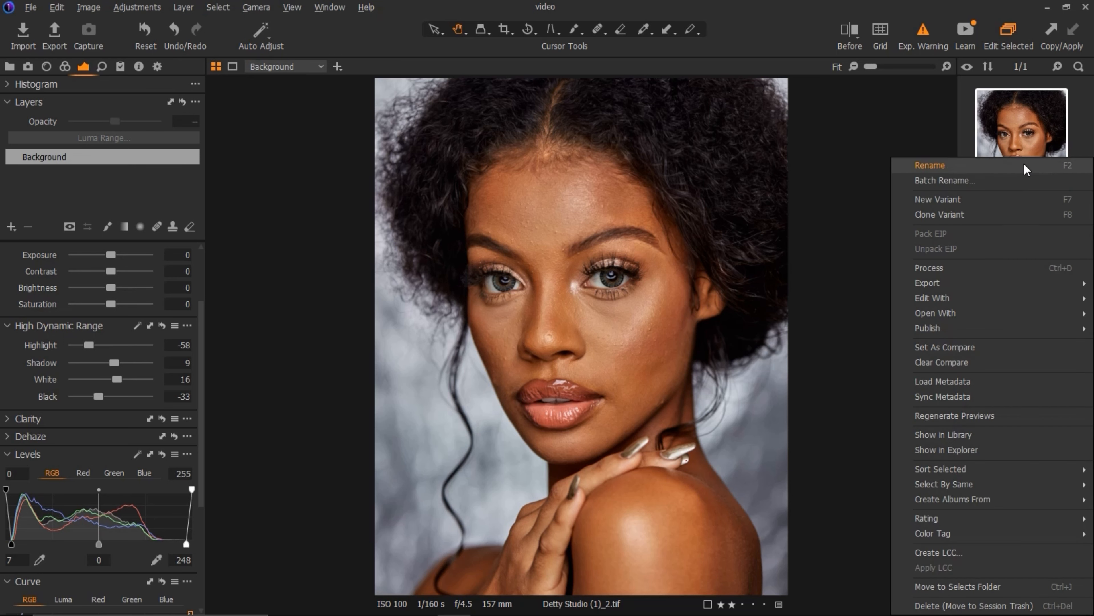
{"action": "left_click", "coordinate": [971, 300]}
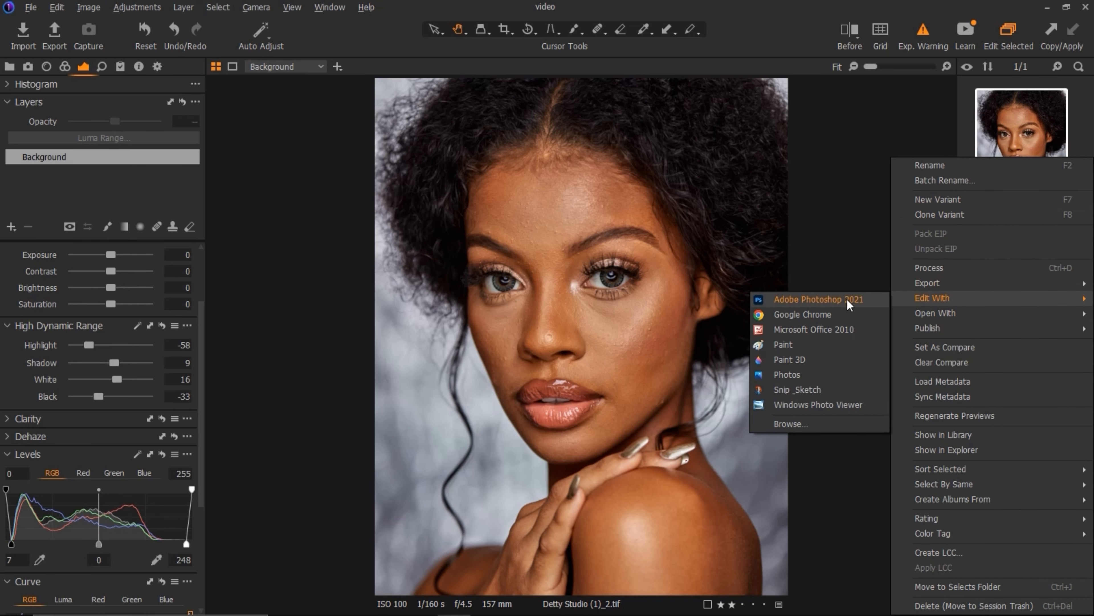
{"action": "left_click", "coordinate": [842, 300]}
{"action": "left_click", "coordinate": [691, 237]}
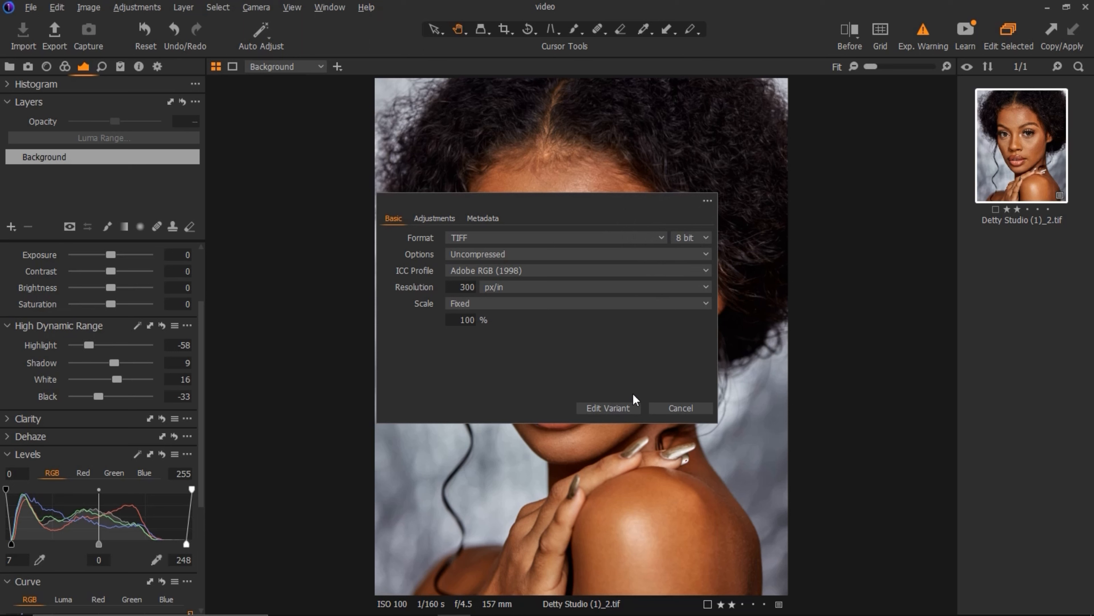
{"action": "left_click", "coordinate": [692, 240]}
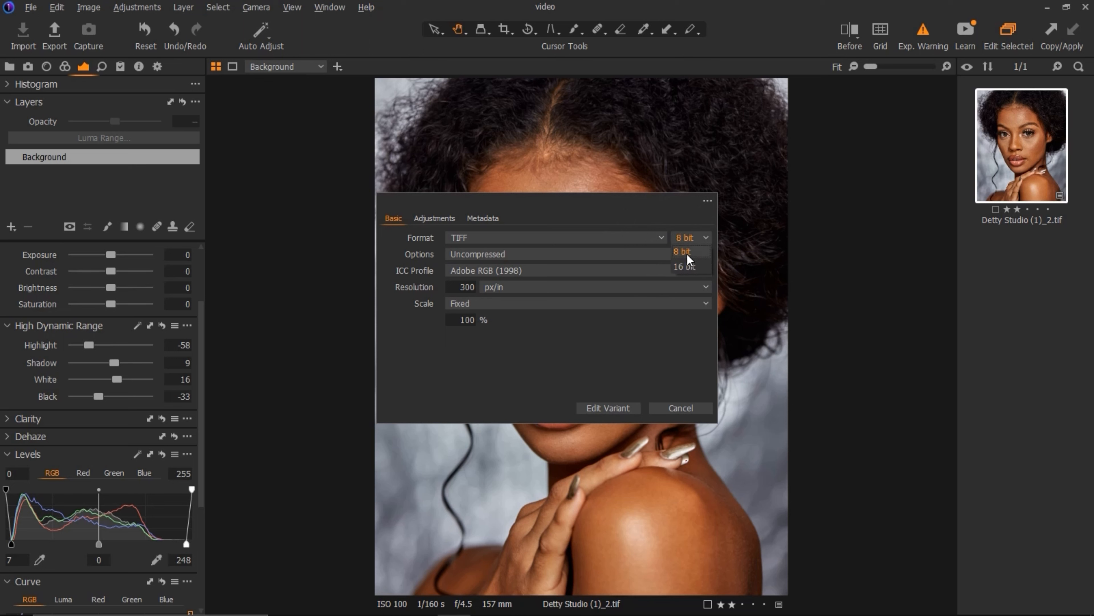
{"action": "left_click", "coordinate": [686, 252]}
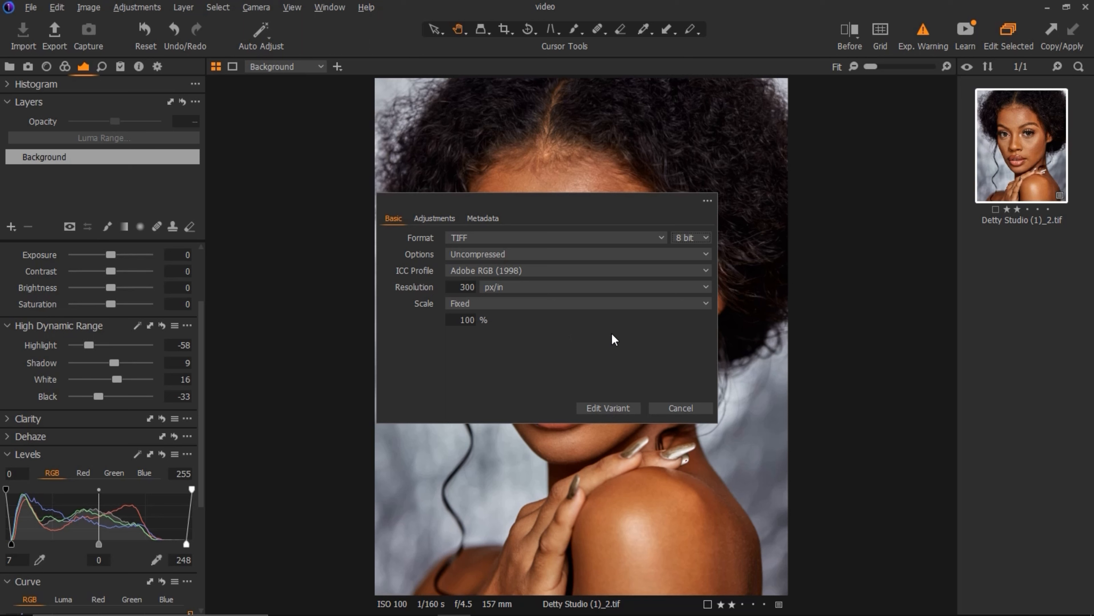
{"action": "left_click", "coordinate": [605, 407]}
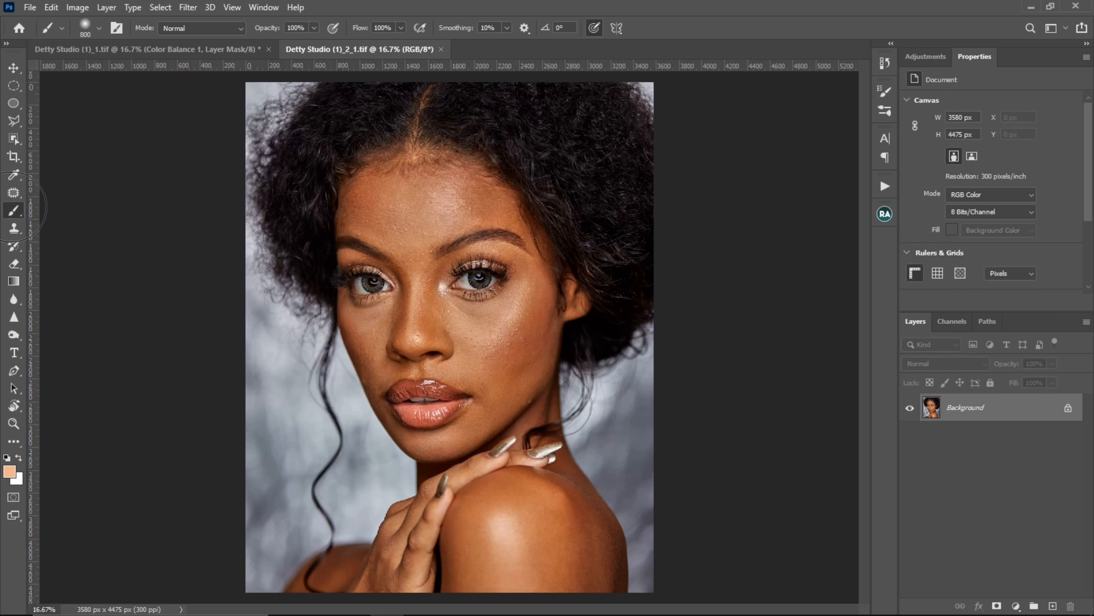
- Review the Basic adjustments in the Camera Raw filter and accept it without changing any values
{"action": "left_click", "coordinate": [188, 7]}
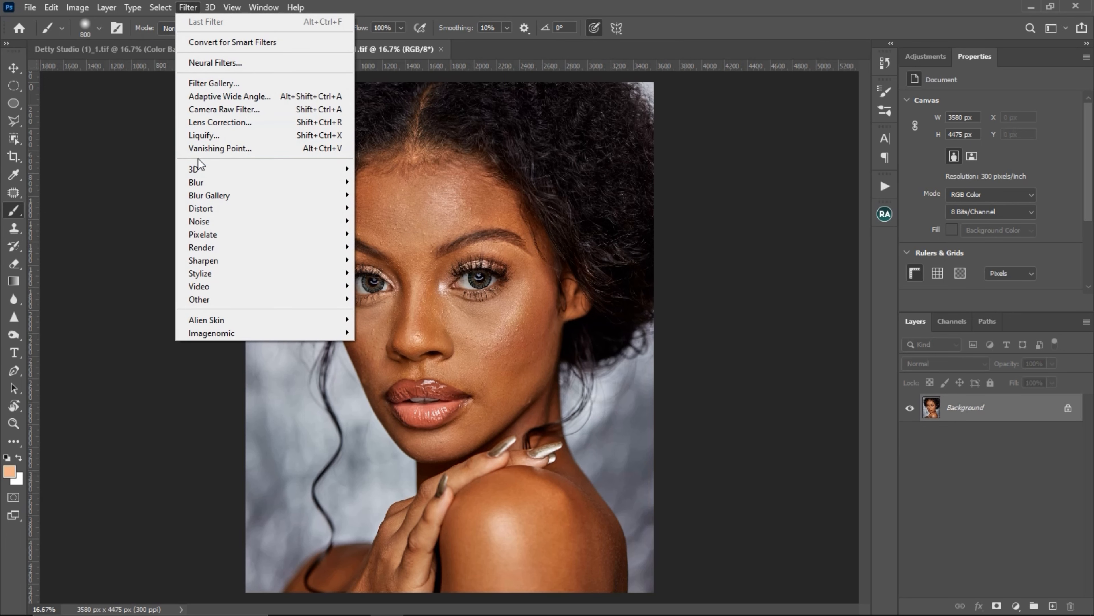
{"action": "left_click", "coordinate": [250, 111]}
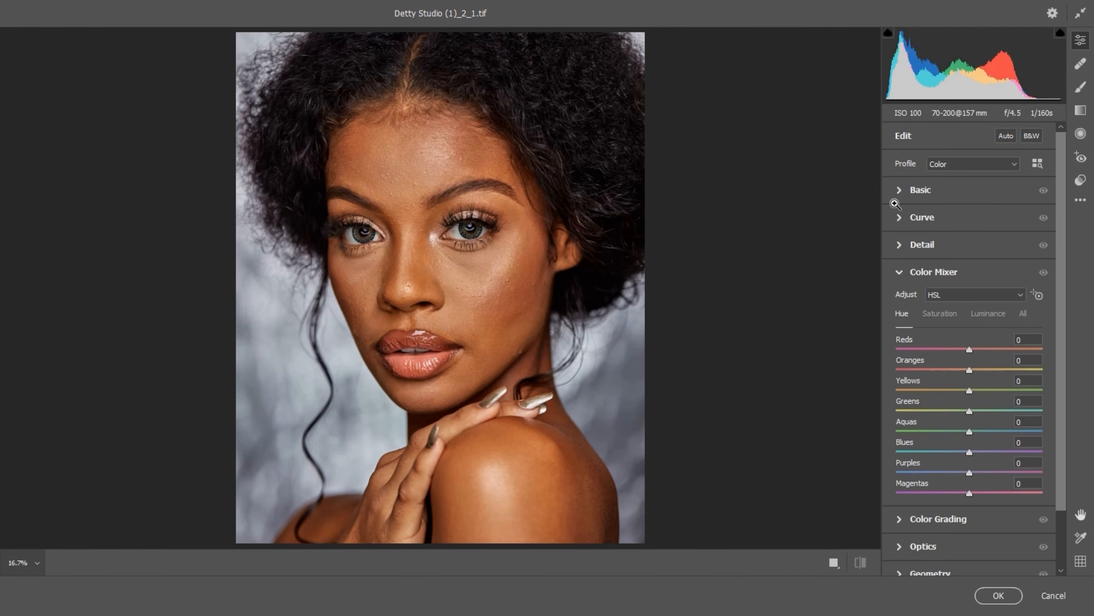
{"action": "left_click", "coordinate": [900, 190]}
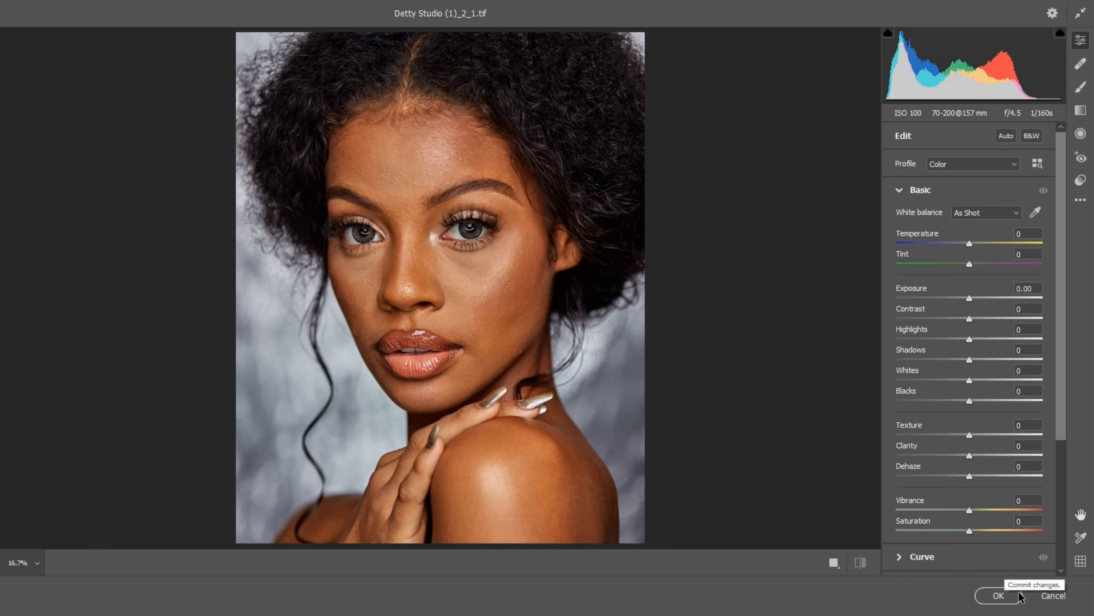
{"action": "left_click", "coordinate": [1002, 594]}
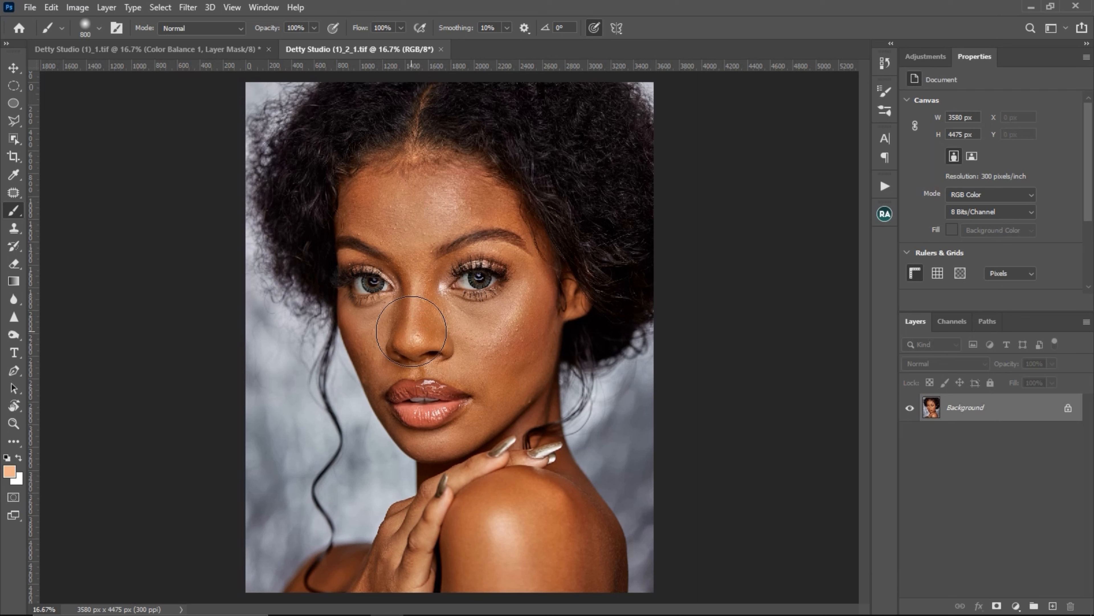
- Duplicate the Background layer
{"action": "key", "text": "ctrl+j"}
- Examine the skin texture and blemishes on the forehead, around the eyes and on the cheeks up close, and return to the whole portrait
{"action": "key", "text": "z"}
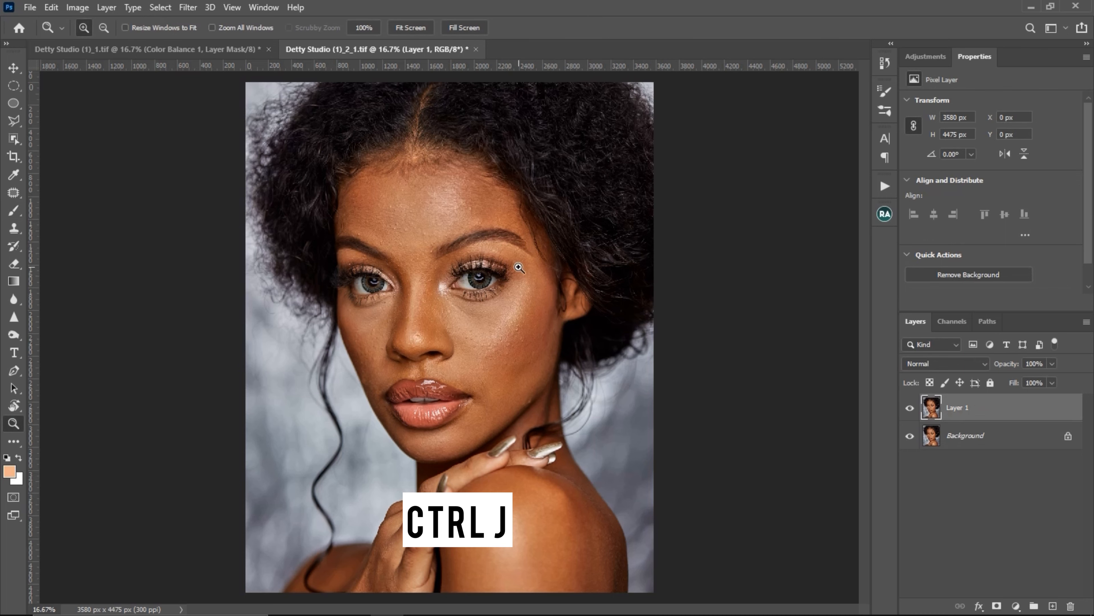
{"action": "left_click", "coordinate": [479, 320]}
{"action": "left_click", "coordinate": [455, 320]}
{"action": "key", "text": "b"}
{"action": "left_click_drag", "start_coordinate": [417, 297], "coordinate": [430, 375]}
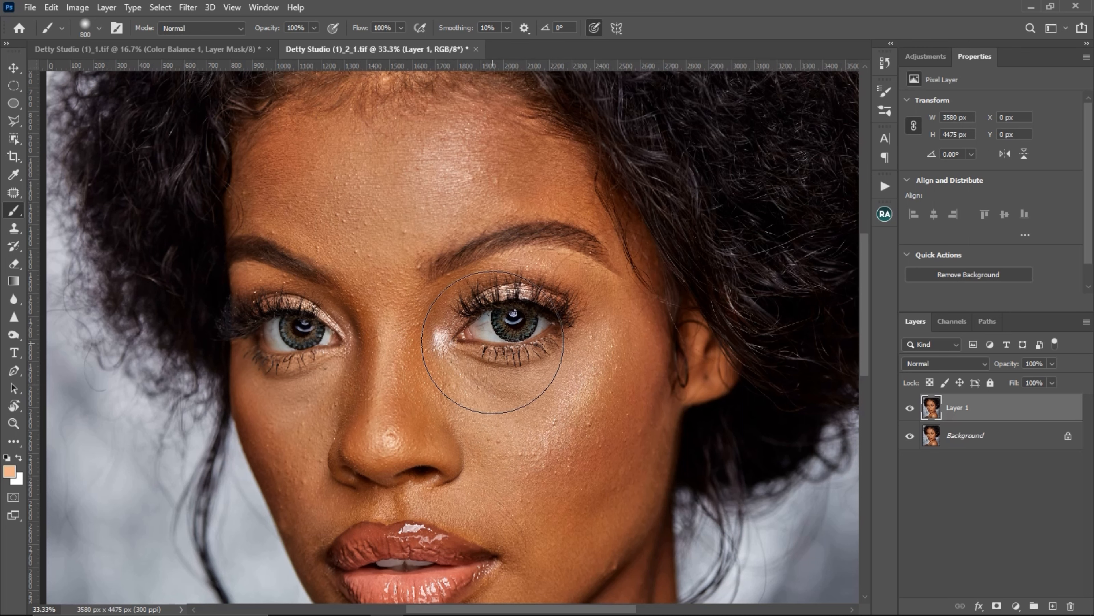
{"action": "mouse_move", "coordinate": [484, 396]}
{"action": "left_mouse_down"}
{"action": "mouse_move", "coordinate": [455, 335]}
{"action": "mouse_move", "coordinate": [466, 317]}
{"action": "mouse_move", "coordinate": [466, 334]}
{"action": "mouse_move", "coordinate": [502, 349]}
{"action": "left_mouse_up"}
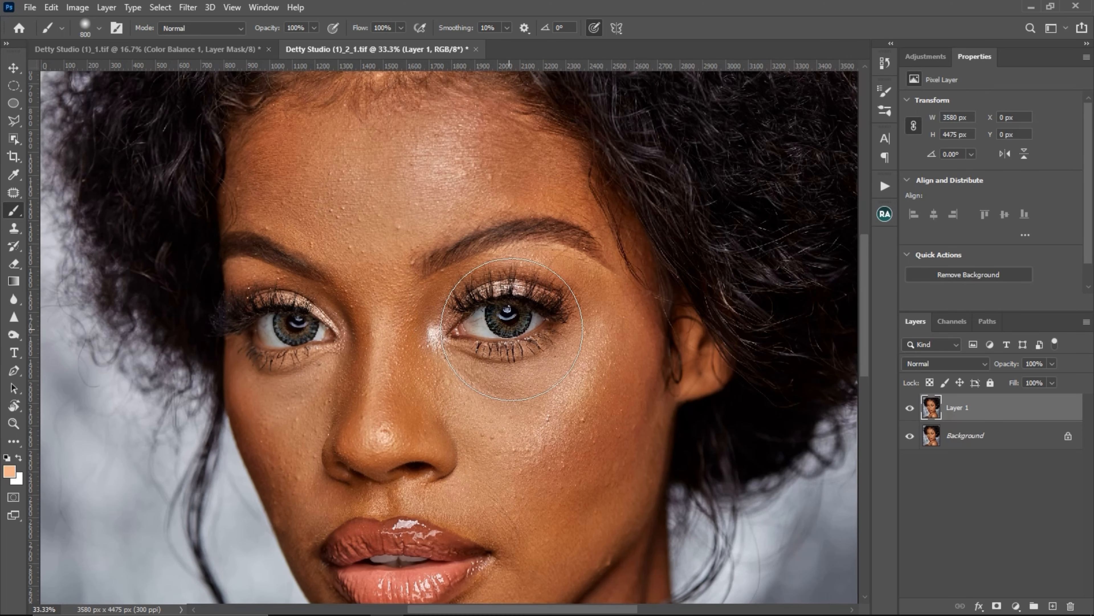
{"action": "key", "text": "z"}
{"action": "left_click", "coordinate": [408, 248]}
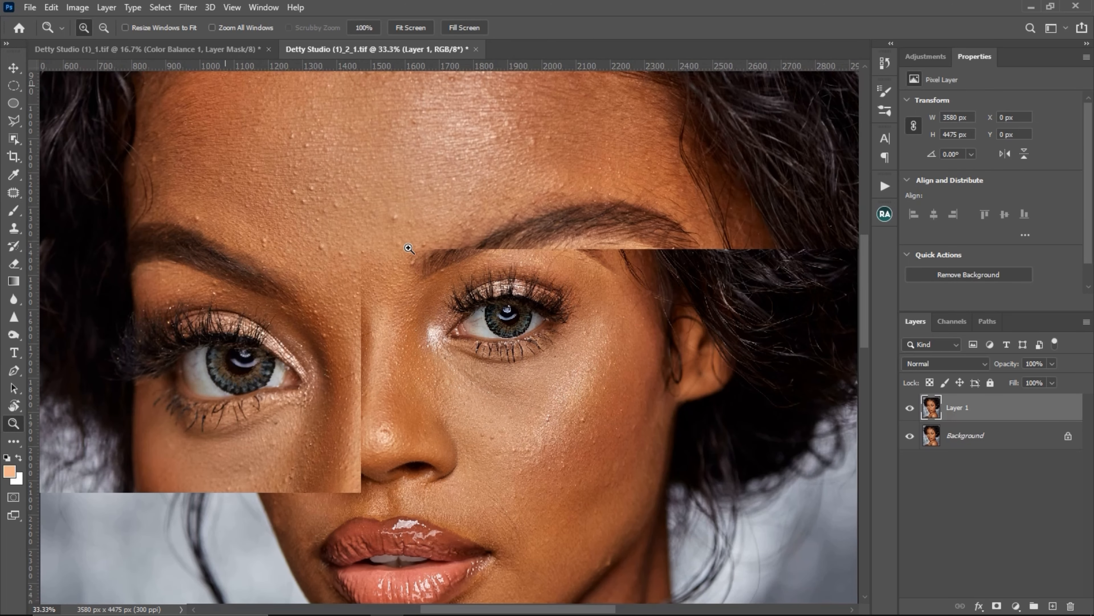
{"action": "left_click", "coordinate": [409, 249]}
{"action": "key", "text": "b"}
{"action": "key", "text": "z"}
{"action": "left_click", "coordinate": [401, 263], "text": "alt"}
{"action": "left_click", "coordinate": [395, 259], "text": "alt"}
{"action": "key", "text": "b"}
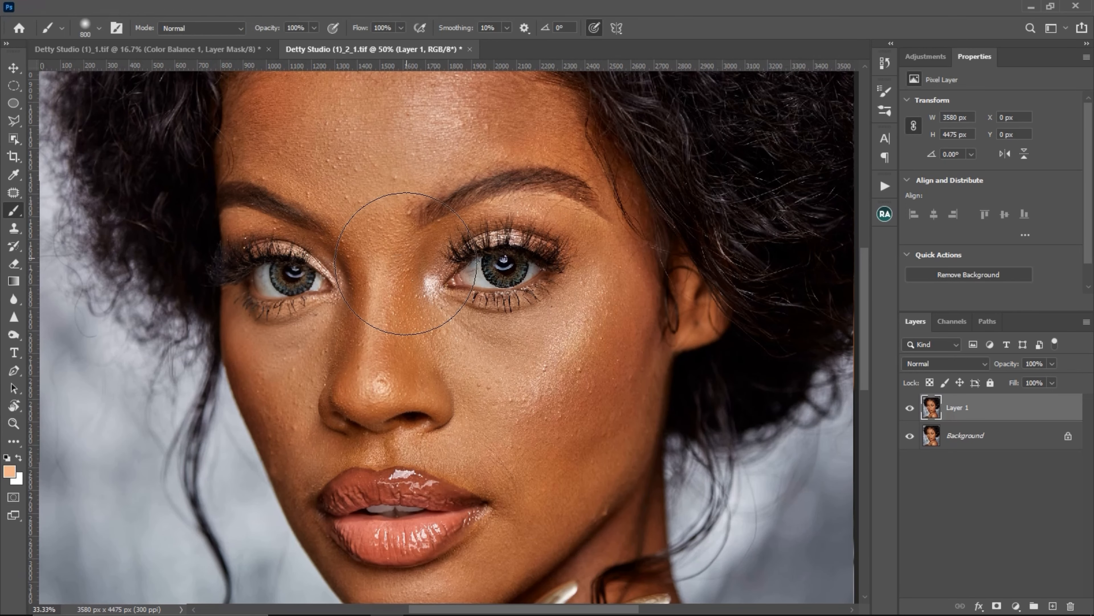
{"action": "left_click_drag", "start_coordinate": [404, 316], "coordinate": [390, 289]}
{"action": "mouse_move", "coordinate": [391, 222]}
{"action": "left_mouse_down"}
{"action": "mouse_move", "coordinate": [378, 234]}
{"action": "mouse_move", "coordinate": [408, 340]}
{"action": "mouse_move", "coordinate": [419, 331]}
{"action": "mouse_move", "coordinate": [394, 269]}
{"action": "left_mouse_up"}
{"action": "key", "text": "z"}
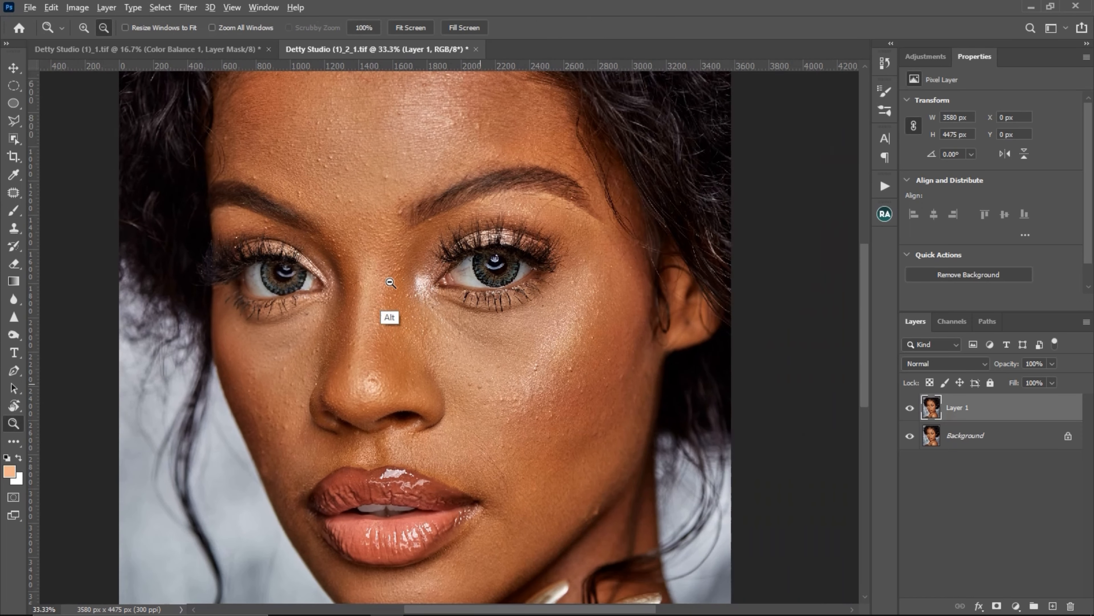
{"action": "left_click", "coordinate": [391, 282], "text": "alt"}
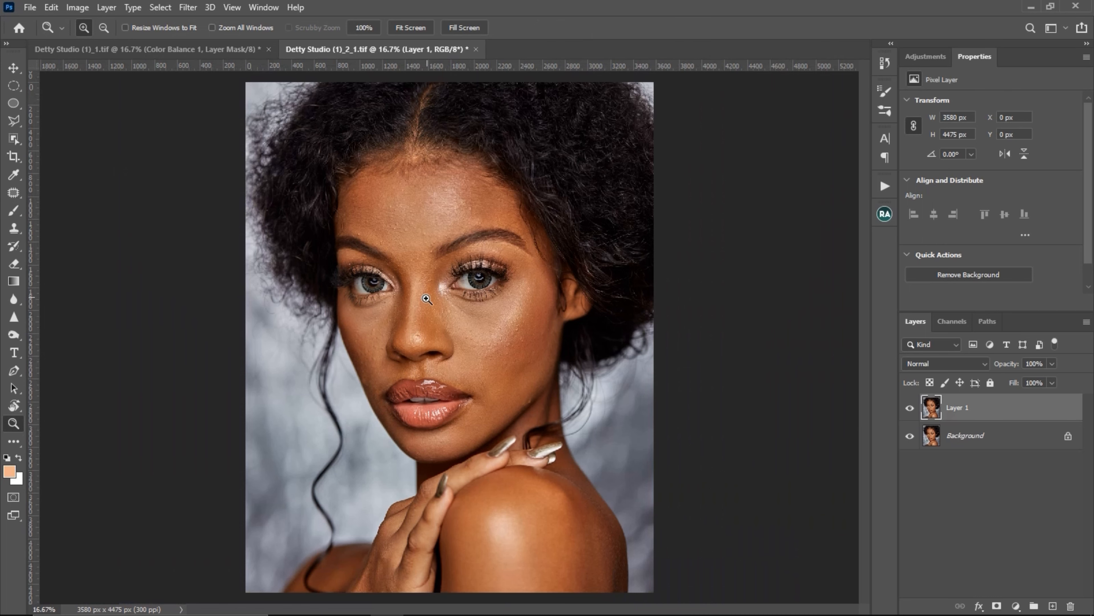
- Examine the skin texture on the forehead, nose and cheeks up close and compare it with the whole portrait
{"action": "left_click", "coordinate": [429, 243]}
{"action": "key", "text": "b"}
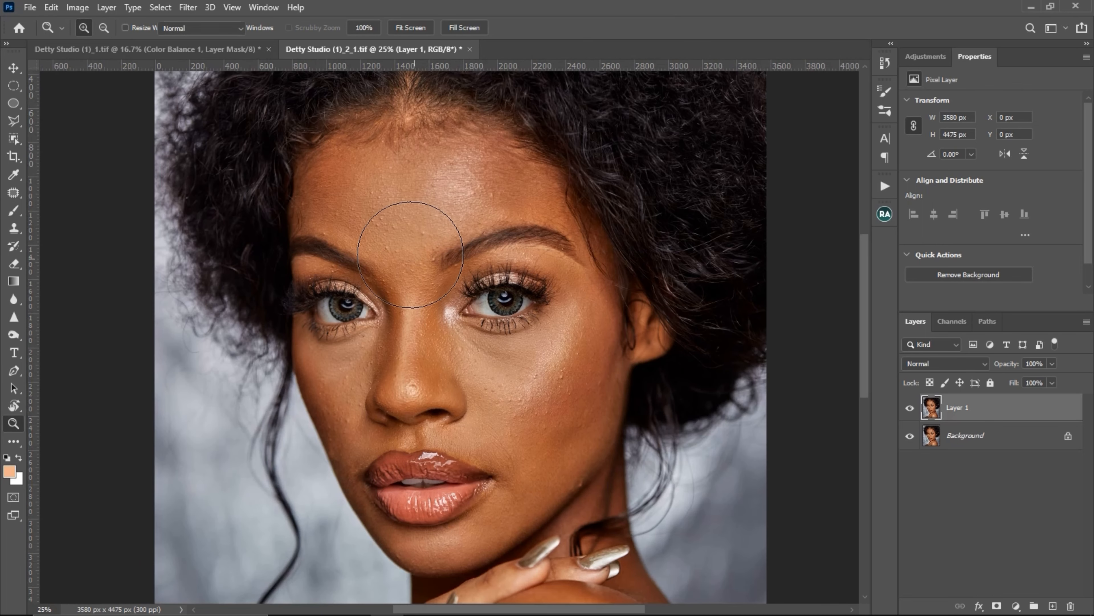
{"action": "key", "text": "z"}
{"action": "left_click", "coordinate": [437, 317], "text": "alt"}
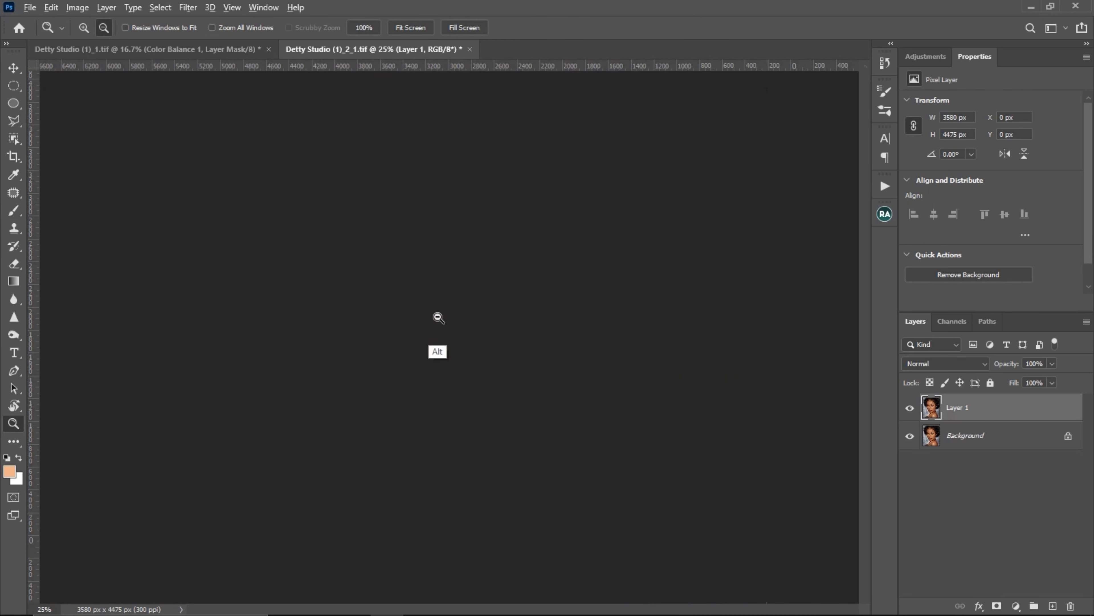
{"action": "key", "text": "b"}
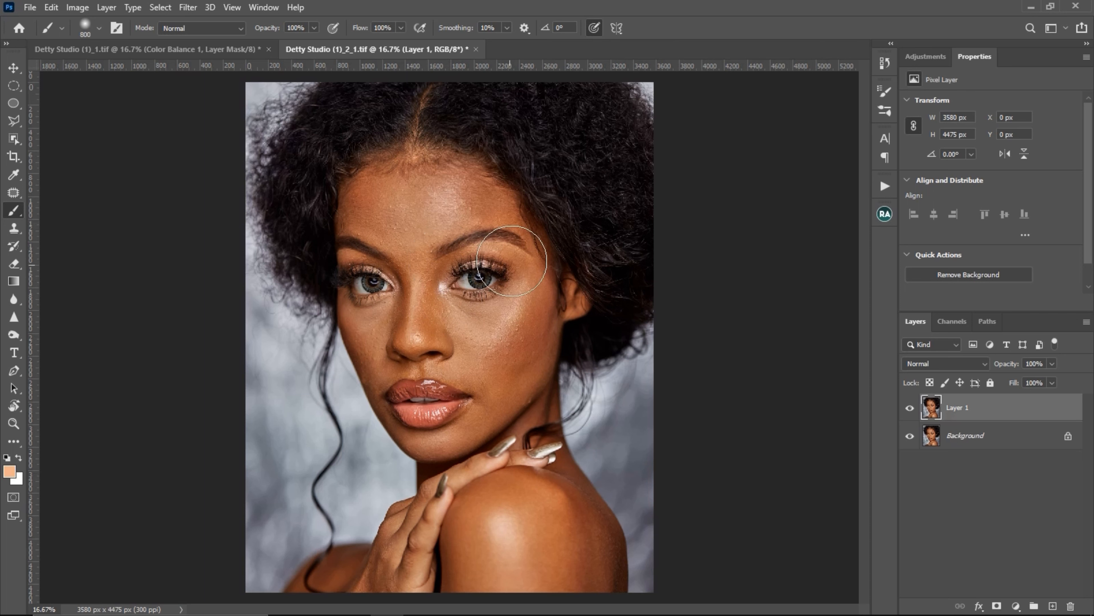
{"action": "key", "text": "z"}
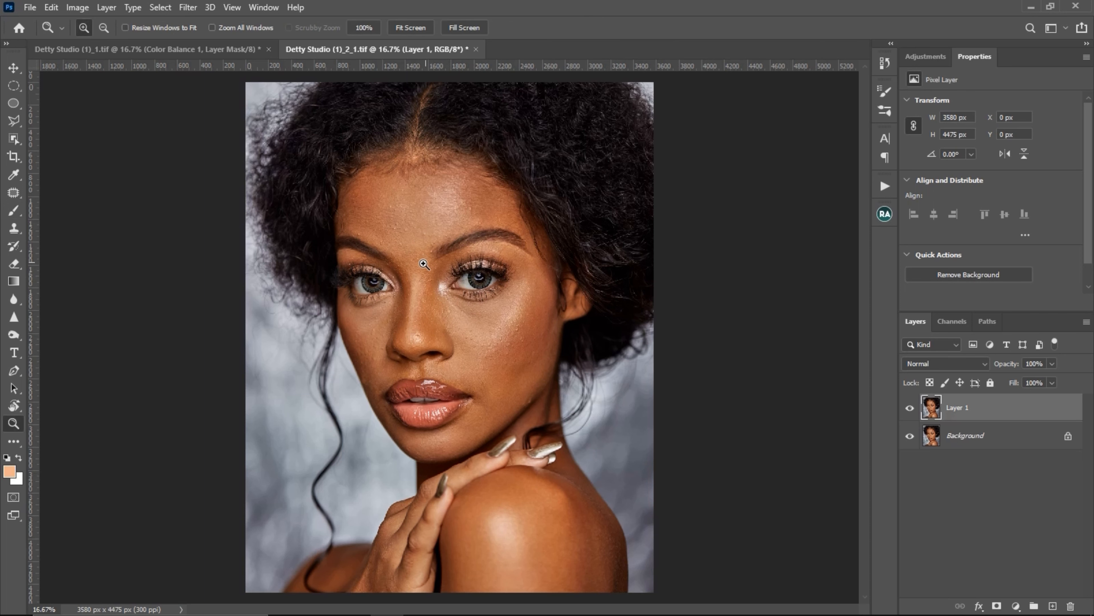
{"action": "left_click", "coordinate": [424, 264]}
{"action": "key", "text": "b"}
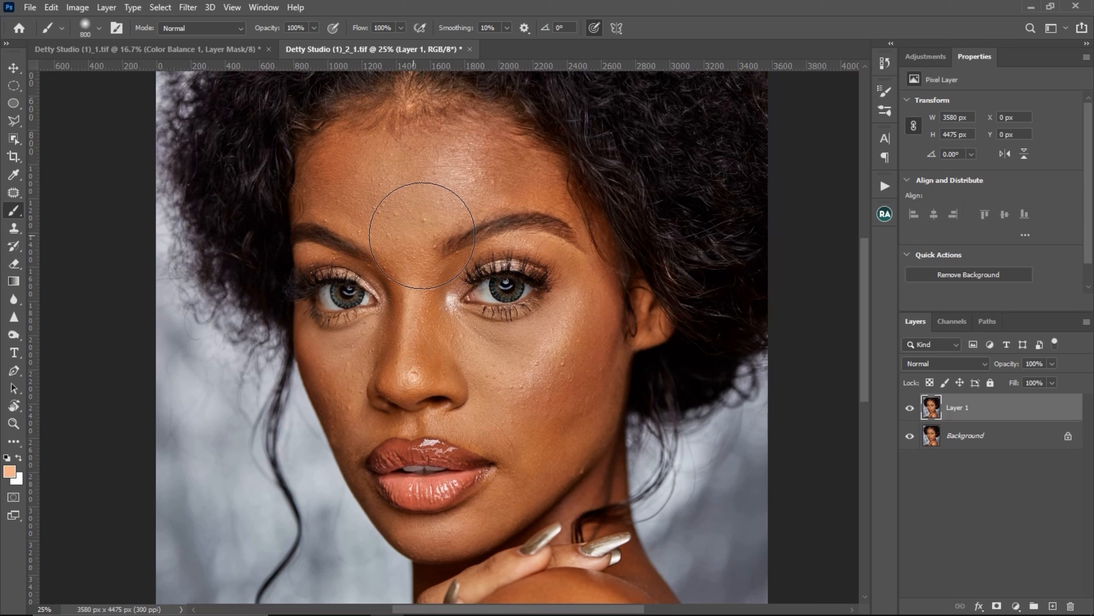
{"action": "key", "text": "bracketleft"}
{"action": "key", "text": "bracketleft"}
{"action": "key", "text": "z"}
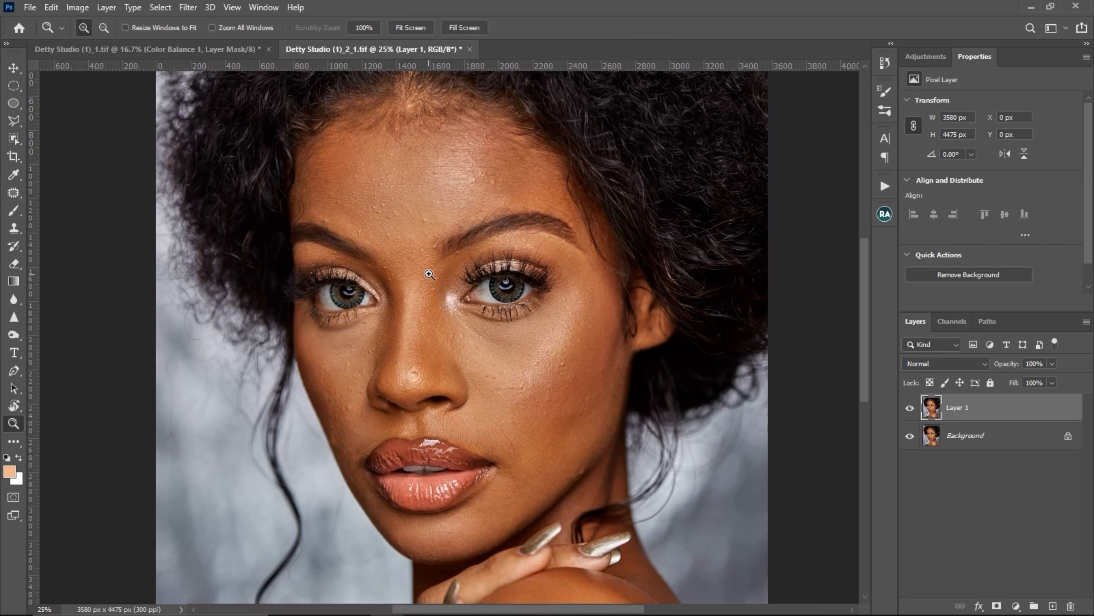
{"action": "left_click", "coordinate": [433, 280]}
{"action": "left_click", "coordinate": [438, 314]}
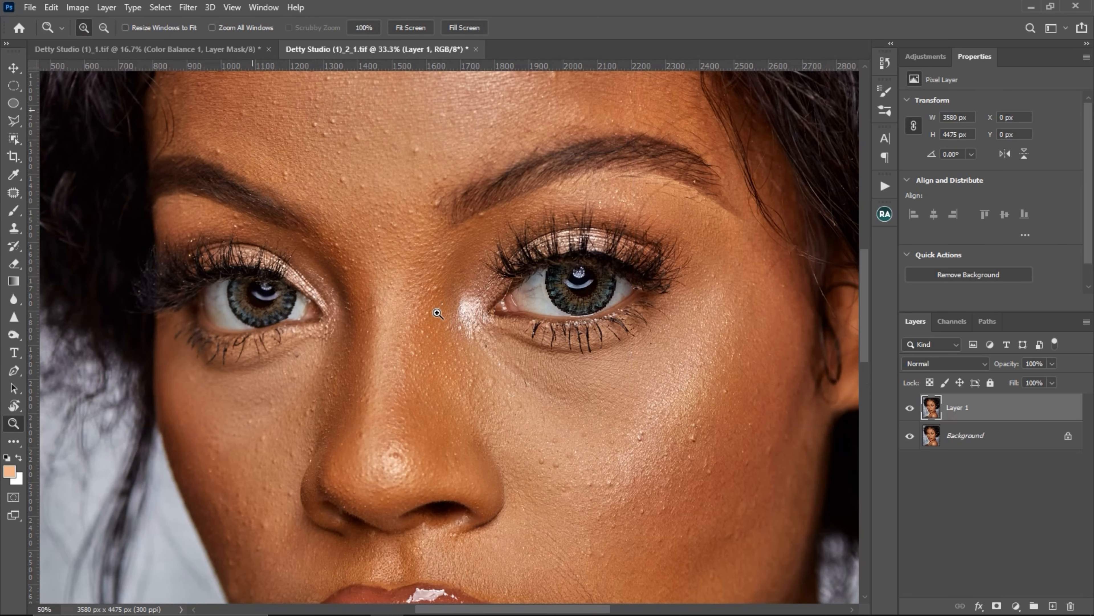
{"action": "left_click", "coordinate": [418, 361], "text": "alt"}
{"action": "left_click", "coordinate": [418, 361], "text": "alt"}
{"action": "left_click", "coordinate": [425, 305]}
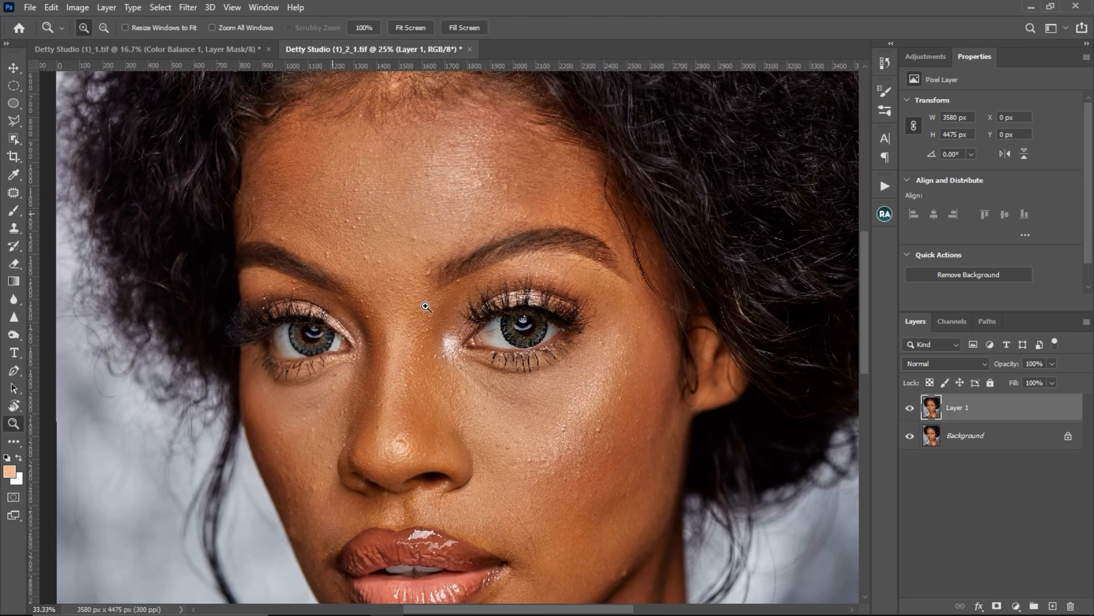
{"action": "key", "text": "b"}
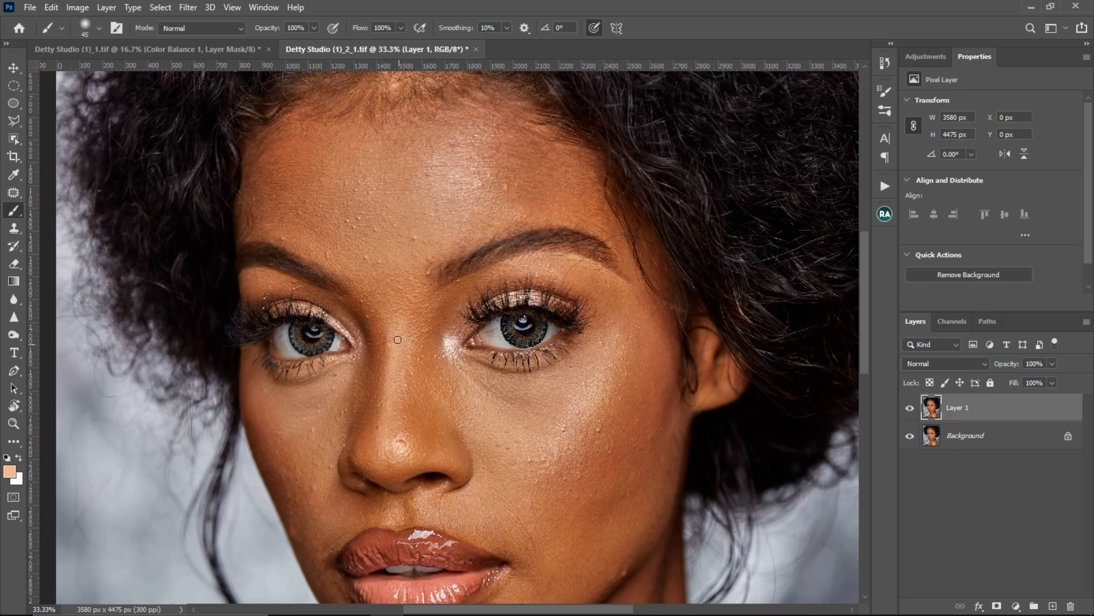
- Run the Retouching Academy frequency separation via Gaussian Blur with a blur radius of 12 pixels
{"action": "left_click", "coordinate": [885, 214]}
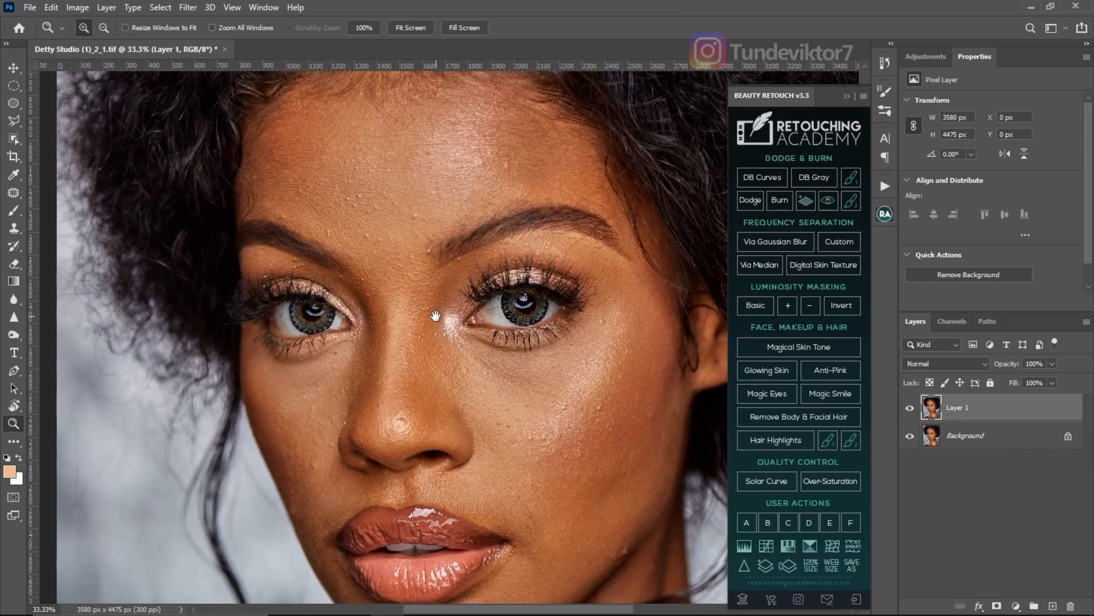
{"action": "left_click_drag", "start_coordinate": [435, 316], "coordinate": [405, 313]}
{"action": "key", "text": "ctrl"}
{"action": "key", "text": "ctrl"}
{"action": "key", "text": "ctrl+minus"}
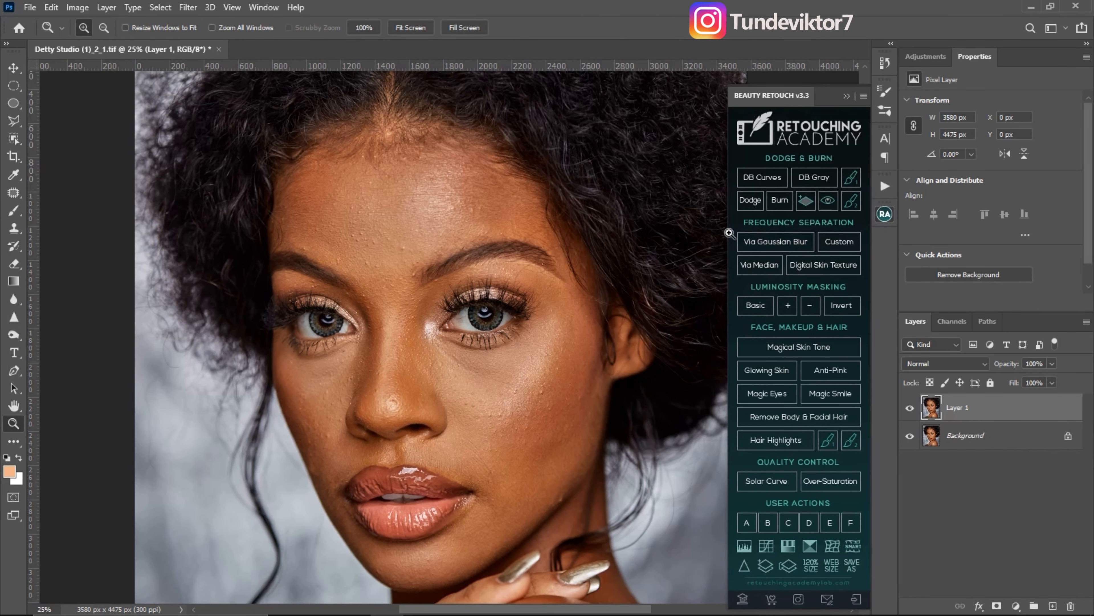
{"action": "key", "text": "ctrl"}
{"action": "key", "text": "ctrl"}
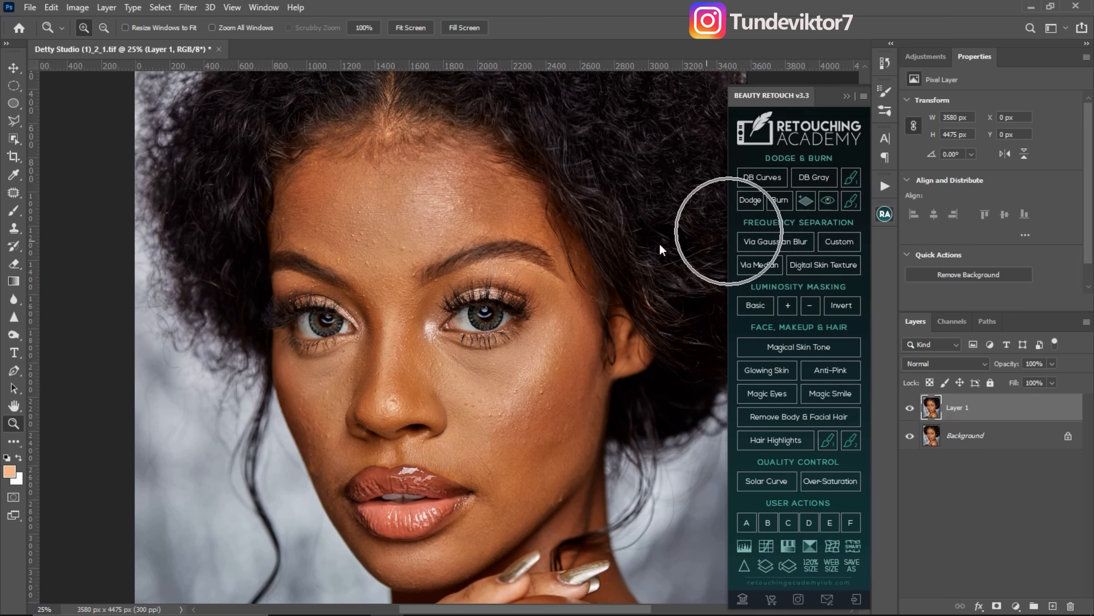
{"action": "key", "text": "ctrl"}
{"action": "left_click", "coordinate": [745, 239]}
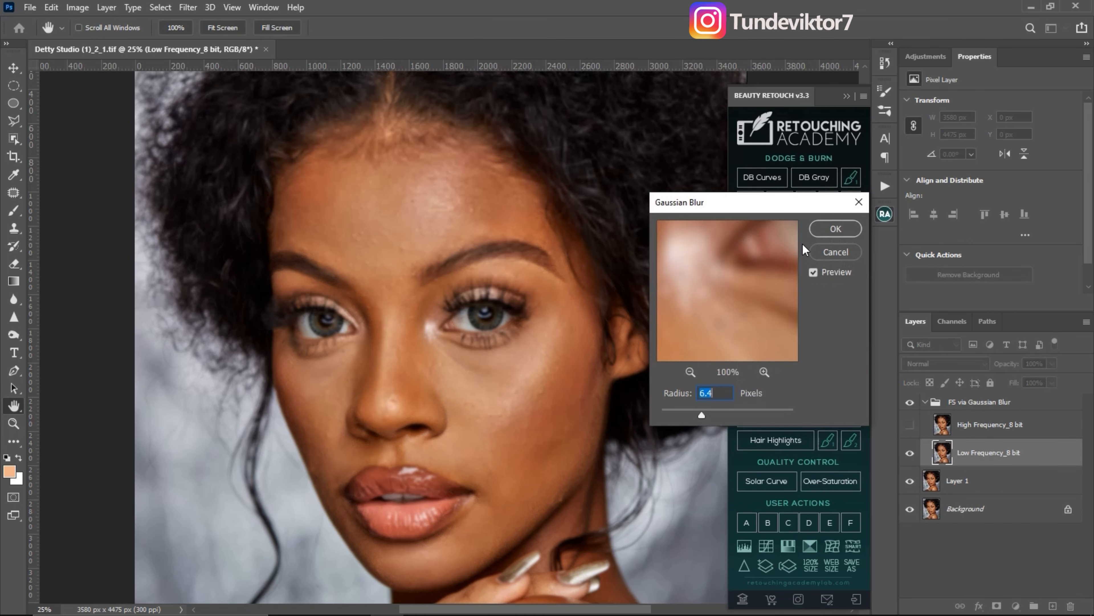
{"action": "type", "text": "12"}
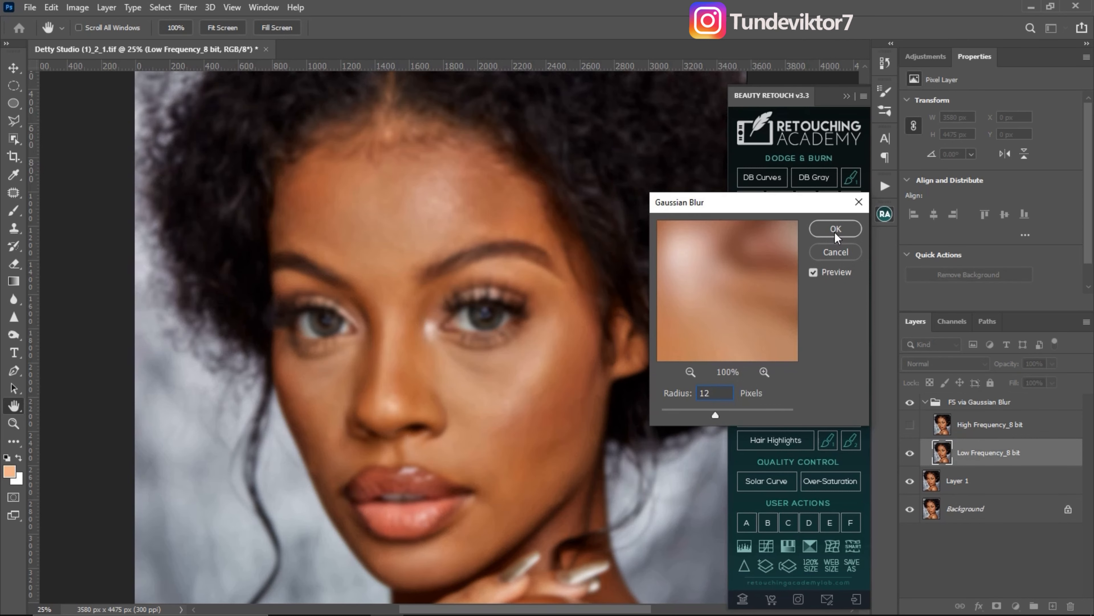
{"action": "left_click", "coordinate": [835, 229]}
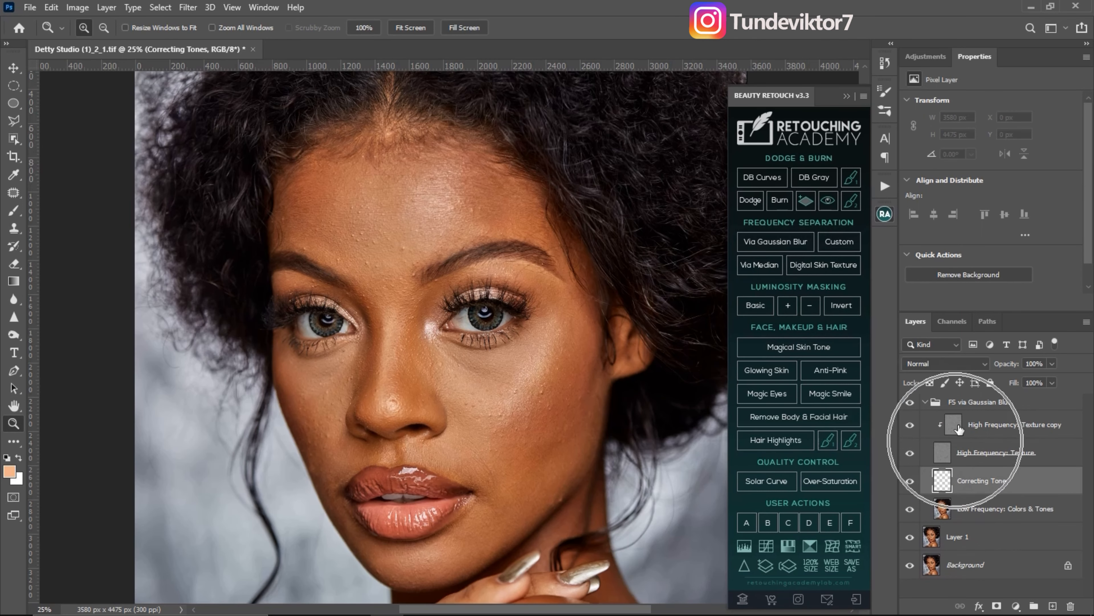
- Select the High Frequency: Texture copy layer and activate the Clone Stamp tool
{"action": "key", "text": "ctrl"}
{"action": "key", "text": "ctrl"}
{"action": "key", "text": "ctrl"}
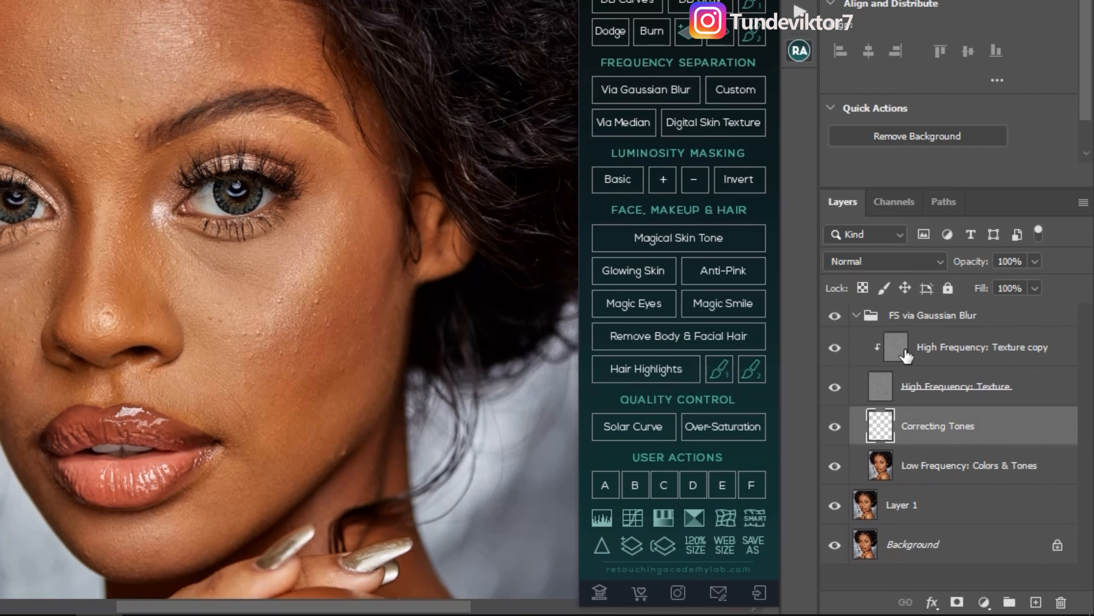
{"action": "left_click", "coordinate": [905, 356]}
{"action": "key", "text": "ctrl"}
{"action": "key", "text": "ctrl"}
{"action": "key", "text": "ctrl"}
{"action": "key", "text": "ctrl"}
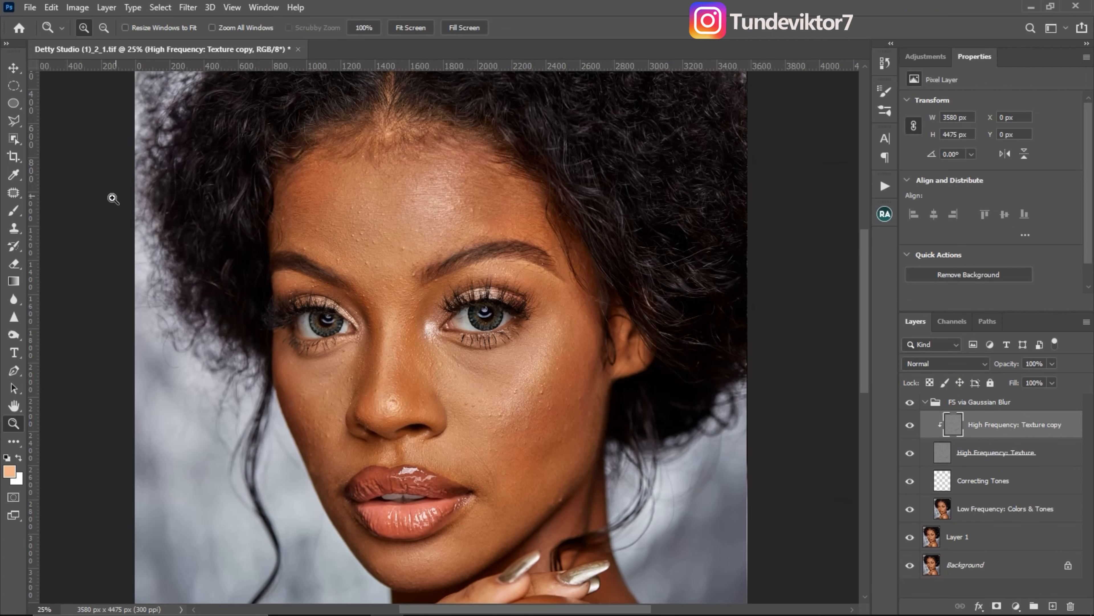
{"action": "key", "text": "ctrl"}
{"action": "key", "text": "ctrl"}
{"action": "key", "text": "ctrl"}
{"action": "left_click", "coordinate": [14, 228]}
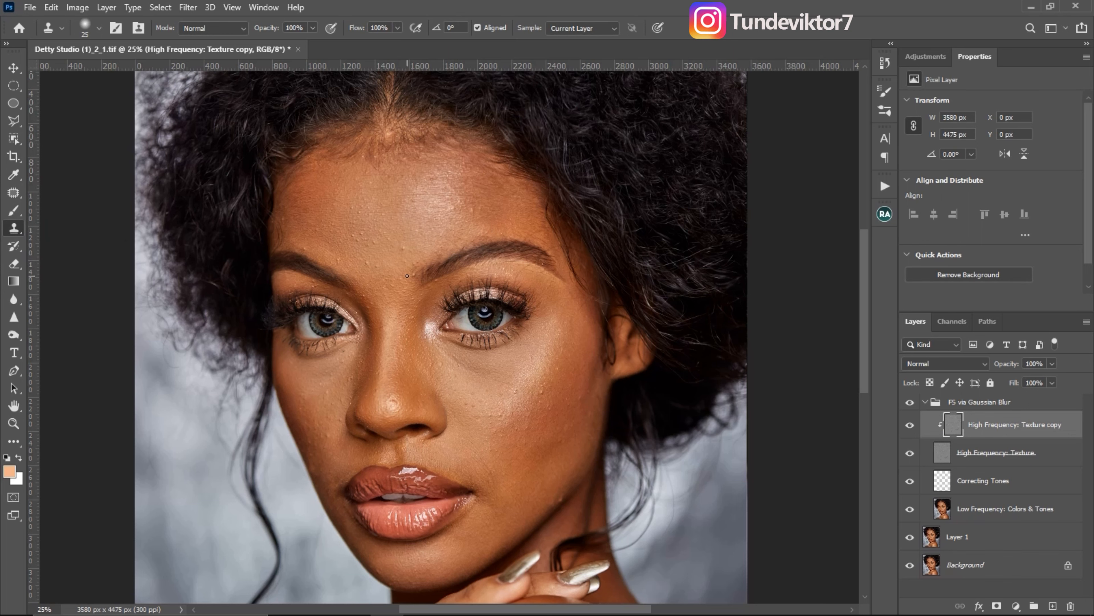
- Review the Clone Stamp's opacity, flow, alignment and sampling settings with the forehead and eyes seen up close
{"action": "scroll", "coordinate": [407, 276], "scroll_direction": "up", "scroll_amount": 3}
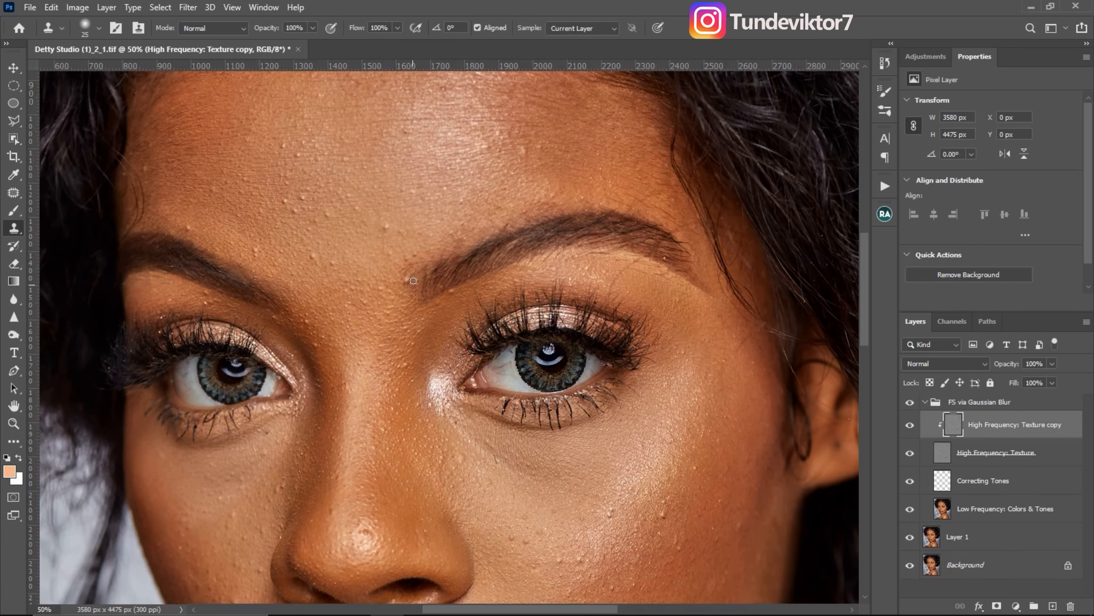
{"action": "key", "text": "ctrl"}
{"action": "key", "text": "ctrl"}
{"action": "key", "text": "ctrl"}
{"action": "key", "text": "ctrl"}
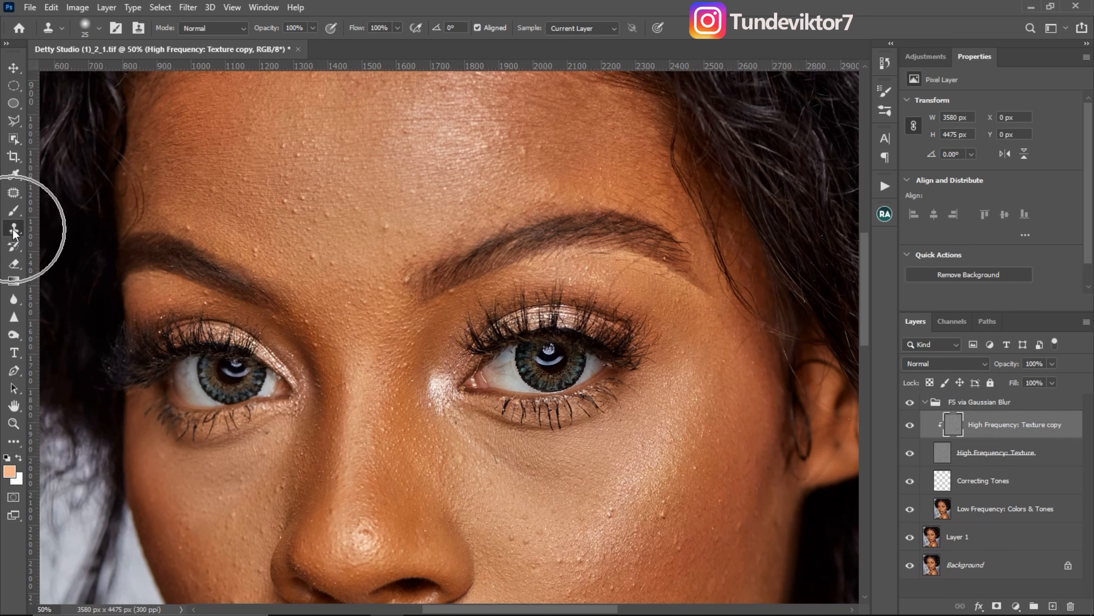
{"action": "key", "text": "ctrl"}
{"action": "key", "text": "ctrl"}
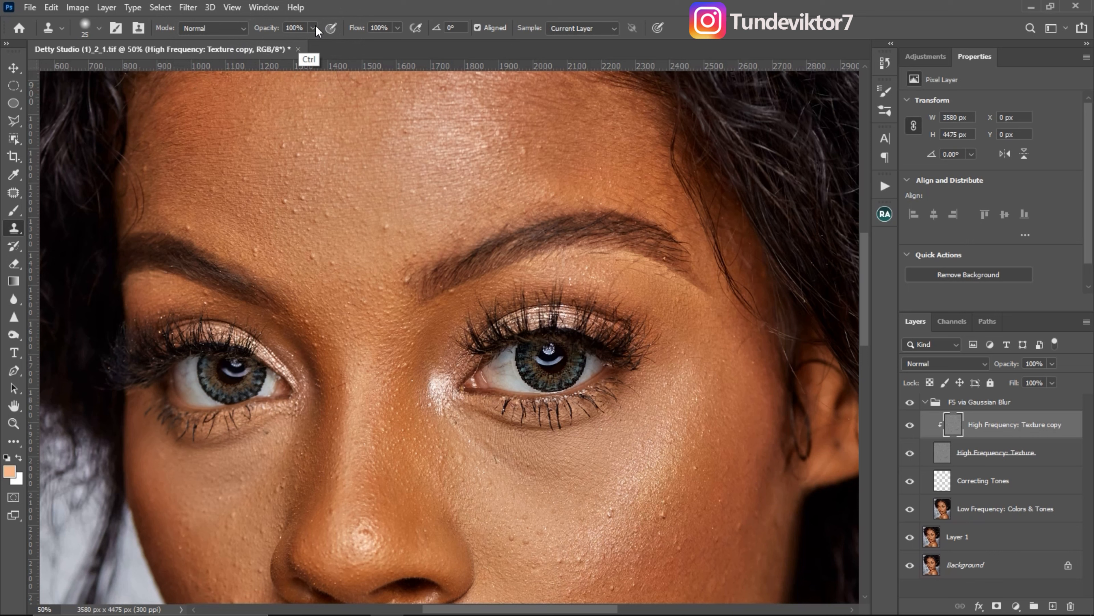
{"action": "key", "text": "ctrl"}
{"action": "key", "text": "ctrl"}
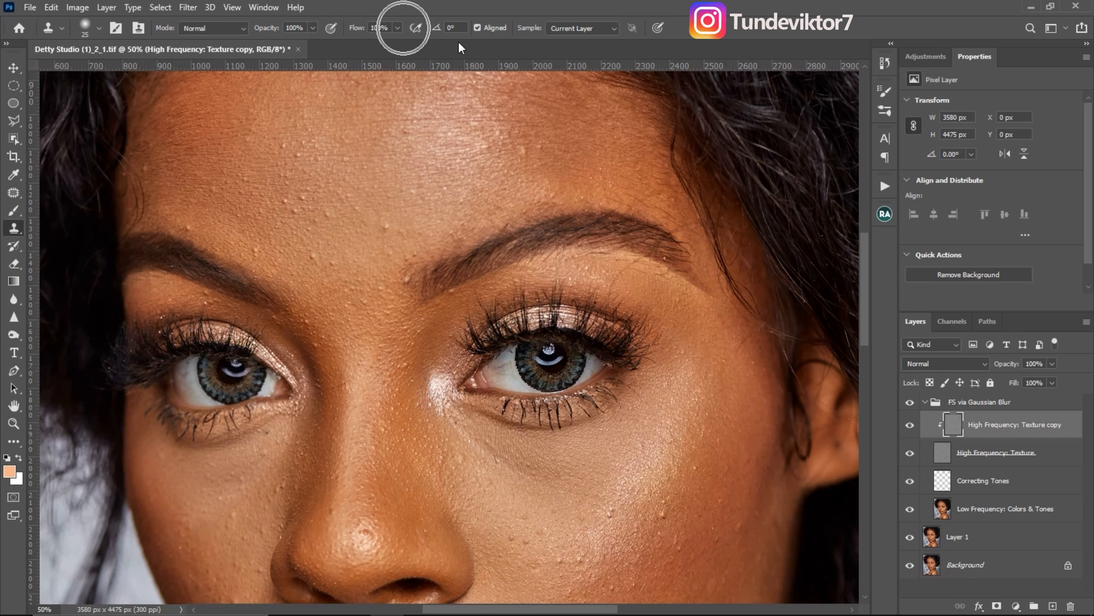
{"action": "key", "text": "ctrl"}
{"action": "key", "text": "ctrl"}
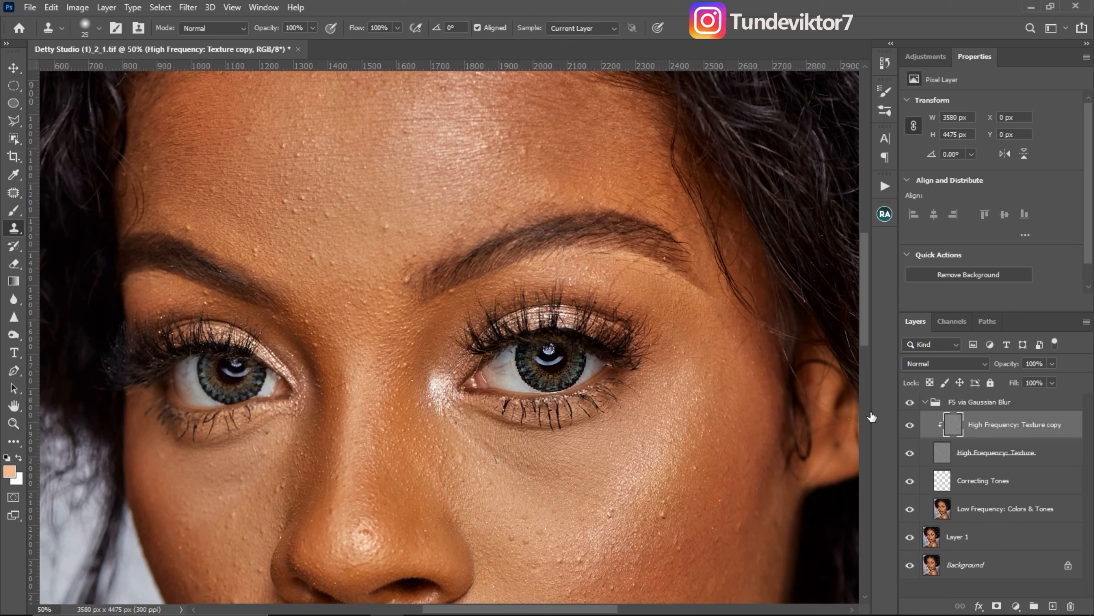
- Add an empty layer above the FS via Gaussian Blur group and try cloning over a forehead bump with Current Layer sampling
{"action": "left_click", "coordinate": [925, 403]}
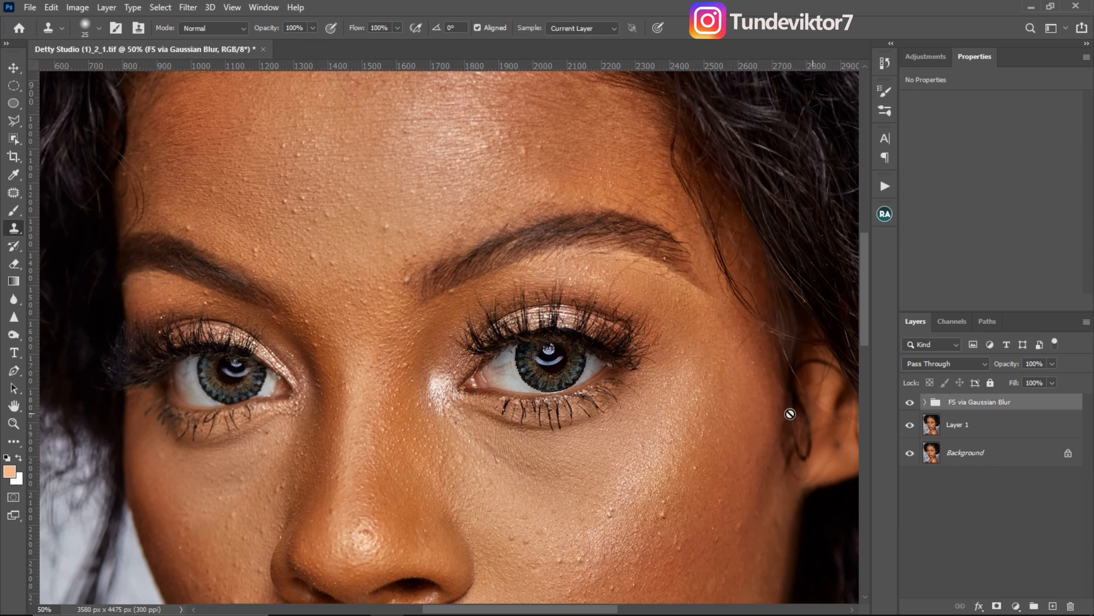
{"action": "left_click", "coordinate": [1052, 606]}
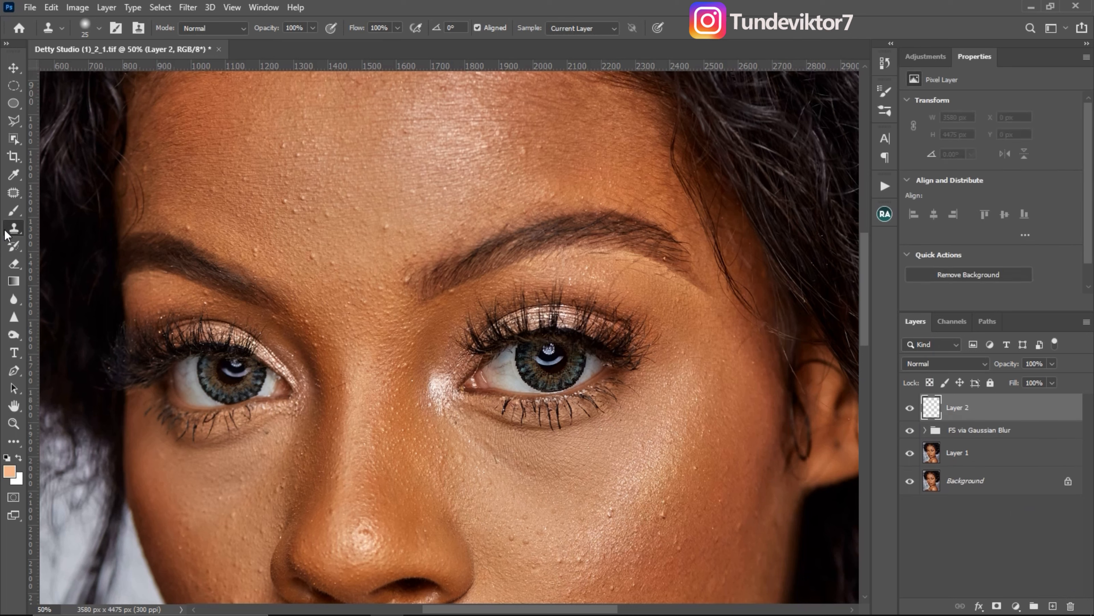
{"action": "left_click", "coordinate": [575, 29]}
{"action": "left_click", "coordinate": [589, 53]}
{"action": "left_click", "coordinate": [572, 34]}
{"action": "left_click", "coordinate": [587, 40]}
{"action": "left_click", "coordinate": [403, 218], "text": "alt"}
{"action": "left_click_drag", "start_coordinate": [386, 228], "coordinate": [389, 225]}
- Try cloning over the forehead bump on the empty layer with sampling set to Current & Below, and undo the stroke
{"action": "left_click", "coordinate": [583, 26]}
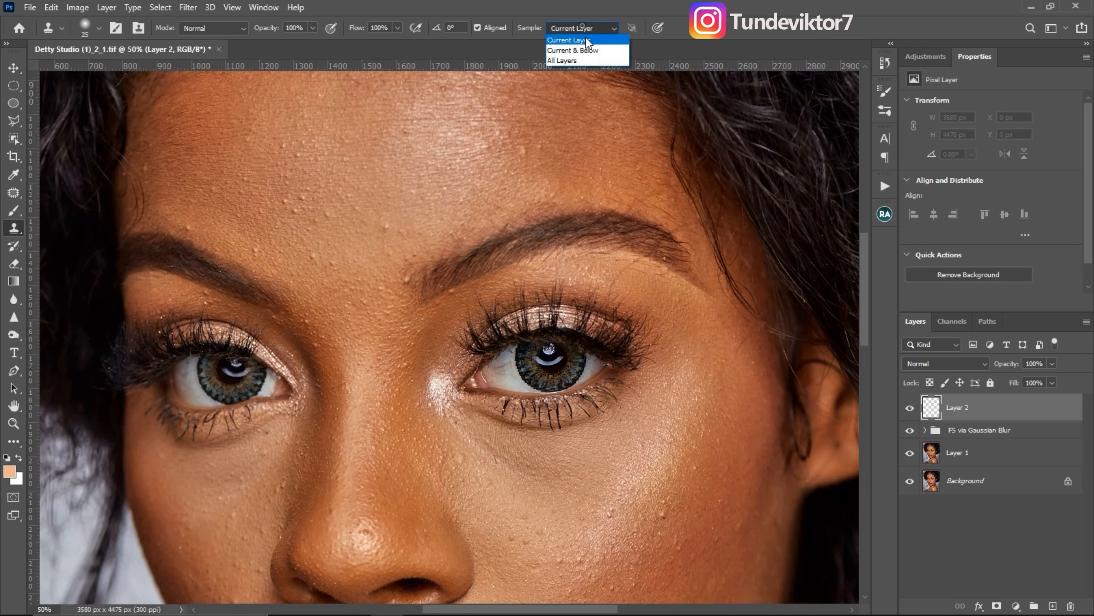
{"action": "left_click", "coordinate": [577, 48]}
{"action": "left_click", "coordinate": [396, 227], "text": "alt"}
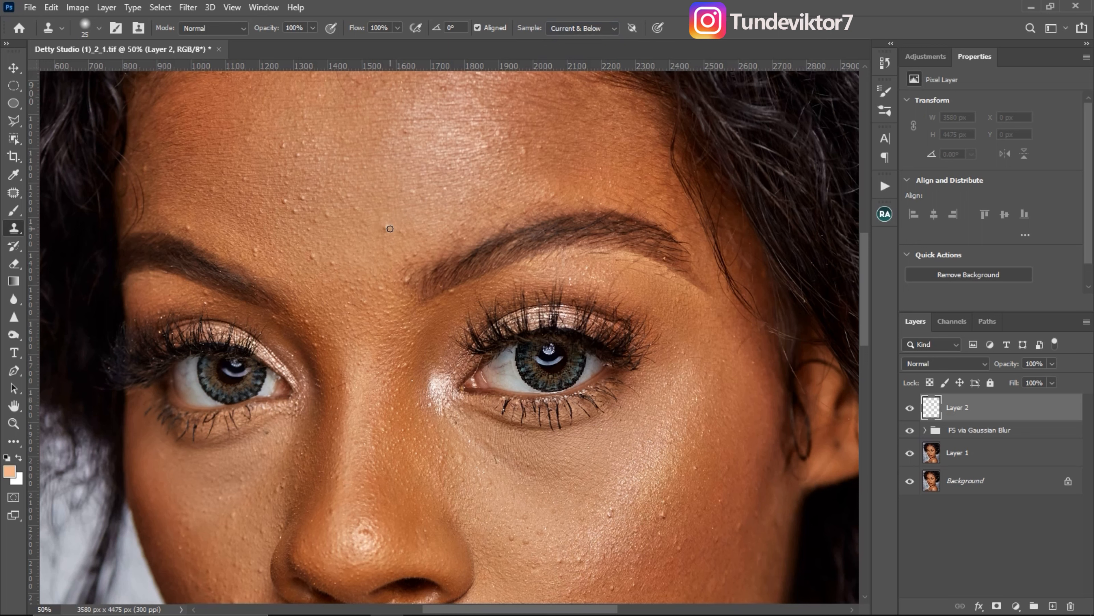
{"action": "left_click_drag", "start_coordinate": [388, 226], "coordinate": [383, 233]}
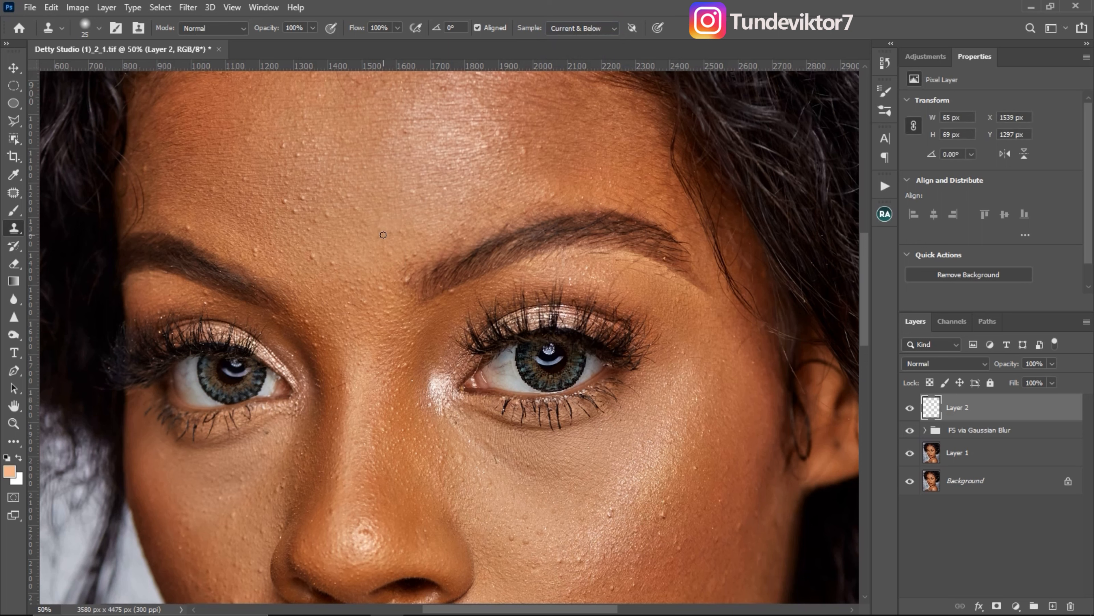
{"action": "key", "text": "ctrl+z"}
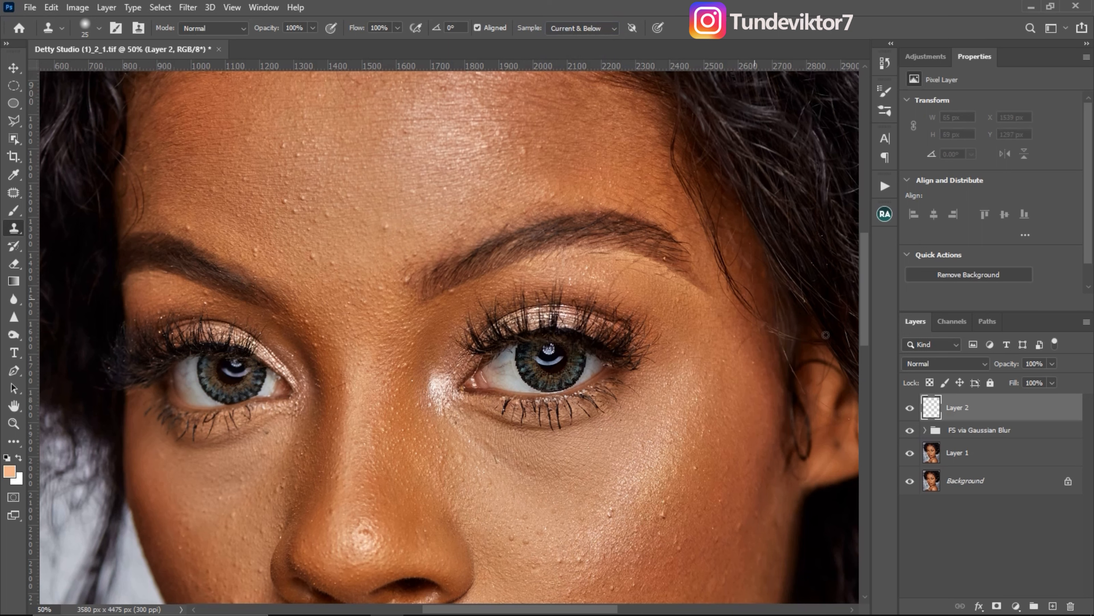
- Delete the empty layer and reselect the High Frequency: Texture copy layer inside the FS via Gaussian Blur group
{"action": "left_click_drag", "start_coordinate": [1029, 420], "coordinate": [1072, 605]}
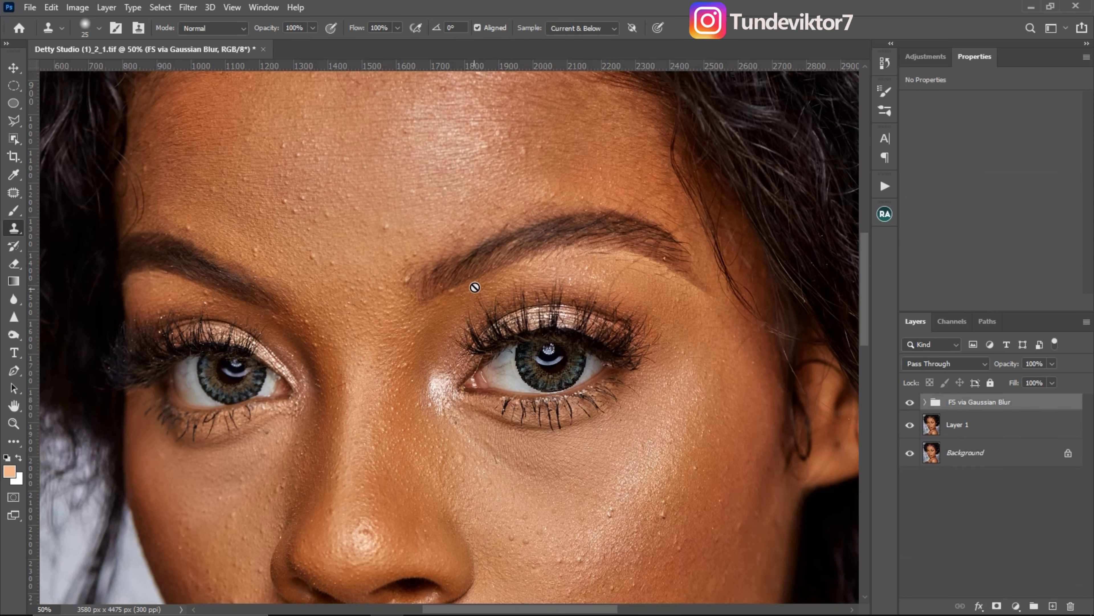
{"action": "key", "text": "z"}
{"action": "left_click", "coordinate": [391, 234]}
{"action": "left_click", "coordinate": [392, 233], "text": "alt"}
{"action": "key", "text": "s"}
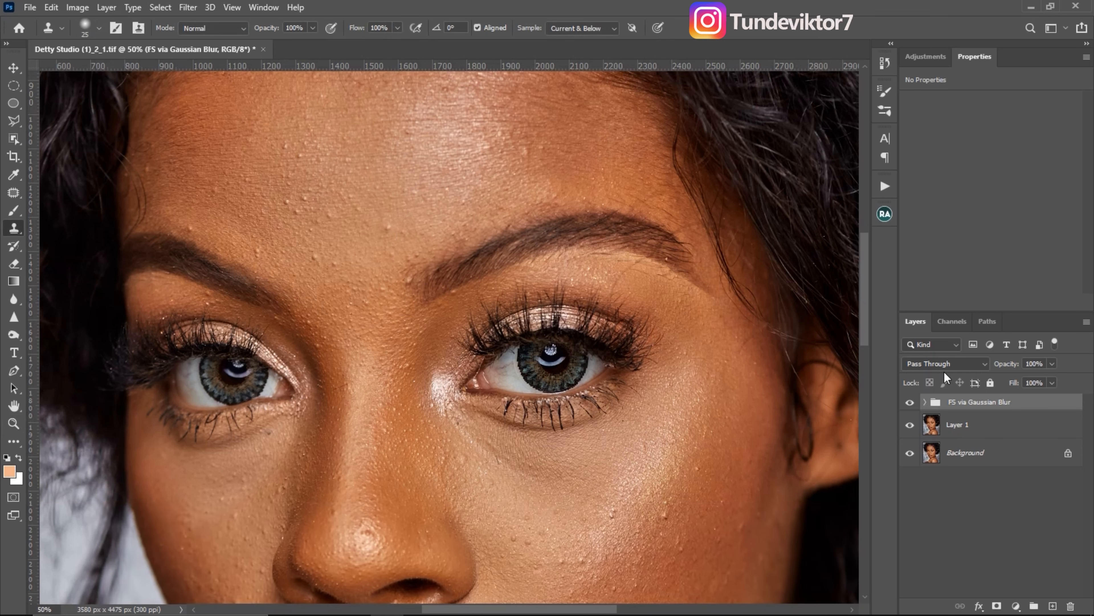
{"action": "left_click", "coordinate": [924, 402]}
{"action": "left_click", "coordinate": [956, 427]}
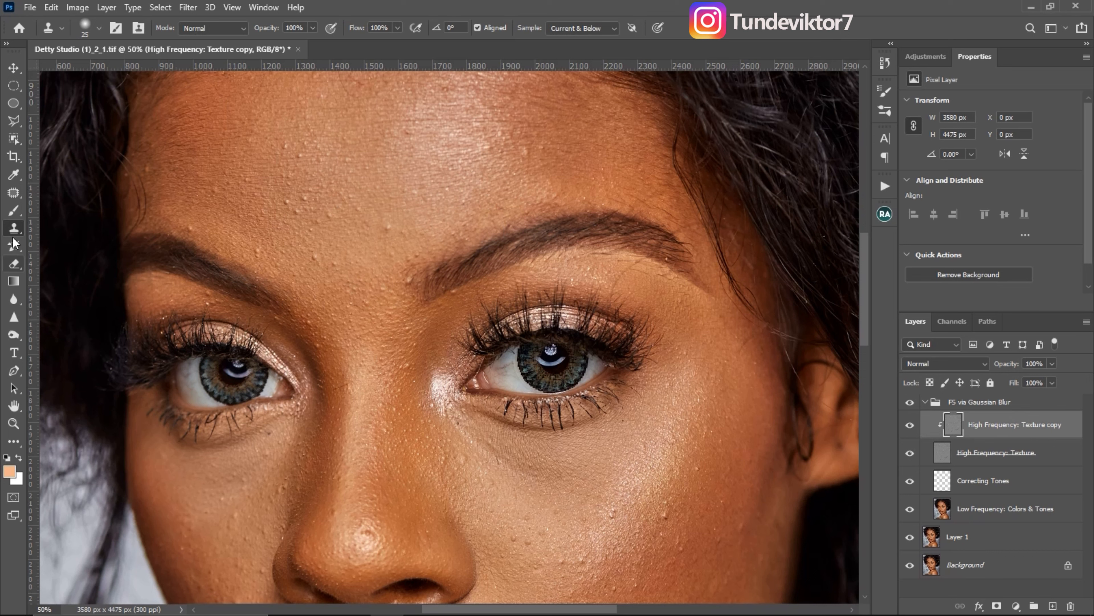
- Try cloning over the forehead bump on the texture copy layer with sampling set to Current & Below
{"action": "left_click", "coordinate": [585, 27]}
{"action": "left_click", "coordinate": [584, 40]}
{"action": "left_click", "coordinate": [589, 27]}
{"action": "left_click", "coordinate": [588, 47]}
{"action": "left_click", "coordinate": [410, 225], "text": "alt"}
{"action": "left_click", "coordinate": [392, 225]}
- Return the Clone Stamp sampling to Current Layer and undo the clone stroke on the forehead
{"action": "left_click", "coordinate": [594, 26]}
{"action": "left_click", "coordinate": [578, 38]}
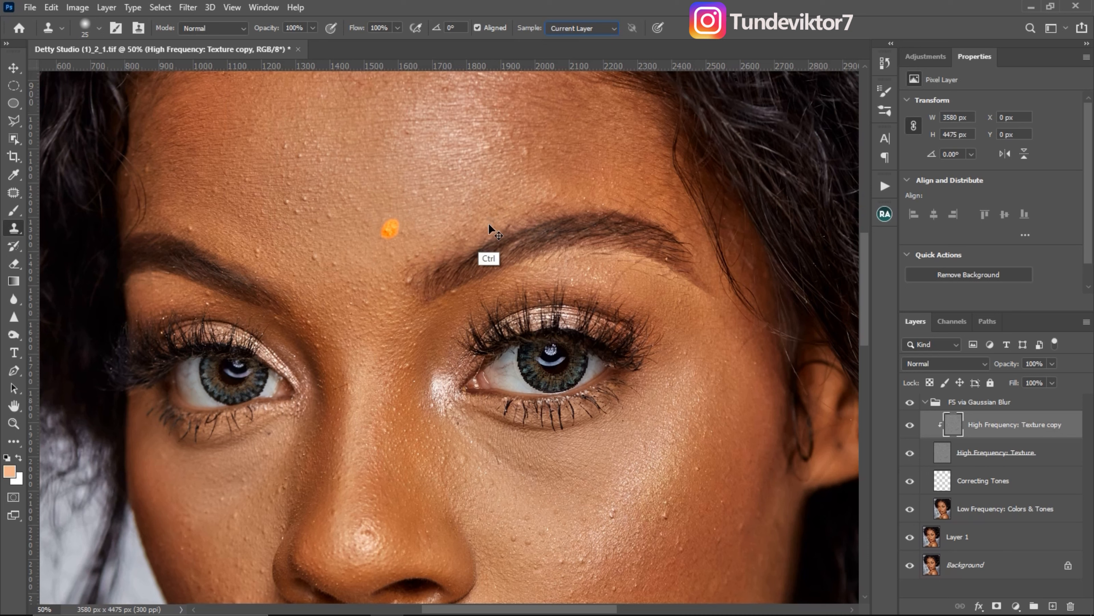
{"action": "key", "text": "ctrl+z"}
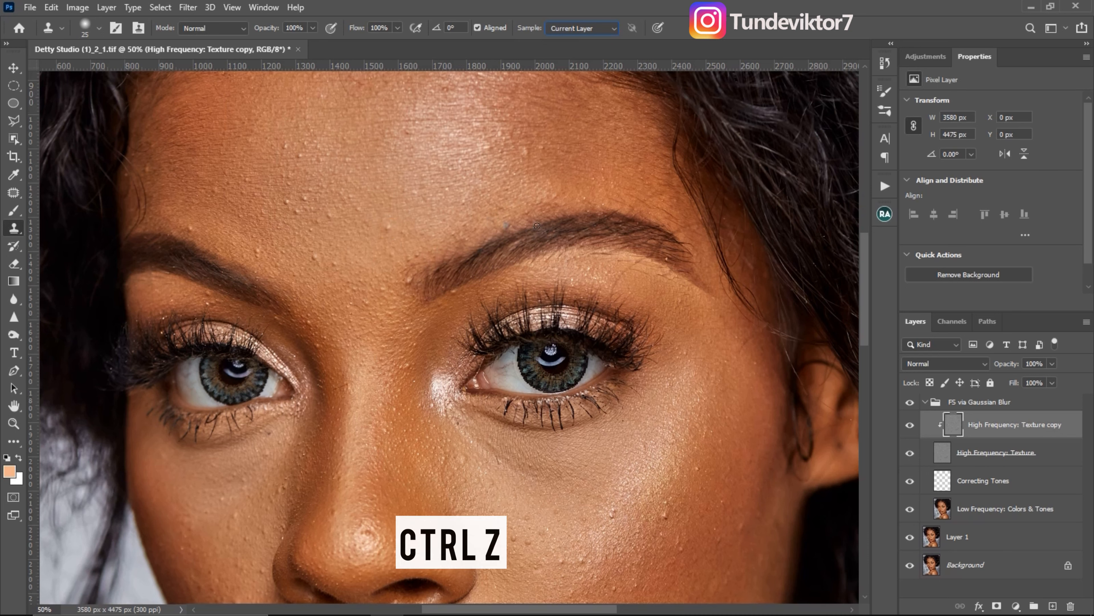
- Check the recent edits in the document history and clone clean texture over the bumps on the forehead on the texture copy layer
{"action": "left_click", "coordinate": [885, 63]}
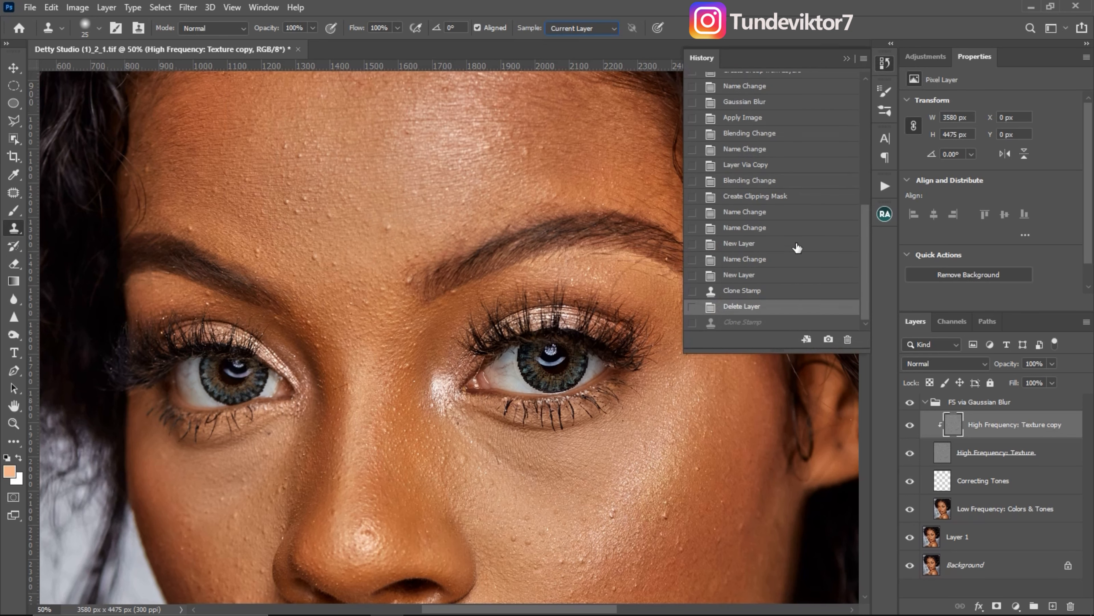
{"action": "left_click", "coordinate": [848, 59]}
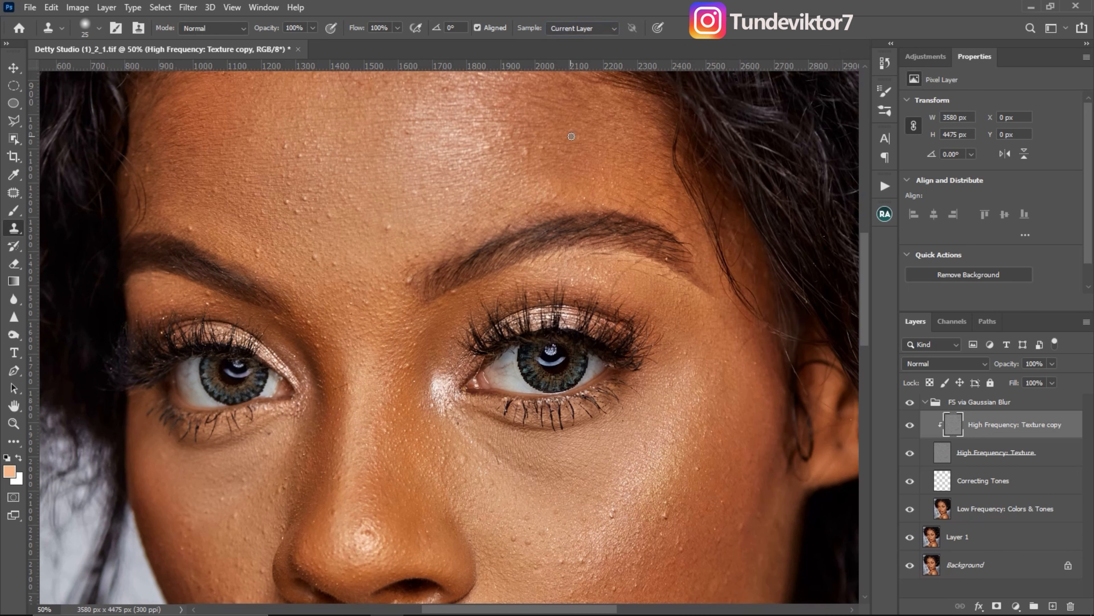
{"action": "key", "text": "alt"}
{"action": "left_click", "coordinate": [376, 242], "text": "alt"}
{"action": "key", "text": "alt"}
{"action": "left_click", "coordinate": [334, 224], "text": "alt"}
{"action": "key", "text": "alt"}
{"action": "left_click", "coordinate": [325, 228], "text": "alt"}
{"action": "left_click", "coordinate": [536, 162], "text": "alt"}
{"action": "left_click_drag", "start_coordinate": [524, 152], "coordinate": [534, 155]}
{"action": "left_click", "coordinate": [433, 127], "text": "alt"}
- Clone clean skin texture over the bumps between the eyebrows and on the lower forehead
{"action": "left_click", "coordinate": [408, 298], "text": "alt"}
{"action": "left_click", "coordinate": [410, 284]}
{"action": "left_click", "coordinate": [349, 263], "text": "alt"}
{"action": "left_click", "coordinate": [336, 264]}
{"action": "left_click", "coordinate": [330, 259], "text": "alt"}
{"action": "left_click", "coordinate": [315, 258]}
{"action": "left_click", "coordinate": [318, 202], "text": "alt"}
{"action": "left_click", "coordinate": [305, 200]}
{"action": "left_click", "coordinate": [312, 223], "text": "alt"}
- Sample clean texture beside the nose and reduce the Clone Stamp brush to 20 px to retouch the area below the eye
{"action": "left_click_drag", "start_coordinate": [422, 357], "coordinate": [395, 325]}
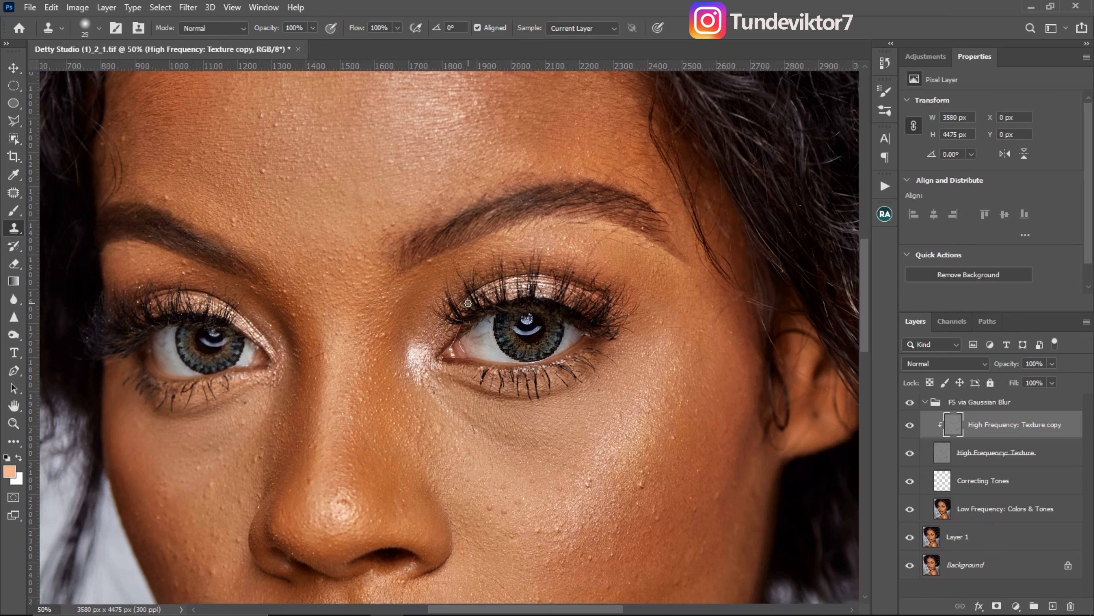
{"action": "mouse_move", "coordinate": [373, 328]}
{"action": "left_mouse_down"}
{"action": "mouse_move", "coordinate": [447, 305]}
{"action": "mouse_move", "coordinate": [384, 280]}
{"action": "left_mouse_up"}
{"action": "left_click", "coordinate": [454, 406], "text": "alt"}
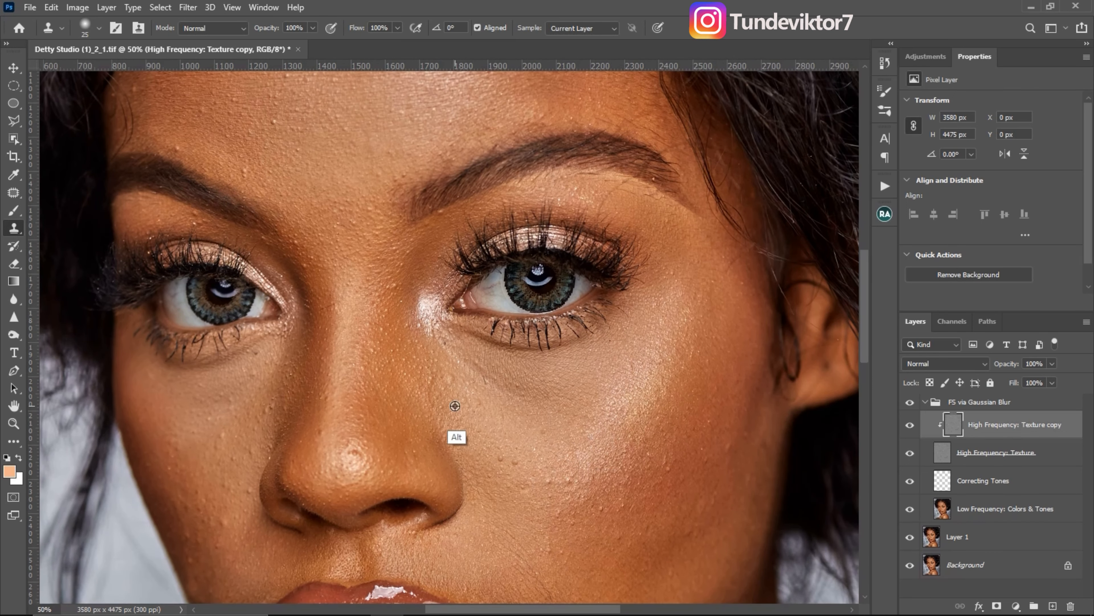
{"action": "key", "text": "ctrl+minus"}
{"action": "key", "text": "bracketleft"}
{"action": "mouse_move", "coordinate": [460, 339]}
{"action": "left_mouse_down"}
{"action": "mouse_move", "coordinate": [430, 265]}
{"action": "mouse_move", "coordinate": [481, 396]}
{"action": "left_mouse_up"}
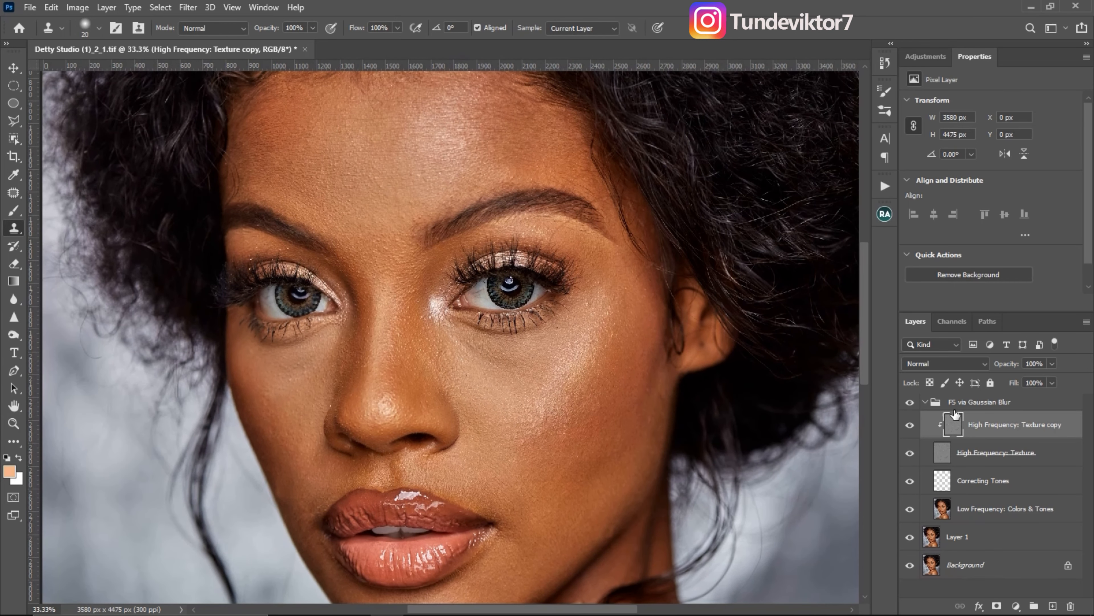
- Compare the forehead, eye and nose skin with the High Frequency: Texture copy layer hidden and shown
{"action": "left_click", "coordinate": [913, 426]}
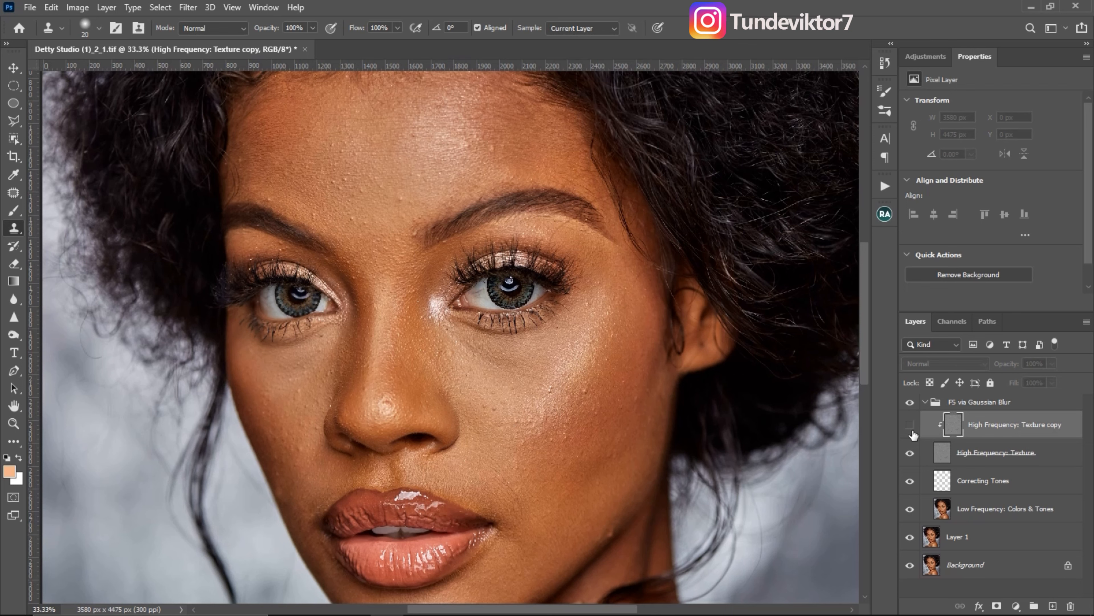
{"action": "left_click", "coordinate": [911, 426]}
{"action": "left_click", "coordinate": [495, 327], "text": "ctrl"}
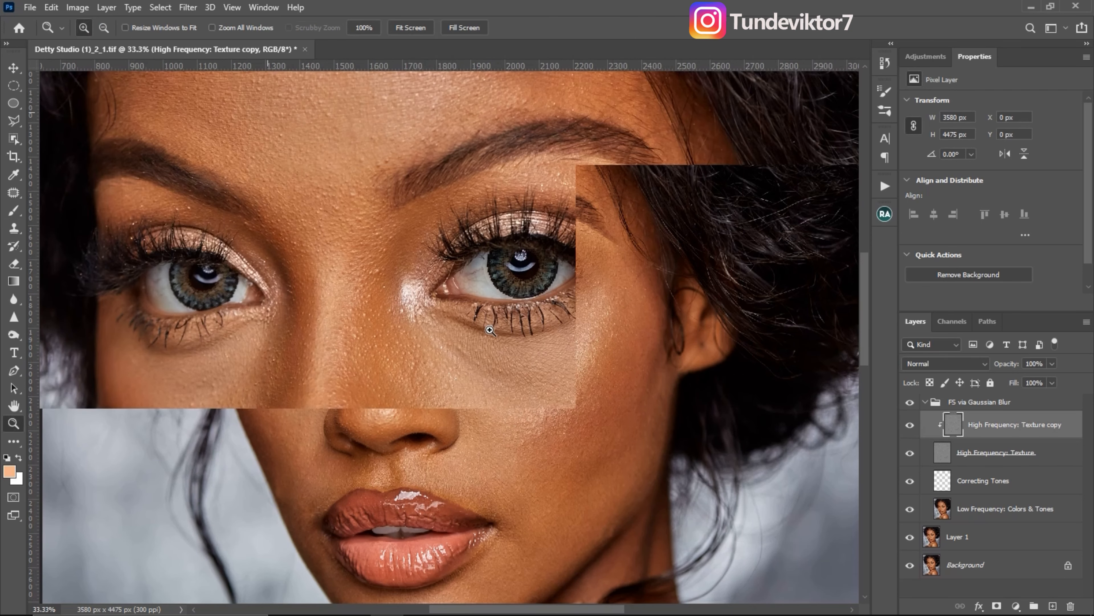
{"action": "left_click_drag", "start_coordinate": [462, 337], "coordinate": [500, 445]}
{"action": "left_click", "coordinate": [911, 426]}
{"action": "left_click", "coordinate": [911, 426]}
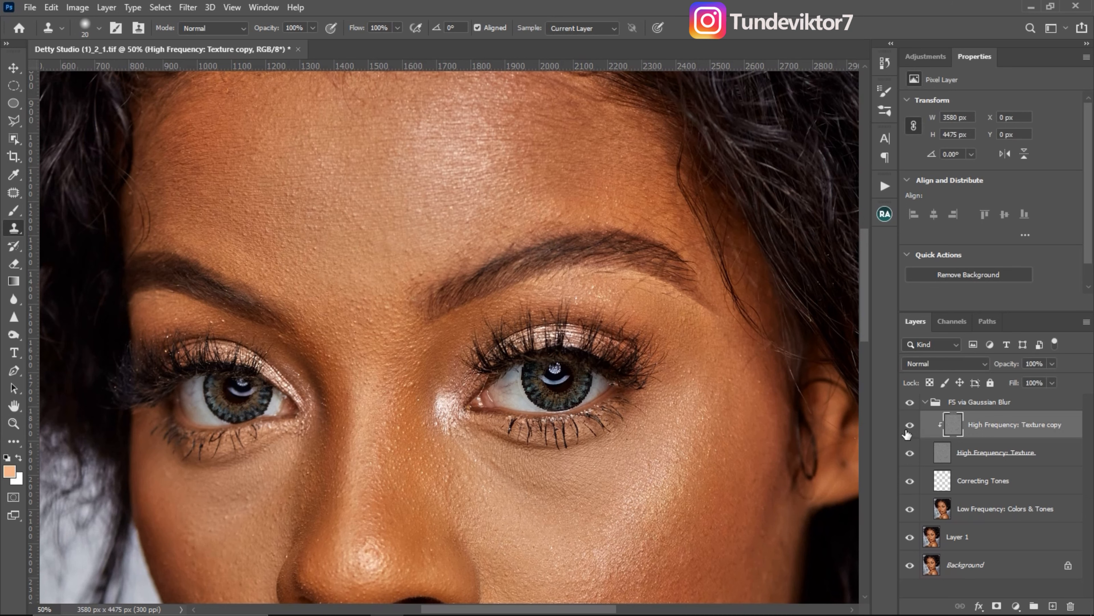
{"action": "key", "text": "z"}
{"action": "left_click", "coordinate": [390, 369], "text": "alt"}
{"action": "left_click", "coordinate": [392, 372], "text": "alt"}
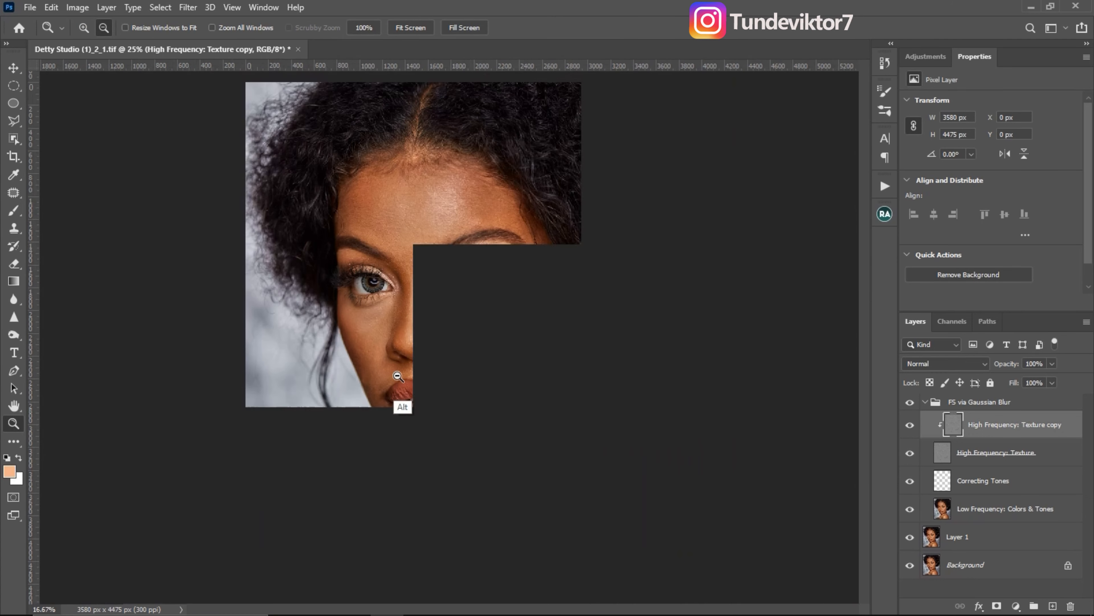
{"action": "left_click", "coordinate": [431, 276]}
{"action": "left_click", "coordinate": [490, 394]}
{"action": "key", "text": "s"}
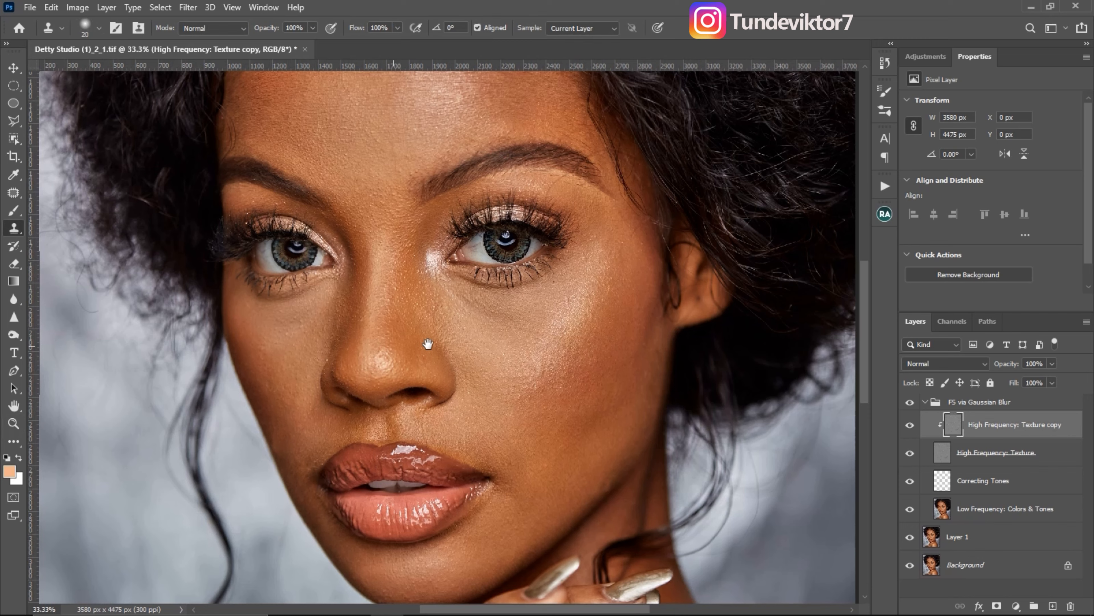
{"action": "key", "text": "ctrl+plus"}
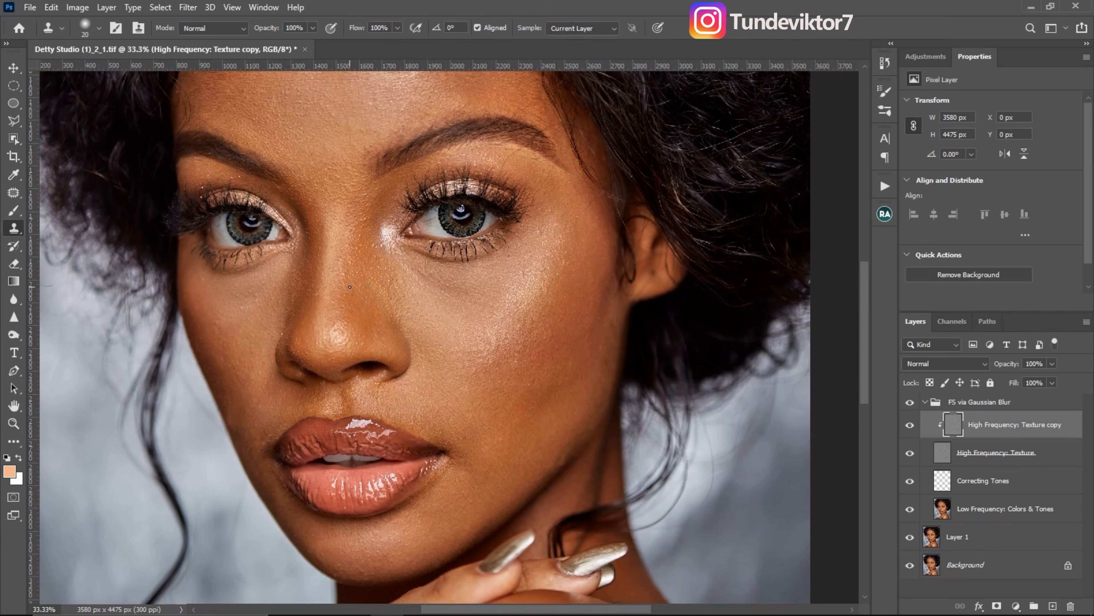
- Resize the Clone Stamp brush up to 35 px and back down to 25 px
{"action": "key", "text": "bracketright"}
{"action": "key", "text": "bracketright"}
{"action": "key", "text": "bracketright"}
{"action": "key", "text": "bracketright"}
{"action": "left_click", "coordinate": [368, 352], "text": "alt"}
{"action": "left_click_drag", "start_coordinate": [372, 255], "coordinate": [408, 311]}
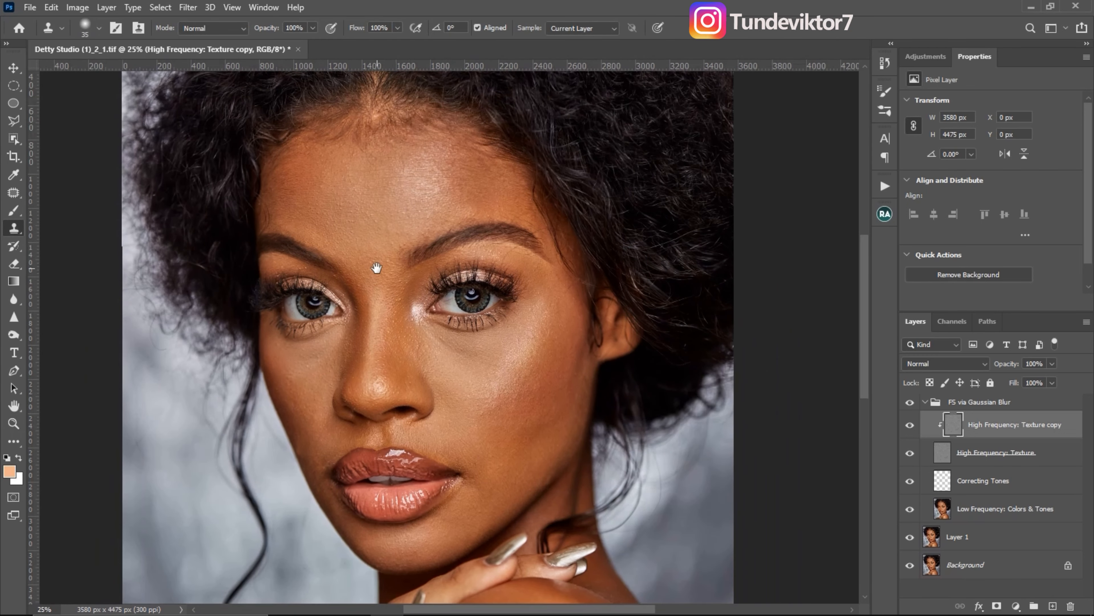
{"action": "key", "text": "bracketleft"}
{"action": "key", "text": "bracketleft"}
{"action": "key", "text": "bracketleft"}
{"action": "key", "text": "bracketleft"}
{"action": "key", "text": "bracketleft"}
{"action": "key", "text": "bracketleft"}
{"action": "key", "text": "bracketleft"}
{"action": "key", "text": "bracketleft"}
{"action": "key", "text": "bracketleft"}
{"action": "key", "text": "bracketleft"}
{"action": "key", "text": "bracketleft"}
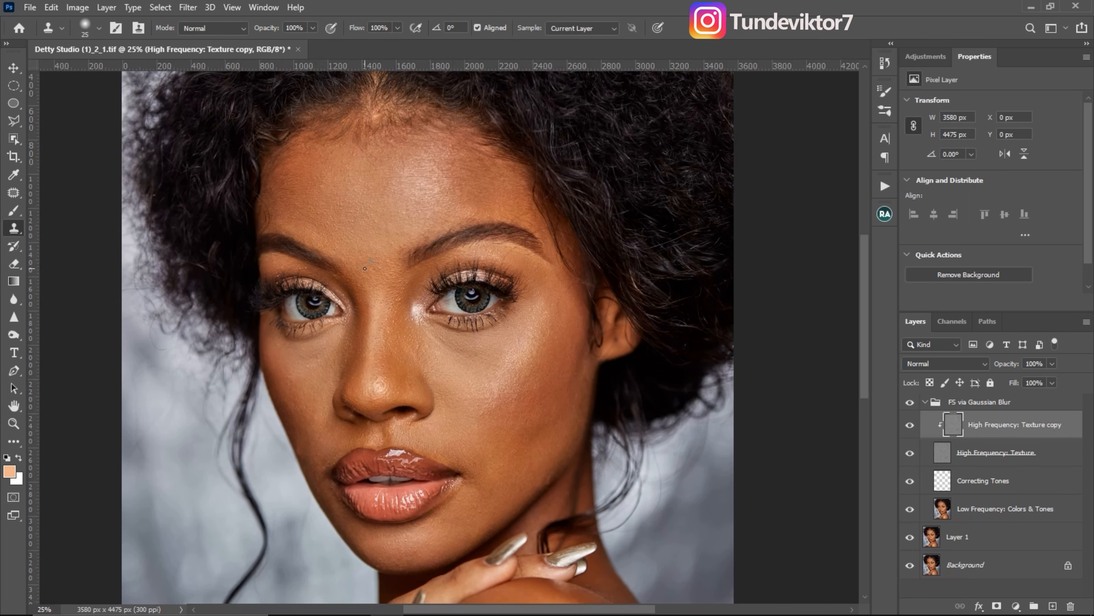
- Collapse the FS via Gaussian Blur group and examine the whole face for remaining blemishes
{"action": "key", "text": "z"}
{"action": "left_click", "coordinate": [349, 289]}
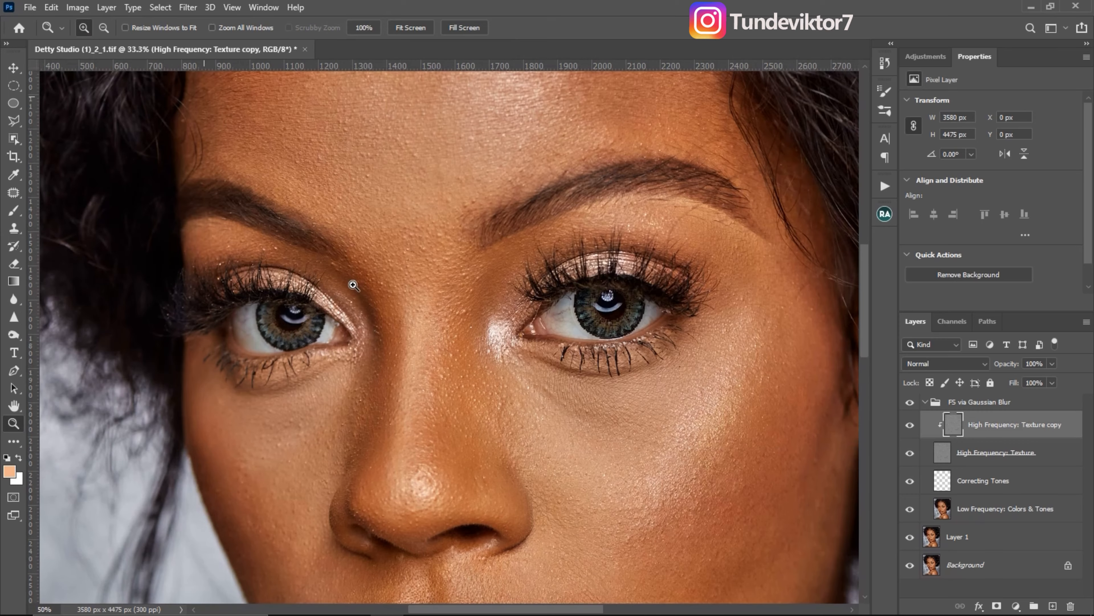
{"action": "left_click", "coordinate": [415, 301], "text": "alt"}
{"action": "left_click", "coordinate": [415, 300], "text": "alt"}
{"action": "key", "text": "s"}
{"action": "left_click", "coordinate": [925, 402]}
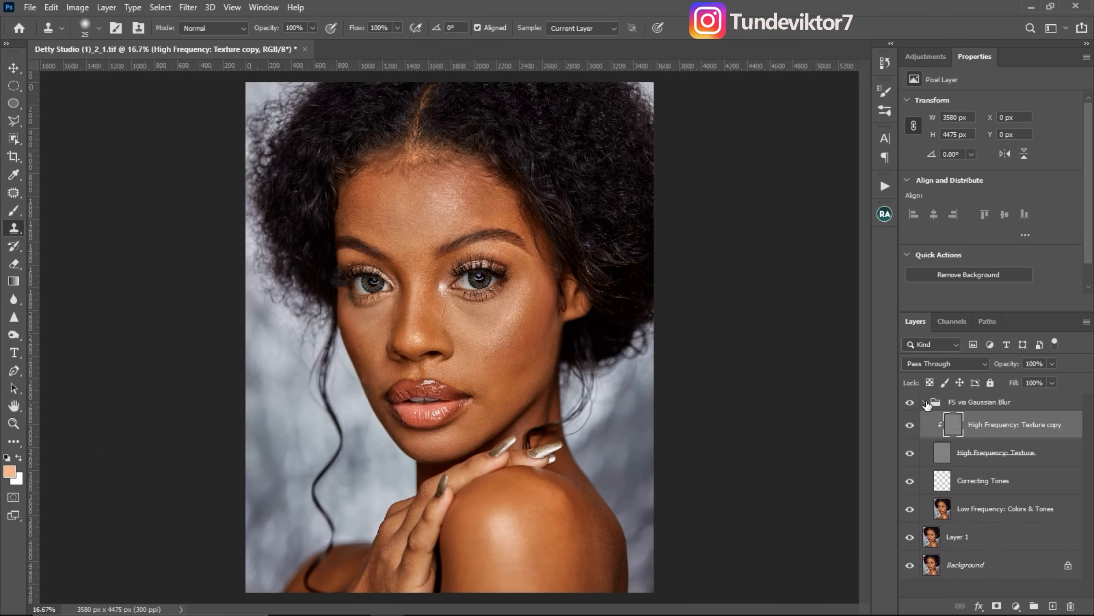
{"action": "key", "text": "z"}
{"action": "left_click", "coordinate": [476, 337]}
{"action": "key", "text": "s"}
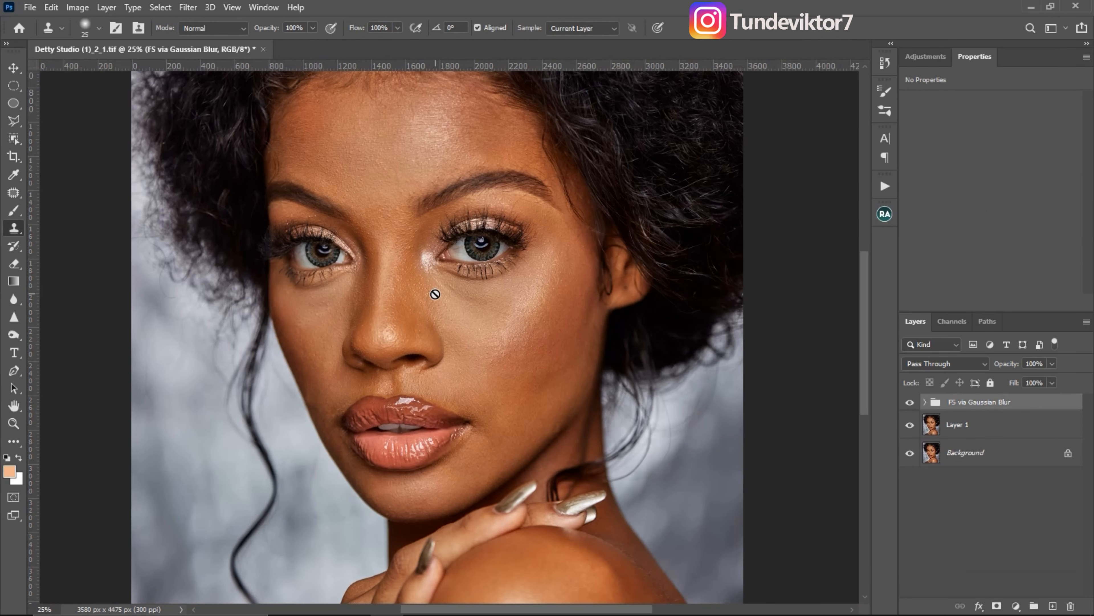
{"action": "key", "text": "z"}
{"action": "left_click", "coordinate": [447, 320], "text": "alt"}
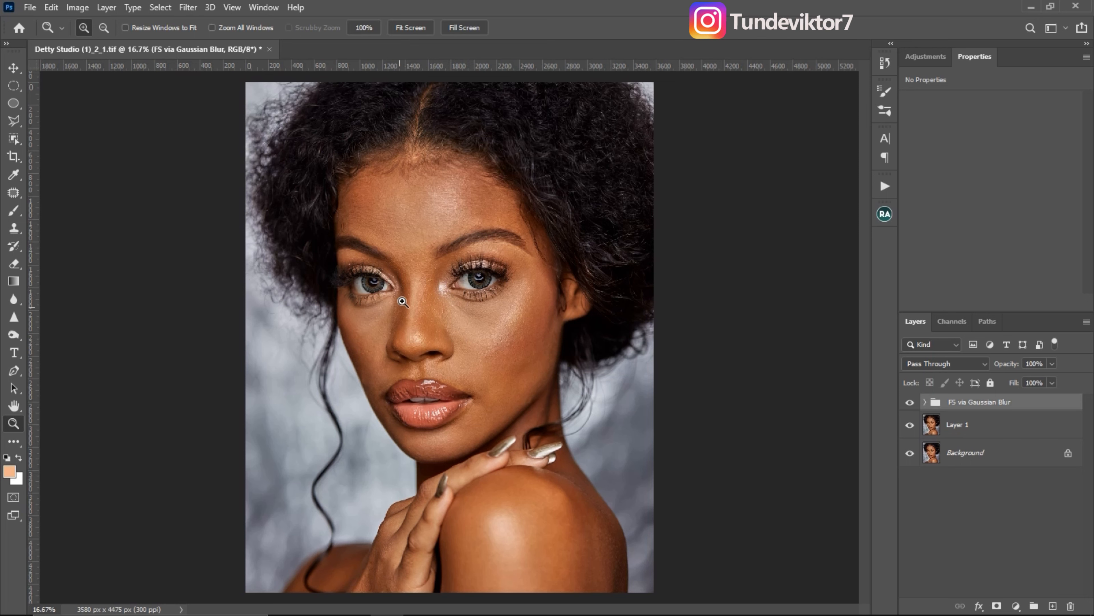
{"action": "left_click", "coordinate": [438, 275]}
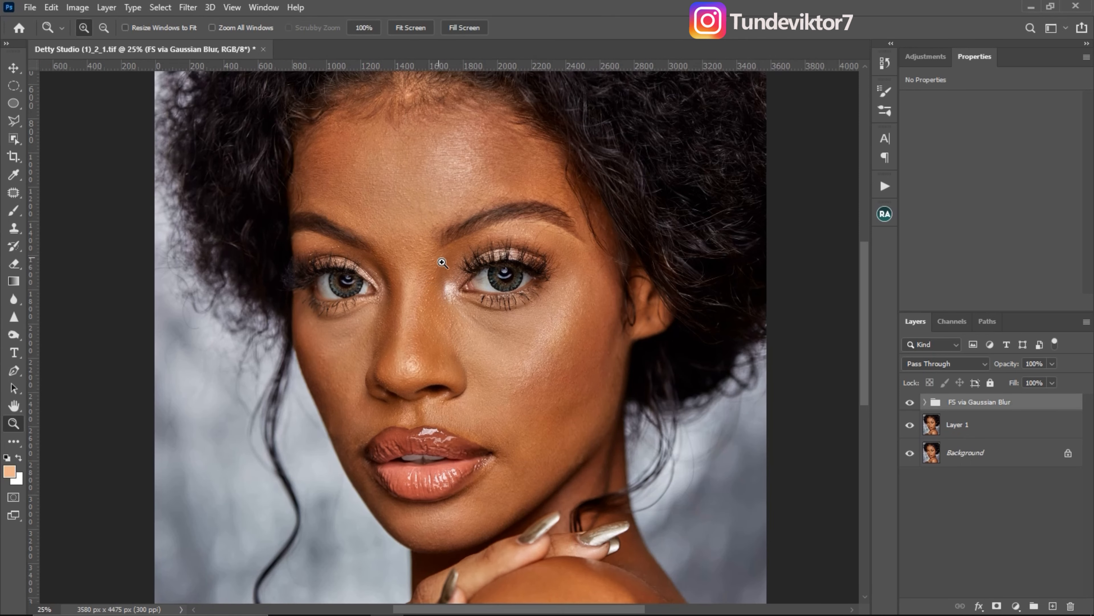
{"action": "left_click_drag", "start_coordinate": [457, 321], "coordinate": [430, 354]}
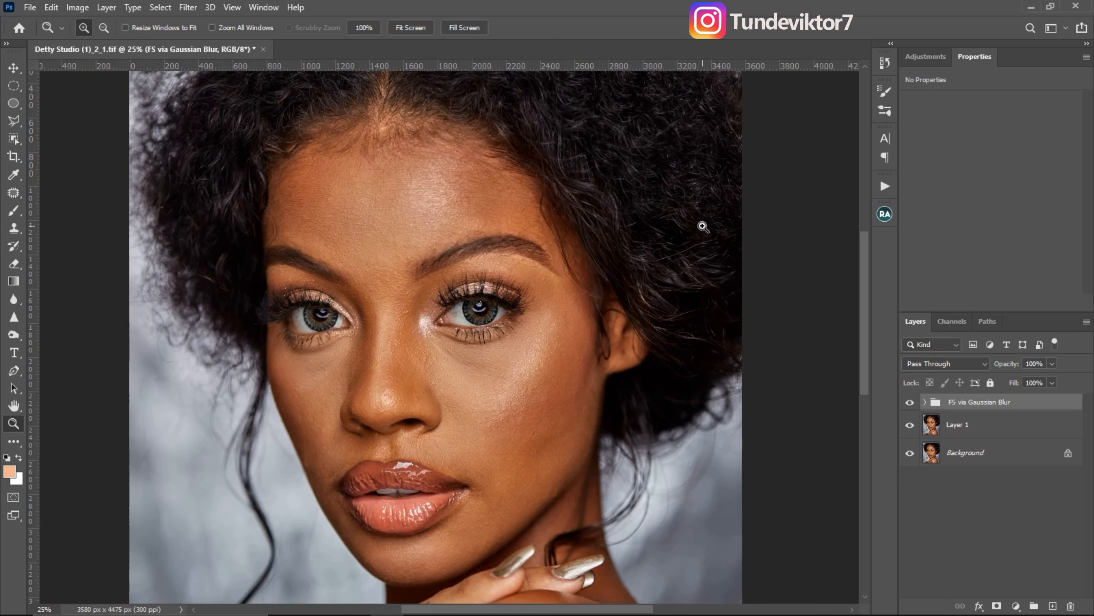
- Reselect the High Frequency: Texture copy layer and clone clean texture over the skin just below the right-hand eyebrow
{"action": "left_click", "coordinate": [406, 325]}
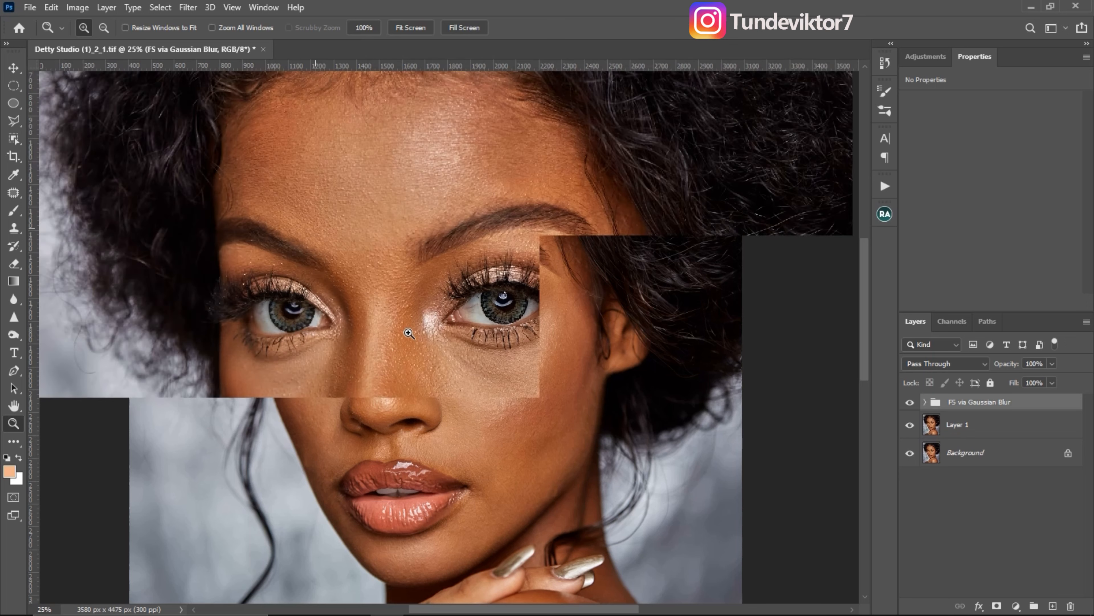
{"action": "left_click", "coordinate": [572, 235]}
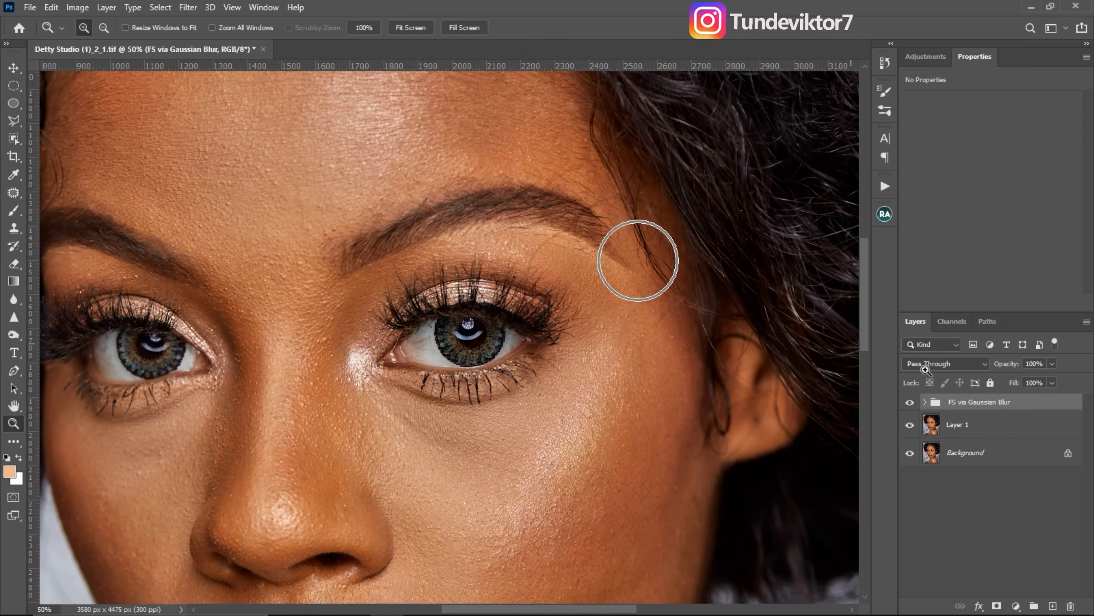
{"action": "left_click", "coordinate": [924, 402]}
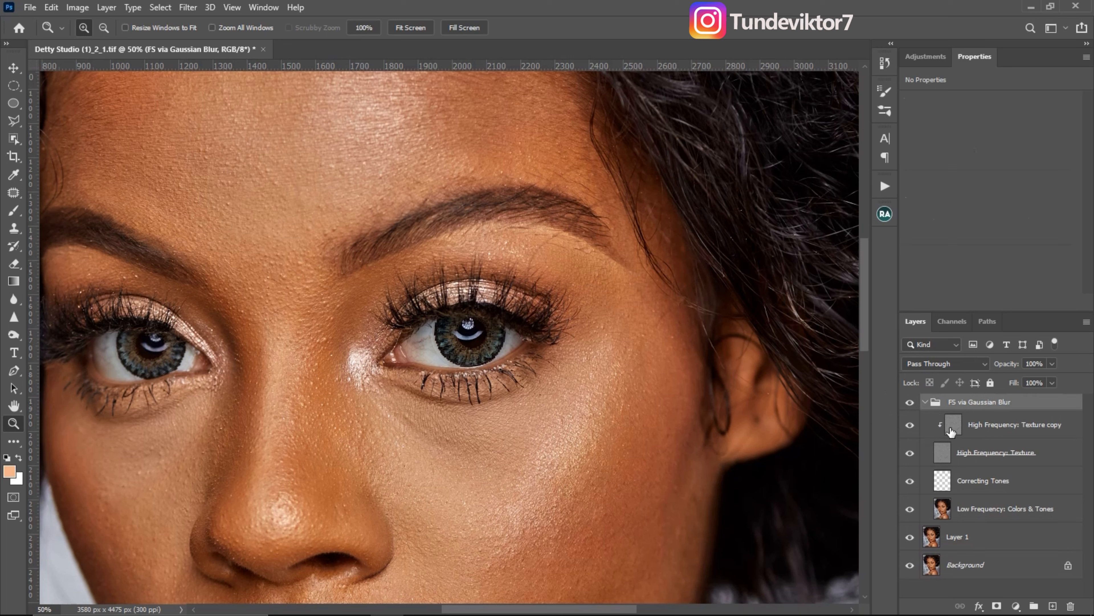
{"action": "left_click", "coordinate": [951, 431]}
{"action": "key", "text": "s"}
{"action": "left_click", "coordinate": [549, 254], "text": "alt"}
{"action": "left_click_drag", "start_coordinate": [545, 247], "coordinate": [534, 261]}
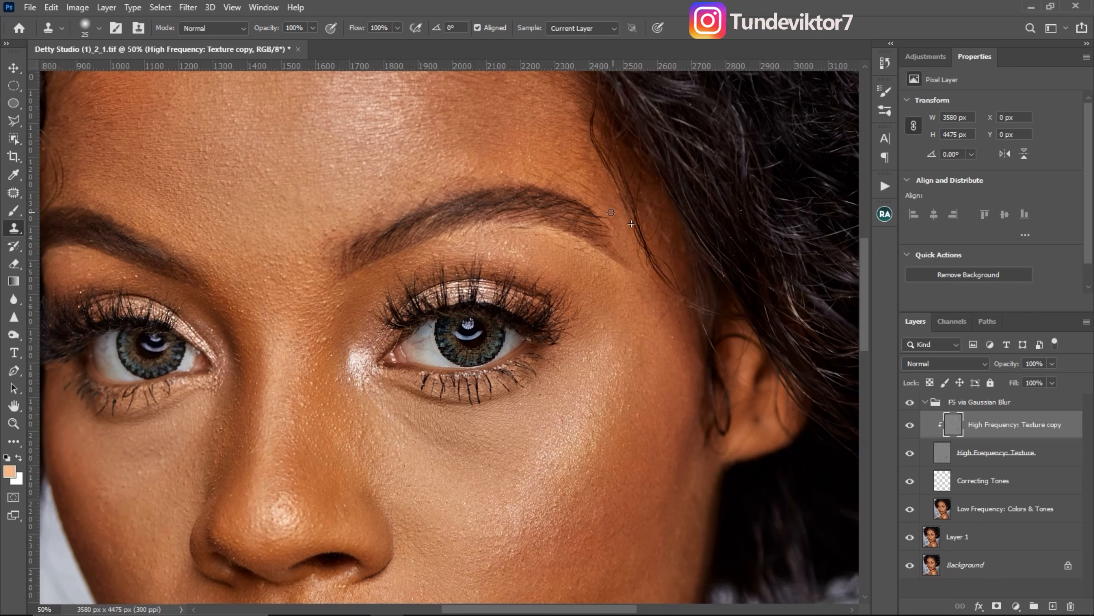
- Collapse the FS via Gaussian Blur group and run the Beauty Retouch DB Curves action to build the dodge and burn layers above it
{"action": "key", "text": "z"}
{"action": "left_click", "coordinate": [533, 337], "text": "alt"}
{"action": "key", "text": "s"}
{"action": "left_click", "coordinate": [884, 214]}
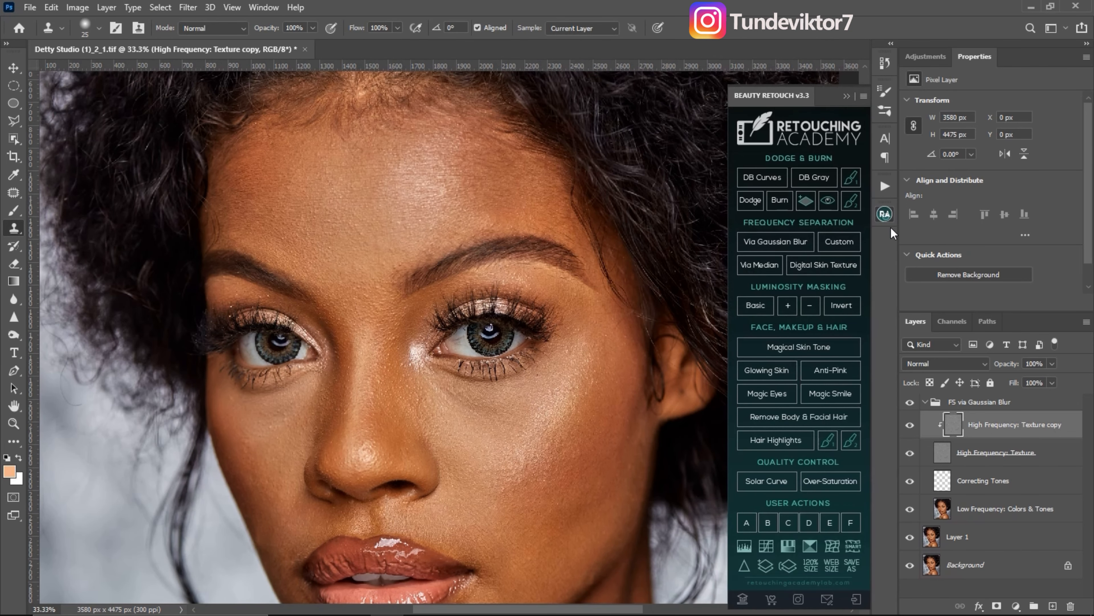
{"action": "left_click", "coordinate": [925, 402]}
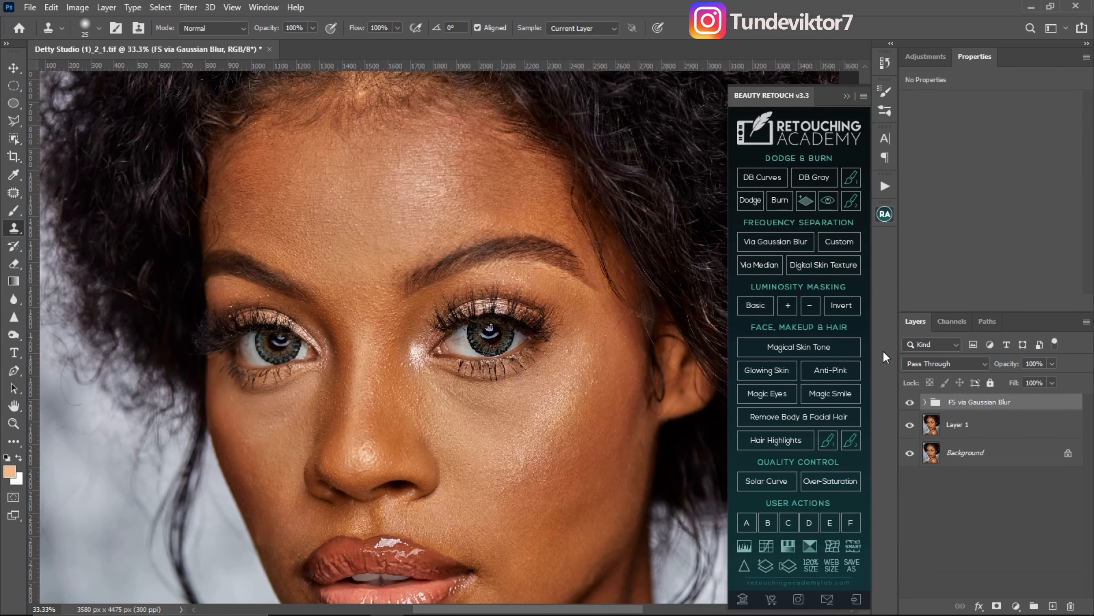
{"action": "left_click", "coordinate": [734, 177]}
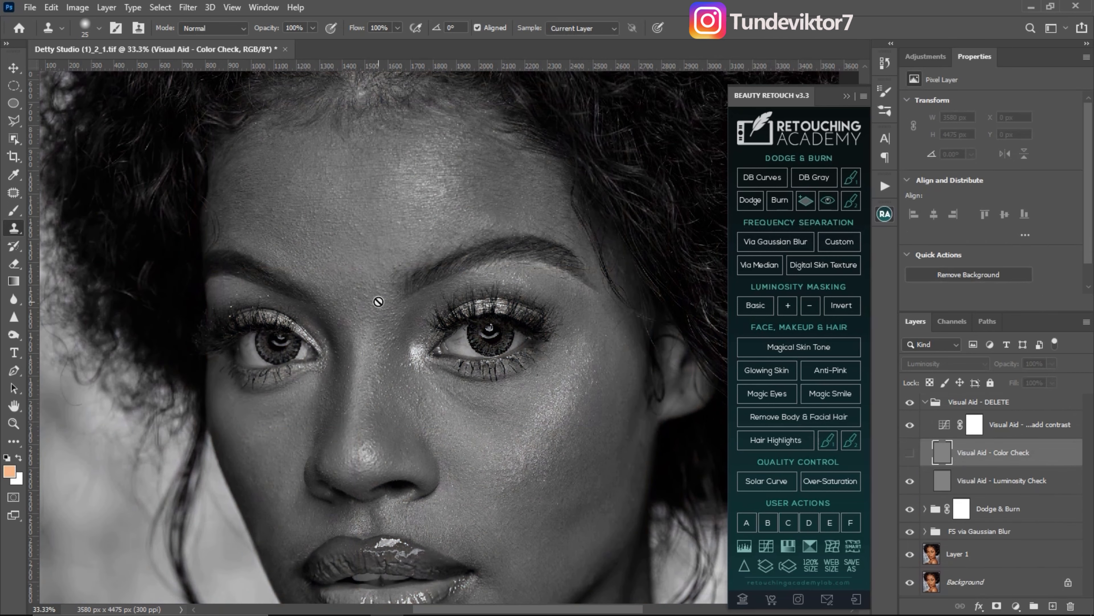
- Add a Levels adjustment above the contrast curves layer in the Visual Aid - DELETE group and set its black input level to 9
{"action": "left_click_drag", "start_coordinate": [431, 364], "coordinate": [406, 283]}
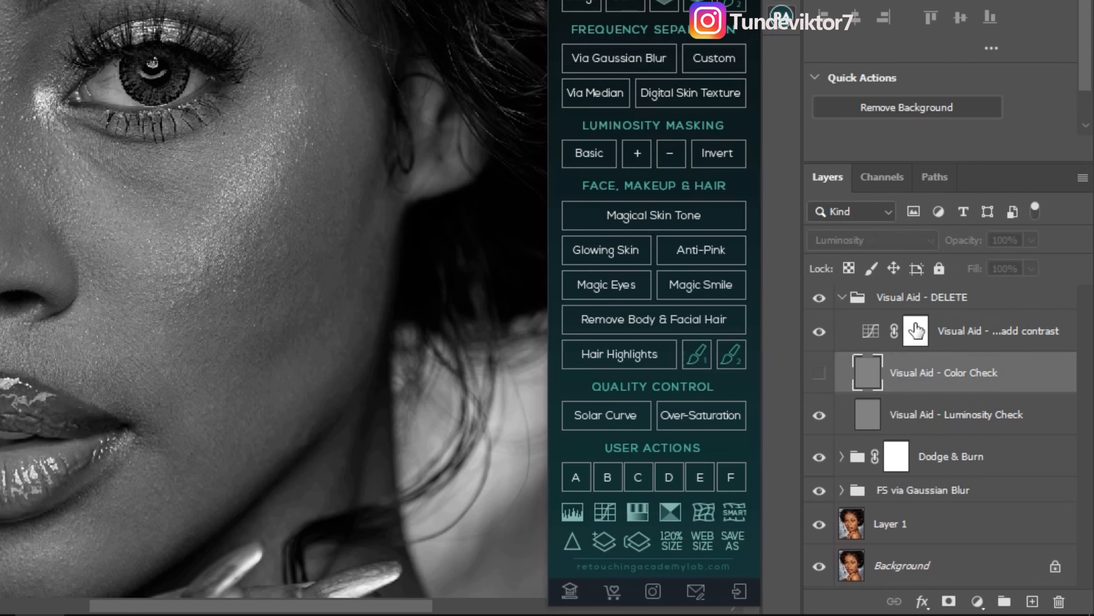
{"action": "left_click", "coordinate": [916, 330]}
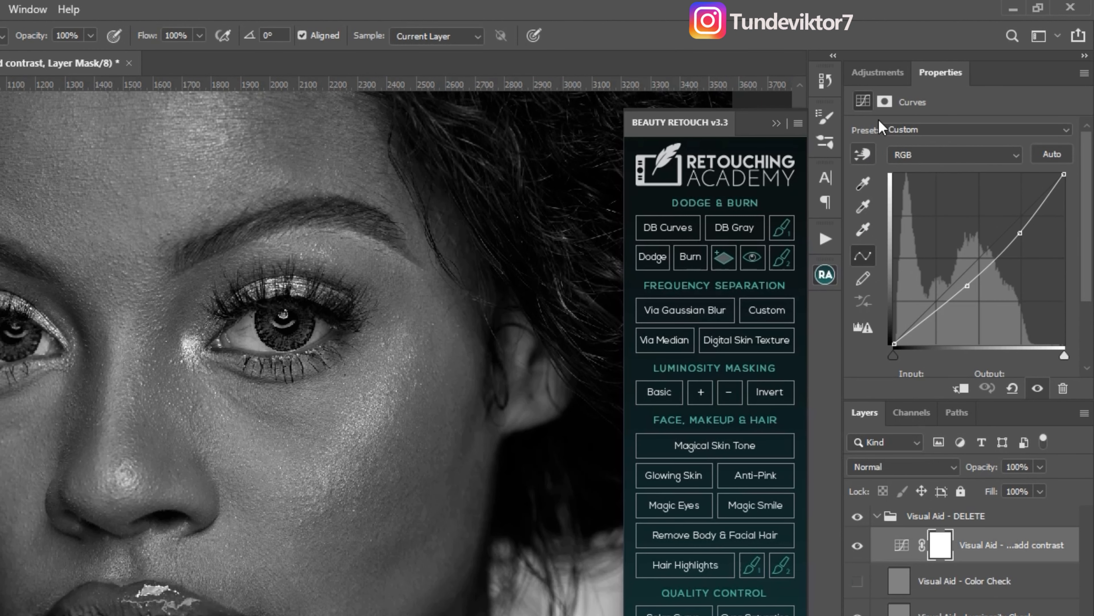
{"action": "left_click", "coordinate": [879, 73]}
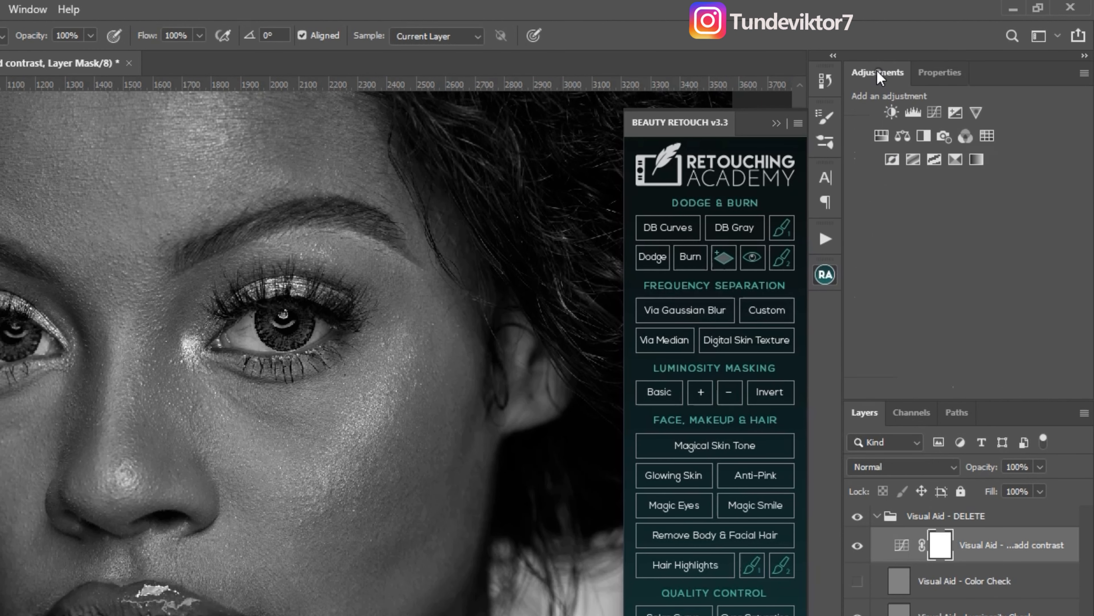
{"action": "left_click", "coordinate": [921, 115]}
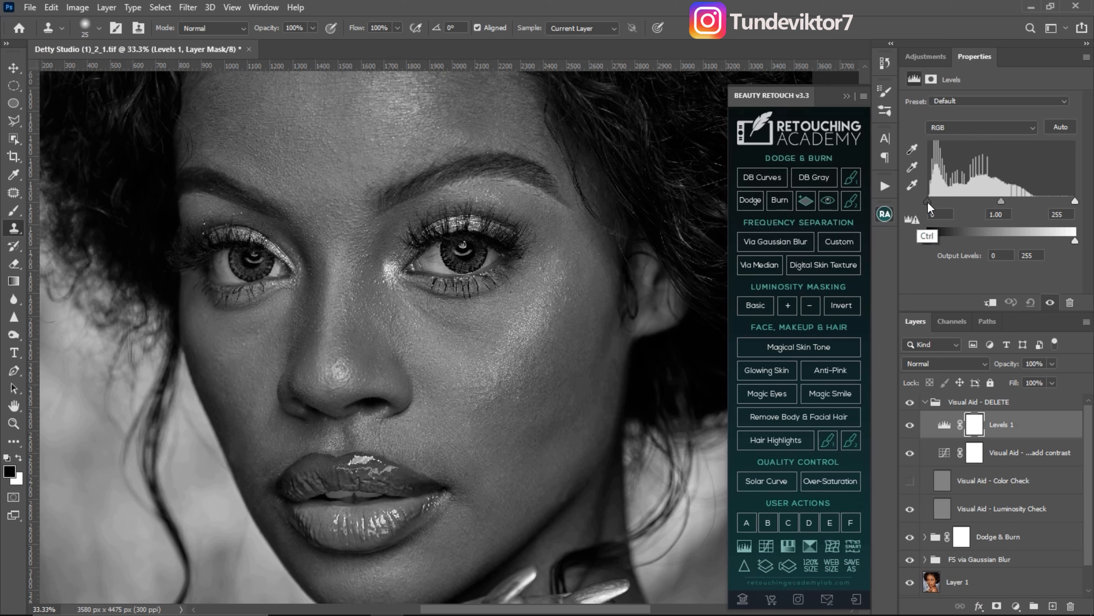
{"action": "left_click_drag", "start_coordinate": [928, 202], "coordinate": [934, 205]}
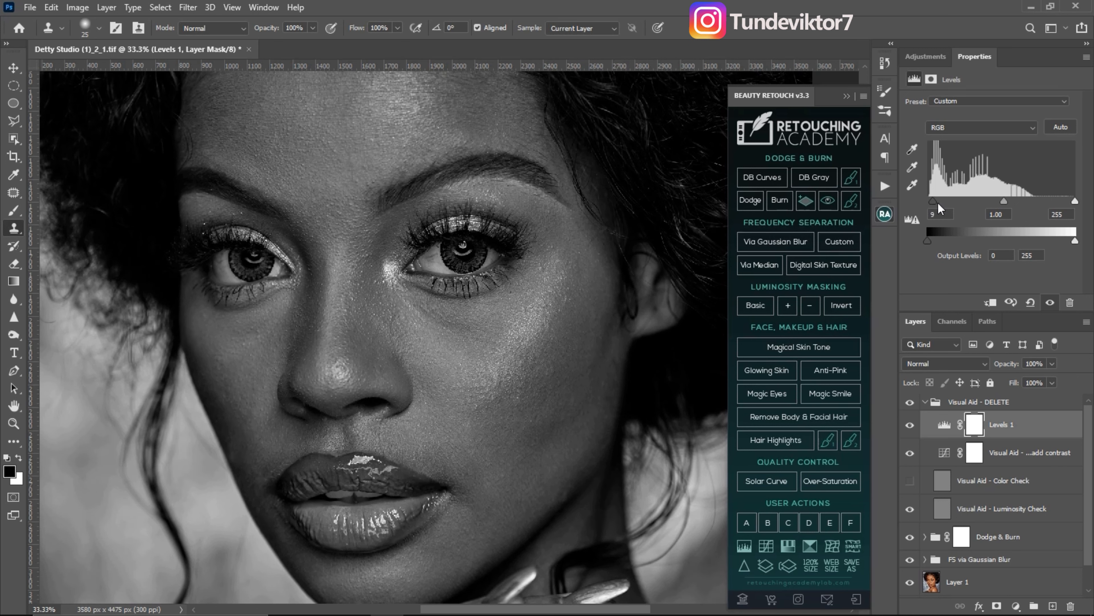
{"action": "key", "text": "ctrl+minus"}
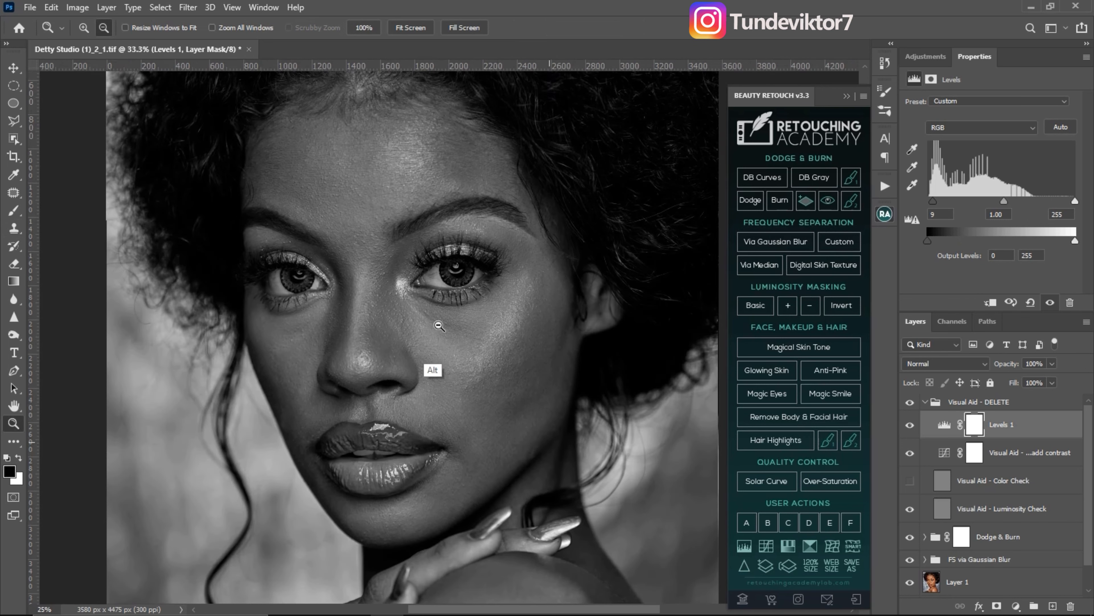
{"action": "scroll", "coordinate": [448, 310], "scroll_direction": "down", "scroll_amount": 2}
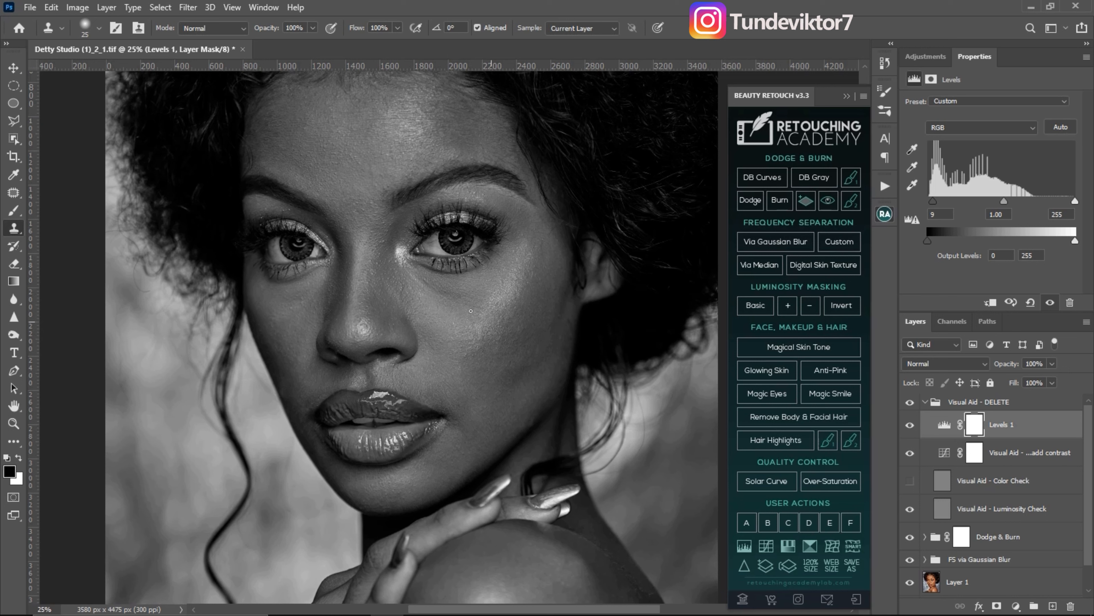
{"action": "left_click", "coordinate": [925, 402]}
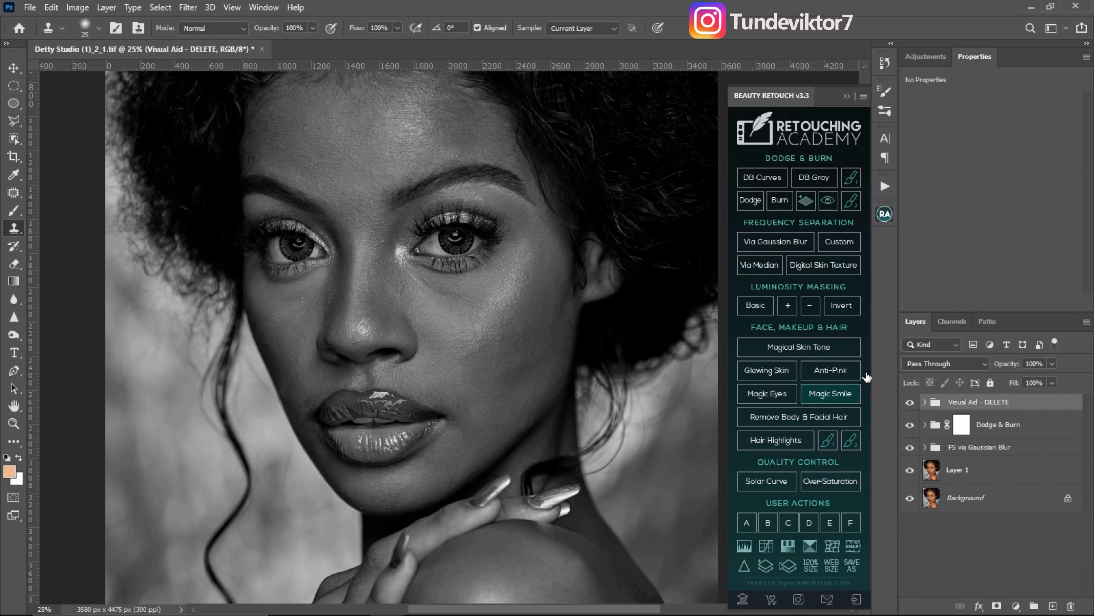
{"action": "left_click", "coordinate": [925, 402]}
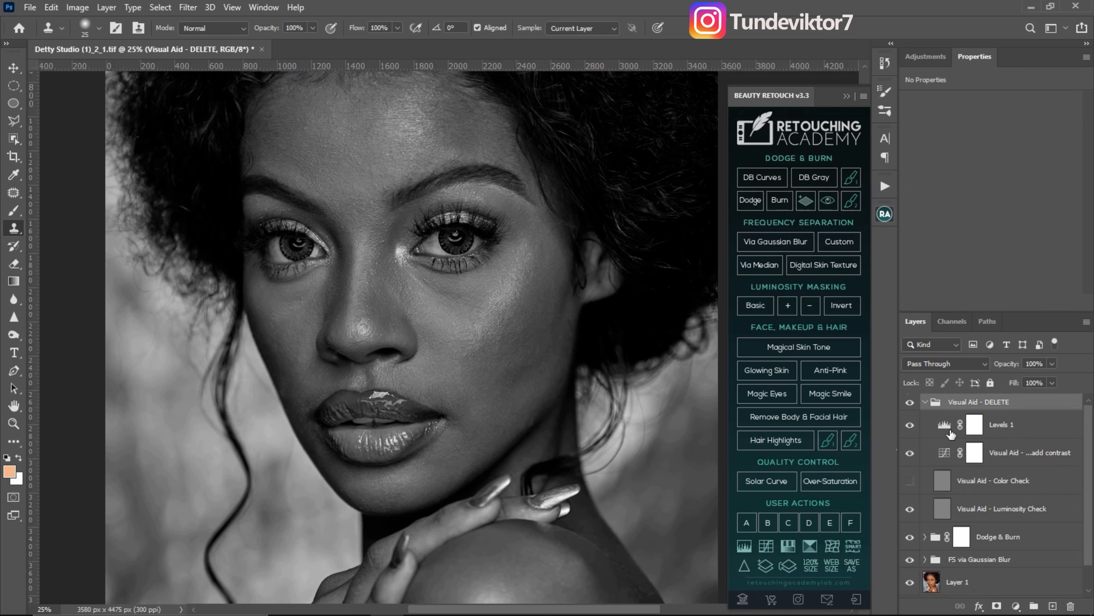
- Collapse the Visual Aid - DELETE group, expand the Dodge & Burn group and select the Dodge Curve layer's mask
{"action": "left_click", "coordinate": [925, 402]}
{"action": "left_click", "coordinate": [936, 431]}
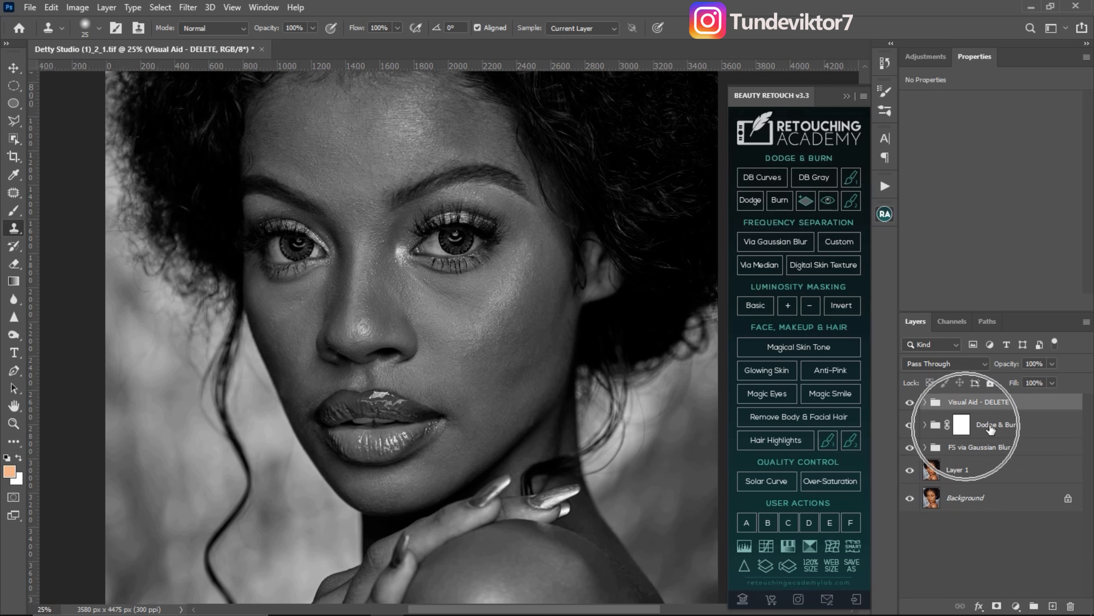
{"action": "left_click", "coordinate": [925, 425]}
{"action": "left_click", "coordinate": [977, 453]}
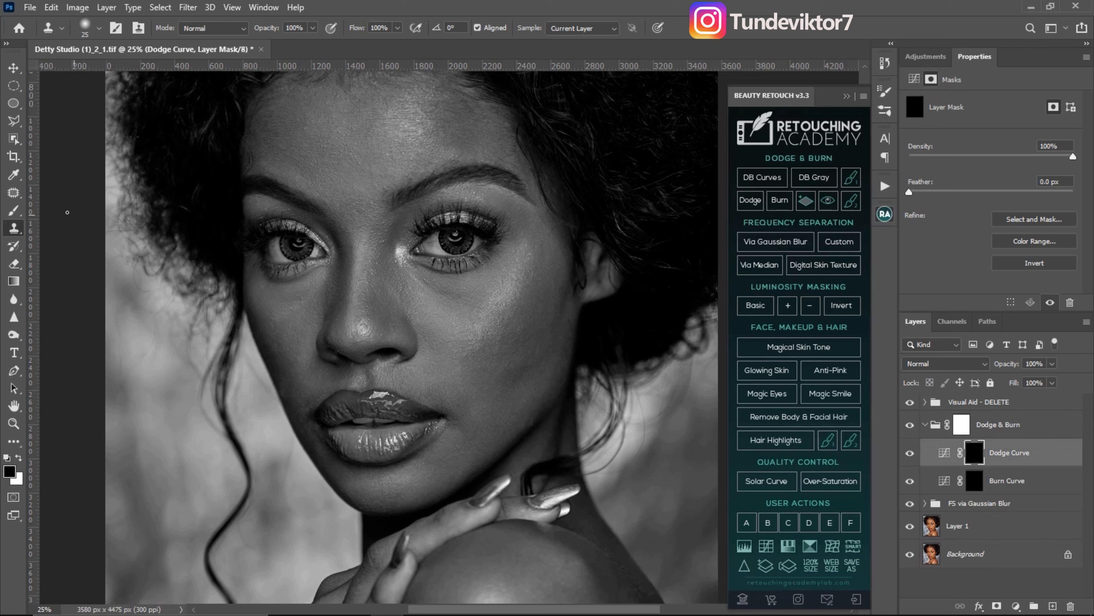
- Set up a soft round brush with 0% hardness, 100% opacity and 2% flow for painting the dodge mask
{"action": "left_click", "coordinate": [15, 211]}
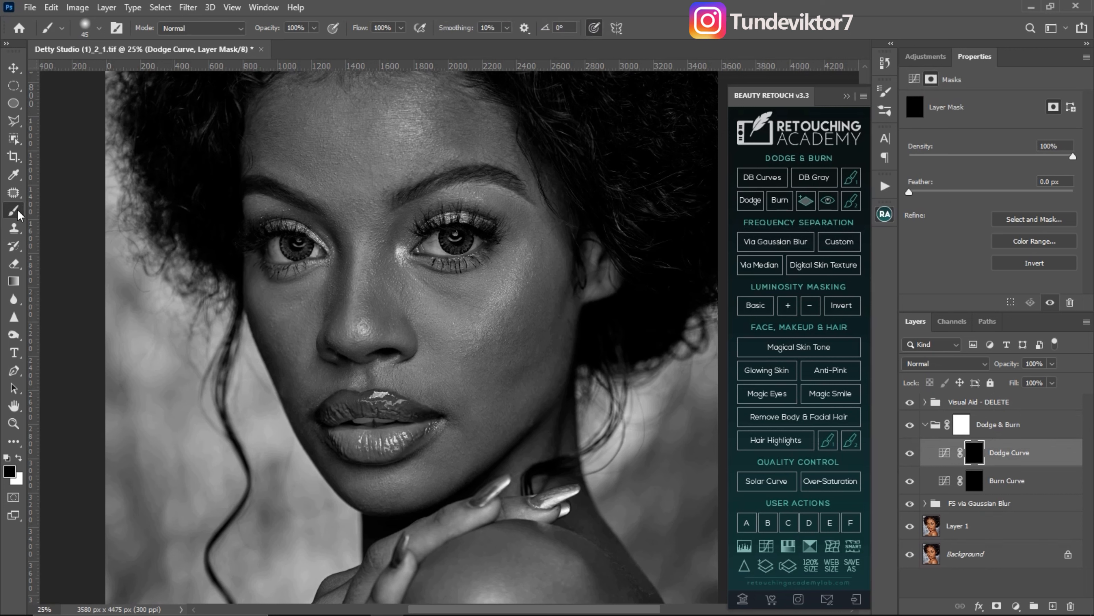
{"action": "left_click", "coordinate": [86, 29]}
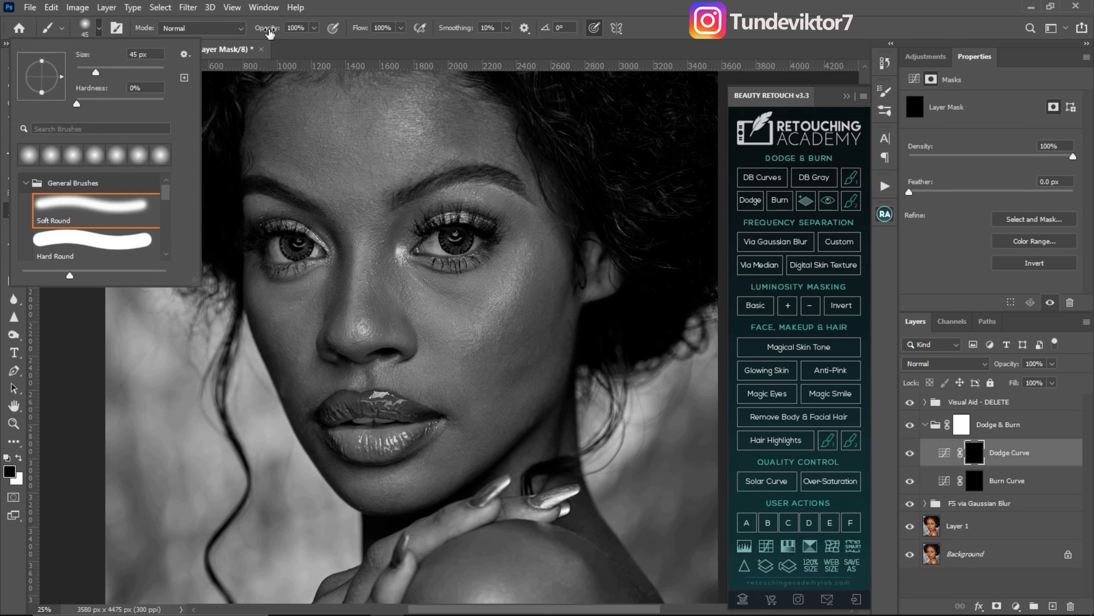
{"action": "left_click", "coordinate": [316, 28]}
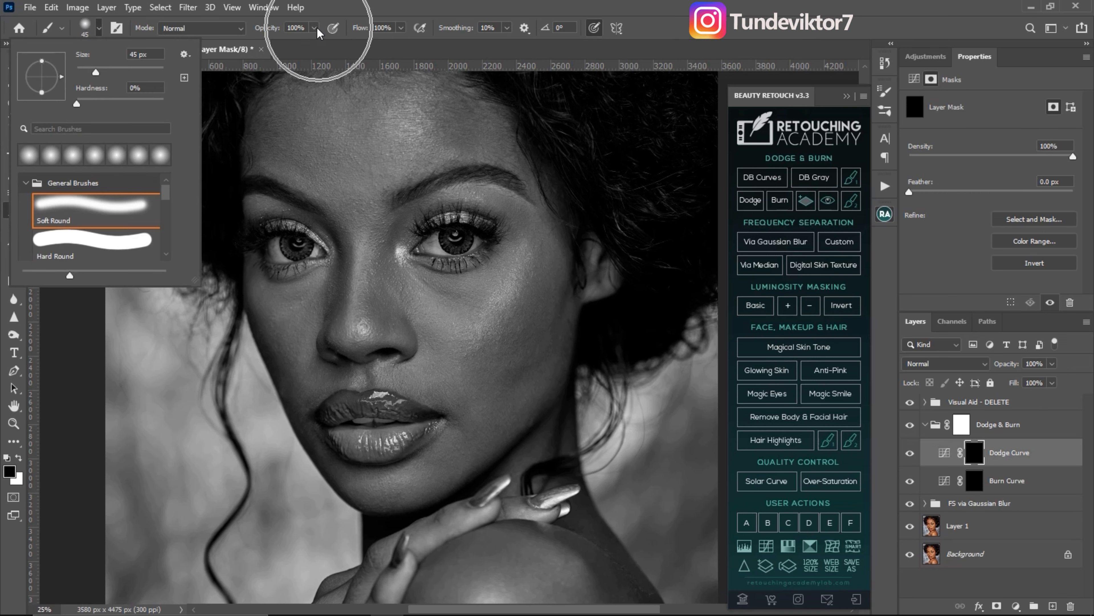
{"action": "left_click", "coordinate": [394, 26]}
{"action": "left_click", "coordinate": [394, 27]}
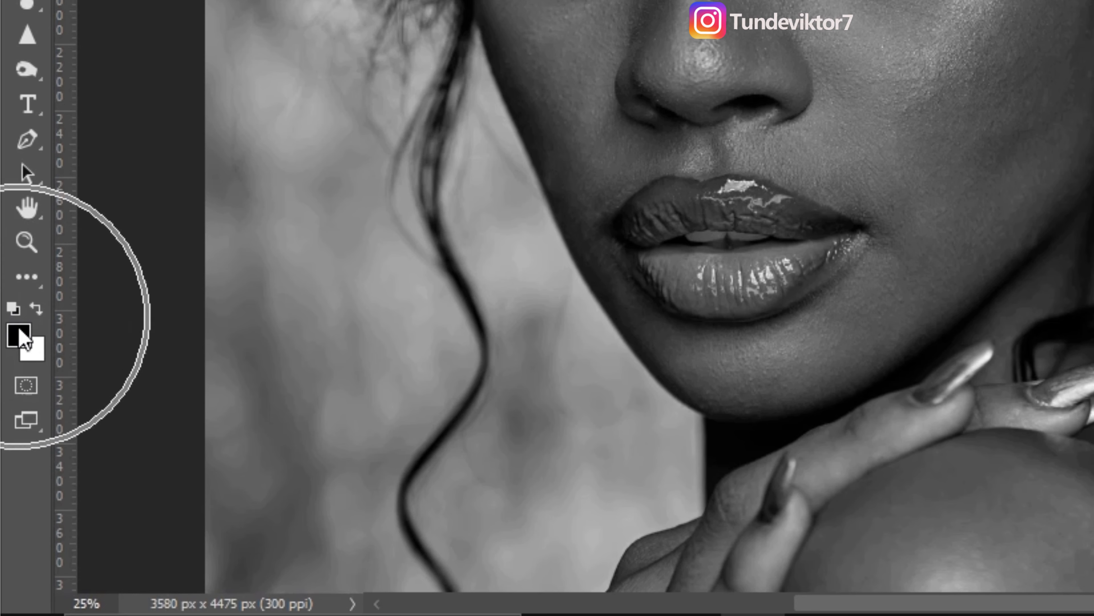
- Make white the foreground color and black the background color for painting on the Dodge Curve mask
{"action": "left_click", "coordinate": [37, 308]}
{"action": "key", "text": "ctrl"}
{"action": "key", "text": "ctrl"}
{"action": "key", "text": "ctrl"}
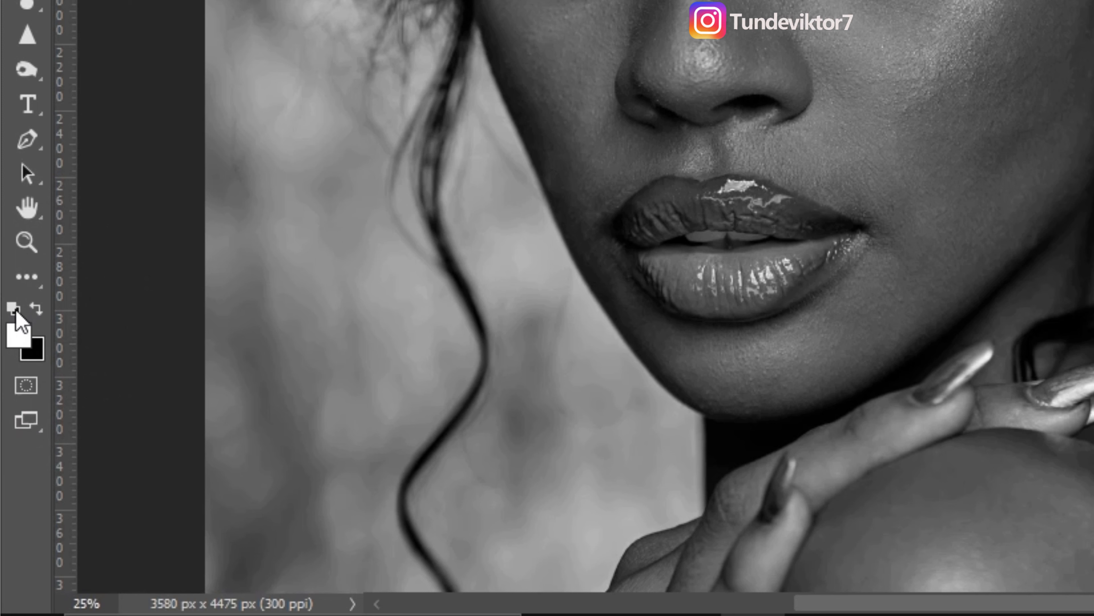
{"action": "key", "text": "ctrl"}
{"action": "left_click", "coordinate": [40, 309]}
{"action": "left_click", "coordinate": [41, 309]}
{"action": "key", "text": "ctrl"}
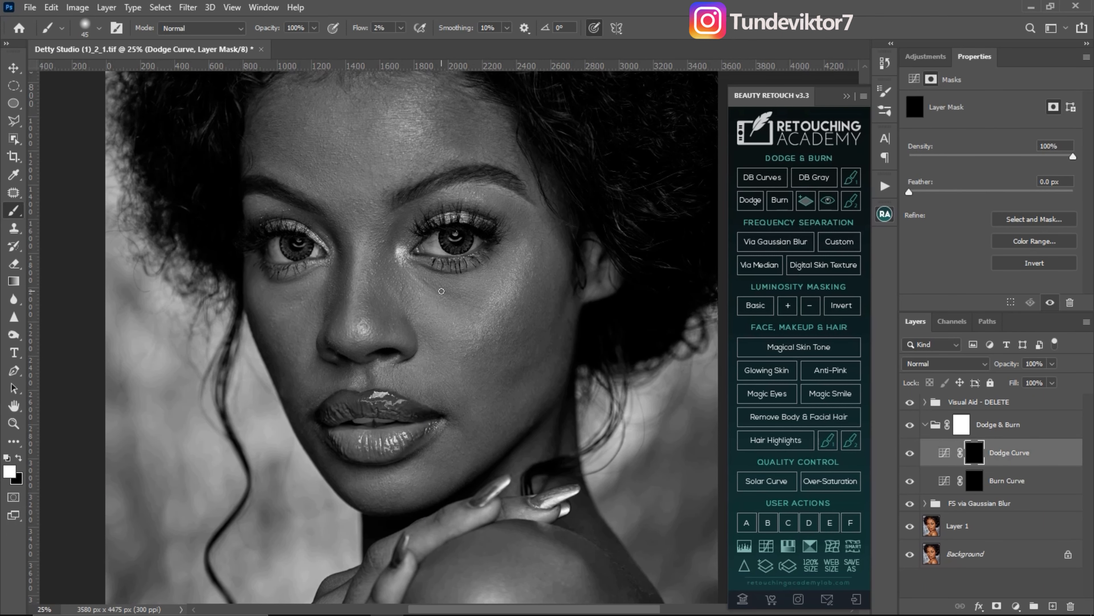
- Set the brush flow to 100% and paint a test stroke with a 90 px brush under the right-hand eye
{"action": "scroll", "coordinate": [431, 281], "scroll_direction": "up", "scroll_amount": 1}
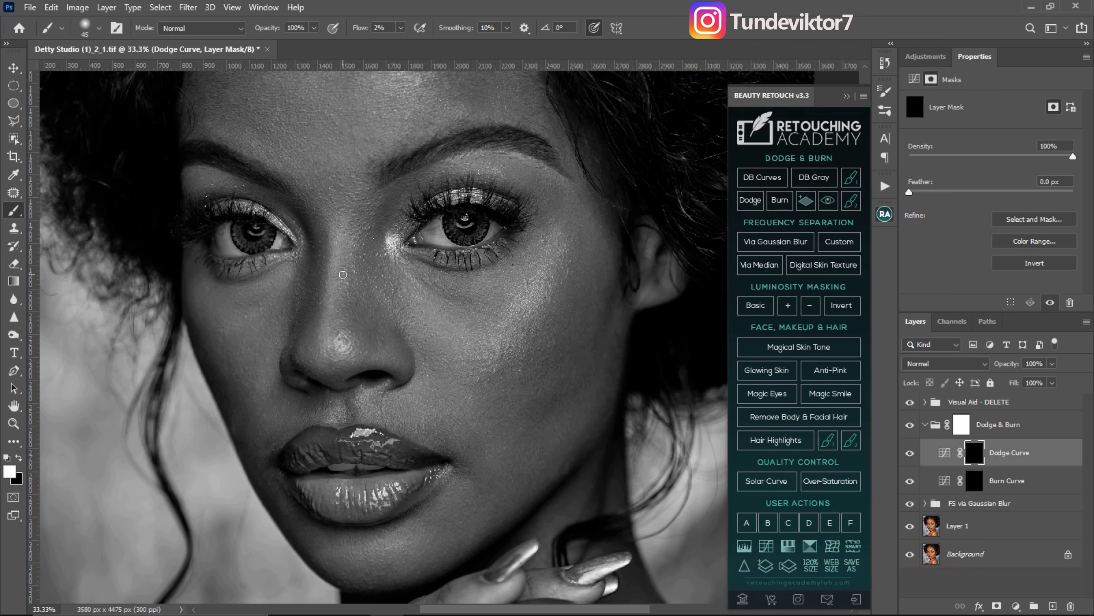
{"action": "left_click_drag", "start_coordinate": [358, 271], "coordinate": [337, 314]}
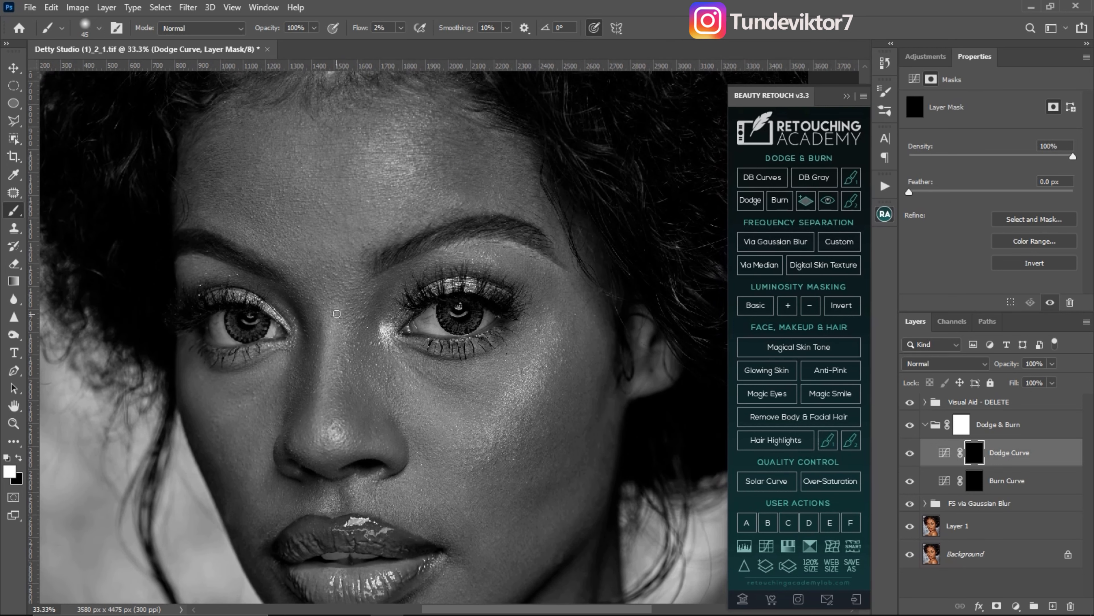
{"action": "left_click_drag", "start_coordinate": [376, 348], "coordinate": [383, 287]}
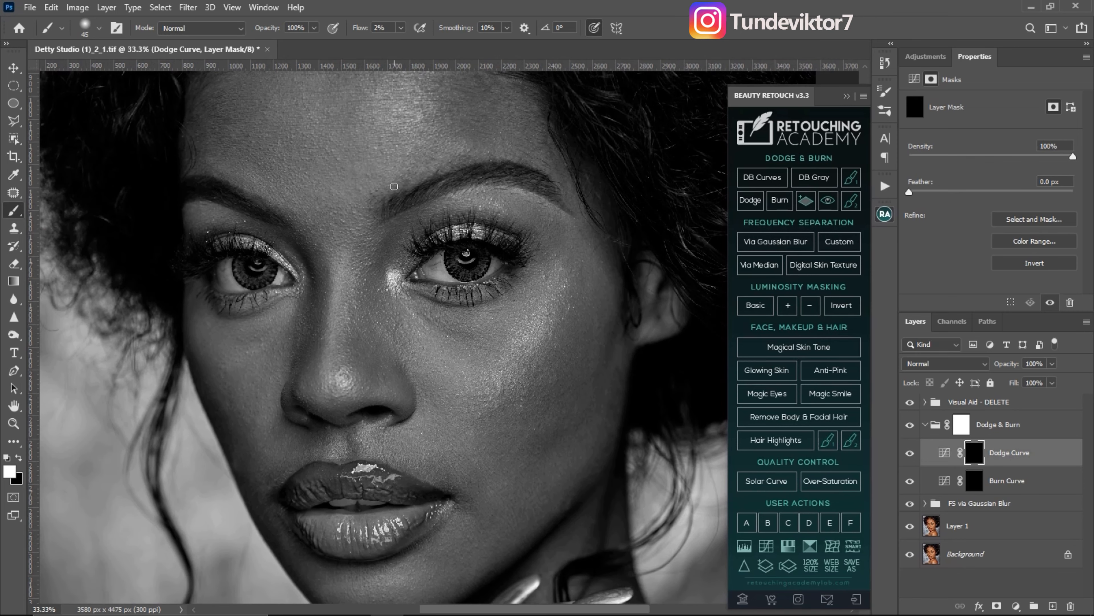
{"action": "left_click_drag", "start_coordinate": [381, 242], "coordinate": [380, 319]}
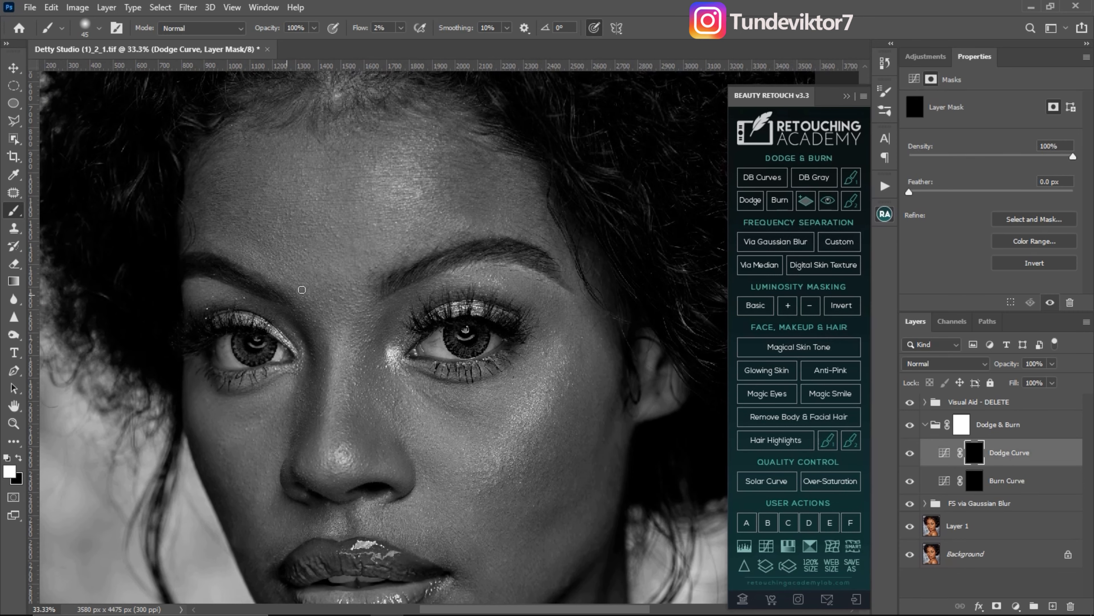
{"action": "left_click_drag", "start_coordinate": [400, 35], "coordinate": [477, 52]}
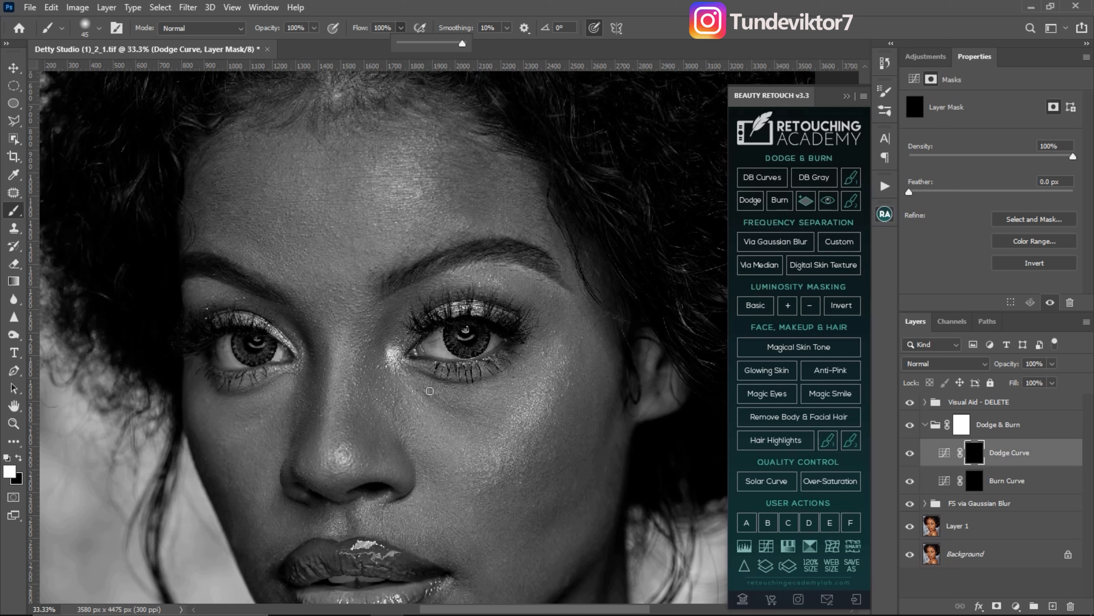
{"action": "key", "text": "bracketright"}
{"action": "mouse_move", "coordinate": [428, 395]}
{"action": "left_mouse_down"}
{"action": "mouse_move", "coordinate": [471, 407]}
{"action": "mouse_move", "coordinate": [427, 395]}
{"action": "mouse_move", "coordinate": [481, 411]}
{"action": "mouse_move", "coordinate": [393, 392]}
{"action": "left_mouse_up"}
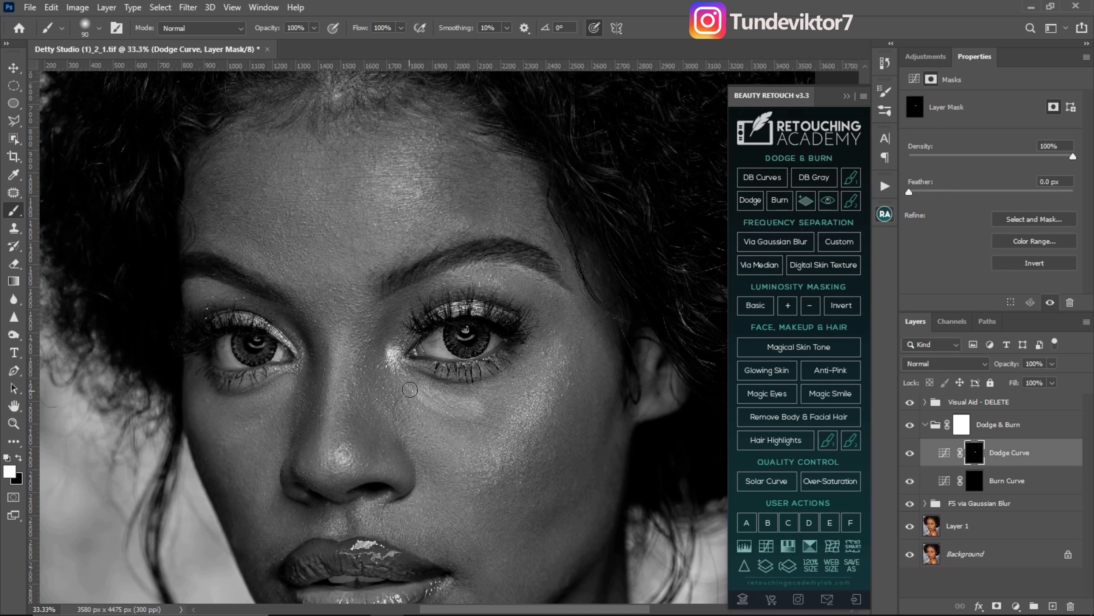
- Hide the Visual Aid - DELETE group and compare the test stroke with the Dodge & Burn group off and on
{"action": "left_click", "coordinate": [910, 401]}
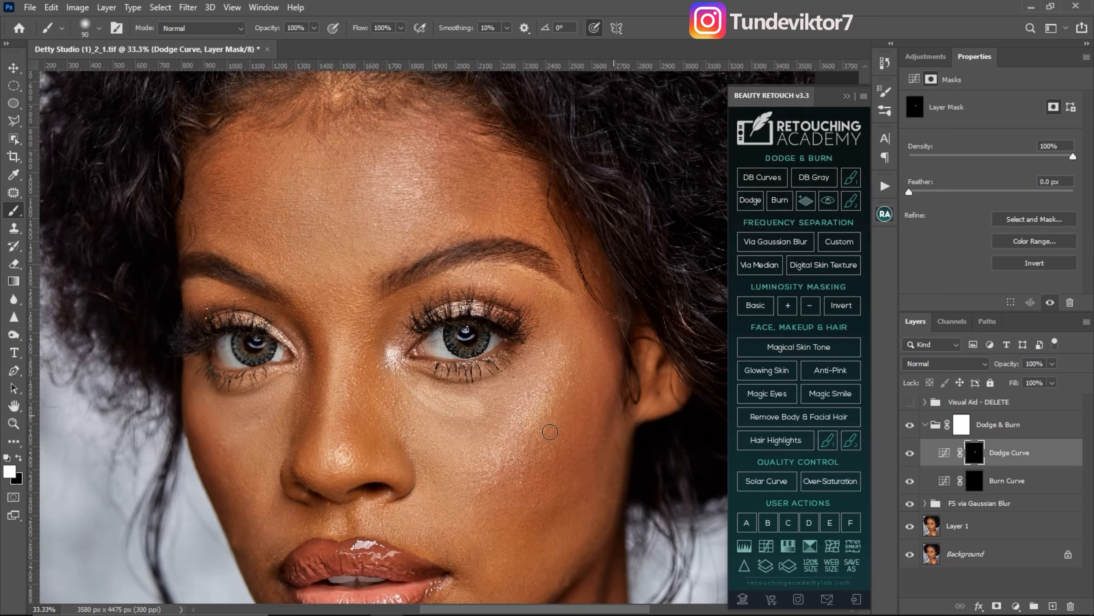
{"action": "left_click", "coordinate": [910, 424]}
{"action": "left_click", "coordinate": [910, 424]}
{"action": "left_click", "coordinate": [909, 425]}
{"action": "left_click", "coordinate": [910, 425]}
- Set the brush flow to 2% and erase the test stroke from the Dodge Curve mask with a 175 px eraser
{"action": "left_click", "coordinate": [390, 29]}
{"action": "type", "text": "2"}
{"action": "key", "text": "Return"}
{"action": "key", "text": "e"}
{"action": "key", "text": "bracketright"}
{"action": "key", "text": "bracketright"}
{"action": "key", "text": "bracketright"}
{"action": "key", "text": "bracketright"}
{"action": "key", "text": "bracketright"}
{"action": "key", "text": "bracketright"}
{"action": "left_click_drag", "start_coordinate": [464, 411], "coordinate": [403, 379]}
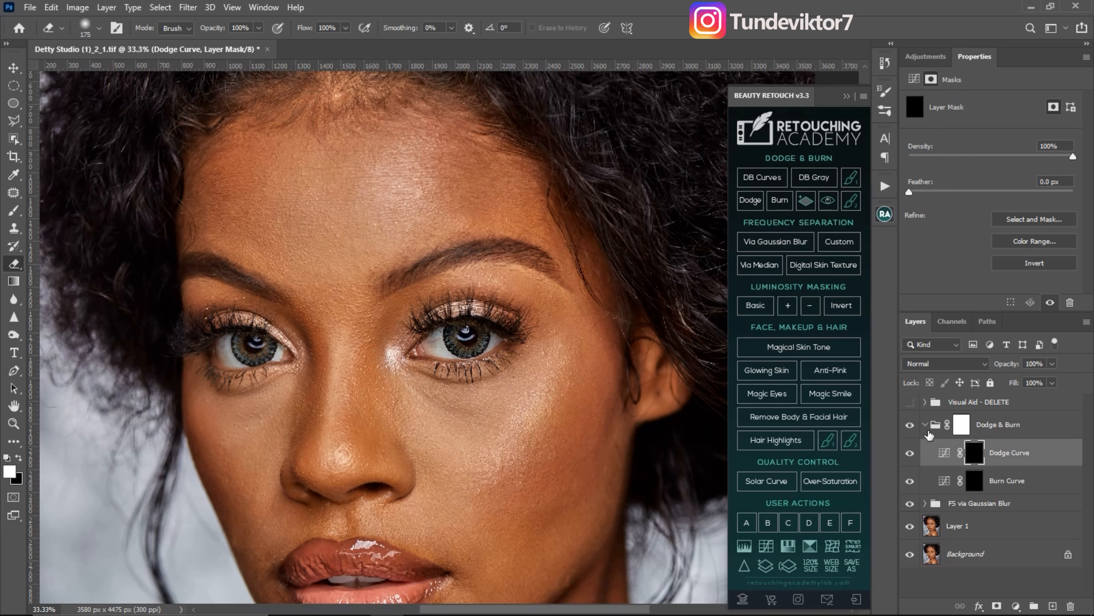
- Show the Visual Aid - DELETE group and gradually brush white on the Dodge Curve mask over dark patches under the right-hand eye, varying the brush size
{"action": "left_click", "coordinate": [912, 402]}
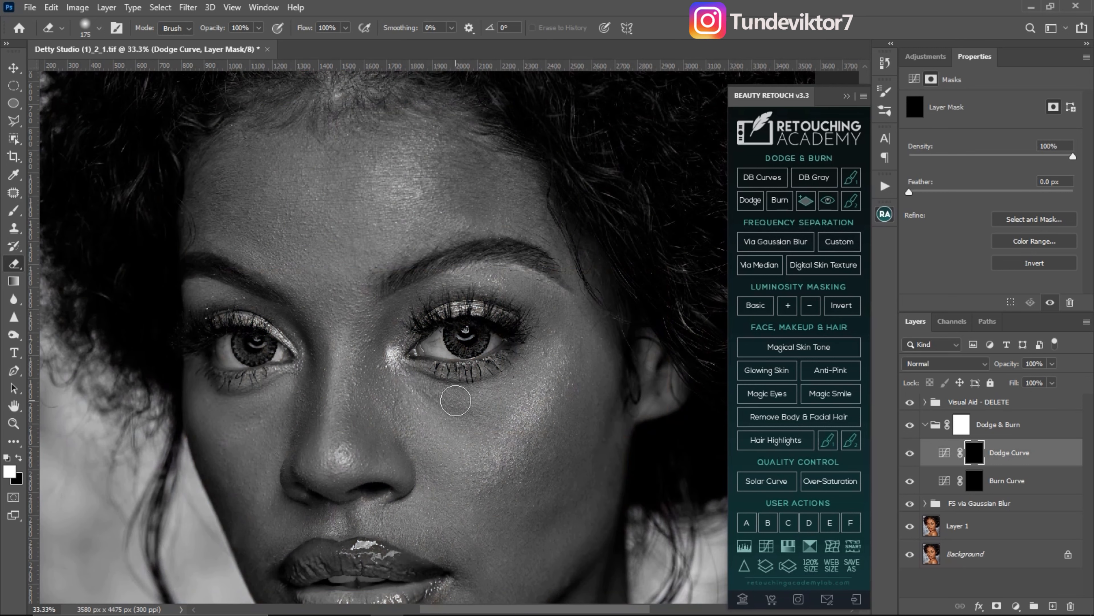
{"action": "key", "text": "b"}
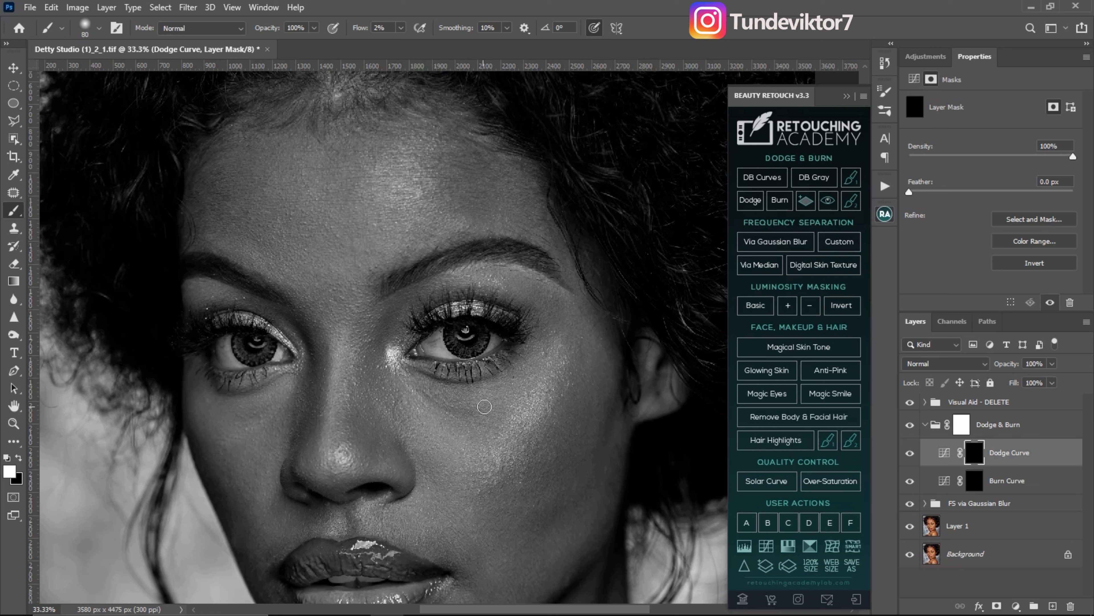
{"action": "key", "text": "bracketright"}
{"action": "key", "text": "bracketleft"}
{"action": "key", "text": "bracketleft"}
{"action": "key", "text": "bracketleft"}
{"action": "key", "text": "bracketleft"}
{"action": "key", "text": "bracketleft"}
{"action": "key", "text": "bracketleft"}
{"action": "key", "text": "bracketright"}
{"action": "key", "text": "bracketright"}
{"action": "key", "text": "bracketright"}
{"action": "key", "text": "bracketright"}
{"action": "key", "text": "bracketright"}
{"action": "key", "text": "bracketright"}
{"action": "key", "text": "bracketright"}
{"action": "key", "text": "bracketleft"}
{"action": "key", "text": "bracketleft"}
{"action": "key", "text": "bracketleft"}
{"action": "key", "text": "bracketleft"}
{"action": "key", "text": "bracketright"}
- Compare the dodged under-eye skin in color with the Dodge & Burn group off and on, and restore the Visual Aid - DELETE group
{"action": "left_click", "coordinate": [910, 402]}
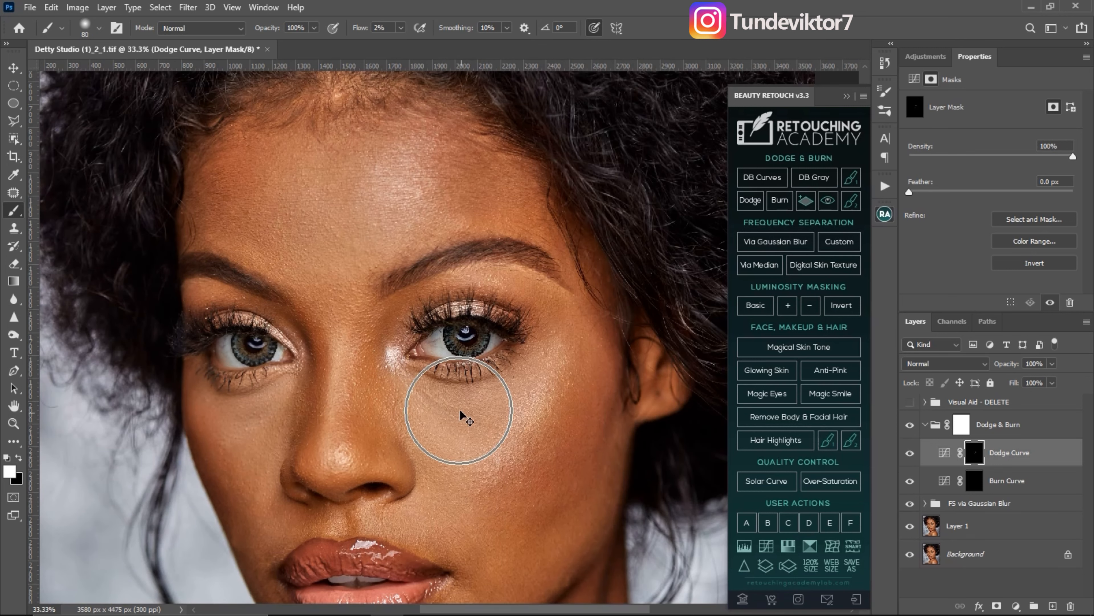
{"action": "left_click", "coordinate": [910, 425]}
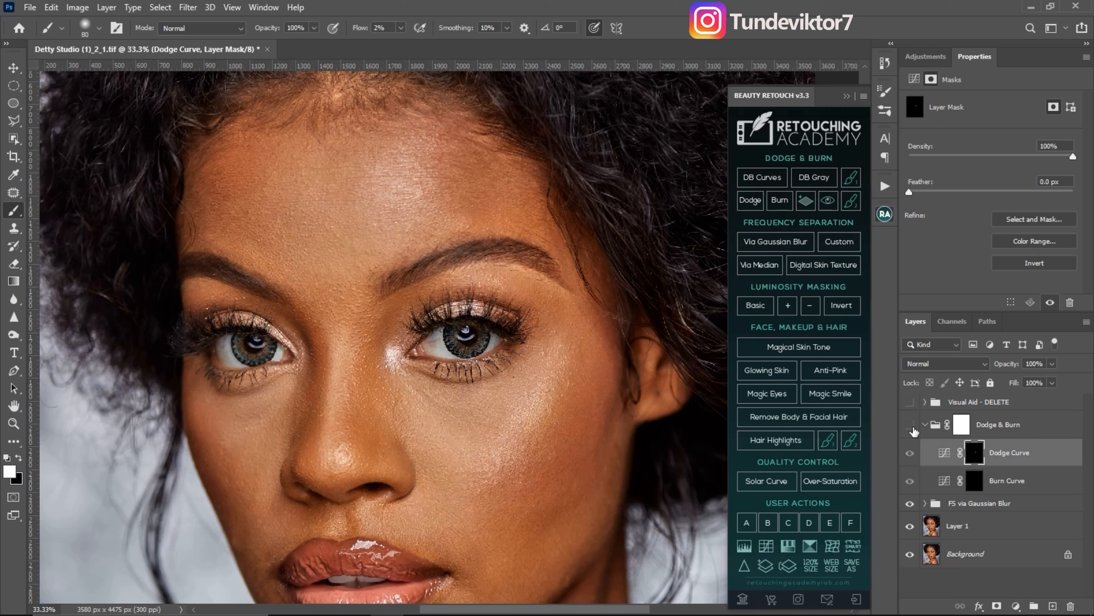
{"action": "left_click", "coordinate": [910, 425]}
{"action": "left_click", "coordinate": [911, 425]}
{"action": "left_click", "coordinate": [910, 427]}
{"action": "left_click", "coordinate": [909, 402]}
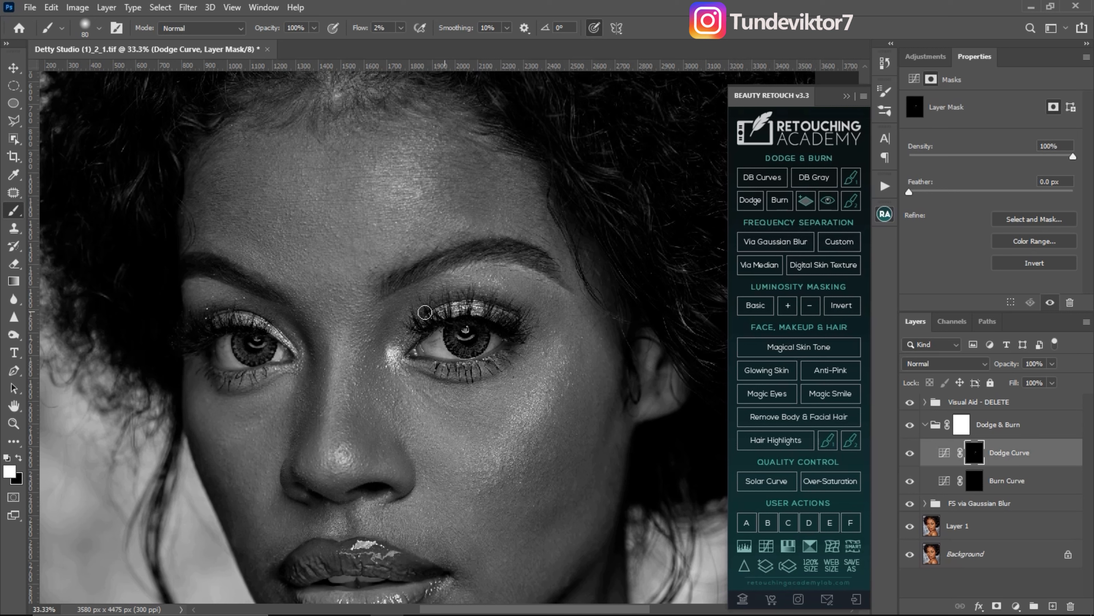
- Lighten the remaining dark patches between the eyebrows and across the face on the Dodge Curve mask, adapting the brush size to each patch
{"action": "key", "text": "p"}
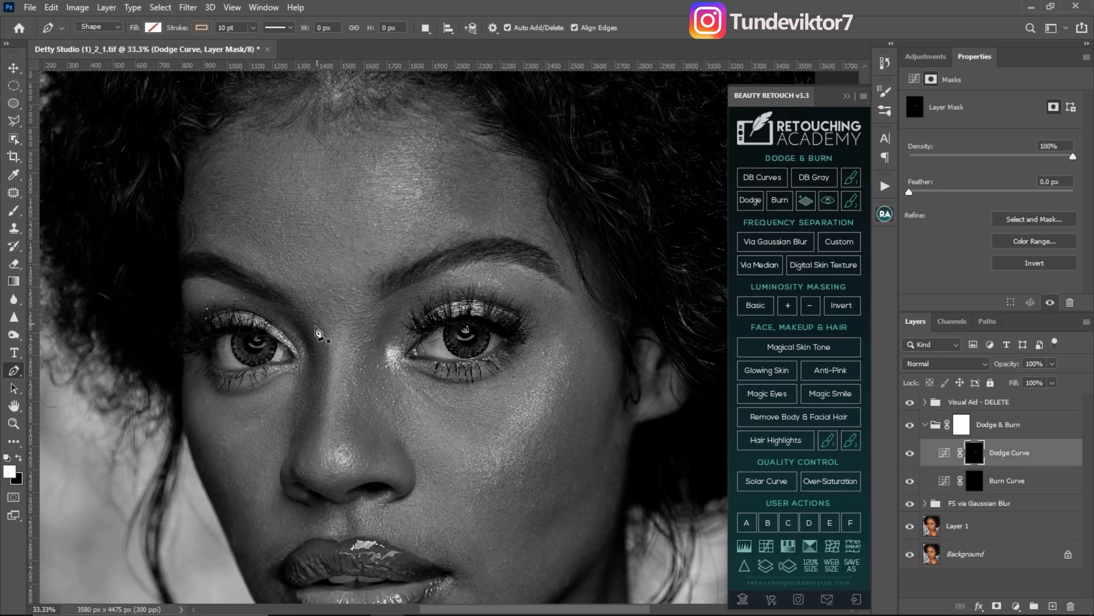
{"action": "key", "text": "b"}
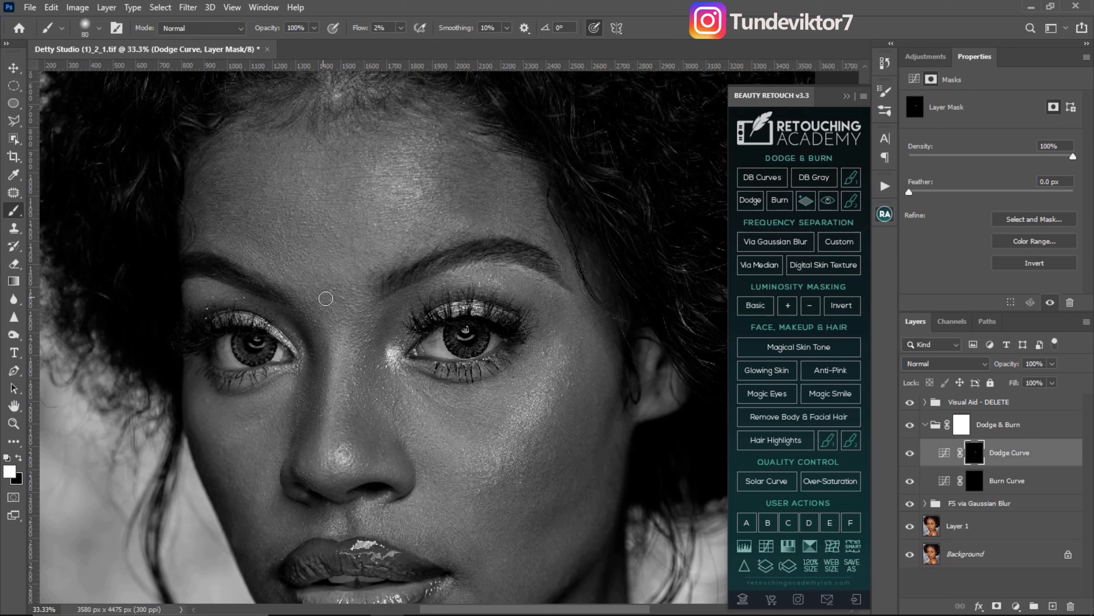
{"action": "key", "text": "bracketright"}
{"action": "key", "text": "bracketright"}
{"action": "key", "text": "bracketleft"}
{"action": "key", "text": "bracketright"}
{"action": "key", "text": "bracketright"}
{"action": "key", "text": "bracketright"}
{"action": "key", "text": "bracketright"}
{"action": "key", "text": "bracketright"}
{"action": "key", "text": "bracketright"}
{"action": "key", "text": "bracketright"}
{"action": "key", "text": "bracketleft"}
{"action": "key", "text": "bracketleft"}
{"action": "key", "text": "bracketleft"}
{"action": "key", "text": "bracketright"}
{"action": "key", "text": "bracketleft"}
{"action": "key", "text": "bracketleft"}
{"action": "key", "text": "bracketright"}
{"action": "key", "text": "bracketright"}
{"action": "key", "text": "bracketright"}
{"action": "key", "text": "bracketleft"}
{"action": "key", "text": "bracketleft"}
{"action": "key", "text": "bracketleft"}
{"action": "key", "text": "bracketleft"}
{"action": "key", "text": "bracketleft"}
{"action": "key", "text": "bracketleft"}
{"action": "key", "text": "bracketleft"}
{"action": "key", "text": "bracketleft"}
{"action": "key", "text": "bracketright"}
{"action": "key", "text": "bracketright"}
{"action": "key", "text": "bracketleft"}
{"action": "key", "text": "bracketleft"}
{"action": "key", "text": "bracketleft"}
{"action": "key", "text": "bracketright"}
- Hide the Visual Aid - DELETE group and compare the whole face in color with the Dodge & Burn group off and on
{"action": "left_click", "coordinate": [909, 403]}
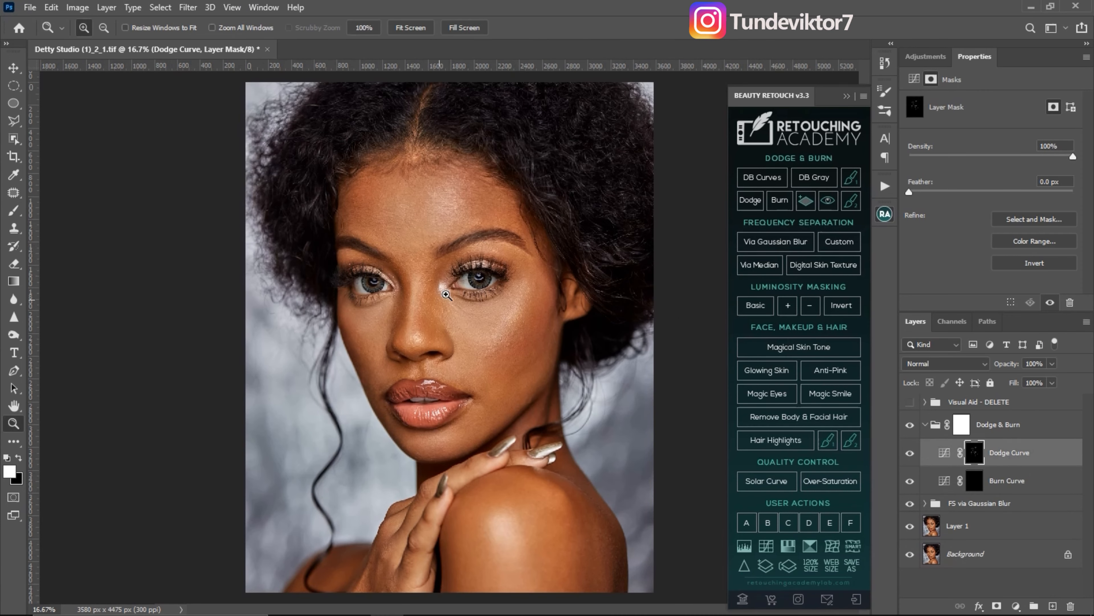
{"action": "left_click", "coordinate": [436, 301], "text": "ctrl"}
{"action": "mouse_move", "coordinate": [471, 336]}
{"action": "left_mouse_down"}
{"action": "mouse_move", "coordinate": [466, 307]}
{"action": "mouse_move", "coordinate": [477, 320]}
{"action": "left_mouse_up"}
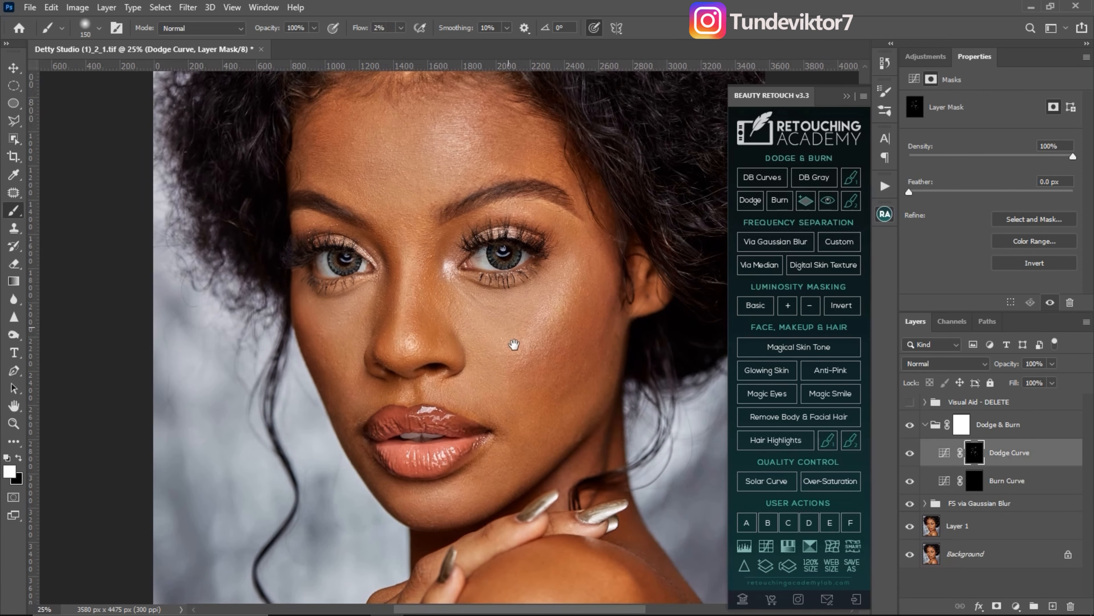
{"action": "left_click", "coordinate": [910, 426]}
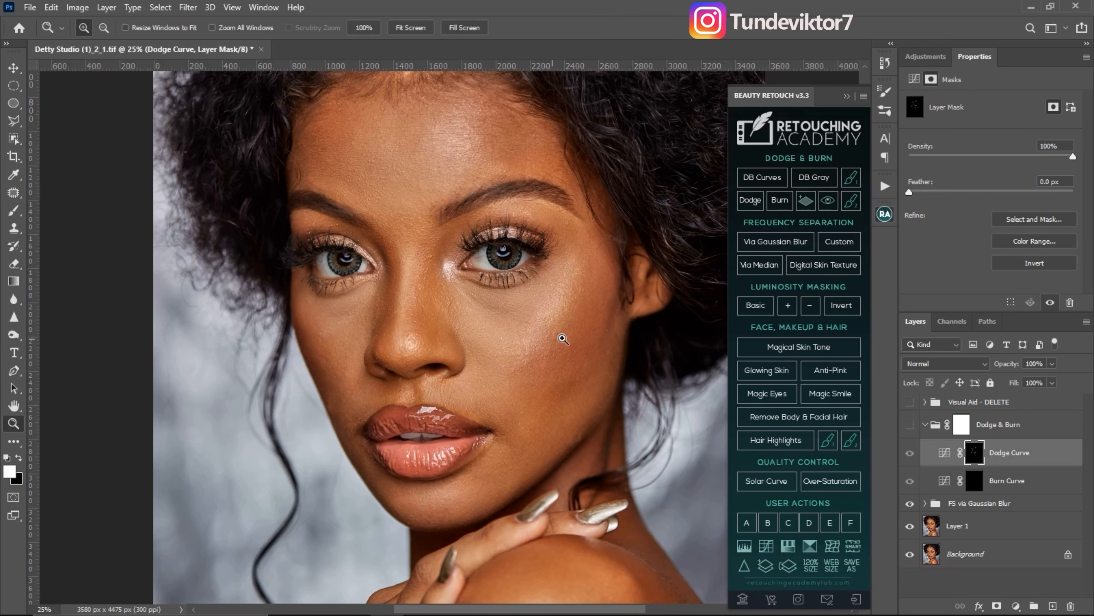
{"action": "left_click", "coordinate": [561, 335], "text": "ctrl"}
{"action": "left_click_drag", "start_coordinate": [518, 318], "coordinate": [532, 363]}
{"action": "left_click", "coordinate": [910, 425]}
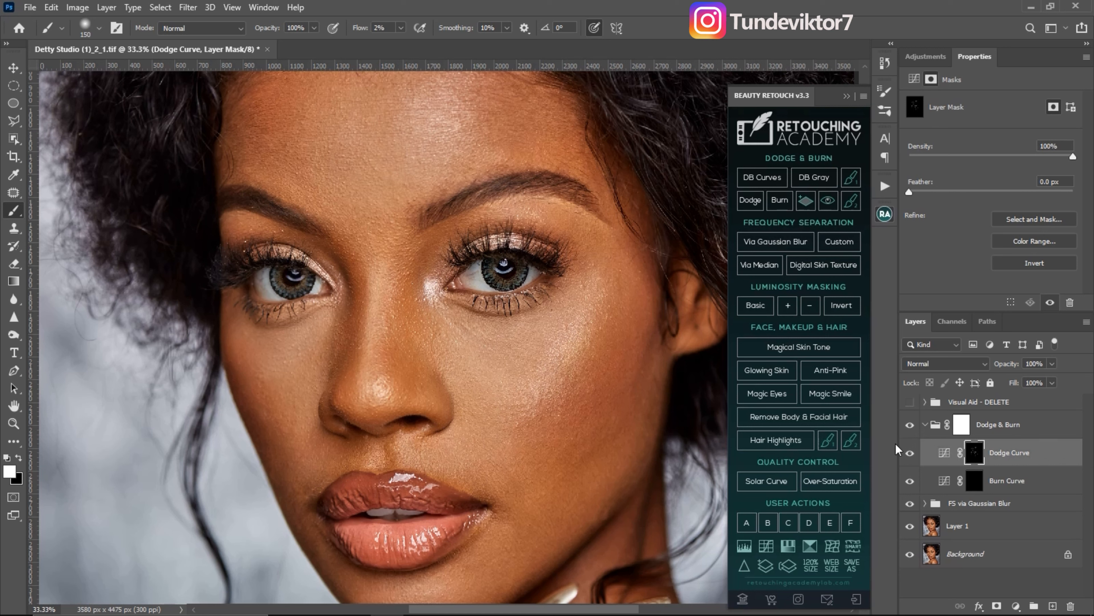
{"action": "left_click", "coordinate": [910, 426]}
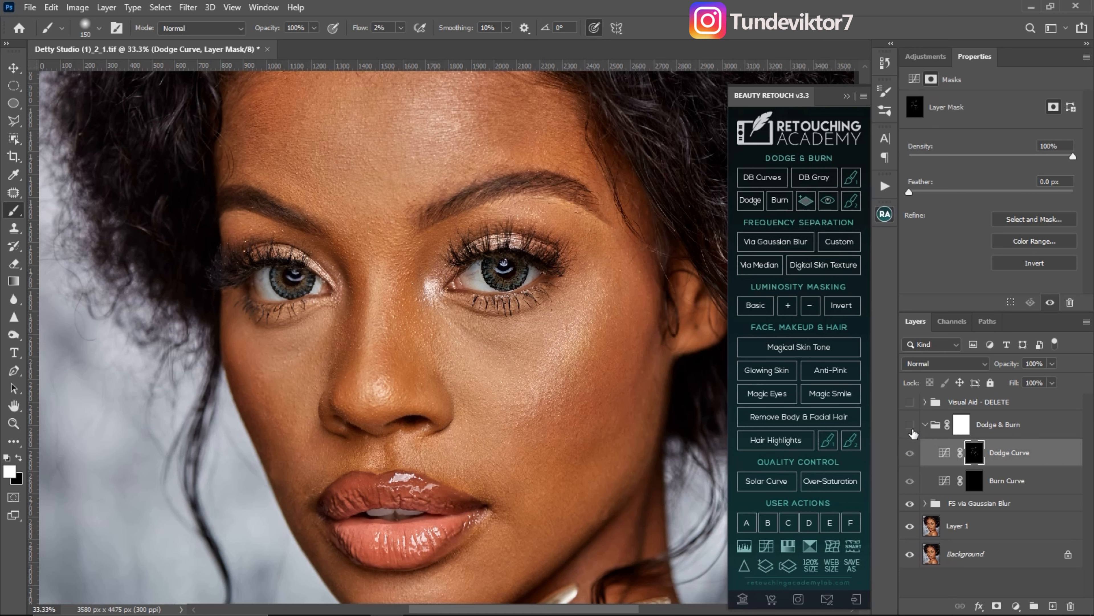
{"action": "left_click", "coordinate": [910, 426]}
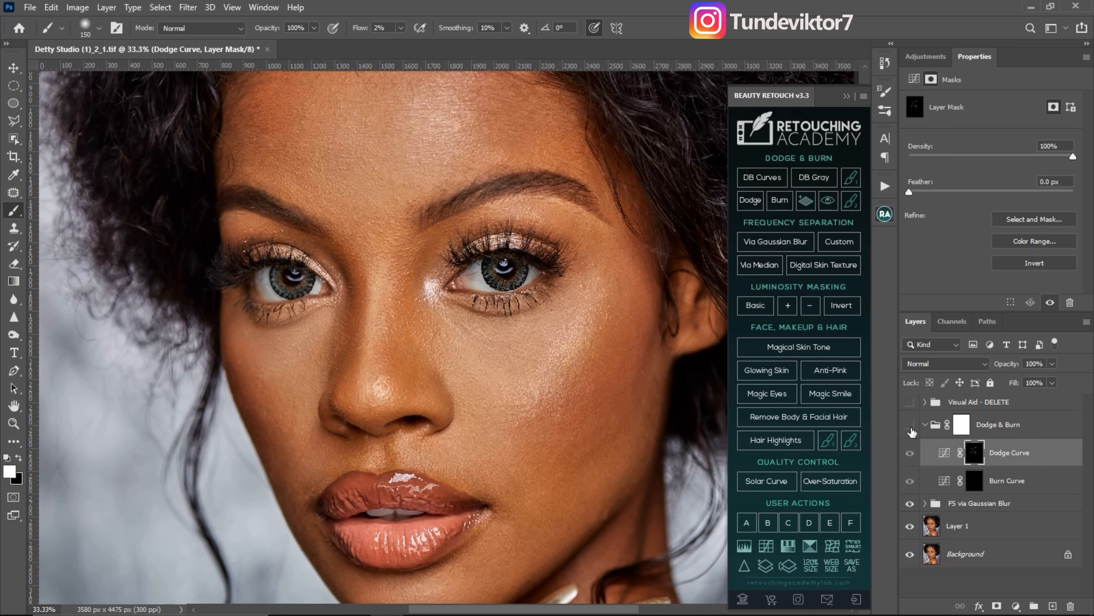
{"action": "left_click", "coordinate": [910, 426]}
- Collapse the Dodge & Burn group and delete the Visual Aid - DELETE group
{"action": "key", "text": "z"}
{"action": "left_click_drag", "start_coordinate": [454, 457], "coordinate": [442, 383]}
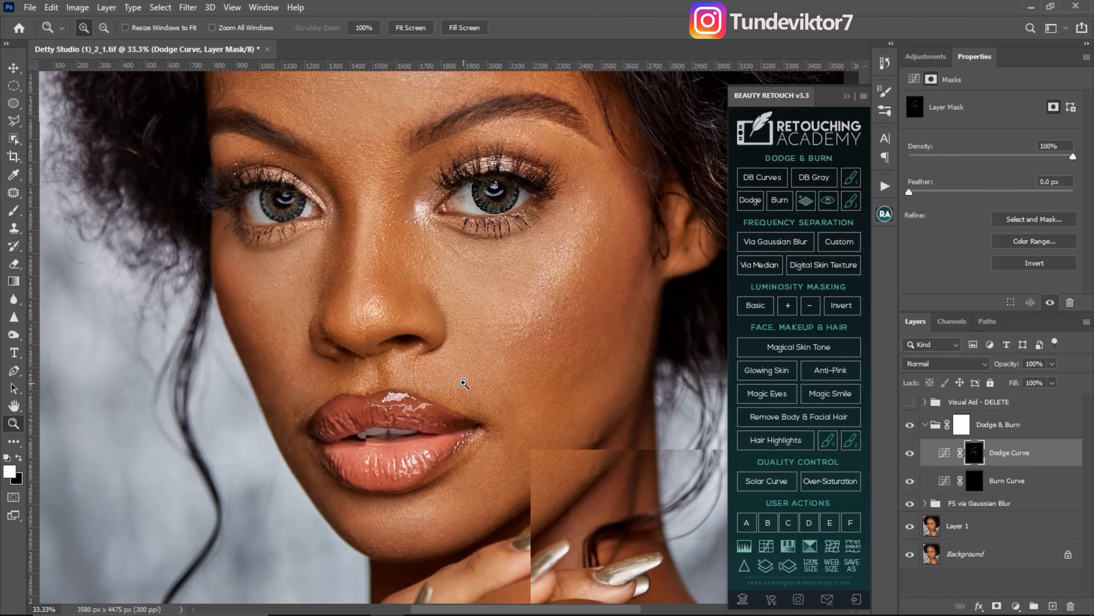
{"action": "left_click", "coordinate": [463, 382], "text": "alt"}
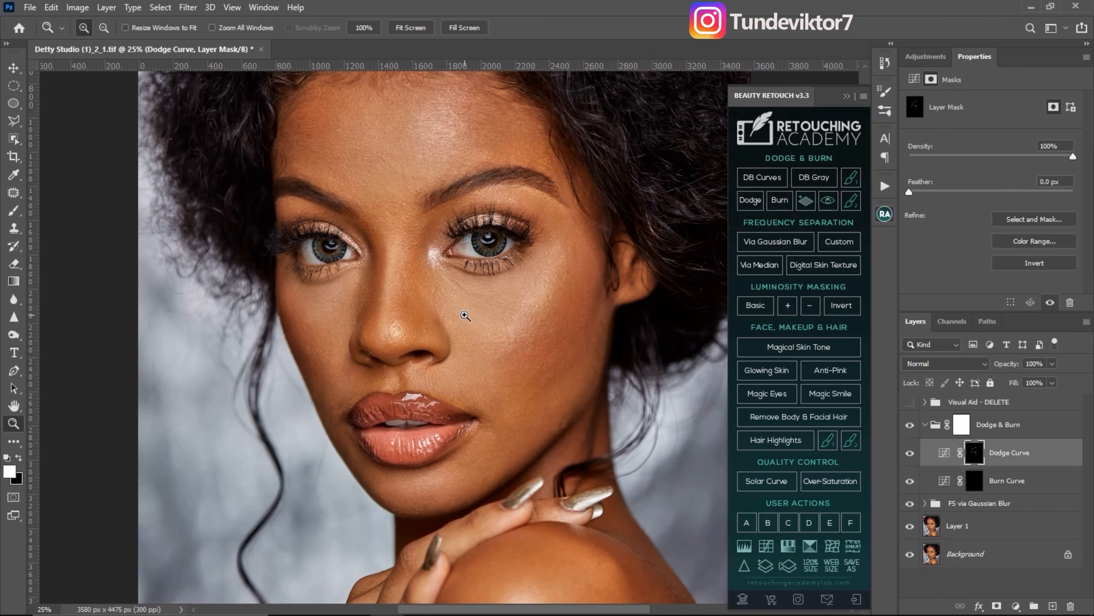
{"action": "left_click", "coordinate": [465, 348], "text": "alt"}
{"action": "left_click", "coordinate": [457, 310]}
{"action": "mouse_move", "coordinate": [458, 316]}
{"action": "left_mouse_down"}
{"action": "mouse_move", "coordinate": [467, 356]}
{"action": "mouse_move", "coordinate": [456, 384]}
{"action": "left_mouse_up"}
{"action": "left_click", "coordinate": [457, 384], "text": "alt"}
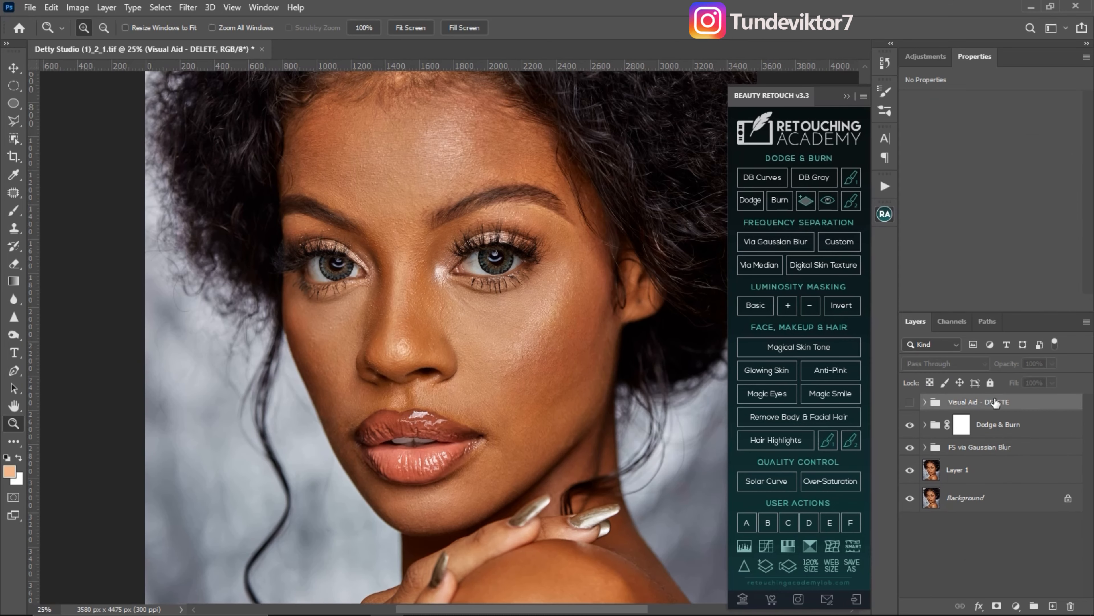
{"action": "key", "text": "Delete"}
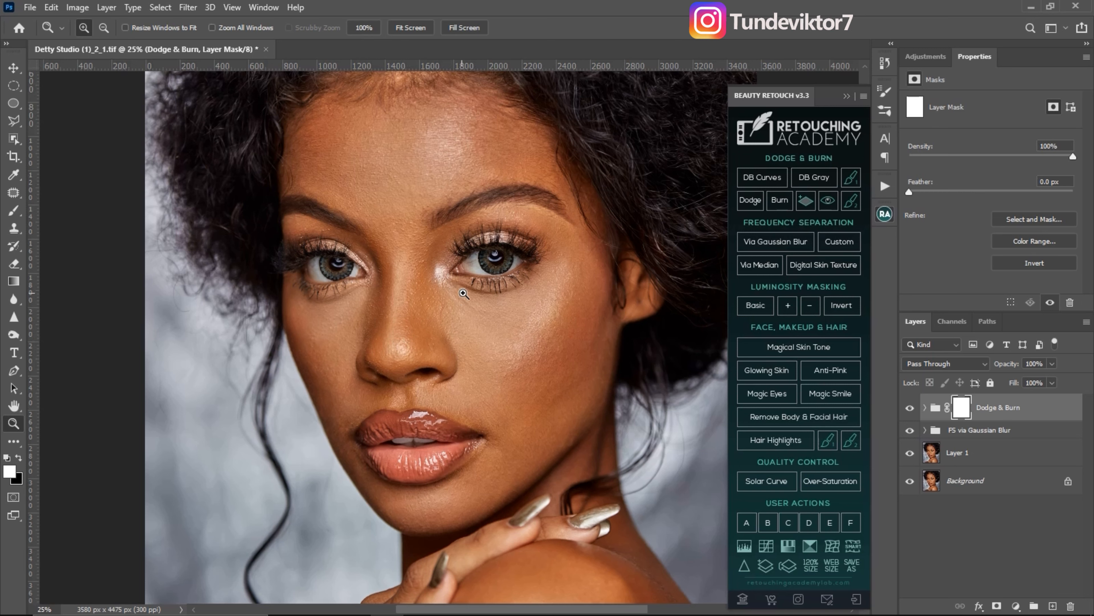
{"action": "left_click", "coordinate": [447, 321], "text": "alt"}
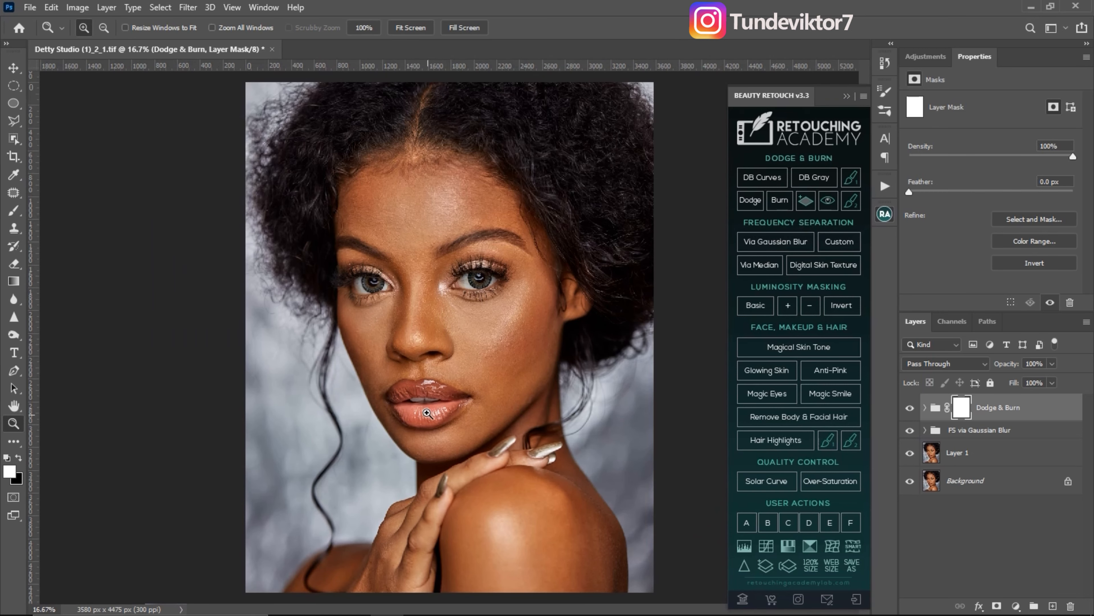
{"action": "left_click", "coordinate": [623, 314]}
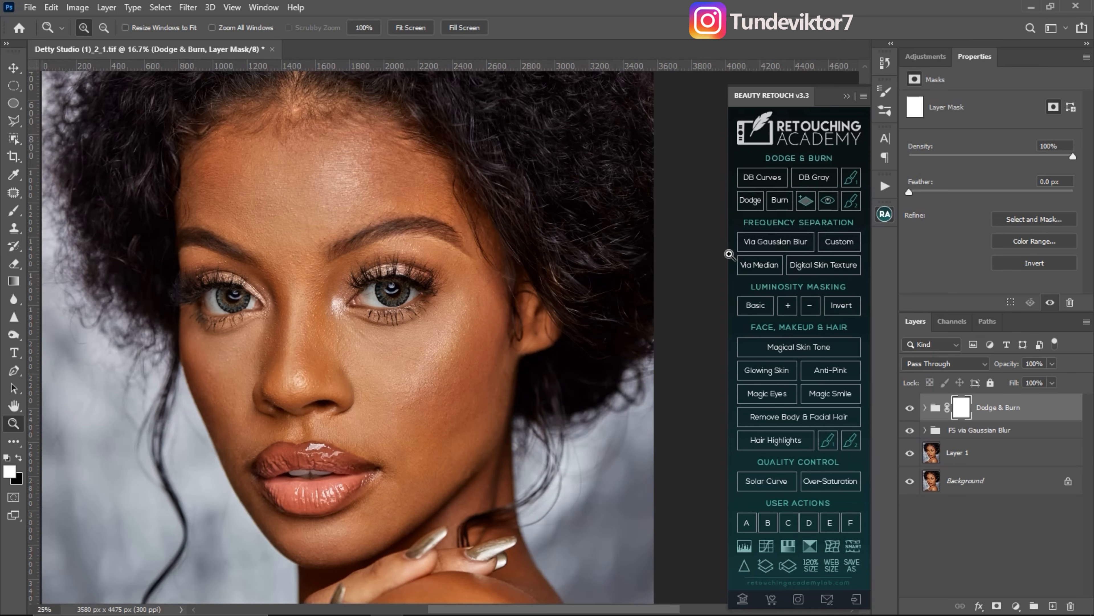
- Run another frequency separation via Gaussian Blur above the Dodge & Burn group
{"action": "left_click", "coordinate": [739, 249]}
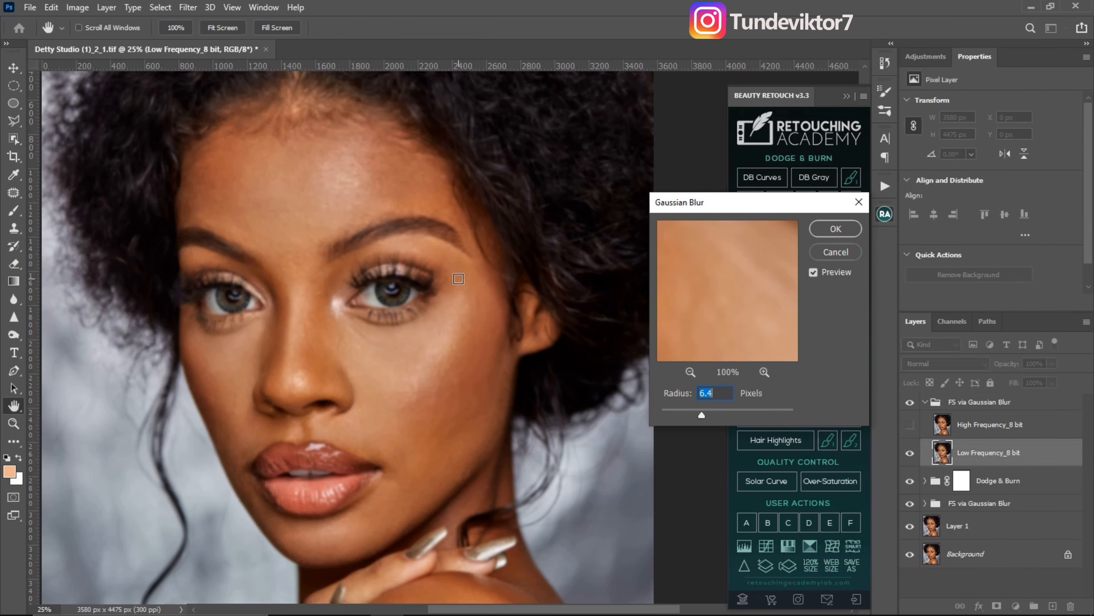
{"action": "left_click", "coordinate": [838, 226]}
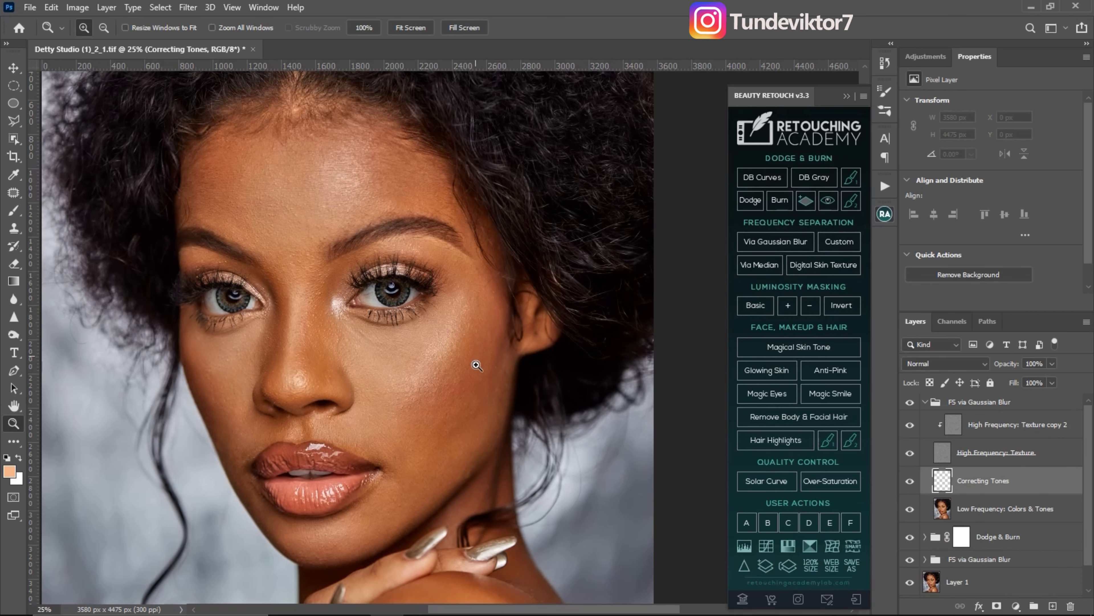
{"action": "left_click_drag", "start_coordinate": [338, 341], "coordinate": [390, 322]}
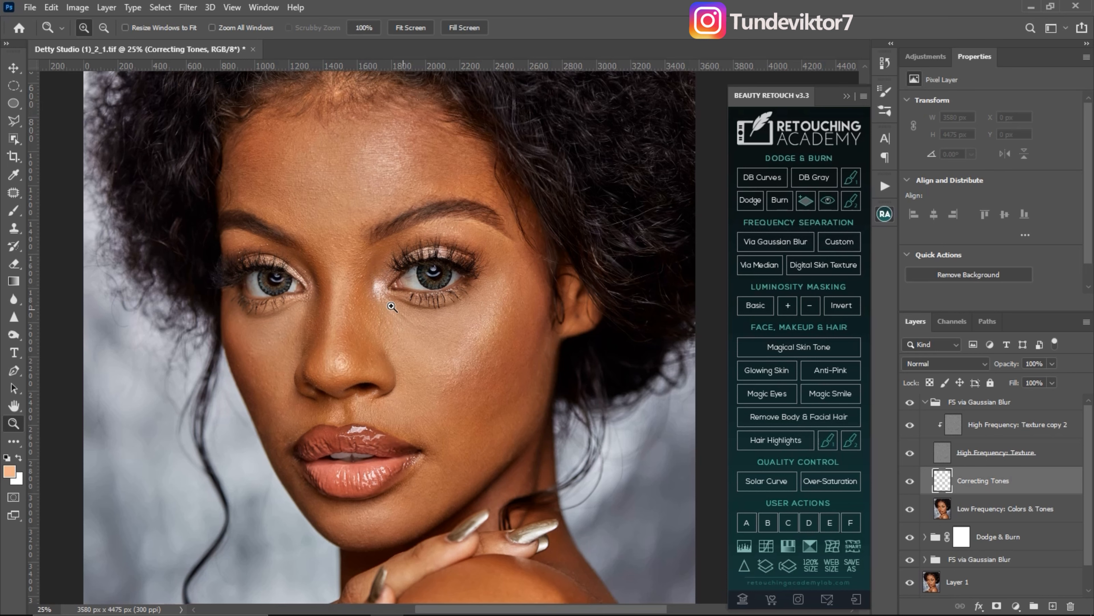
{"action": "left_click", "coordinate": [362, 275]}
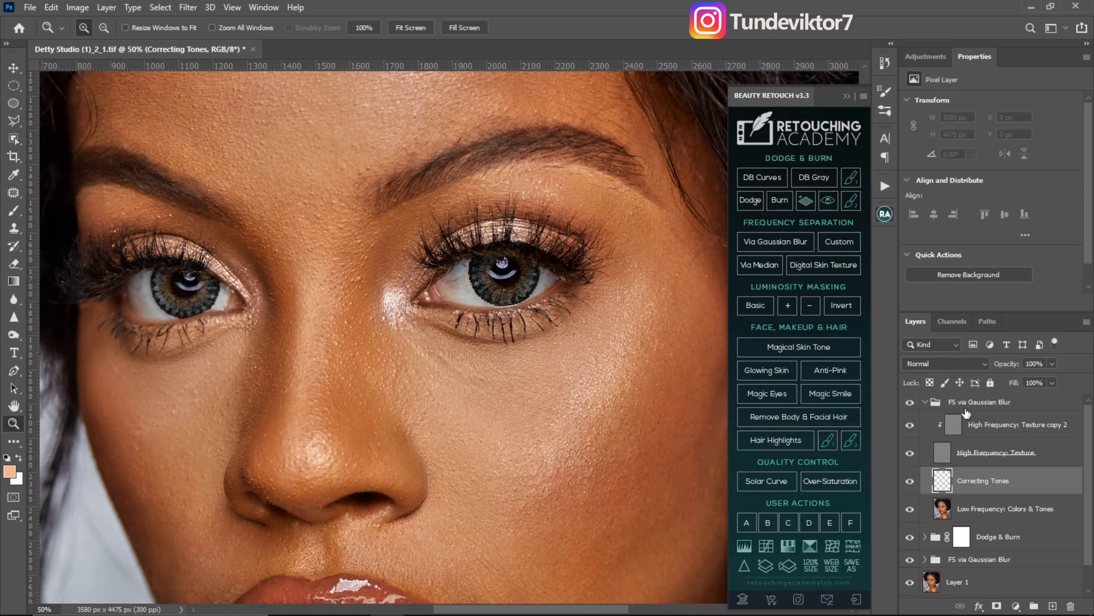
- Clone clean skin texture around the shiny inner eye corner on High Frequency: Texture copy 2, using a 25 px Clone Stamp on the current layer
{"action": "left_click", "coordinate": [953, 426]}
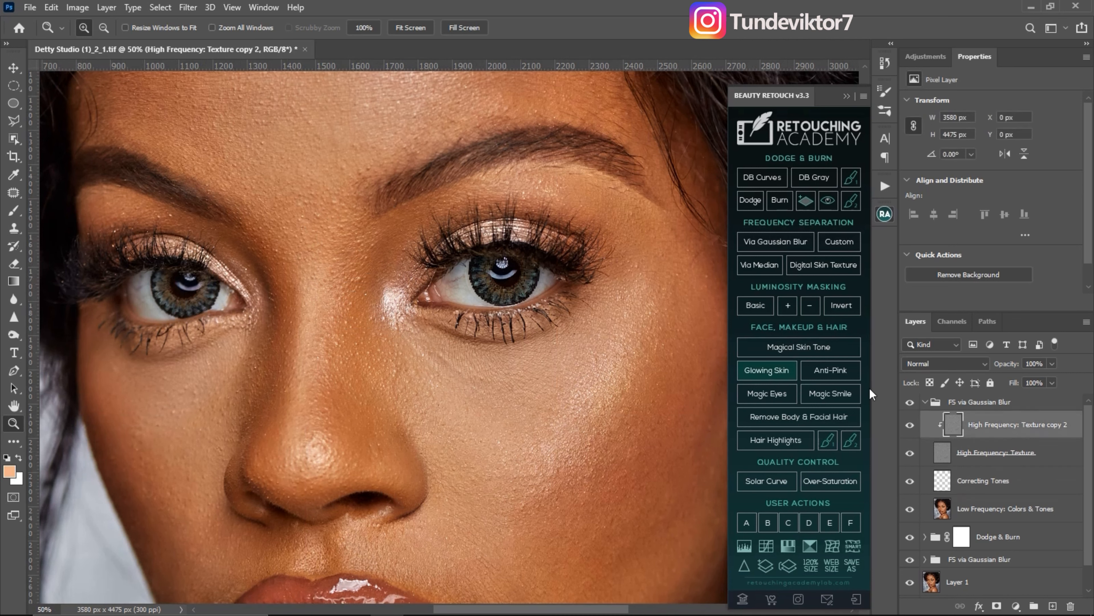
{"action": "key", "text": "s"}
{"action": "key", "text": "alt"}
{"action": "left_click", "coordinate": [363, 287], "text": "alt"}
{"action": "left_click", "coordinate": [358, 283]}
{"action": "left_click", "coordinate": [367, 306], "text": "alt"}
{"action": "left_click", "coordinate": [356, 285]}
{"action": "left_click", "coordinate": [385, 335], "text": "alt"}
{"action": "left_click", "coordinate": [384, 322]}
{"action": "left_click", "coordinate": [369, 335], "text": "alt"}
{"action": "left_click", "coordinate": [374, 265], "text": "alt"}
{"action": "left_click", "coordinate": [376, 332]}
{"action": "left_click", "coordinate": [376, 275], "text": "alt"}
{"action": "left_click", "coordinate": [377, 310], "text": "alt"}
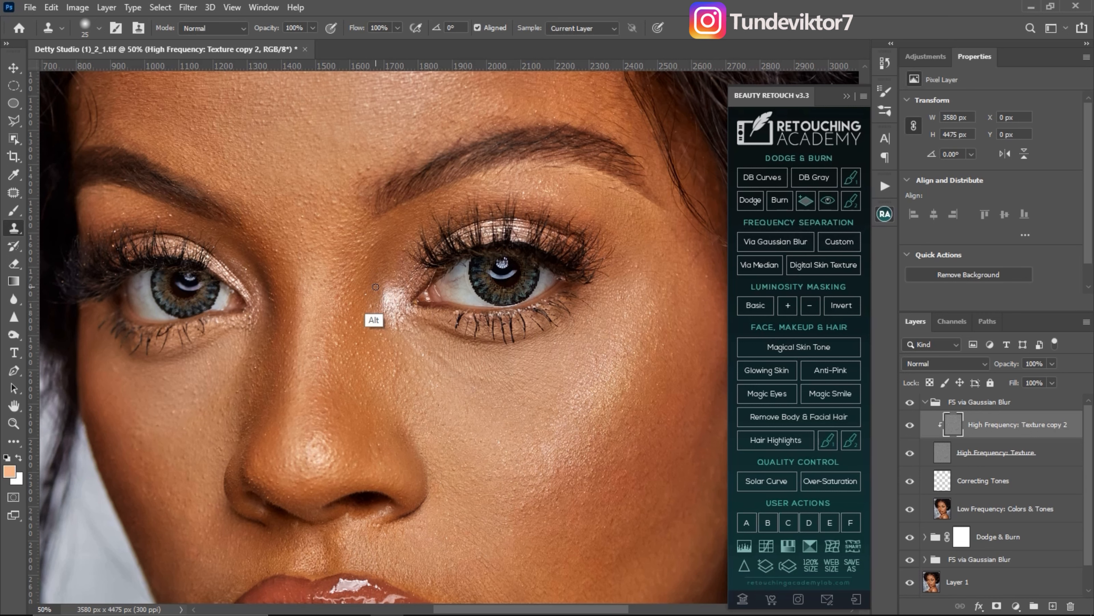
{"action": "left_click", "coordinate": [383, 271], "text": "alt"}
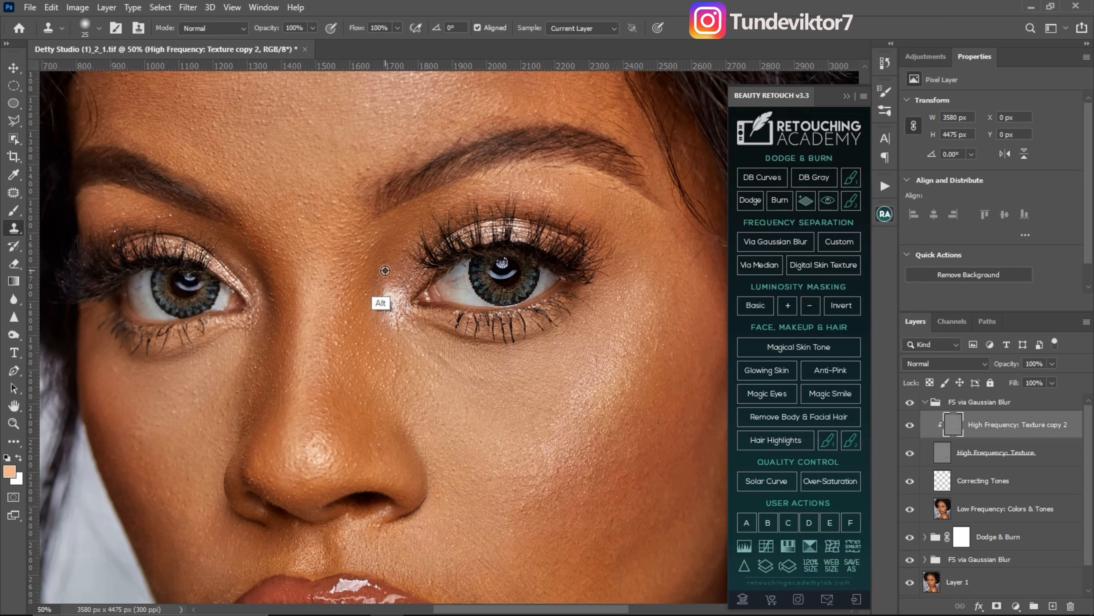
- Clone clean texture over the skin beside the outer eye corner and check the whole face for remaining texture flaws
{"action": "mouse_move", "coordinate": [357, 310]}
{"action": "left_mouse_down"}
{"action": "mouse_move", "coordinate": [271, 190]}
{"action": "mouse_move", "coordinate": [308, 262]}
{"action": "left_mouse_up"}
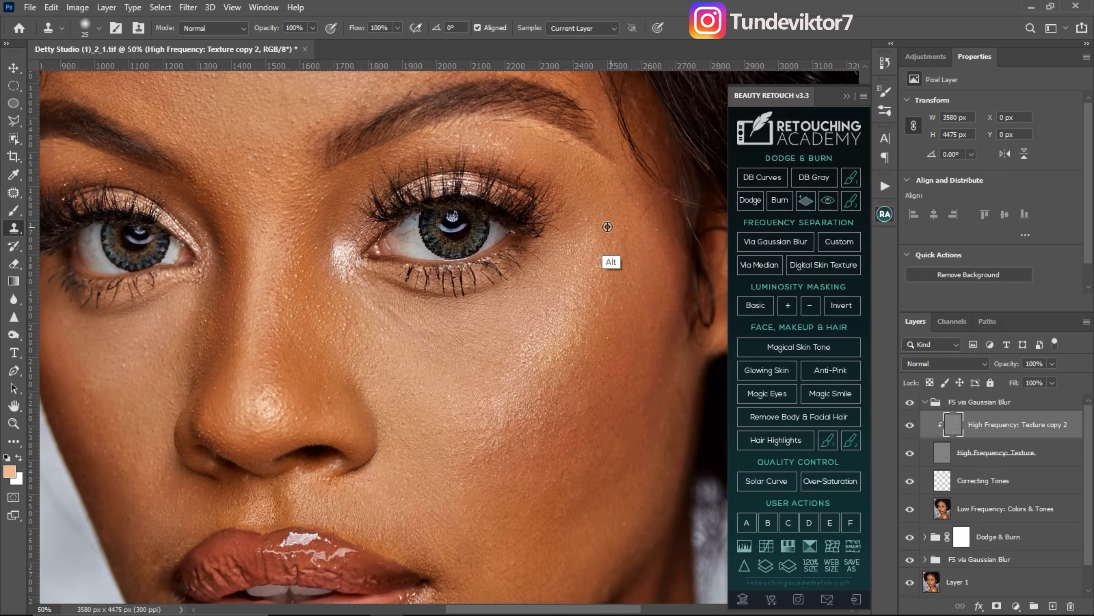
{"action": "left_click_drag", "start_coordinate": [589, 177], "coordinate": [590, 219]}
{"action": "left_click_drag", "start_coordinate": [284, 247], "coordinate": [393, 335]}
{"action": "key", "text": "z"}
{"action": "left_click", "coordinate": [391, 256], "text": "alt"}
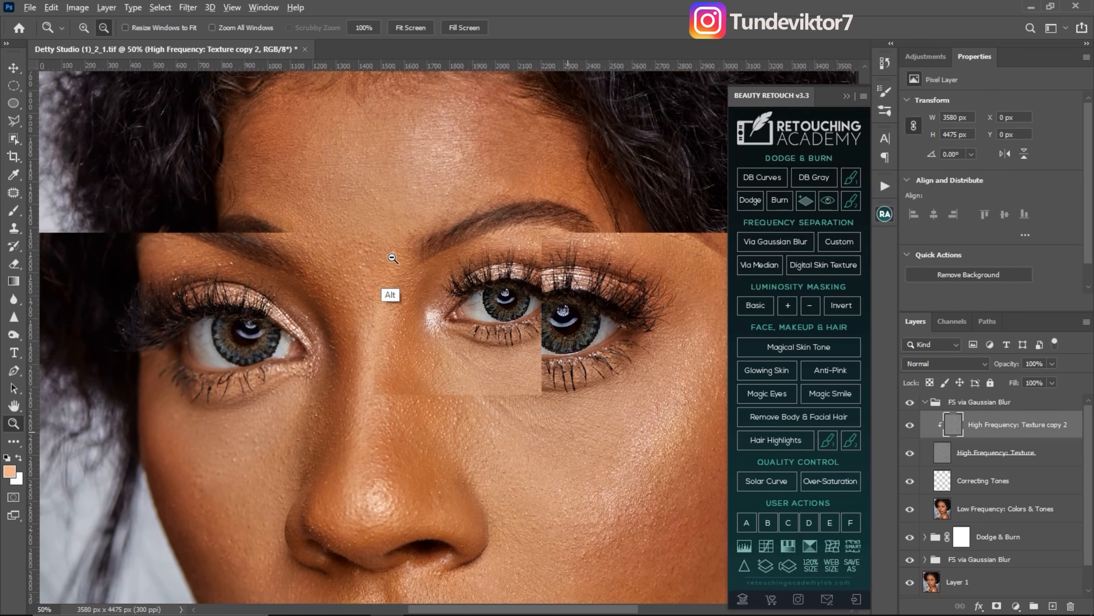
{"action": "left_click", "coordinate": [424, 349], "text": "alt"}
{"action": "left_click", "coordinate": [398, 310]}
{"action": "key", "text": "s"}
{"action": "mouse_move", "coordinate": [428, 359]}
{"action": "left_mouse_down"}
{"action": "mouse_move", "coordinate": [400, 304]}
{"action": "mouse_move", "coordinate": [462, 319]}
{"action": "mouse_move", "coordinate": [464, 342]}
{"action": "left_mouse_up"}
{"action": "key", "text": "z"}
{"action": "left_click", "coordinate": [421, 329], "text": "alt"}
{"action": "key", "text": "s"}
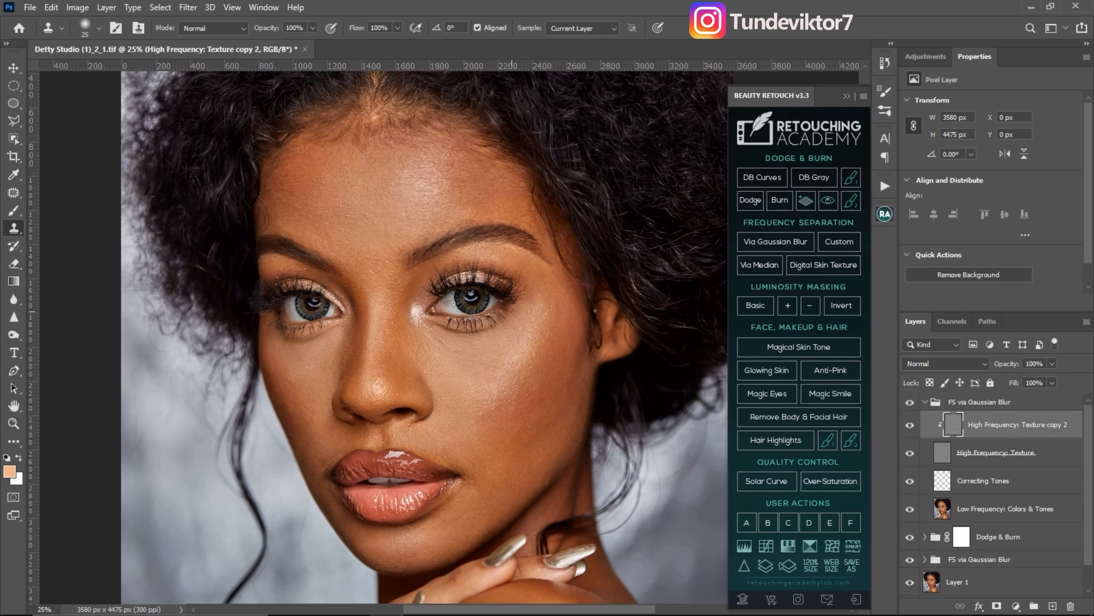
- Switch to the Mixer Brush with the Soft Round tip and review its Wet, Load, Mix and Flow settings
{"action": "left_click", "coordinate": [16, 211]}
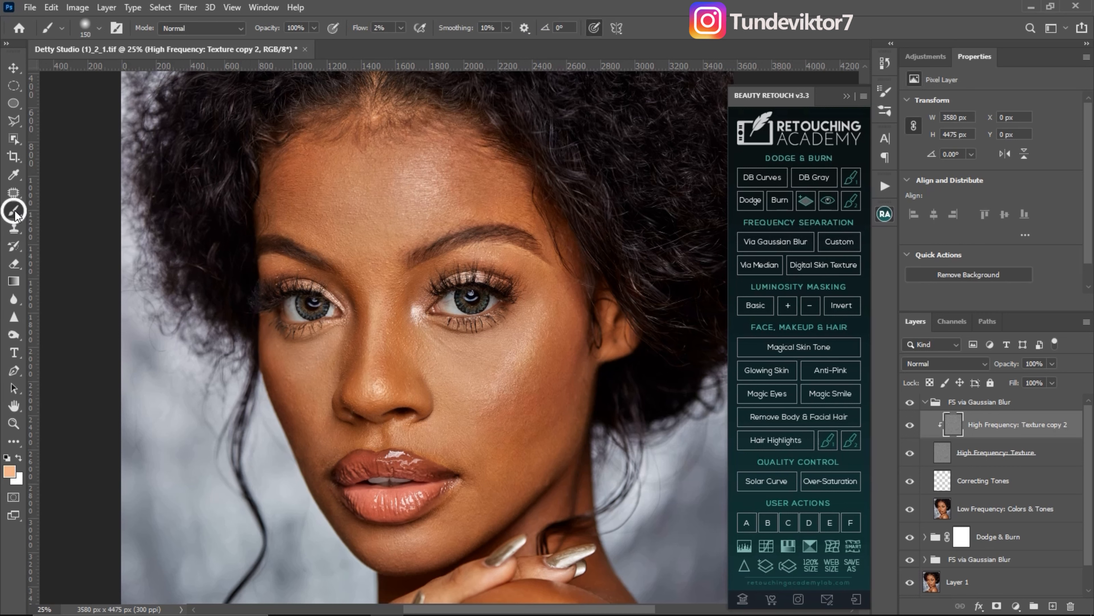
{"action": "left_click", "coordinate": [16, 212]}
{"action": "left_click", "coordinate": [81, 228]}
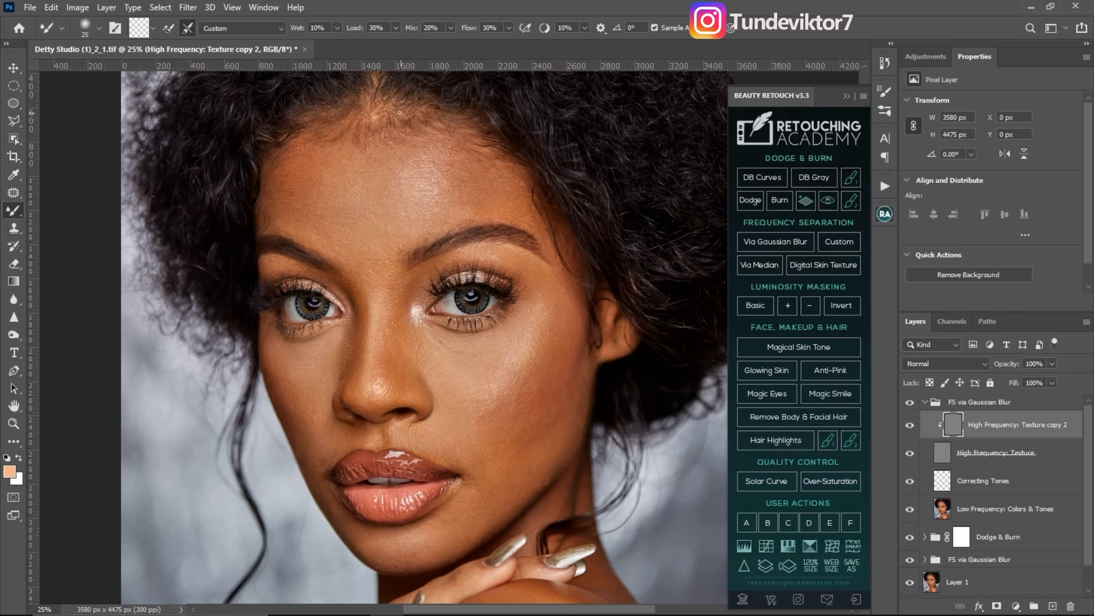
{"action": "left_click", "coordinate": [85, 29]}
{"action": "left_click", "coordinate": [105, 199]}
{"action": "left_click", "coordinate": [228, 27]}
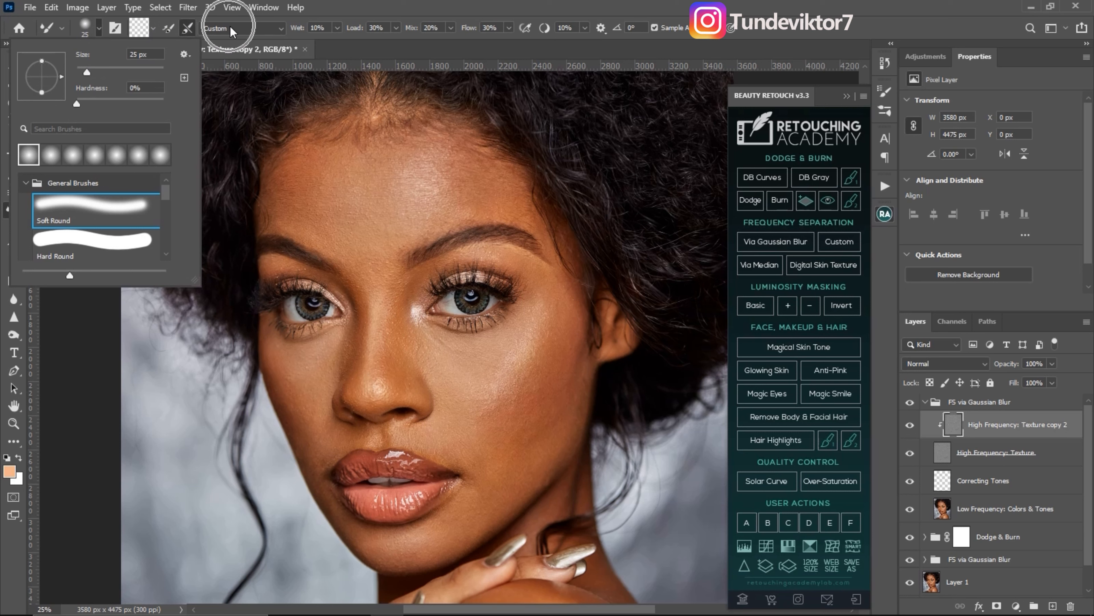
{"action": "key", "text": "ctrl"}
{"action": "key", "text": "ctrl"}
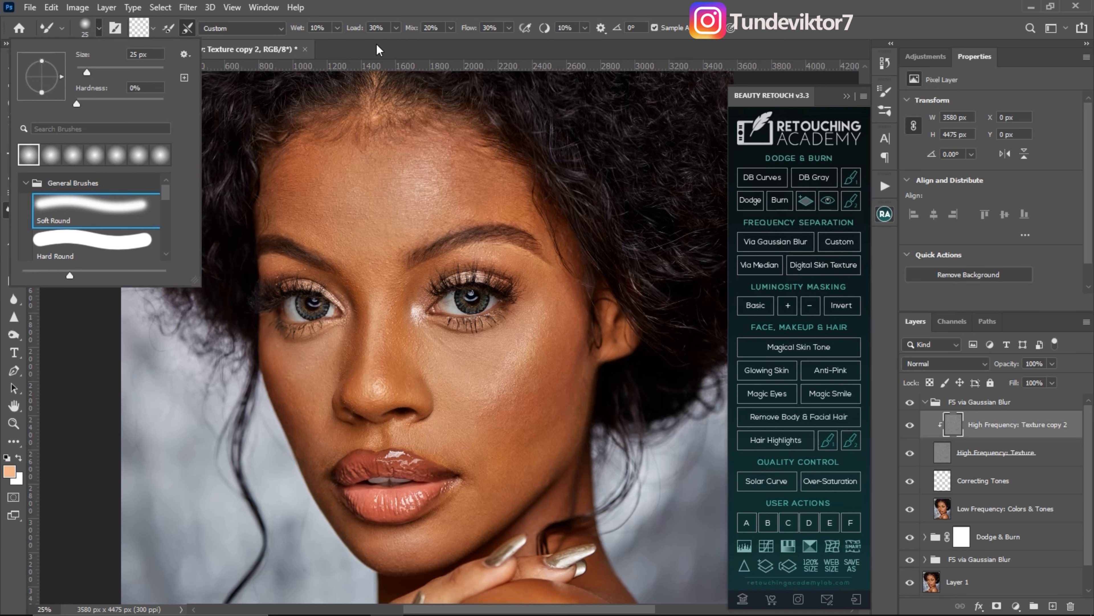
{"action": "left_click", "coordinate": [384, 41]}
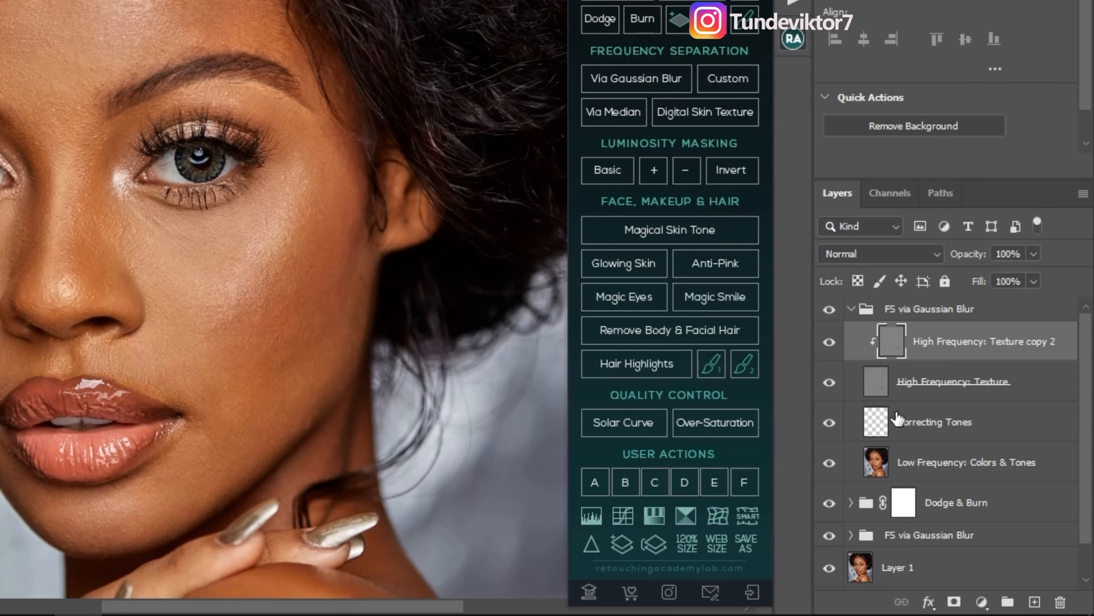
- Select the Correcting Tones layer and hide the High Frequency: Texture layer
{"action": "left_click", "coordinate": [972, 490]}
{"action": "left_click_drag", "start_coordinate": [918, 437], "coordinate": [882, 425]}
{"action": "key", "text": "ctrl"}
{"action": "key", "text": "ctrl"}
{"action": "key", "text": "ctrl"}
{"action": "key", "text": "ctrl"}
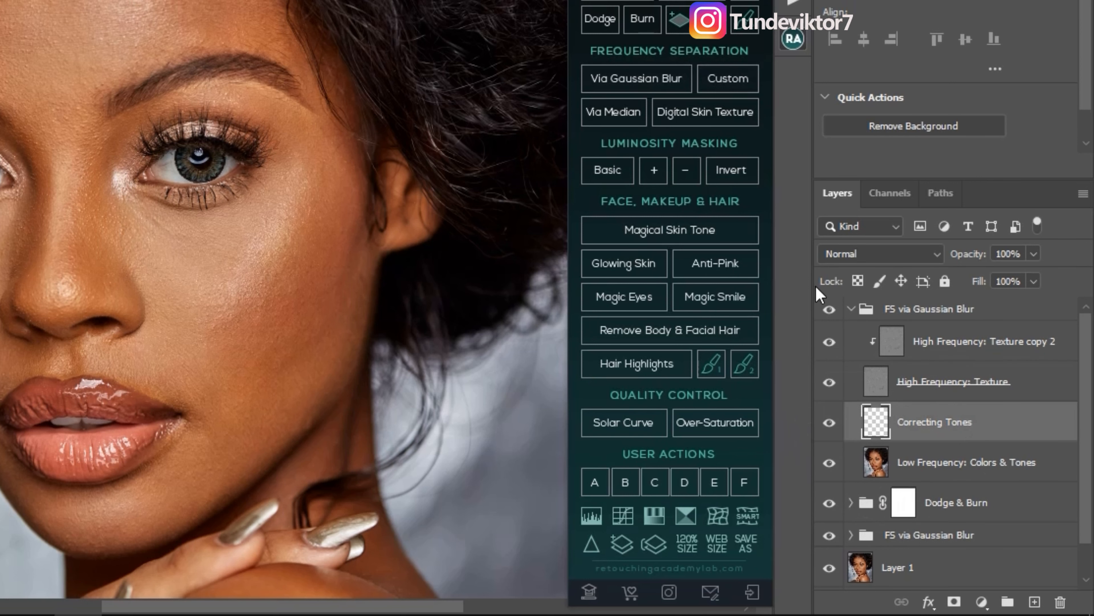
{"action": "key", "text": "ctrl"}
{"action": "key", "text": "ctrl"}
{"action": "key", "text": "ctrl"}
{"action": "key", "text": "ctrl"}
{"action": "key", "text": "ctrl"}
{"action": "left_click", "coordinate": [829, 382]}
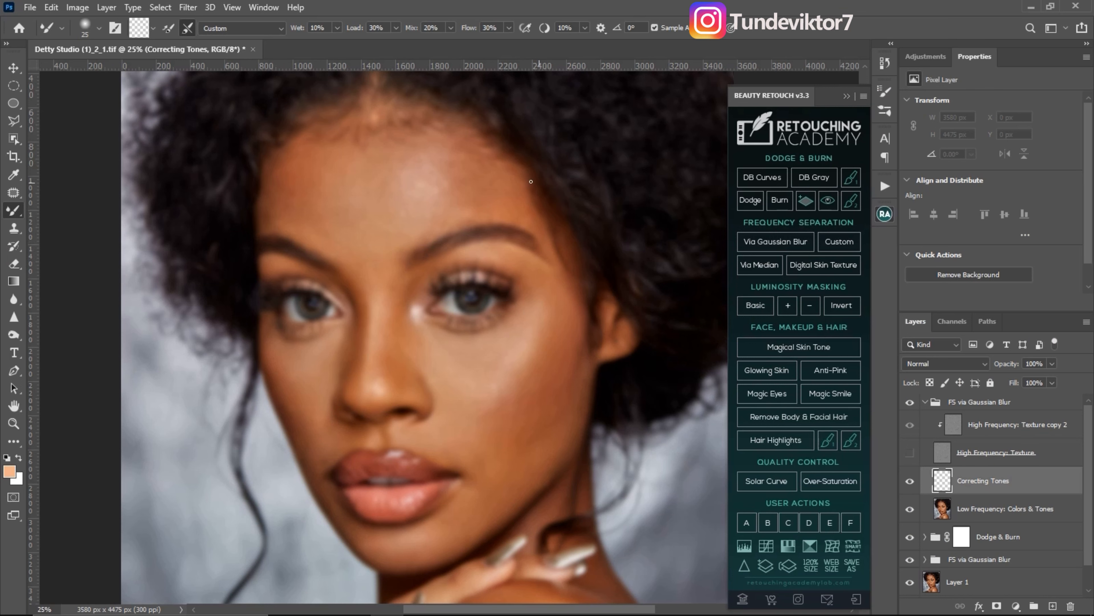
- Enlarge the mixer brush to 400 px and show the High Frequency: Texture layer again
{"action": "key", "text": "bracketright"}
{"action": "key", "text": "bracketright"}
{"action": "key", "text": "bracketright"}
{"action": "key", "text": "bracketright"}
{"action": "key", "text": "bracketright"}
{"action": "key", "text": "bracketright"}
{"action": "left_click", "coordinate": [911, 456]}
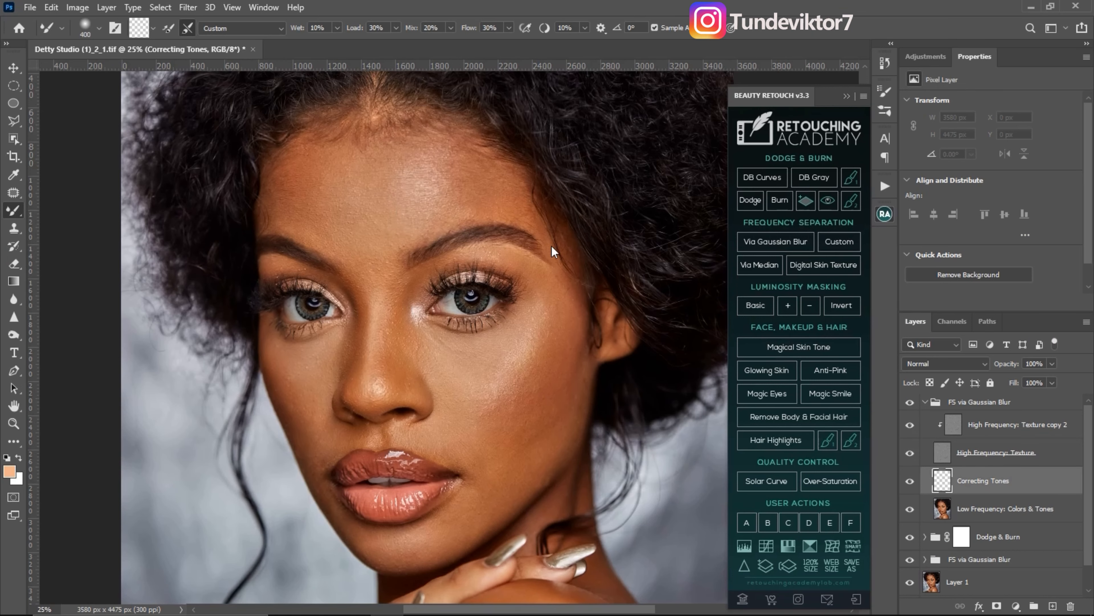
- Add a new layer above Correcting Tones and mark one side of the forehead with thin white strokes, using a 30 px brush
{"action": "key", "text": "z"}
{"action": "left_click", "coordinate": [431, 210]}
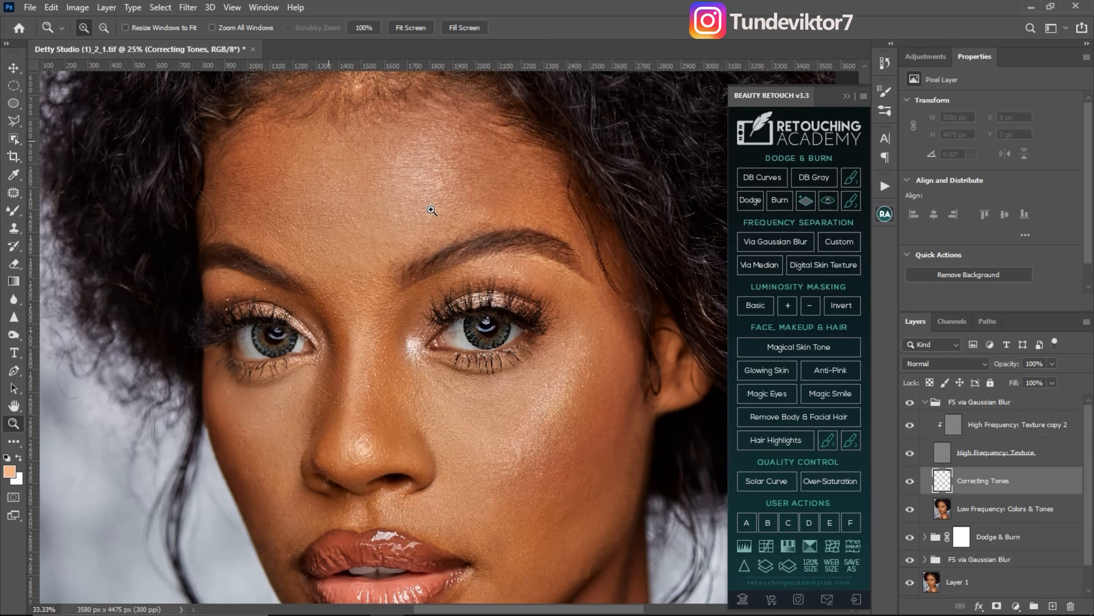
{"action": "key", "text": "b"}
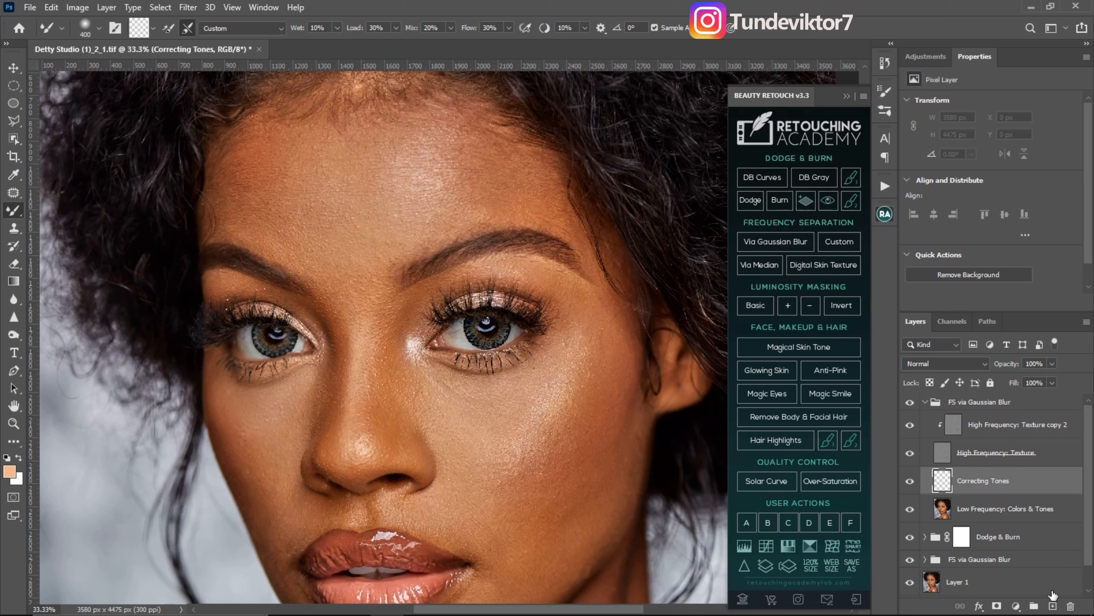
{"action": "left_click", "coordinate": [1052, 606]}
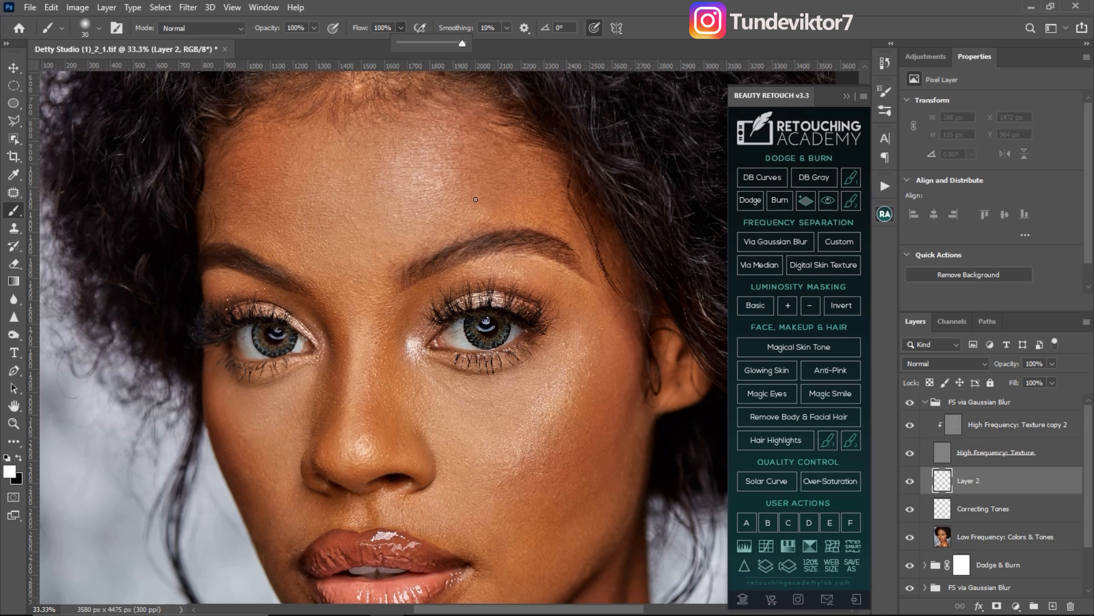
{"action": "left_click", "coordinate": [504, 190]}
{"action": "left_click_drag", "start_coordinate": [460, 201], "coordinate": [535, 211]}
{"action": "left_click_drag", "start_coordinate": [451, 177], "coordinate": [530, 185]}
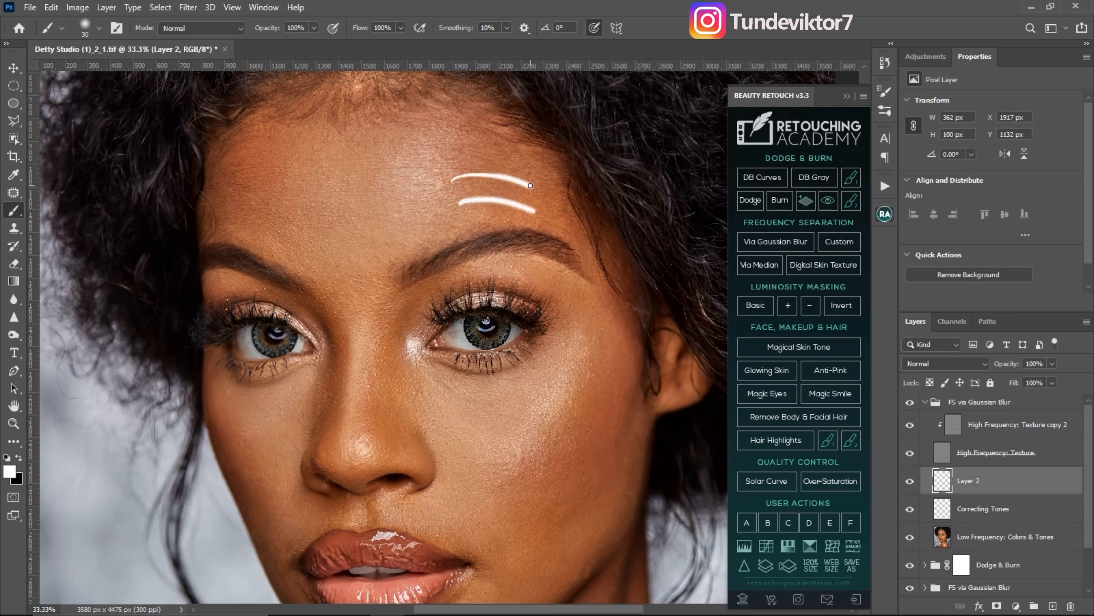
{"action": "left_click_drag", "start_coordinate": [442, 152], "coordinate": [543, 168]}
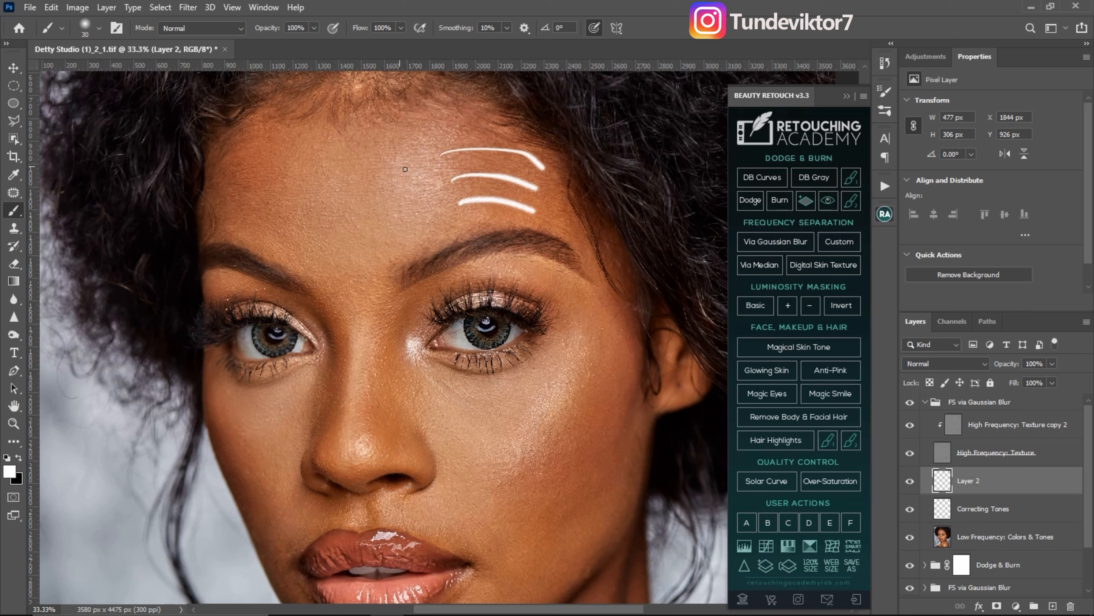
- Mark the rest of the forehead, the area between the brows and the cheek with thicker white strokes, using an 80 px brush
{"action": "left_click_drag", "start_coordinate": [530, 167], "coordinate": [535, 167]}
{"action": "left_click_drag", "start_coordinate": [533, 194], "coordinate": [438, 188]}
{"action": "mouse_move", "coordinate": [426, 141]}
{"action": "left_mouse_down"}
{"action": "mouse_move", "coordinate": [523, 139]}
{"action": "mouse_move", "coordinate": [509, 163]}
{"action": "mouse_move", "coordinate": [426, 195]}
{"action": "mouse_move", "coordinate": [457, 214]}
{"action": "mouse_move", "coordinate": [551, 222]}
{"action": "mouse_move", "coordinate": [508, 203]}
{"action": "mouse_move", "coordinate": [560, 224]}
{"action": "left_mouse_up"}
{"action": "mouse_move", "coordinate": [268, 167]}
{"action": "left_mouse_down"}
{"action": "mouse_move", "coordinate": [216, 186]}
{"action": "mouse_move", "coordinate": [297, 215]}
{"action": "mouse_move", "coordinate": [228, 235]}
{"action": "mouse_move", "coordinate": [311, 227]}
{"action": "left_mouse_up"}
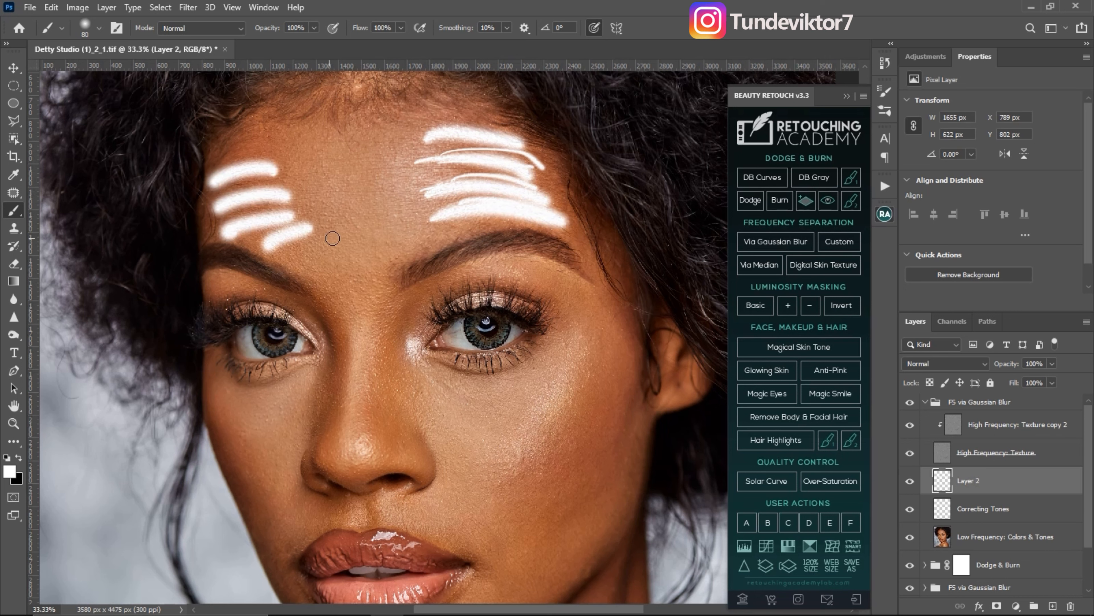
{"action": "mouse_move", "coordinate": [361, 154]}
{"action": "left_mouse_down"}
{"action": "mouse_move", "coordinate": [382, 181]}
{"action": "mouse_move", "coordinate": [327, 211]}
{"action": "mouse_move", "coordinate": [345, 222]}
{"action": "mouse_move", "coordinate": [374, 291]}
{"action": "left_mouse_up"}
{"action": "mouse_move", "coordinate": [335, 260]}
{"action": "left_mouse_down"}
{"action": "mouse_move", "coordinate": [364, 282]}
{"action": "mouse_move", "coordinate": [344, 294]}
{"action": "mouse_move", "coordinate": [366, 354]}
{"action": "left_mouse_up"}
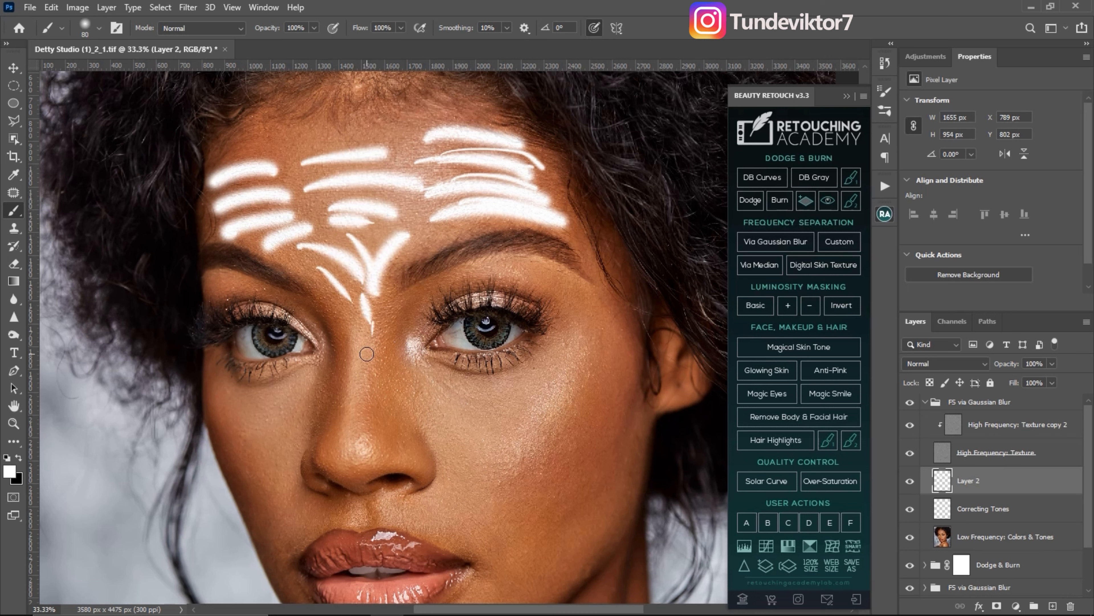
{"action": "mouse_move", "coordinate": [451, 383]}
{"action": "left_mouse_down"}
{"action": "mouse_move", "coordinate": [457, 420]}
{"action": "mouse_move", "coordinate": [439, 391]}
{"action": "mouse_move", "coordinate": [462, 437]}
{"action": "mouse_move", "coordinate": [585, 360]}
{"action": "mouse_move", "coordinate": [573, 474]}
{"action": "left_mouse_up"}
{"action": "left_click_drag", "start_coordinate": [592, 365], "coordinate": [534, 488]}
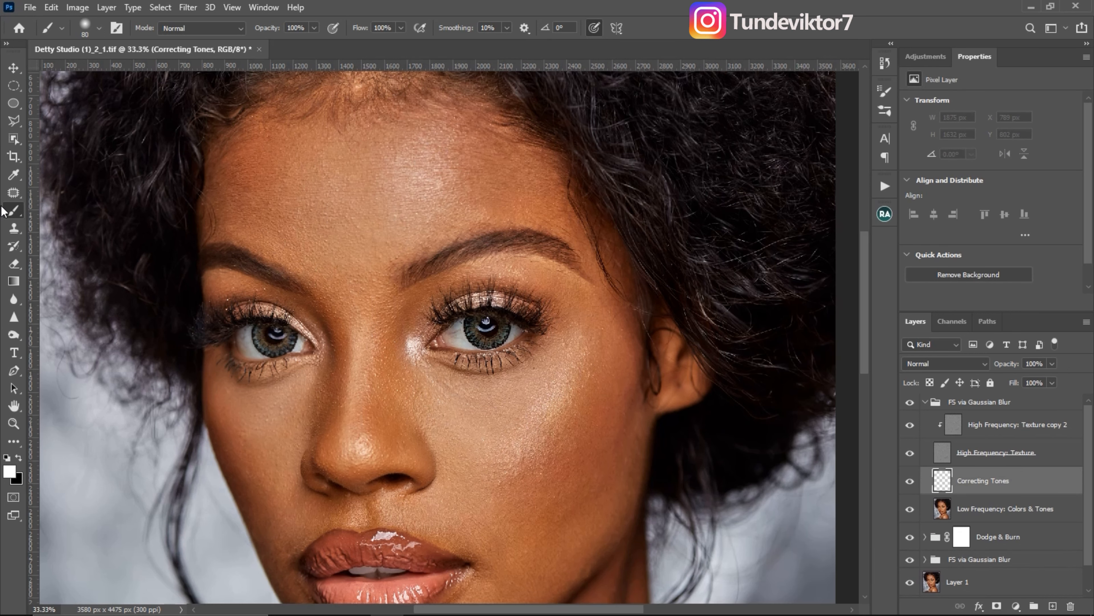
- Switch back to the Mixer Brush and hide the High Frequency: Texture layer to expose the blurred tones
{"action": "right_click", "coordinate": [14, 212]}
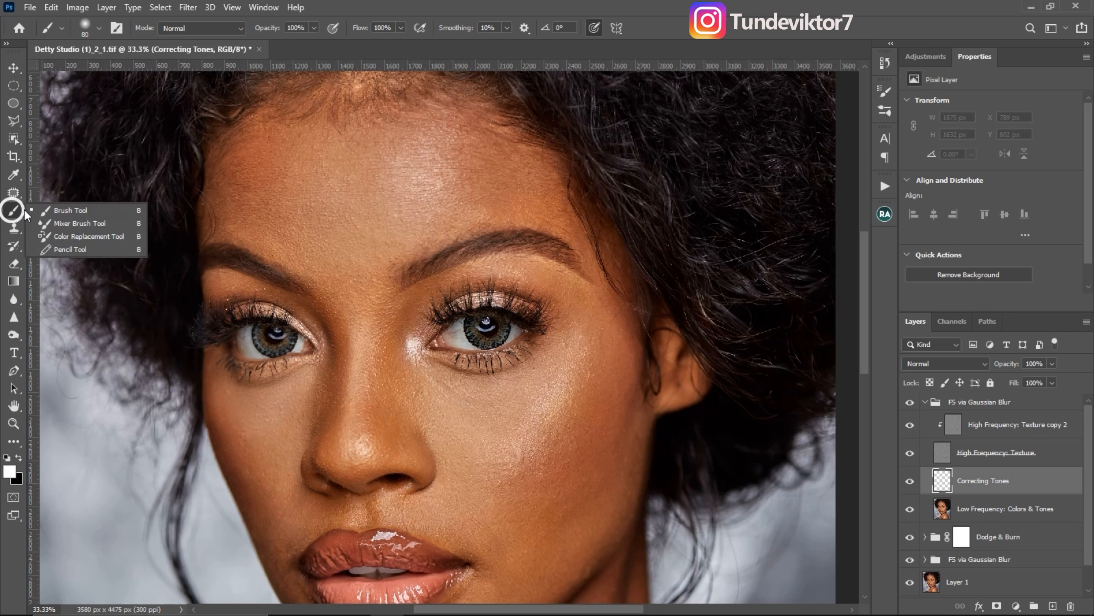
{"action": "left_click", "coordinate": [65, 232]}
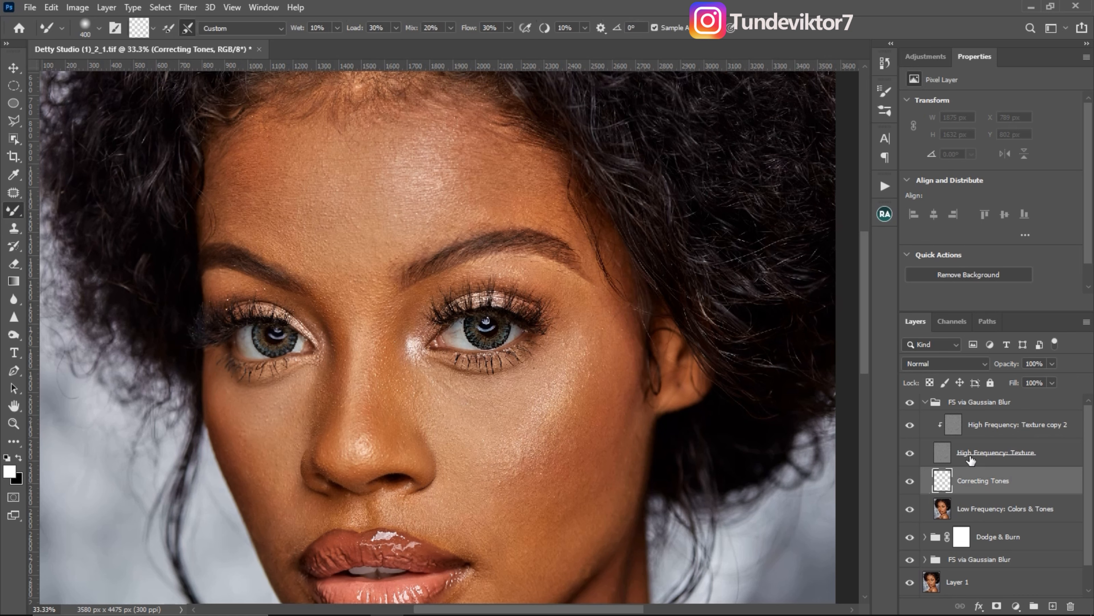
{"action": "left_click", "coordinate": [910, 452]}
{"action": "left_click_drag", "start_coordinate": [406, 244], "coordinate": [406, 304]}
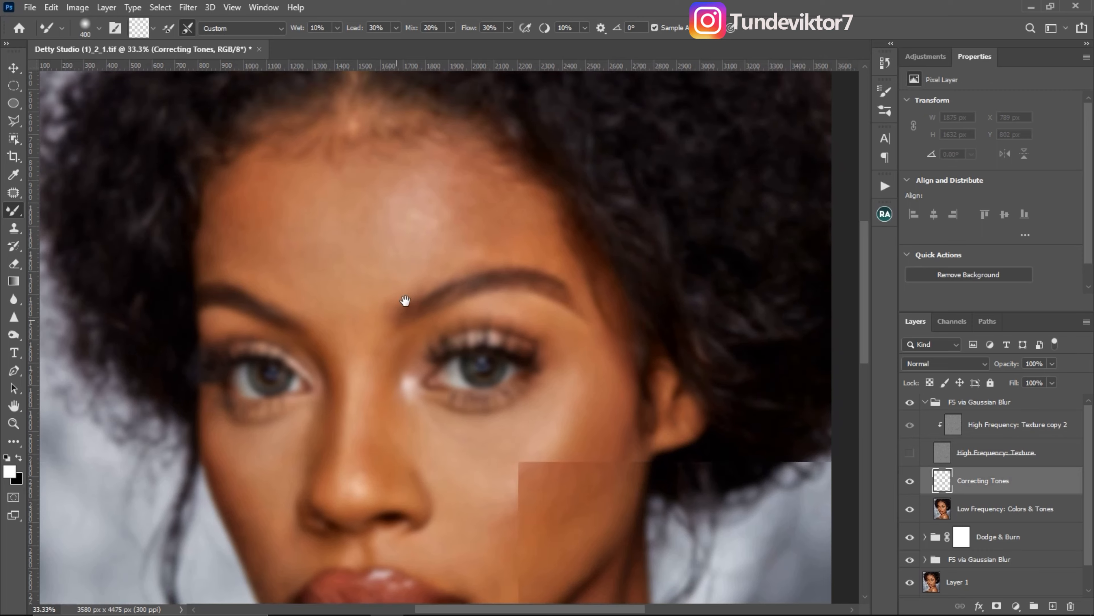
- Try blending the tones on the side of the forehead with a smaller mixer brush and undo the strokes
{"action": "key", "text": "bracketleft"}
{"action": "key", "text": "bracketleft"}
{"action": "key", "text": "bracketleft"}
{"action": "mouse_move", "coordinate": [538, 252]}
{"action": "left_mouse_down"}
{"action": "mouse_move", "coordinate": [486, 245]}
{"action": "mouse_move", "coordinate": [544, 249]}
{"action": "mouse_move", "coordinate": [487, 222]}
{"action": "left_mouse_up"}
{"action": "key", "text": "bracketleft"}
{"action": "key", "text": "ctrl+z"}
{"action": "key", "text": "ctrl+z"}
{"action": "key", "text": "ctrl+z"}
{"action": "key", "text": "ctrl+z"}
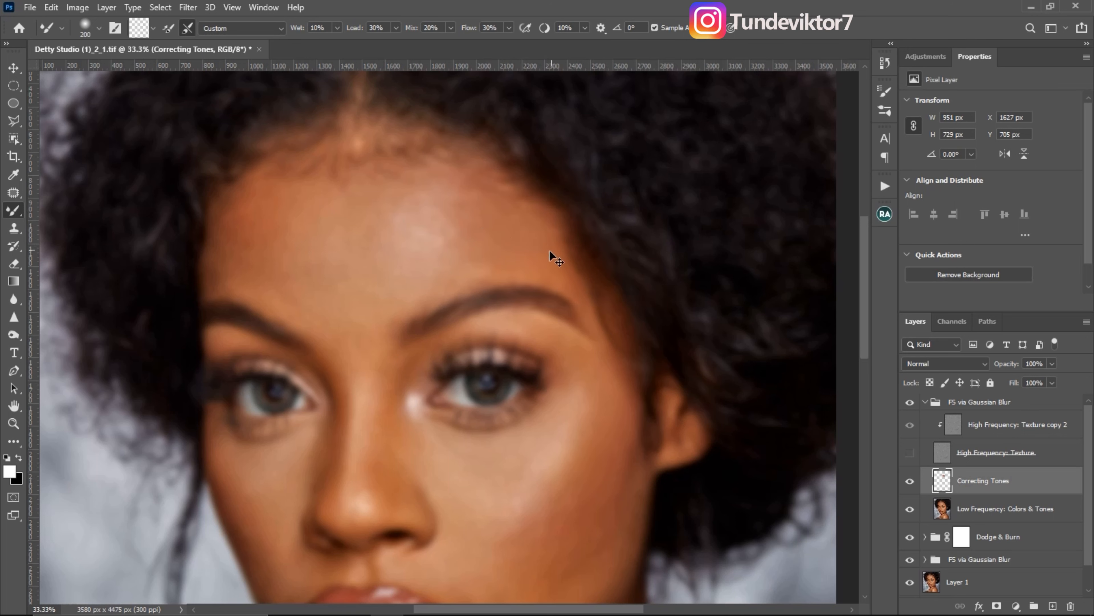
- Blend the uneven tones across the forehead on the Correcting Tones layer, adapting the mixer brush size to each area
{"action": "key", "text": "bracketright"}
{"action": "key", "text": "bracketright"}
{"action": "key", "text": "bracketright"}
{"action": "key", "text": "bracketright"}
{"action": "mouse_move", "coordinate": [544, 261]}
{"action": "left_mouse_down"}
{"action": "mouse_move", "coordinate": [474, 231]}
{"action": "mouse_move", "coordinate": [467, 213]}
{"action": "mouse_move", "coordinate": [529, 234]}
{"action": "mouse_move", "coordinate": [231, 218]}
{"action": "mouse_move", "coordinate": [208, 251]}
{"action": "left_mouse_up"}
{"action": "key", "text": "bracketleft"}
{"action": "key", "text": "bracketright"}
{"action": "key", "text": "bracketleft"}
{"action": "mouse_move", "coordinate": [286, 263]}
{"action": "left_mouse_down"}
{"action": "mouse_move", "coordinate": [217, 247]}
{"action": "mouse_move", "coordinate": [294, 289]}
{"action": "mouse_move", "coordinate": [303, 273]}
{"action": "left_mouse_up"}
{"action": "key", "text": "bracketright"}
{"action": "key", "text": "bracketright"}
{"action": "key", "text": "bracketleft"}
{"action": "key", "text": "bracketleft"}
{"action": "mouse_move", "coordinate": [313, 210]}
{"action": "left_mouse_down"}
{"action": "mouse_move", "coordinate": [386, 205]}
{"action": "mouse_move", "coordinate": [325, 277]}
{"action": "left_mouse_up"}
- Smooth the tonal transitions from the middle of the forehead down between the eyebrows with the mixer brush
{"action": "key", "text": "bracketleft"}
{"action": "mouse_move", "coordinate": [442, 230]}
{"action": "left_mouse_down"}
{"action": "mouse_move", "coordinate": [379, 274]}
{"action": "mouse_move", "coordinate": [361, 348]}
{"action": "left_mouse_up"}
{"action": "key", "text": "bracketright"}
{"action": "key", "text": "bracketright"}
{"action": "left_click_drag", "start_coordinate": [391, 269], "coordinate": [473, 265]}
- Reduce the mixer brush to about 90 px and blend the small tonal patches on the cheek, enlarging it as needed
{"action": "key", "text": "bracketleft"}
{"action": "key", "text": "bracketleft"}
{"action": "key", "text": "bracketleft"}
{"action": "key", "text": "bracketleft"}
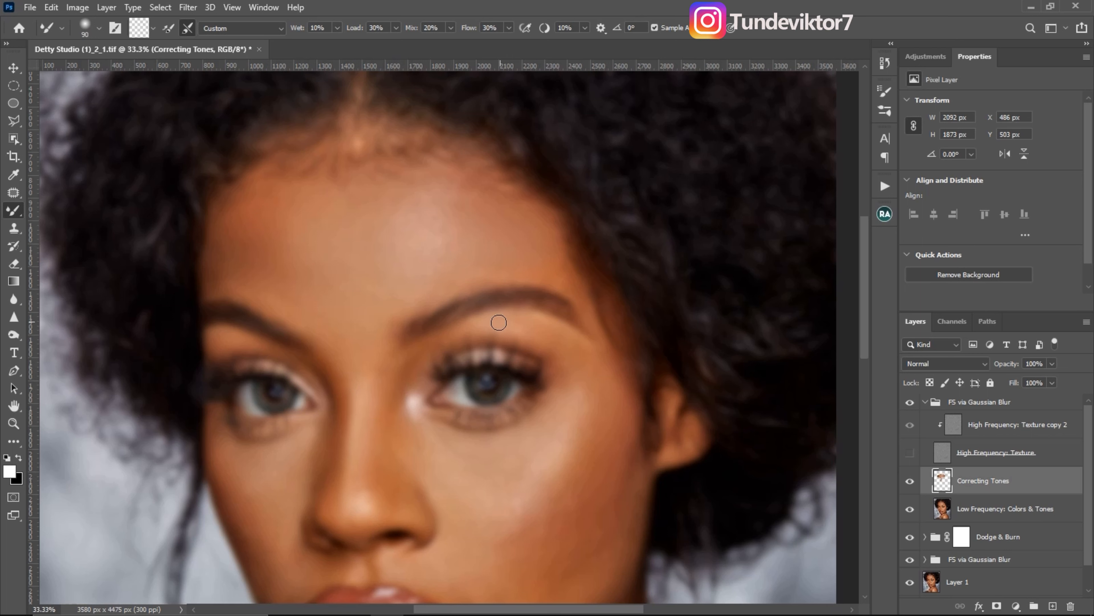
{"action": "key", "text": "bracketright"}
{"action": "key", "text": "bracketright"}
{"action": "key", "text": "["}
{"action": "mouse_move", "coordinate": [464, 491]}
{"action": "left_mouse_down"}
{"action": "mouse_move", "coordinate": [446, 479]}
{"action": "mouse_move", "coordinate": [514, 492]}
{"action": "mouse_move", "coordinate": [531, 479]}
{"action": "mouse_move", "coordinate": [495, 464]}
{"action": "left_mouse_up"}
{"action": "key", "text": "bracketright"}
{"action": "key", "text": "bracketright"}
{"action": "key", "text": "bracketright"}
{"action": "mouse_move", "coordinate": [532, 458]}
{"action": "left_mouse_down"}
{"action": "mouse_move", "coordinate": [572, 416]}
{"action": "mouse_move", "coordinate": [514, 496]}
{"action": "left_mouse_up"}
{"action": "mouse_move", "coordinate": [434, 464]}
{"action": "left_mouse_down"}
{"action": "mouse_move", "coordinate": [486, 519]}
{"action": "mouse_move", "coordinate": [538, 475]}
{"action": "mouse_move", "coordinate": [492, 525]}
{"action": "mouse_move", "coordinate": [449, 508]}
{"action": "left_mouse_up"}
- Enlarge the mixer brush to about 600 px and blend the broad tones across the large cheek on the Correcting Tones layer
{"action": "key", "text": "bracketright"}
{"action": "key", "text": "bracketright"}
{"action": "key", "text": "bracketright"}
{"action": "key", "text": "bracketright"}
{"action": "key", "text": "bracketright"}
{"action": "mouse_move", "coordinate": [580, 446]}
{"action": "left_mouse_down"}
{"action": "mouse_move", "coordinate": [508, 366]}
{"action": "mouse_move", "coordinate": [511, 351]}
{"action": "mouse_move", "coordinate": [460, 470]}
{"action": "left_mouse_up"}
{"action": "key", "text": "bracketright"}
{"action": "key", "text": "bracketright"}
{"action": "key", "text": "bracketleft"}
{"action": "key", "text": "bracketleft"}
{"action": "key", "text": "bracketleft"}
{"action": "key", "text": "bracketleft"}
{"action": "key", "text": "bracketleft"}
{"action": "key", "text": "bracketright"}
{"action": "key", "text": "bracketright"}
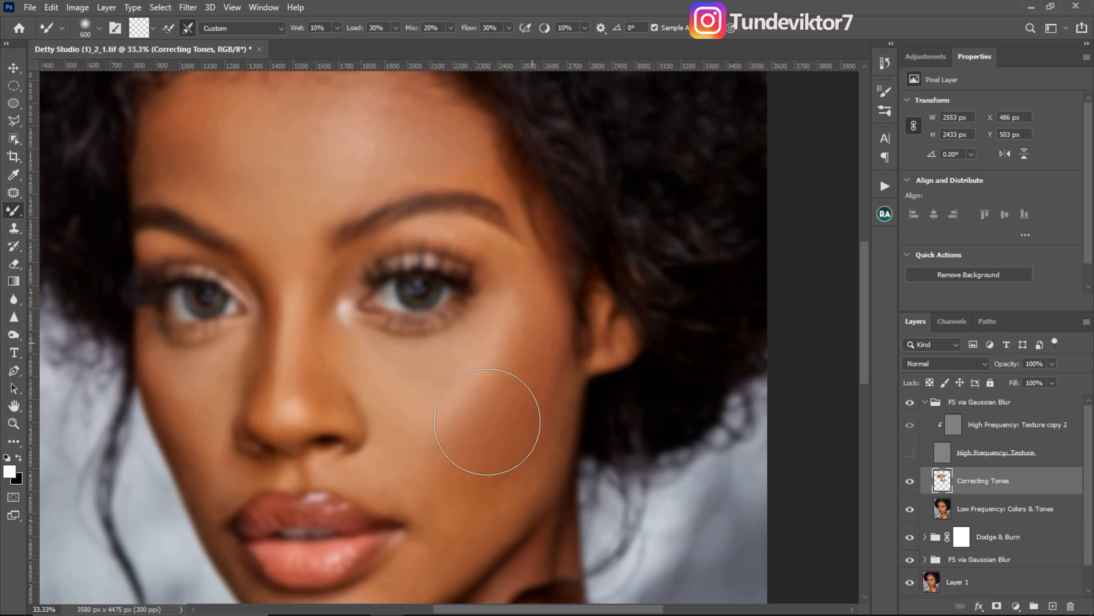
- Smooth the transition from the cheek highlight into the shaded outer cheek, adapting the mixer brush size down to 150 px
{"action": "key", "text": "bracketleft"}
{"action": "key", "text": "bracketleft"}
{"action": "key", "text": "bracketleft"}
{"action": "key", "text": "bracketleft"}
{"action": "key", "text": "bracketleft"}
{"action": "key", "text": "bracketleft"}
{"action": "key", "text": "bracketright"}
{"action": "key", "text": "bracketright"}
{"action": "key", "text": "bracketright"}
{"action": "key", "text": "bracketright"}
{"action": "key", "text": "bracketright"}
{"action": "key", "text": "bracketright"}
{"action": "key", "text": "bracketleft"}
{"action": "key", "text": "bracketleft"}
{"action": "key", "text": "bracketleft"}
{"action": "key", "text": "bracketleft"}
{"action": "key", "text": "bracketleft"}
{"action": "key", "text": "bracketleft"}
{"action": "key", "text": "bracketleft"}
{"action": "key", "text": "bracketleft"}
{"action": "key", "text": "bracketleft"}
{"action": "key", "text": "bracketleft"}
{"action": "key", "text": "bracketright"}
{"action": "key", "text": "bracketright"}
{"action": "key", "text": "bracketright"}
{"action": "key", "text": "bracketright"}
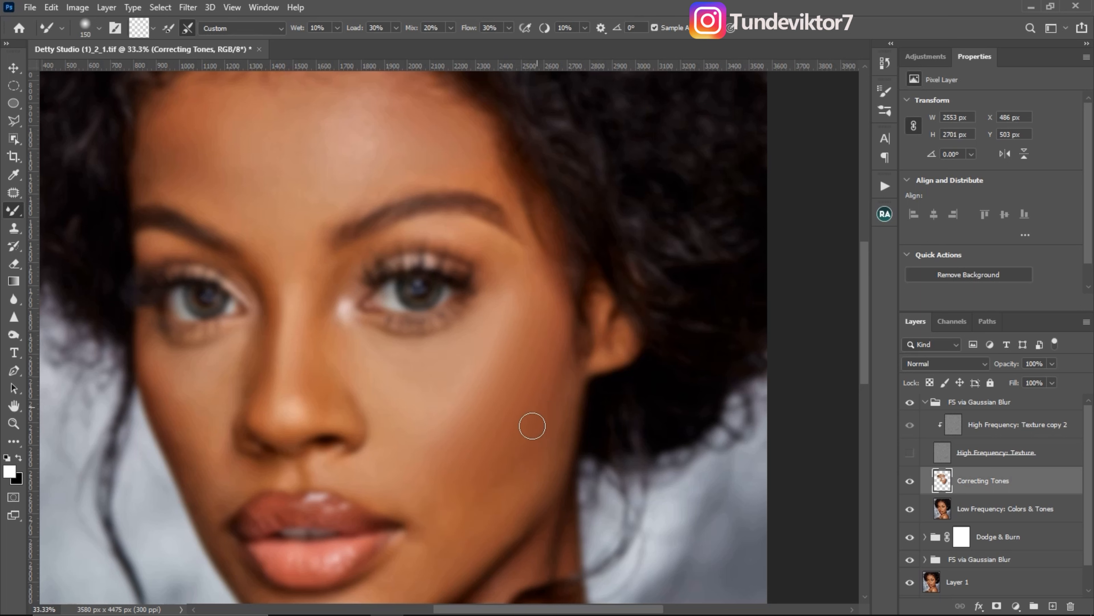
- Blend the tones of the lower cheek and jaw with a larger mixer brush, finishing at about 175 px
{"action": "key", "text": "bracketright"}
{"action": "key", "text": "bracketright"}
{"action": "key", "text": "bracketright"}
{"action": "key", "text": "bracketright"}
{"action": "key", "text": "bracketright"}
{"action": "left_click_drag", "start_coordinate": [436, 588], "coordinate": [444, 550]}
{"action": "key", "text": "bracketleft"}
{"action": "key", "text": "bracketleft"}
{"action": "key", "text": "bracketleft"}
{"action": "mouse_move", "coordinate": [436, 450]}
{"action": "left_mouse_down"}
{"action": "mouse_move", "coordinate": [491, 386]}
{"action": "mouse_move", "coordinate": [483, 433]}
{"action": "left_mouse_up"}
- Check the blended skin by toggling the visibility of the High Frequency: Texture and Correcting Tones layers
{"action": "left_click", "coordinate": [907, 457]}
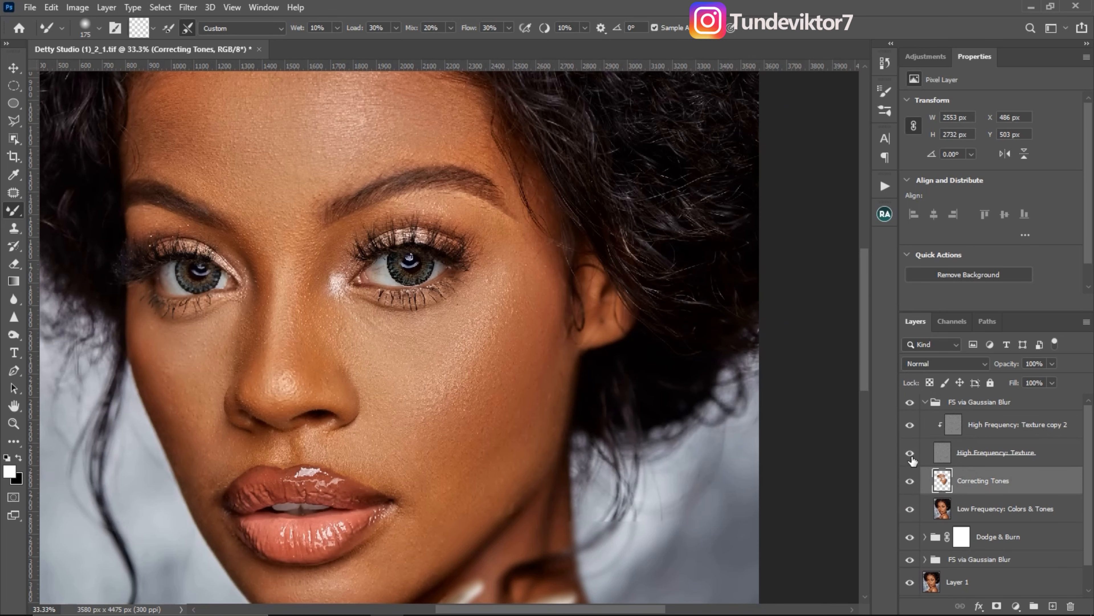
{"action": "left_click", "coordinate": [909, 454]}
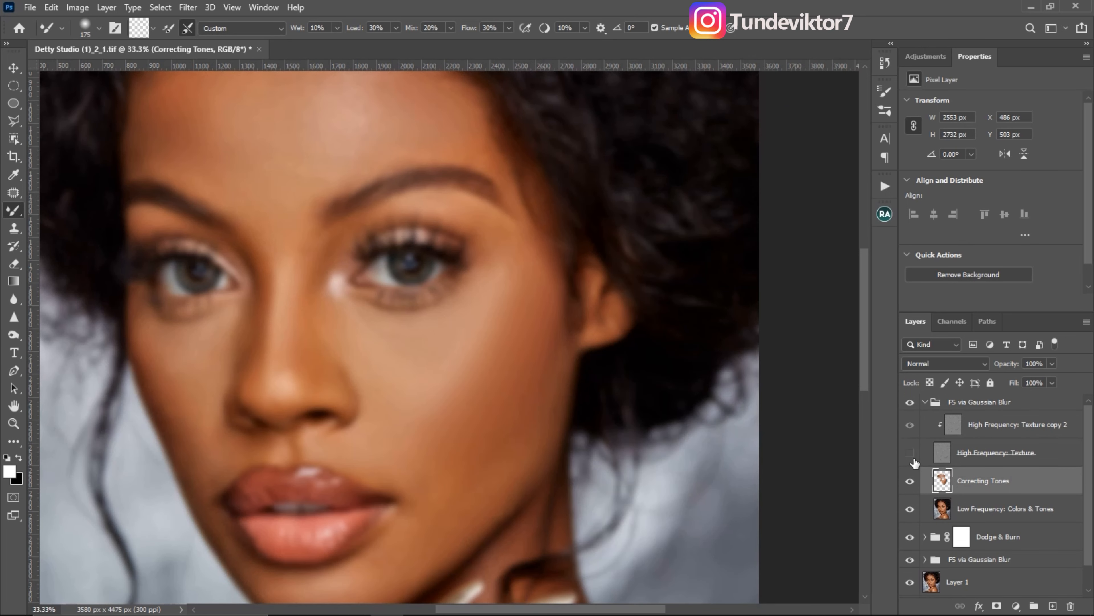
{"action": "left_click", "coordinate": [913, 457]}
{"action": "left_click", "coordinate": [912, 483]}
{"action": "left_click", "coordinate": [910, 452]}
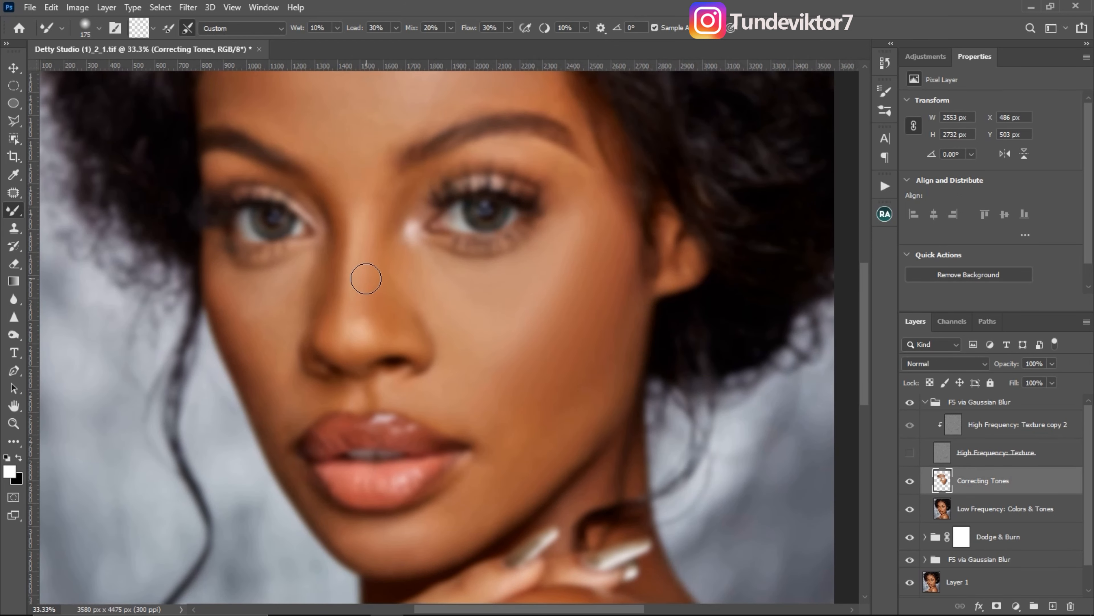
- Smooth the tones of the chin below the lips, adjusting the mixer brush size to the small areas
{"action": "key", "text": "bracketleft"}
{"action": "key", "text": "bracketleft"}
{"action": "key", "text": "bracketleft"}
{"action": "key", "text": "bracketleft"}
{"action": "key", "text": "bracketleft"}
{"action": "key", "text": "bracketright"}
{"action": "key", "text": "bracketright"}
{"action": "key", "text": "bracketleft"}
{"action": "key", "text": "bracketleft"}
{"action": "key", "text": "bracketleft"}
{"action": "key", "text": "bracketleft"}
{"action": "key", "text": "bracketleft"}
{"action": "key", "text": "bracketright"}
{"action": "key", "text": "bracketright"}
{"action": "key", "text": "bracketright"}
{"action": "key", "text": "bracketright"}
{"action": "left_click_drag", "start_coordinate": [421, 533], "coordinate": [364, 544]}
- Blend the highlight along the bridge and tip of the nose, resizing the mixer brush to about 125 px
{"action": "key", "text": "bracketleft"}
{"action": "key", "text": "bracketleft"}
{"action": "key", "text": "bracketright"}
{"action": "key", "text": "bracketleft"}
{"action": "key", "text": "bracketright"}
{"action": "key", "text": "bracketright"}
{"action": "key", "text": "bracketright"}
{"action": "key", "text": "bracketright"}
{"action": "key", "text": "bracketright"}
{"action": "key", "text": "bracketright"}
{"action": "mouse_move", "coordinate": [379, 313]}
{"action": "left_mouse_down"}
{"action": "mouse_move", "coordinate": [355, 325]}
{"action": "mouse_move", "coordinate": [377, 329]}
{"action": "left_mouse_up"}
{"action": "key", "text": "bracketright"}
{"action": "key", "text": "bracketleft"}
{"action": "key", "text": "bracketleft"}
{"action": "key", "text": "bracketleft"}
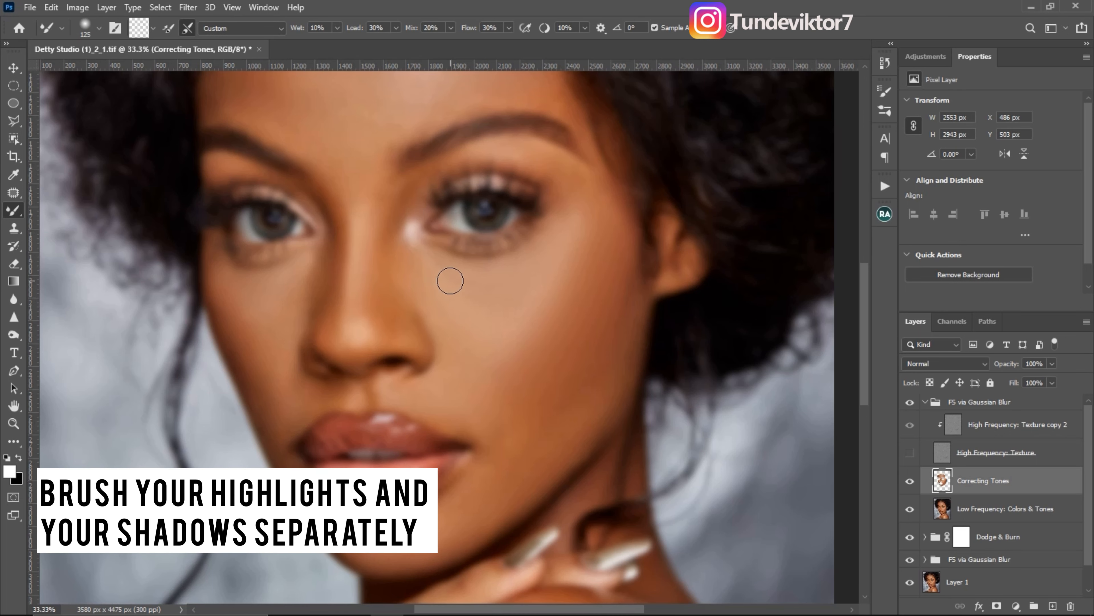
- Blend the tones on the narrower cheek beside the nose and show the High Frequency: Texture layer
{"action": "key", "text": "bracketleft"}
{"action": "key", "text": "bracketleft"}
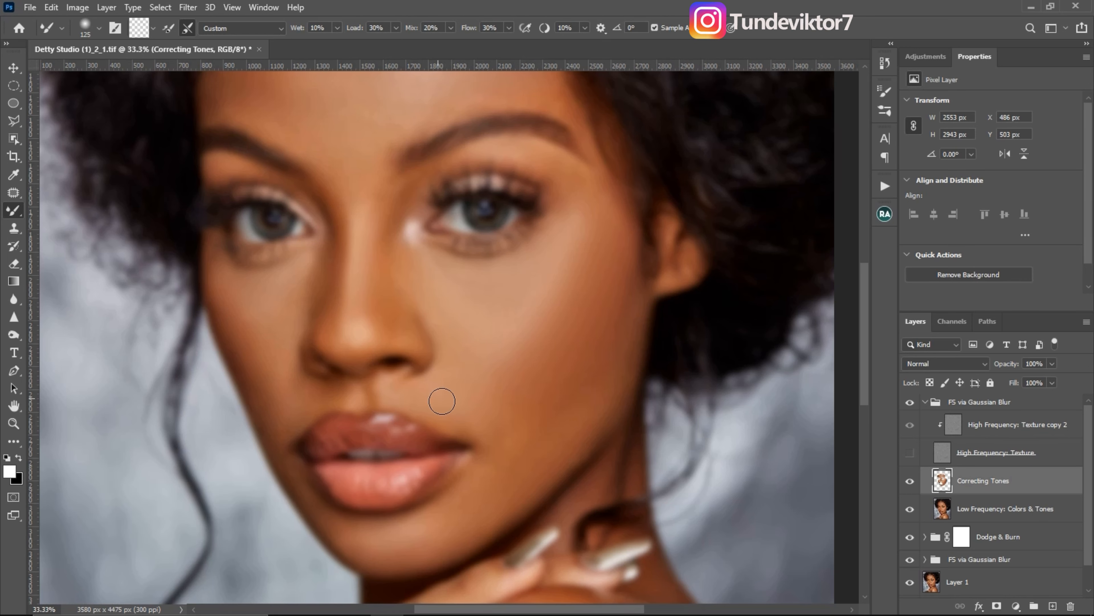
{"action": "key", "text": "bracketleft"}
{"action": "key", "text": "bracketleft"}
{"action": "left_click_drag", "start_coordinate": [260, 291], "coordinate": [285, 353]}
{"action": "left_click", "coordinate": [910, 452]}
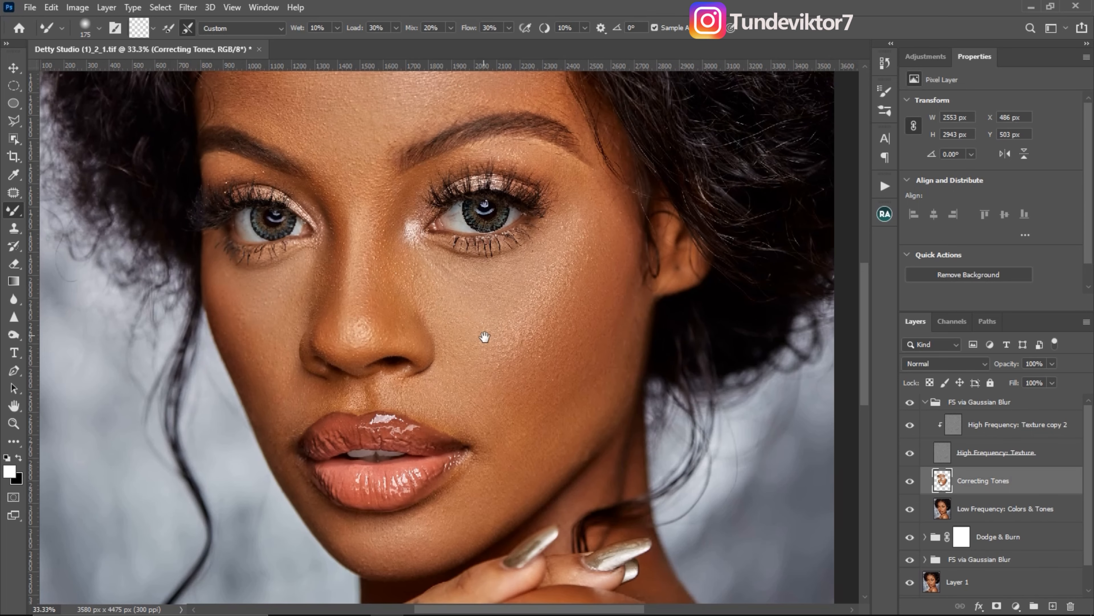
- Hide the High Frequency: Texture layer and blend the shoulder tones with the mixer brush enlarged to about 300 px
{"action": "left_click_drag", "start_coordinate": [505, 378], "coordinate": [520, 428]}
{"action": "key", "text": "z"}
{"action": "left_click", "coordinate": [510, 398], "text": "alt"}
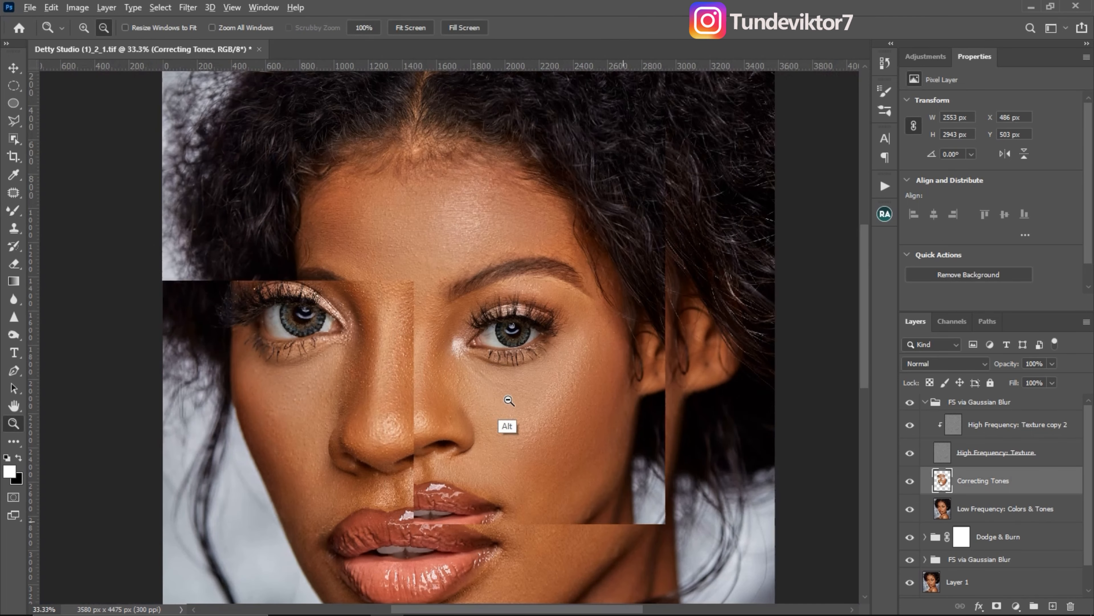
{"action": "mouse_move", "coordinate": [515, 378]}
{"action": "left_mouse_down"}
{"action": "mouse_move", "coordinate": [459, 351]}
{"action": "mouse_move", "coordinate": [504, 354]}
{"action": "mouse_move", "coordinate": [389, 94]}
{"action": "left_mouse_up"}
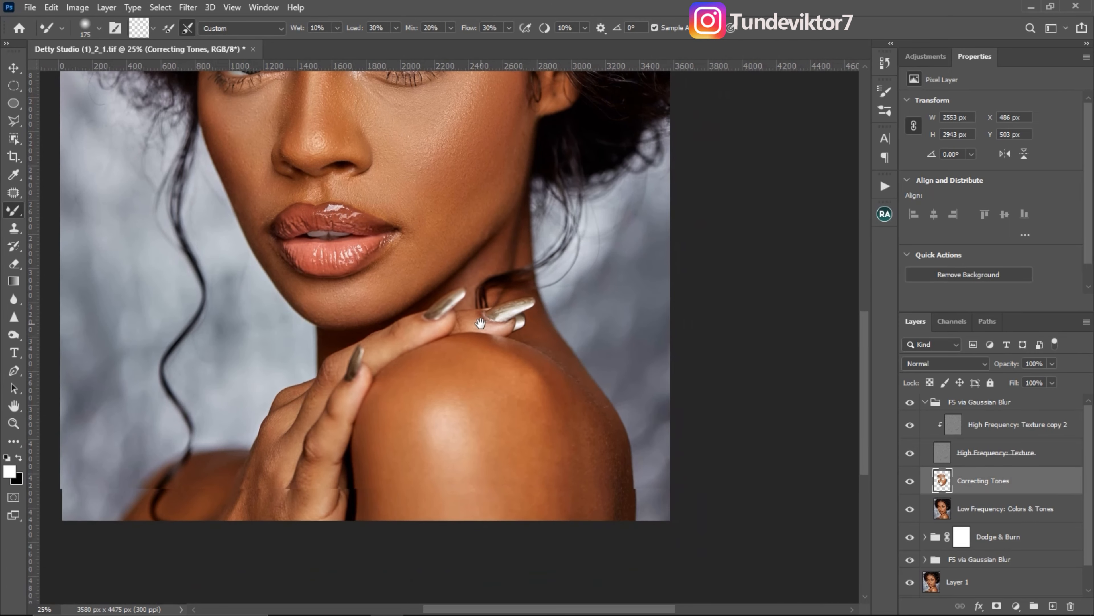
{"action": "left_click_drag", "start_coordinate": [536, 433], "coordinate": [544, 410]}
{"action": "left_click", "coordinate": [910, 453]}
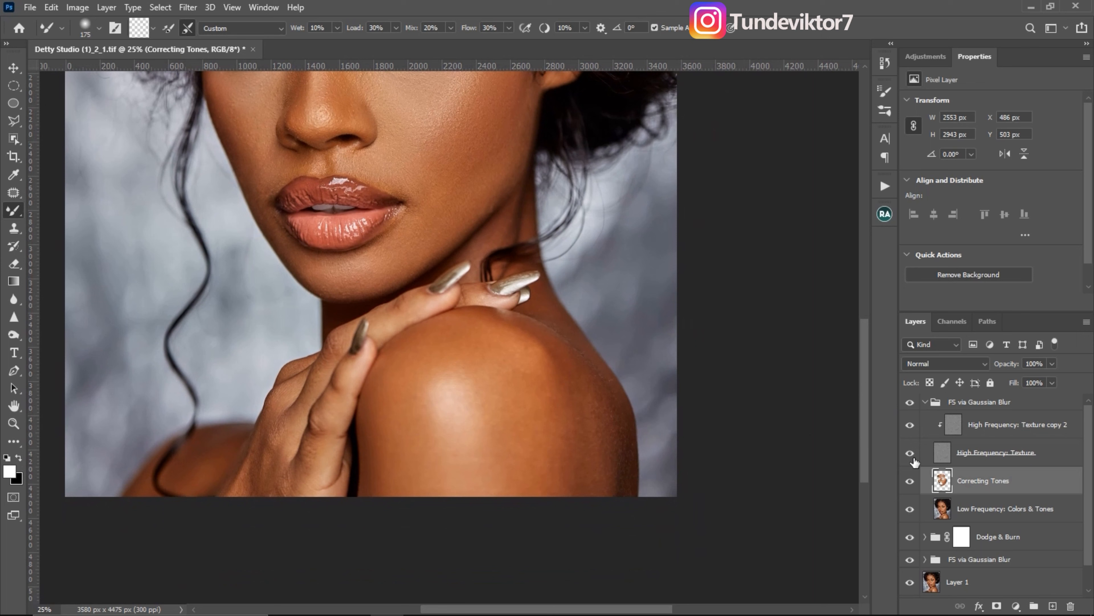
{"action": "key", "text": "]"}
{"action": "key", "text": "]"}
{"action": "key", "text": "]"}
{"action": "key", "text": "]"}
{"action": "key", "text": "]"}
{"action": "left_click_drag", "start_coordinate": [480, 354], "coordinate": [518, 449]}
{"action": "key", "text": "]"}
{"action": "key", "text": "]"}
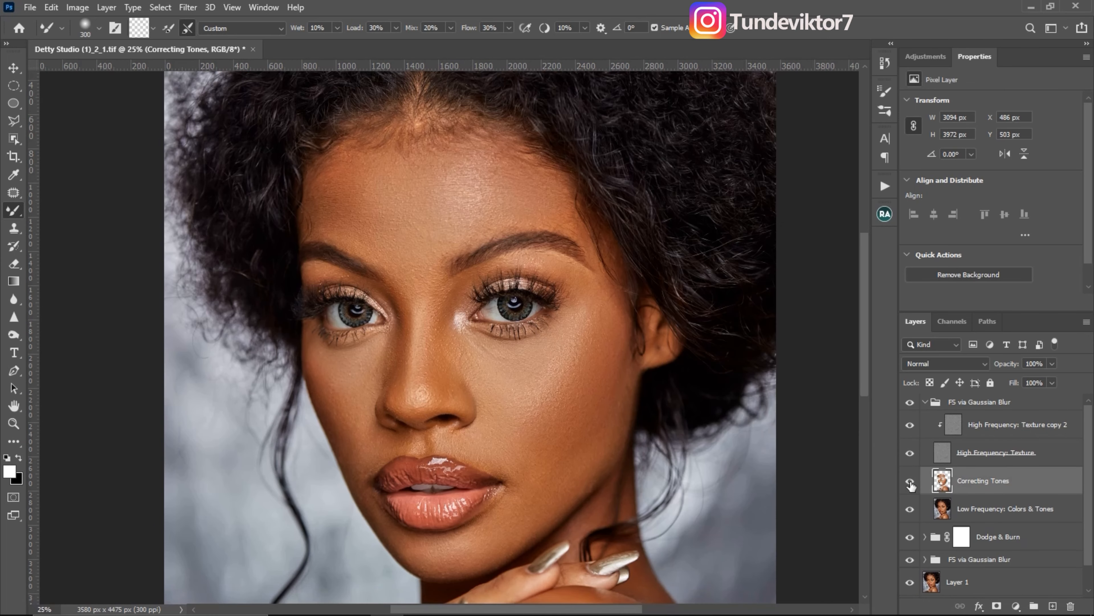
- Compare the skin with the Correcting Tones layer hidden and shown
{"action": "left_click", "coordinate": [910, 481]}
{"action": "left_click", "coordinate": [910, 482]}
{"action": "key", "text": "ctrl+plus"}
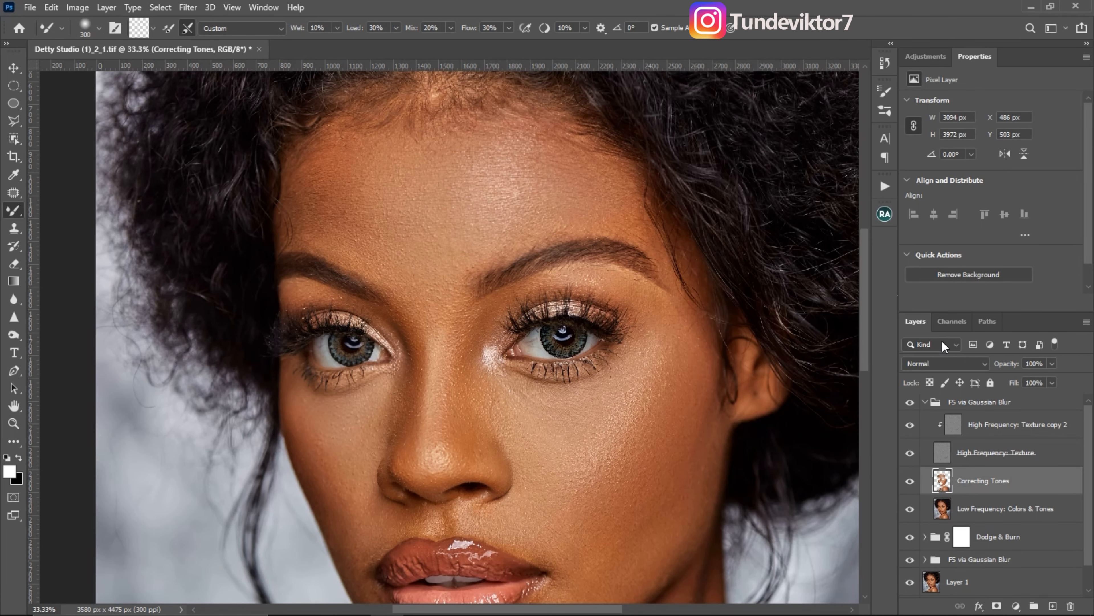
- Clone clean skin texture over the small forehead blemishes on the High Frequency: Texture copy 2 layer with the Clone Stamp
{"action": "left_click", "coordinate": [960, 425]}
{"action": "key", "text": "s"}
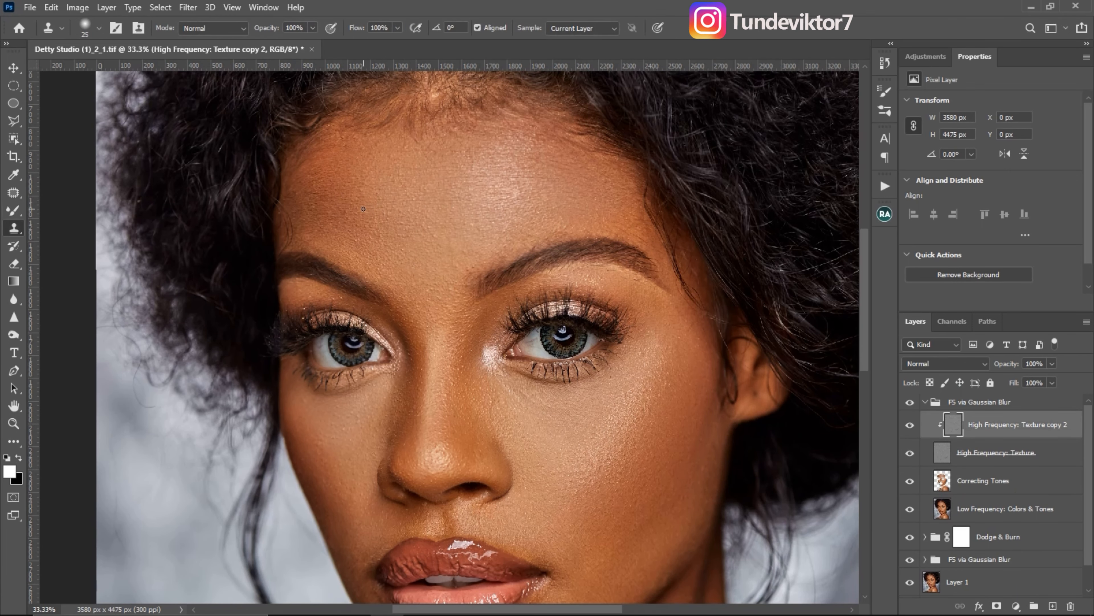
{"action": "left_click", "coordinate": [377, 196], "text": "alt"}
{"action": "left_click", "coordinate": [370, 196]}
{"action": "left_click", "coordinate": [377, 184]}
{"action": "left_click", "coordinate": [370, 176]}
{"action": "left_click", "coordinate": [362, 223], "text": "alt"}
{"action": "left_click", "coordinate": [346, 221]}
{"action": "left_click", "coordinate": [379, 242], "text": "alt"}
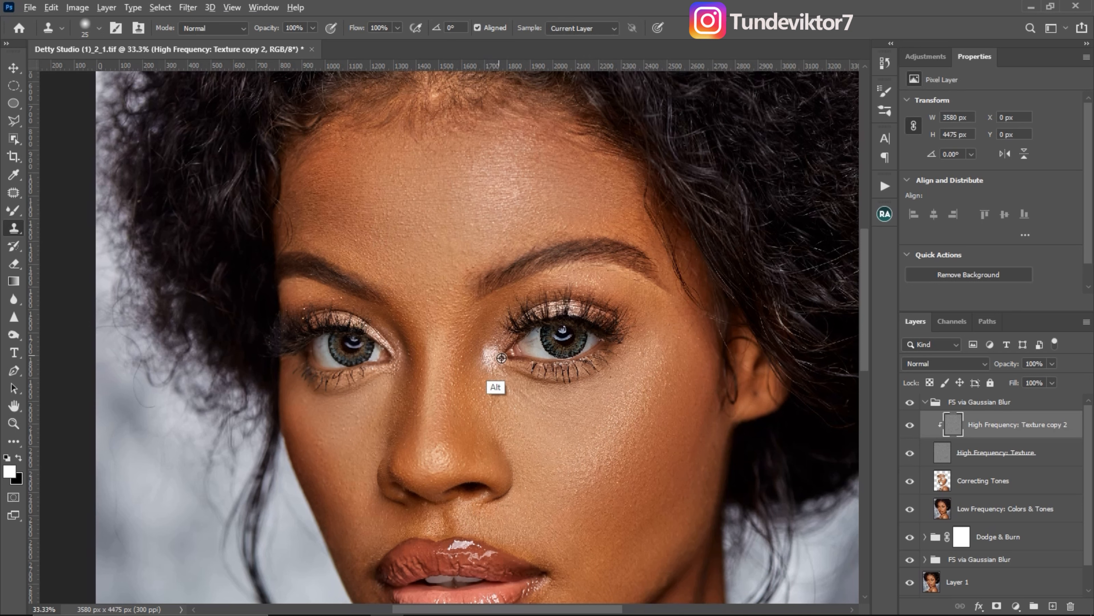
- Clone clean texture over small flaws around the eyes and beside the nose
{"action": "left_click", "coordinate": [351, 309], "text": "alt"}
{"action": "left_click", "coordinate": [348, 302]}
{"action": "left_click_drag", "start_coordinate": [510, 412], "coordinate": [450, 306]}
{"action": "left_click", "coordinate": [498, 389], "text": "alt"}
{"action": "left_click_drag", "start_coordinate": [492, 382], "coordinate": [478, 343]}
- Review the whole portrait with the upper FS via Gaussian Blur group hidden and shown, and inspect the face up close
{"action": "key", "text": "z"}
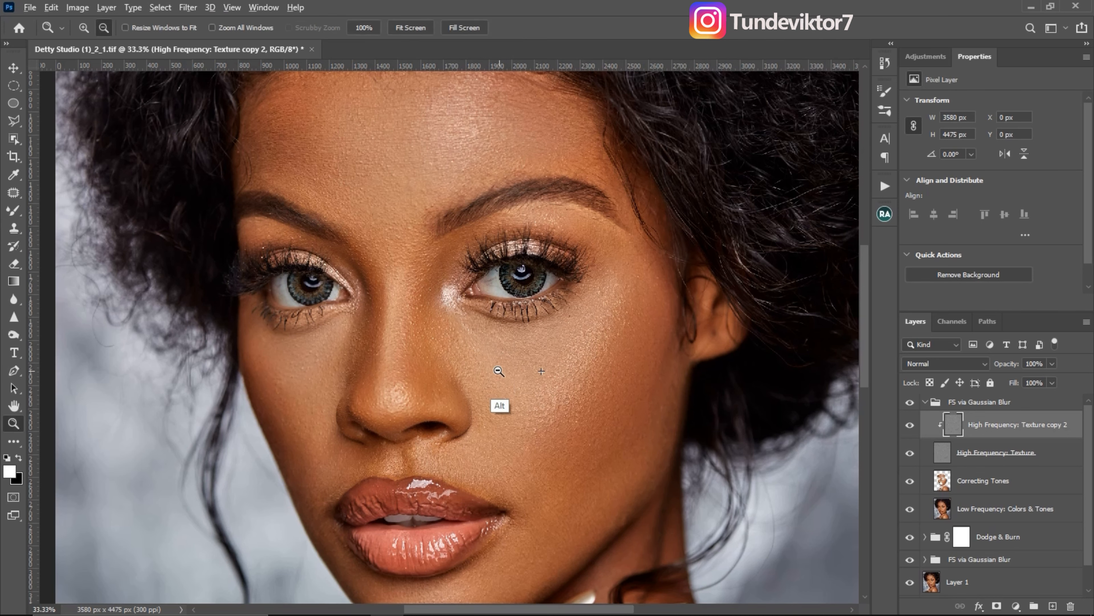
{"action": "left_click", "coordinate": [507, 373], "text": "alt"}
{"action": "left_click", "coordinate": [506, 374], "text": "alt"}
{"action": "key", "text": "s"}
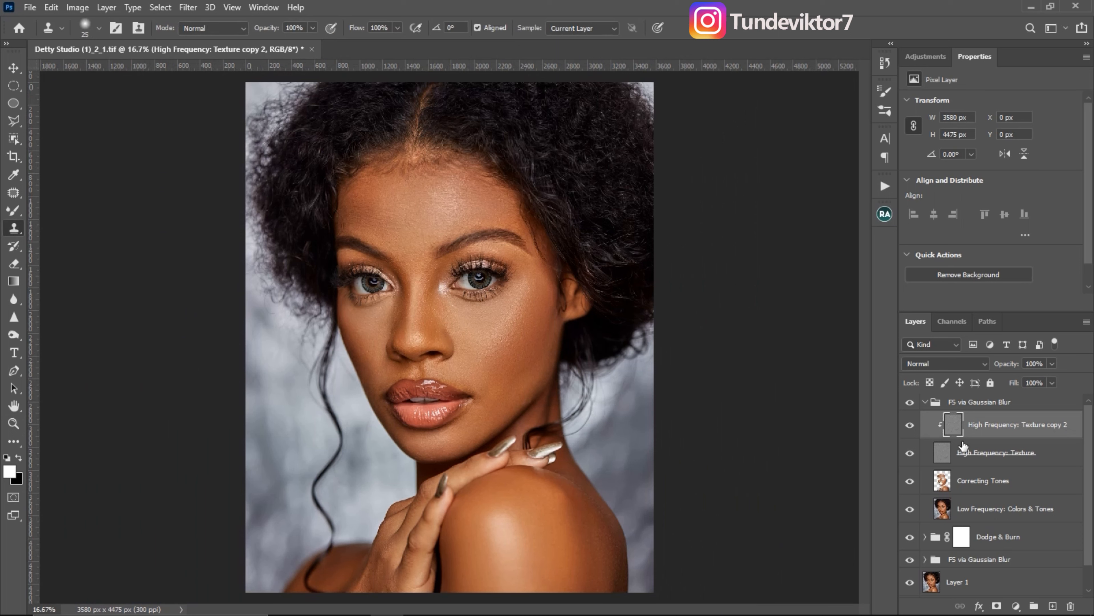
{"action": "left_click", "coordinate": [929, 403]}
{"action": "left_click", "coordinate": [911, 404]}
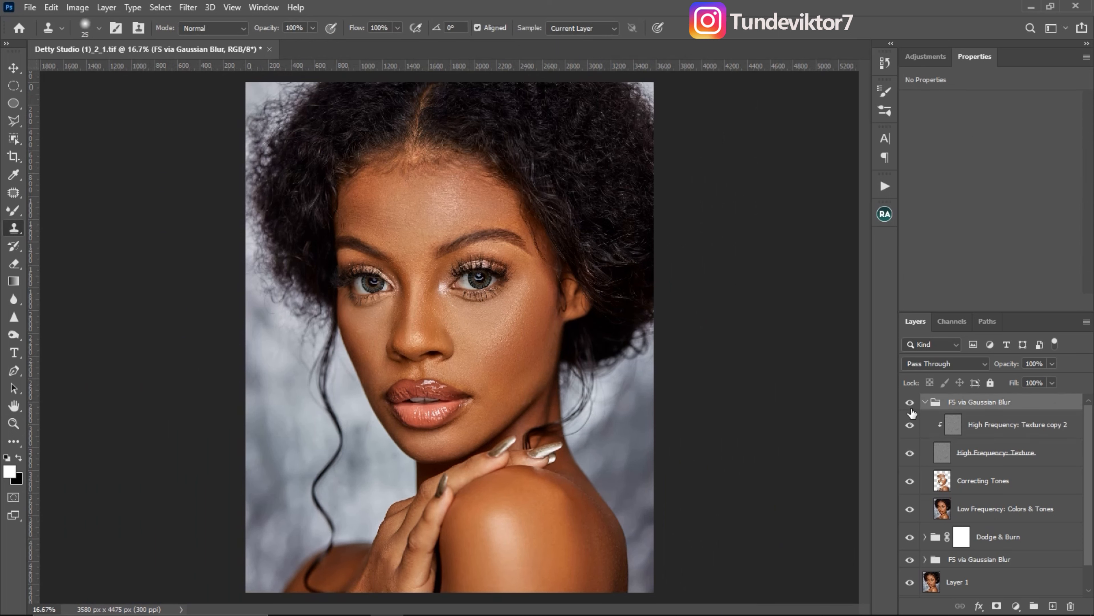
{"action": "left_click", "coordinate": [910, 402]}
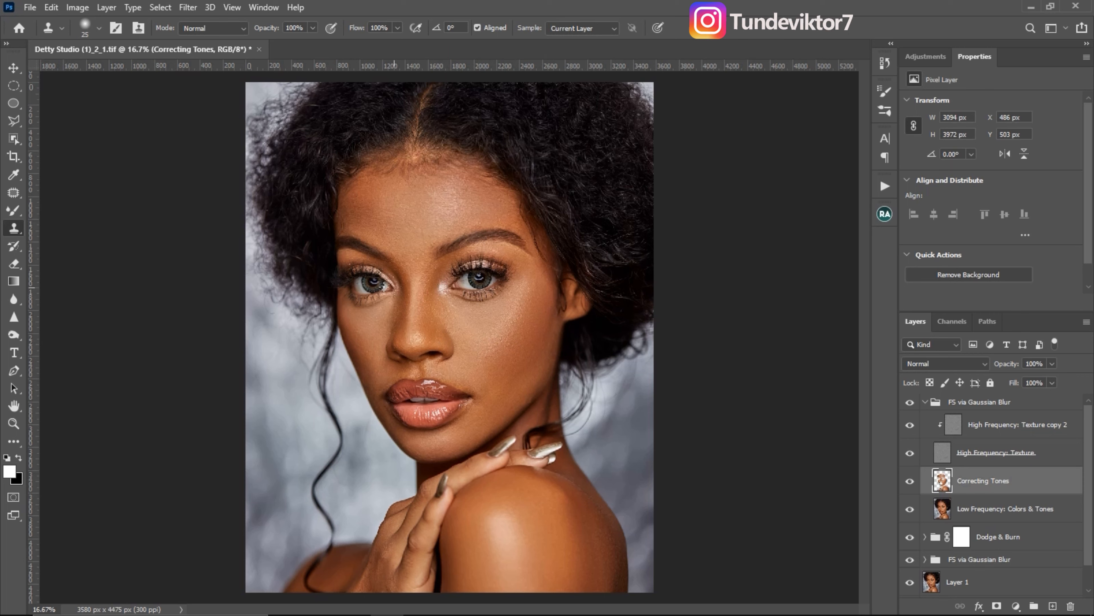
{"action": "key", "text": "ctrl+space"}
{"action": "left_click", "coordinate": [450, 315], "text": "ctrl"}
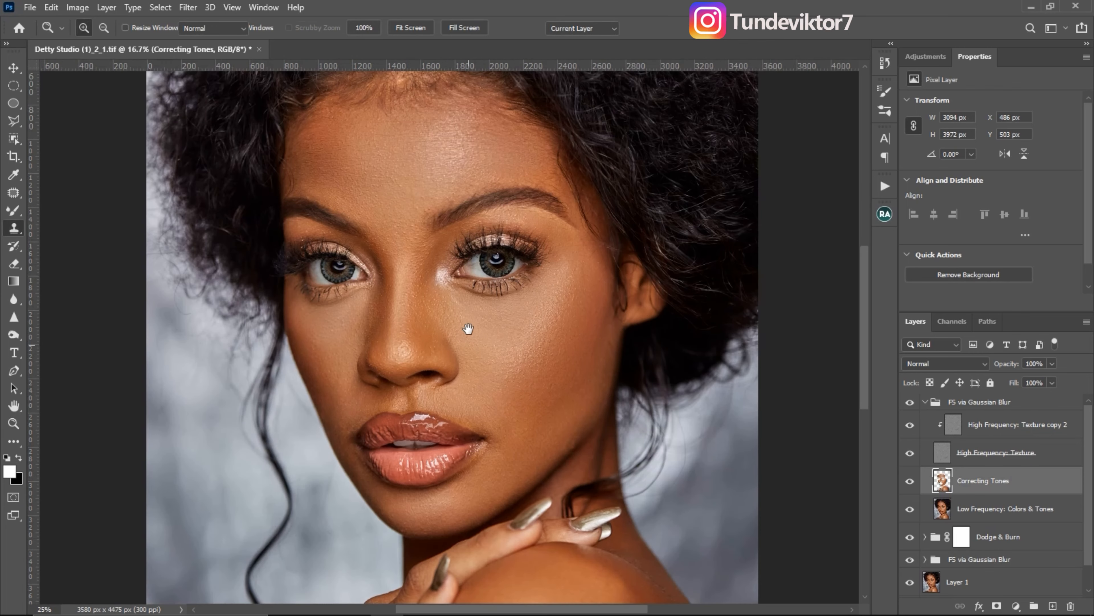
{"action": "left_click_drag", "start_coordinate": [454, 292], "coordinate": [440, 232]}
{"action": "key", "text": "z"}
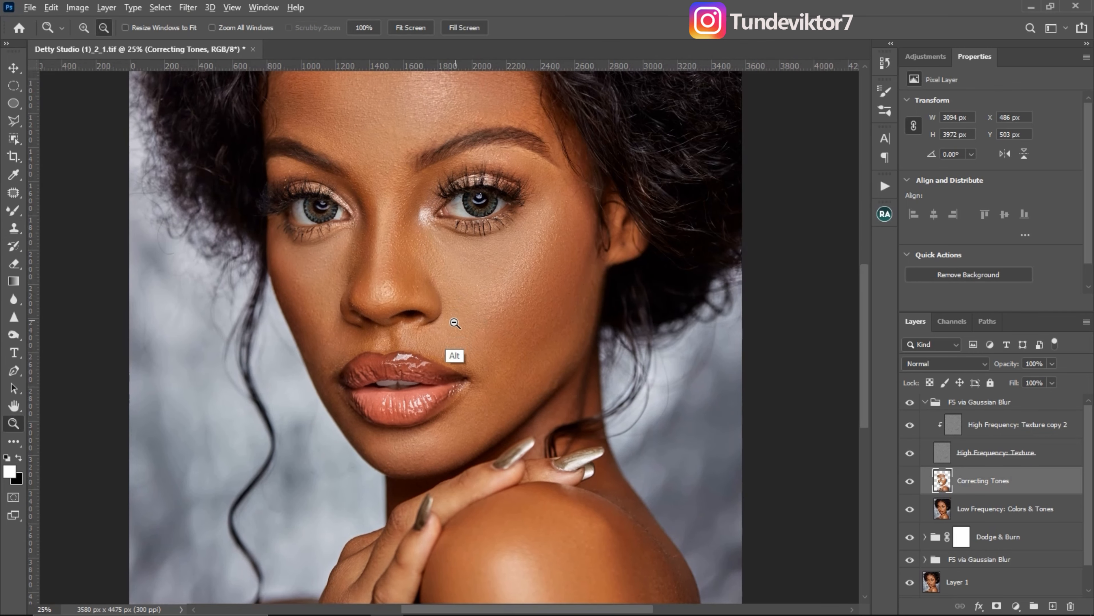
{"action": "left_click", "coordinate": [455, 343], "text": "alt"}
{"action": "left_click", "coordinate": [468, 309]}
{"action": "key", "text": "s"}
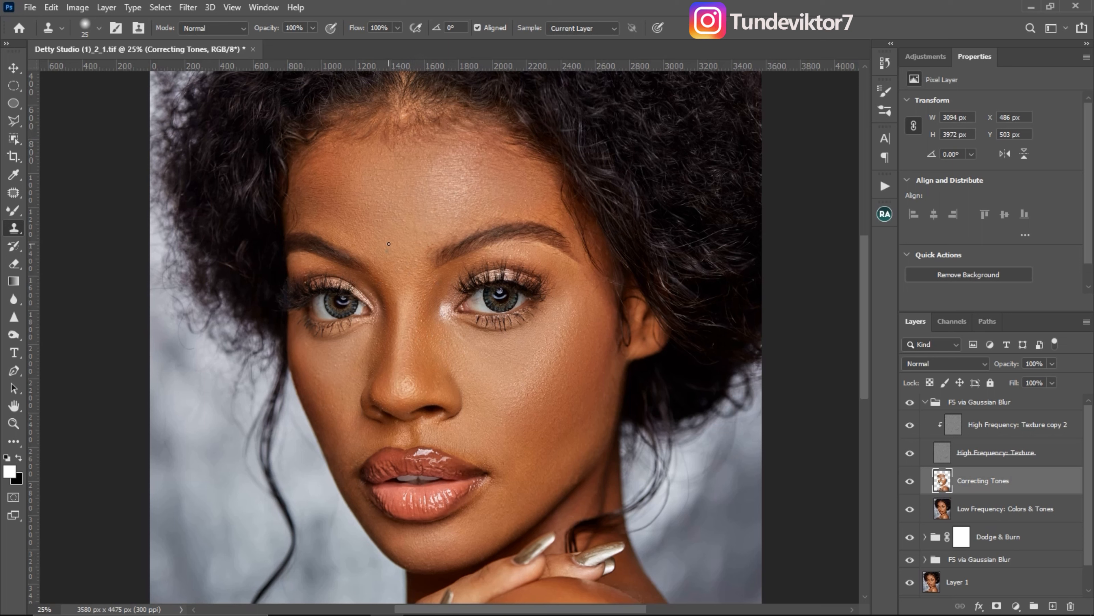
- Merge the Correcting Tones layer with the Low Frequency: Colors & Tones layer
{"action": "key", "text": "ctrl"}
{"action": "key", "text": "ctrl"}
{"action": "key", "text": "ctrl"}
{"action": "key", "text": "ctrl"}
{"action": "key", "text": "ctrl"}
{"action": "left_click", "coordinate": [996, 517], "text": "ctrl"}
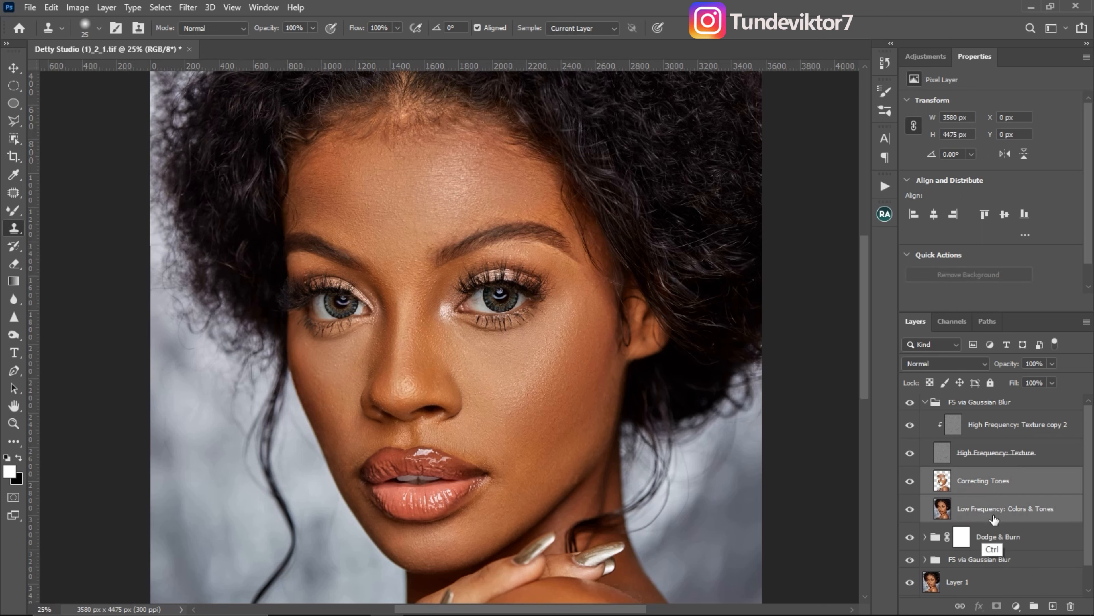
{"action": "key", "text": "ctrl+e"}
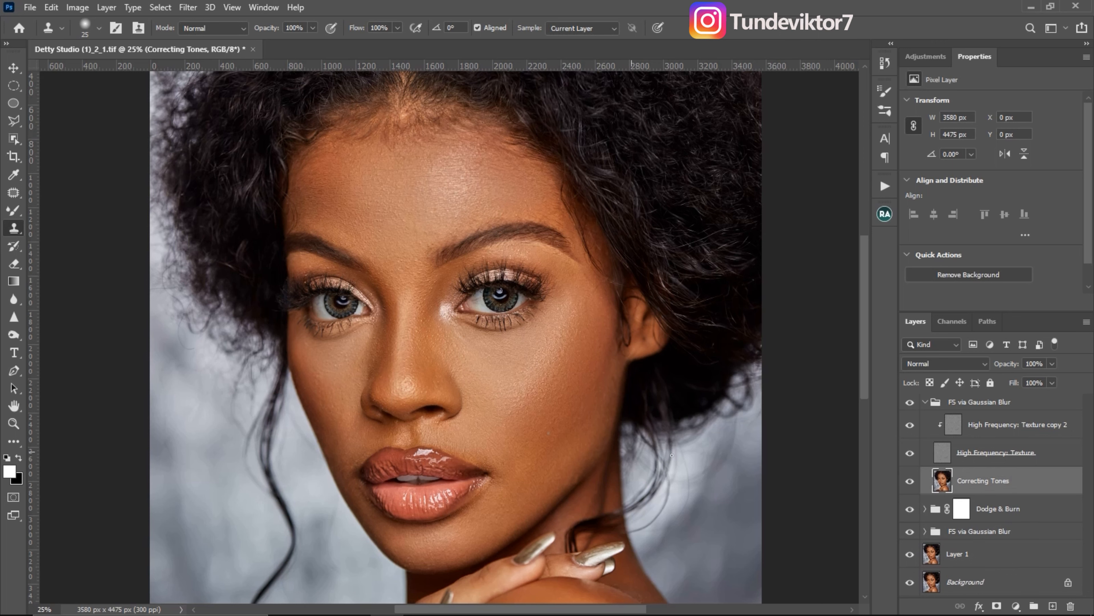
- Apply the Portraiture filter with the Enhance: Glamour preset to the Correcting Tones layer, sampling the cheek for the skin mask and outputting to a new layer
{"action": "left_click", "coordinate": [188, 7]}
{"action": "mouse_move", "coordinate": [313, 334]}
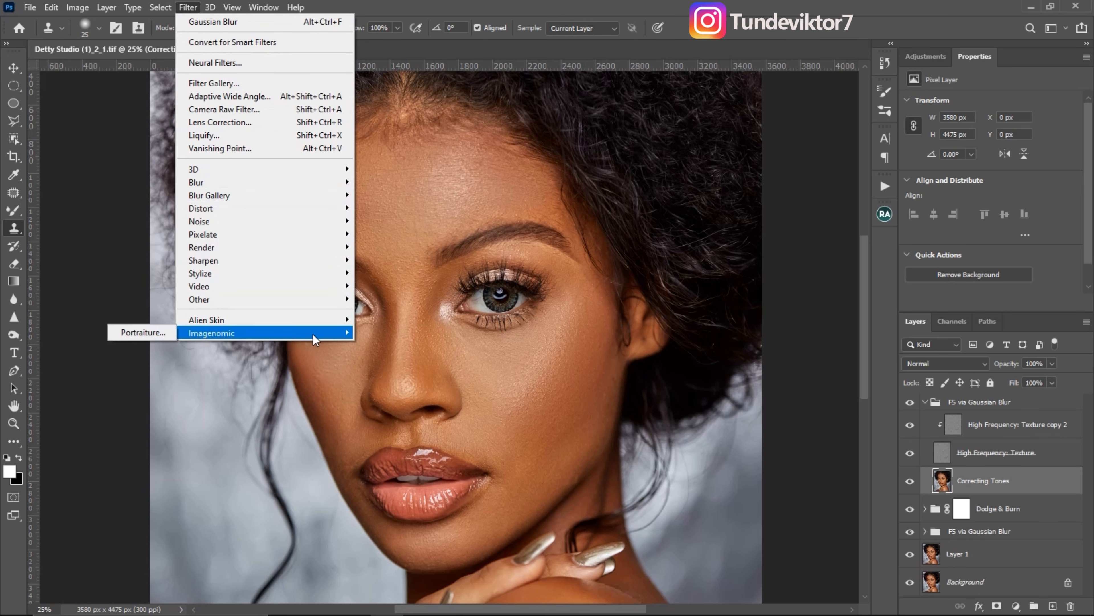
{"action": "left_click", "coordinate": [315, 335]}
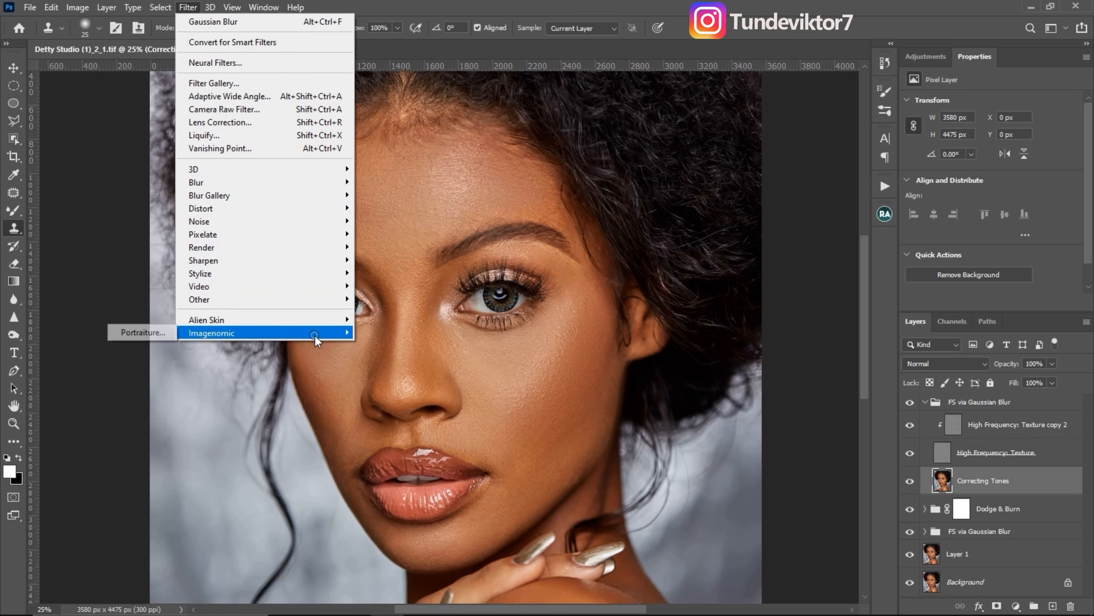
{"action": "left_click", "coordinate": [153, 332]}
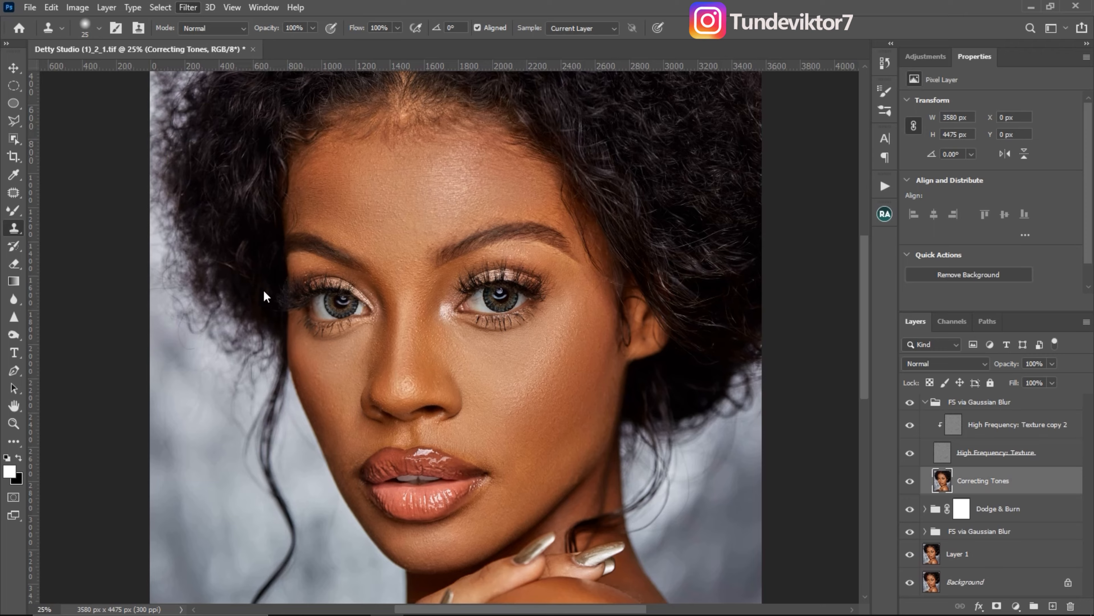
{"action": "left_click", "coordinate": [361, 340]}
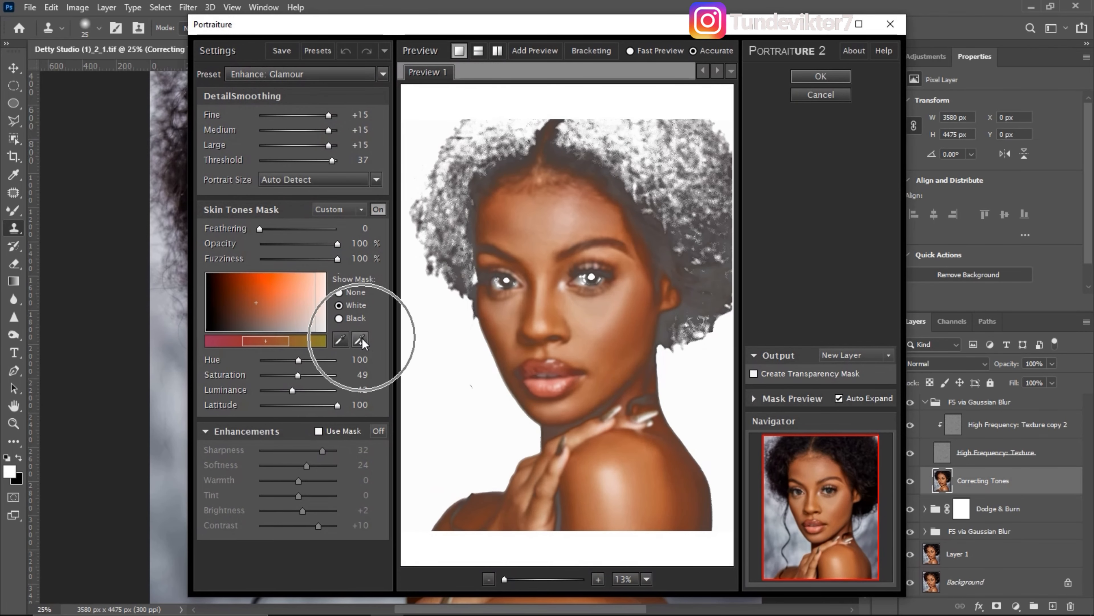
{"action": "left_click", "coordinate": [632, 319]}
{"action": "left_click_drag", "start_coordinate": [634, 319], "coordinate": [633, 296]}
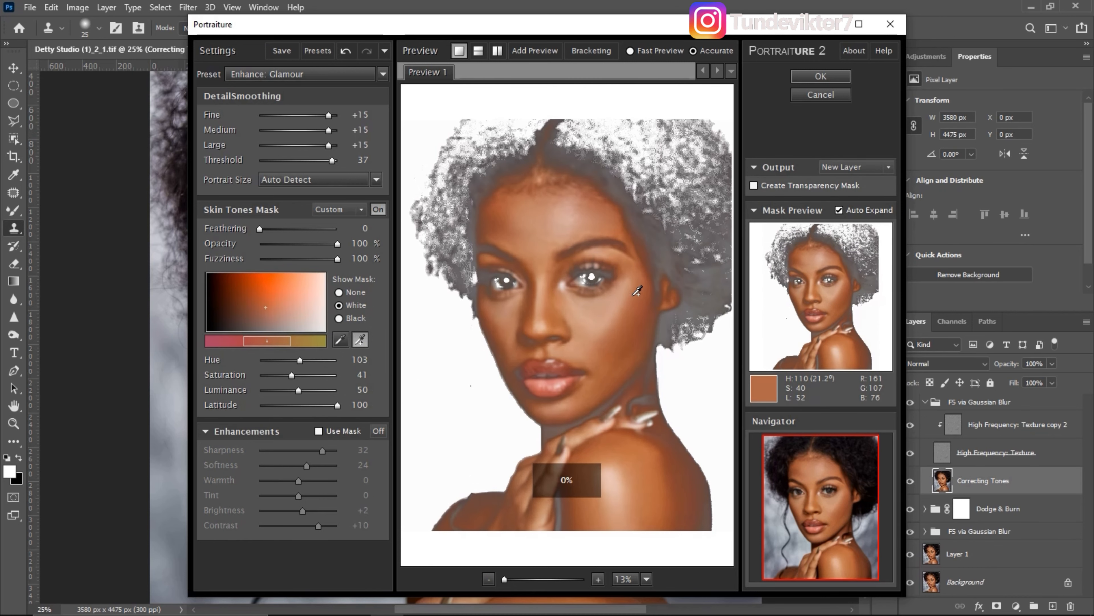
{"action": "left_click", "coordinate": [821, 76]}
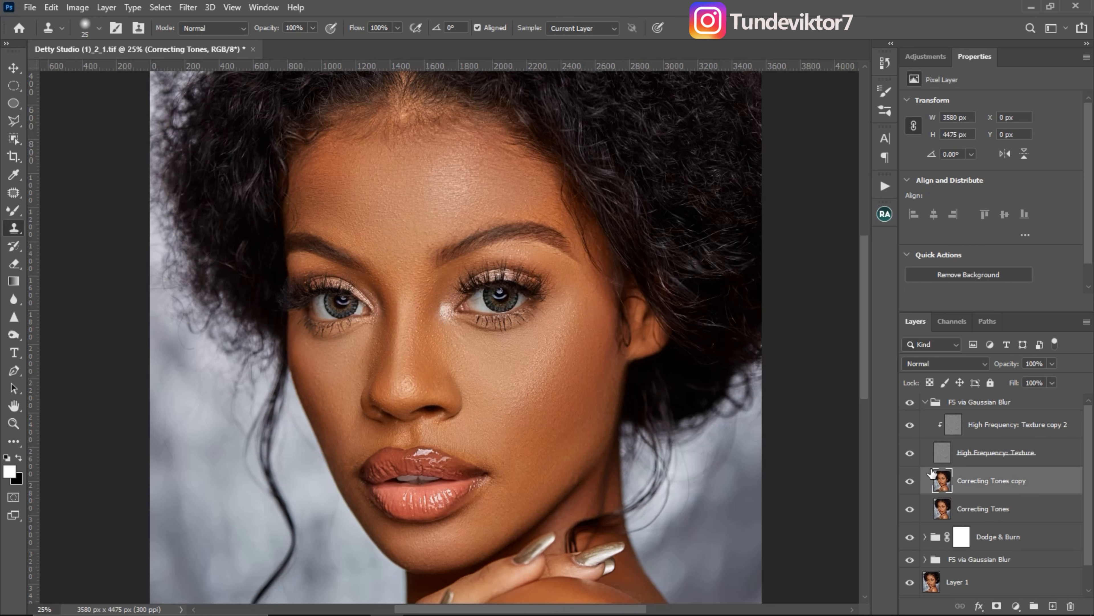
- Compare the skin with the Correcting Tones copy layer hidden and shown, and review the whole portrait
{"action": "left_click", "coordinate": [909, 481]}
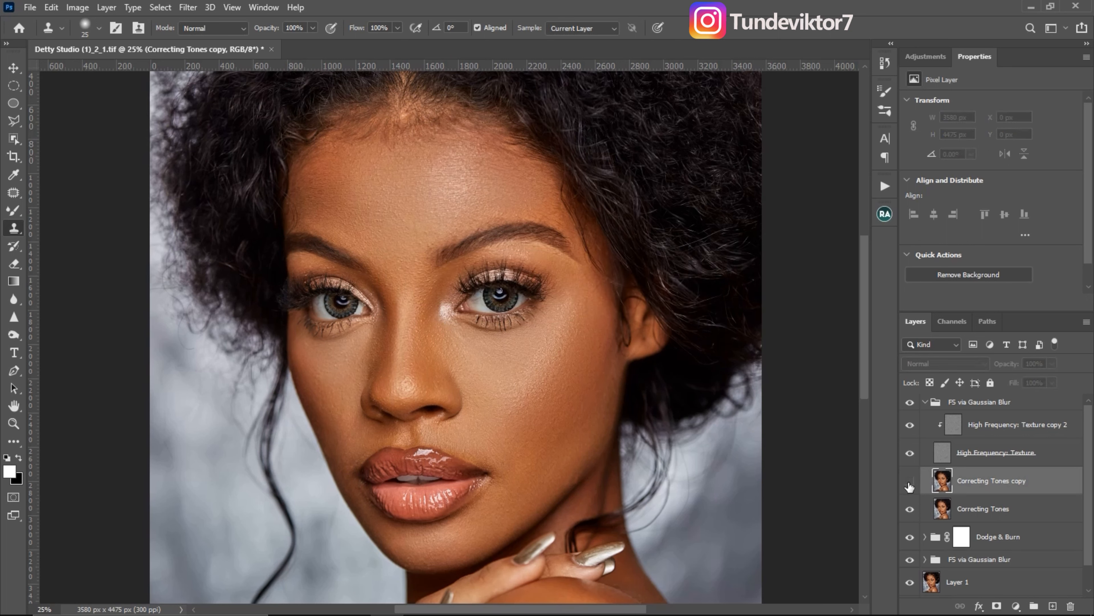
{"action": "left_click", "coordinate": [910, 481]}
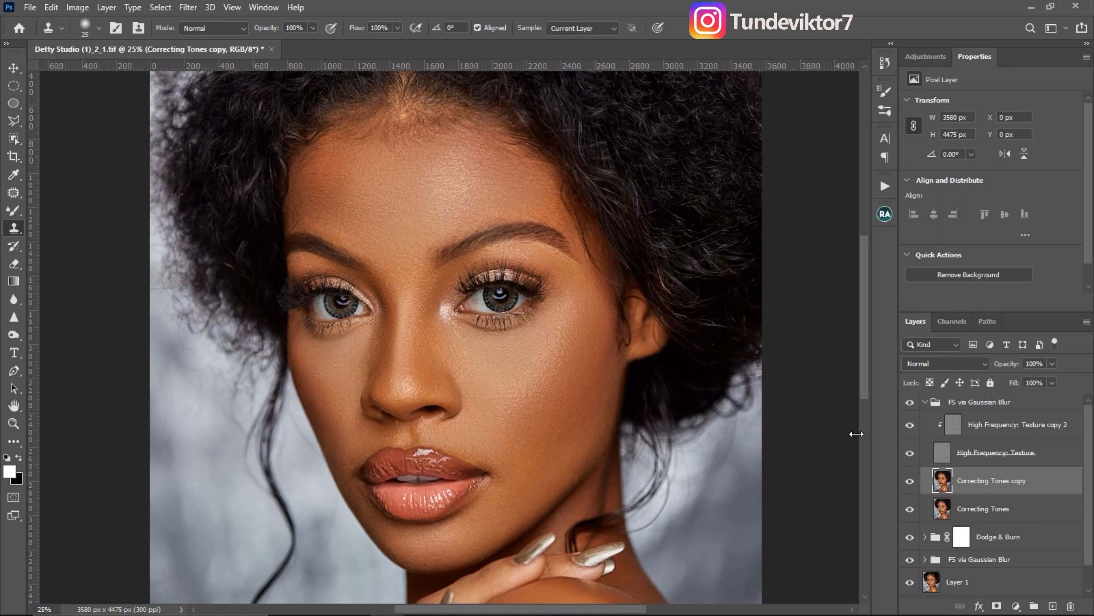
{"action": "left_click", "coordinate": [910, 482]}
{"action": "left_click", "coordinate": [910, 482]}
{"action": "key", "text": "z"}
{"action": "left_click", "coordinate": [457, 367], "text": "alt"}
{"action": "left_click", "coordinate": [478, 377], "text": "alt"}
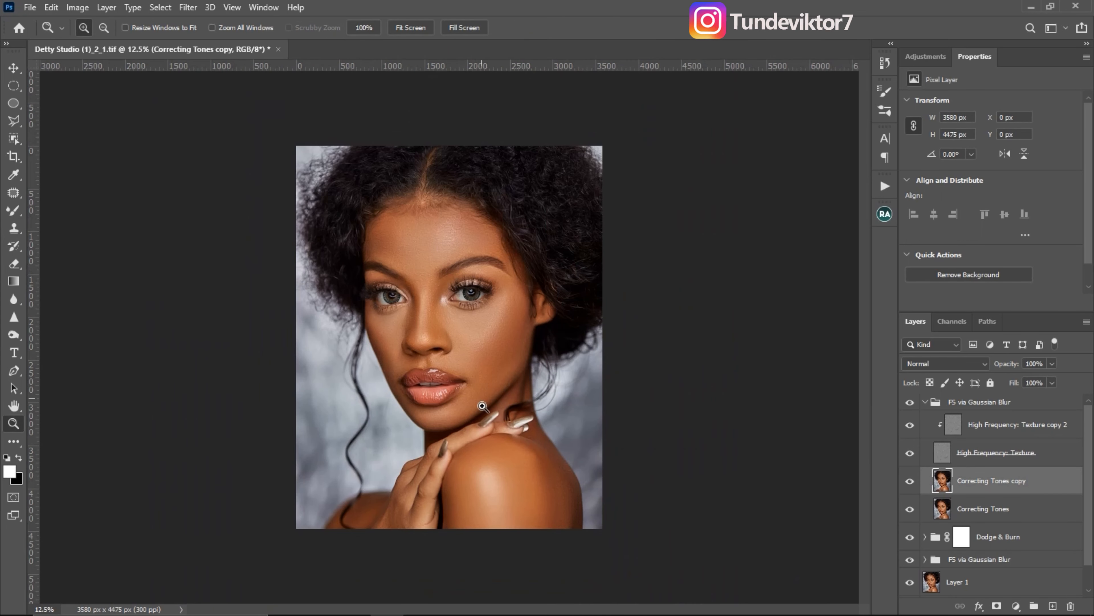
{"action": "left_click", "coordinate": [491, 374]}
{"action": "left_click", "coordinate": [497, 366], "text": "alt"}
{"action": "key", "text": "s"}
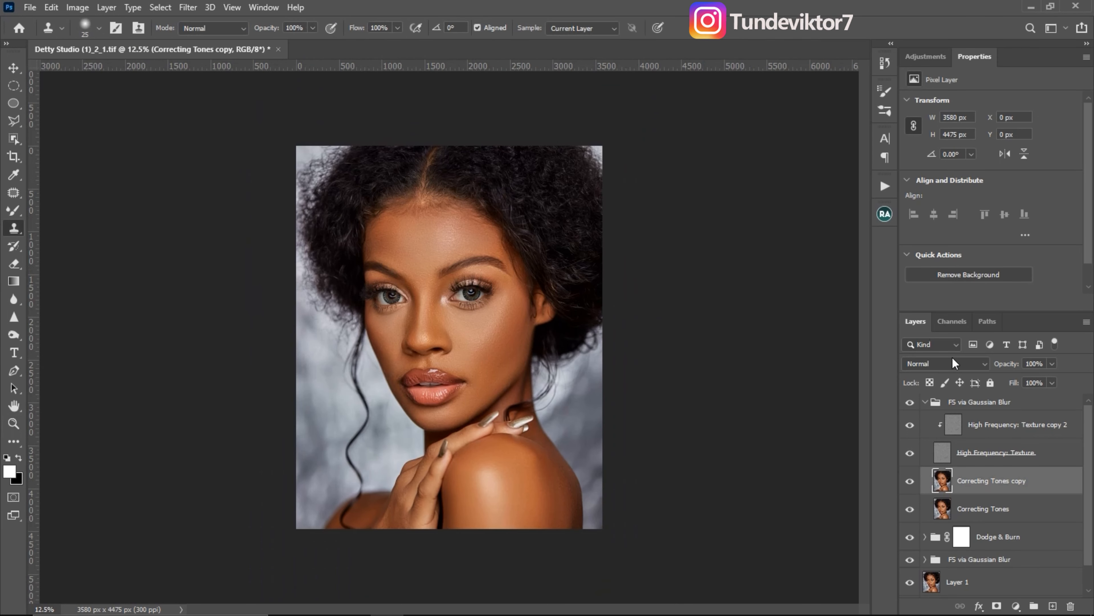
- Collapse the upper FS via Gaussian Blur group and compare the retouched portrait with the original Background layer
{"action": "left_click", "coordinate": [925, 402]}
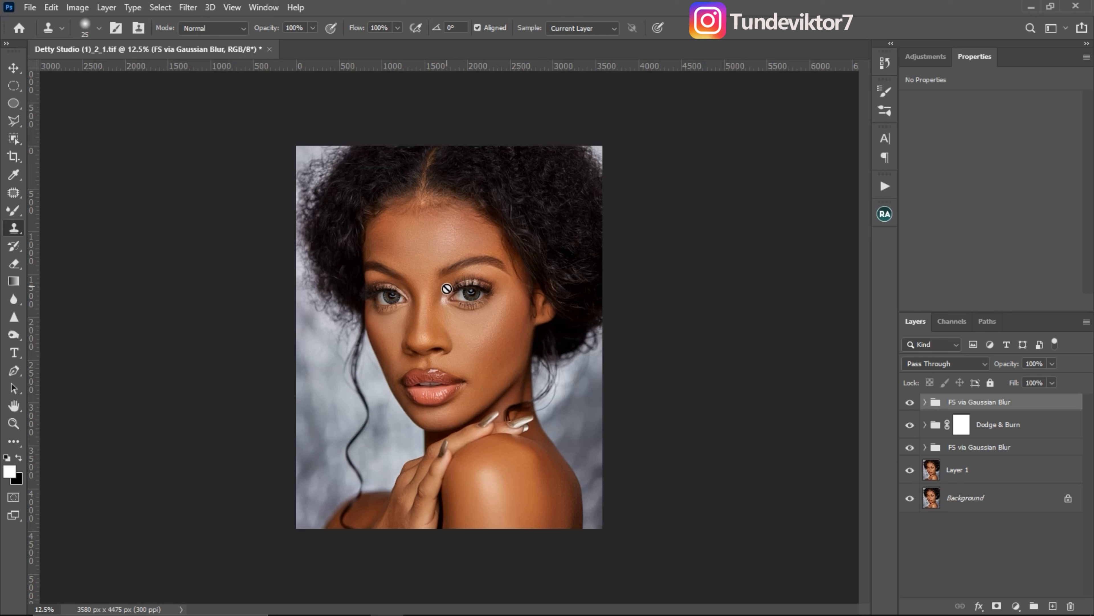
{"action": "left_click", "coordinate": [910, 498], "text": "alt"}
{"action": "left_click", "coordinate": [910, 498], "text": "alt"}
{"action": "key", "text": "z"}
{"action": "left_click", "coordinate": [449, 337]}
{"action": "key", "text": "s"}
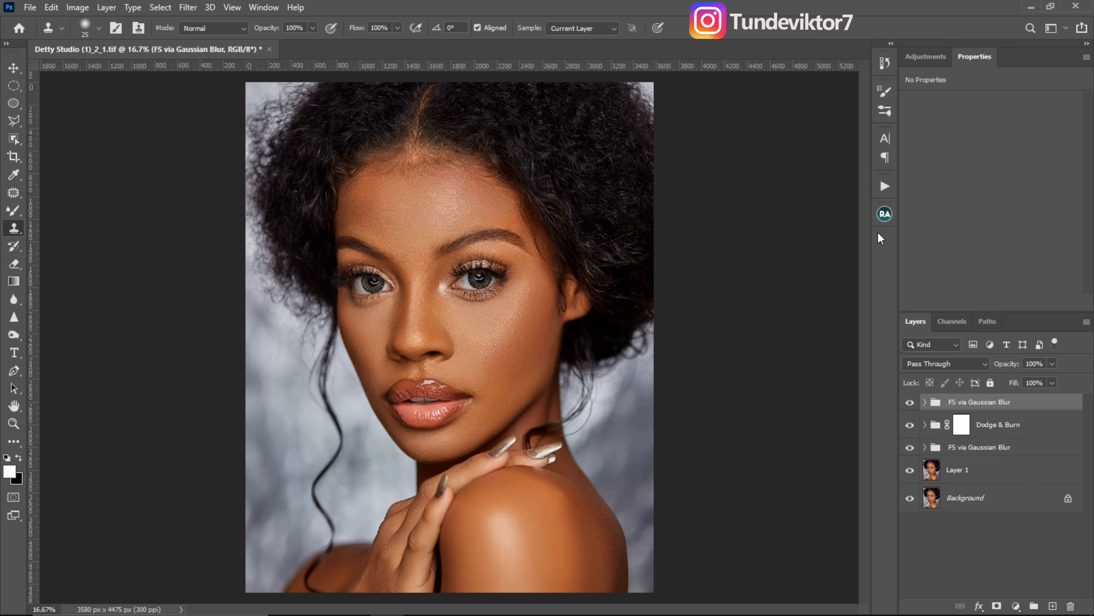
- Try the Beauty Retouch DB Curves setup by inspecting its Dodge Curve and Burn Curve layers, and delete that new group
{"action": "left_click", "coordinate": [886, 214]}
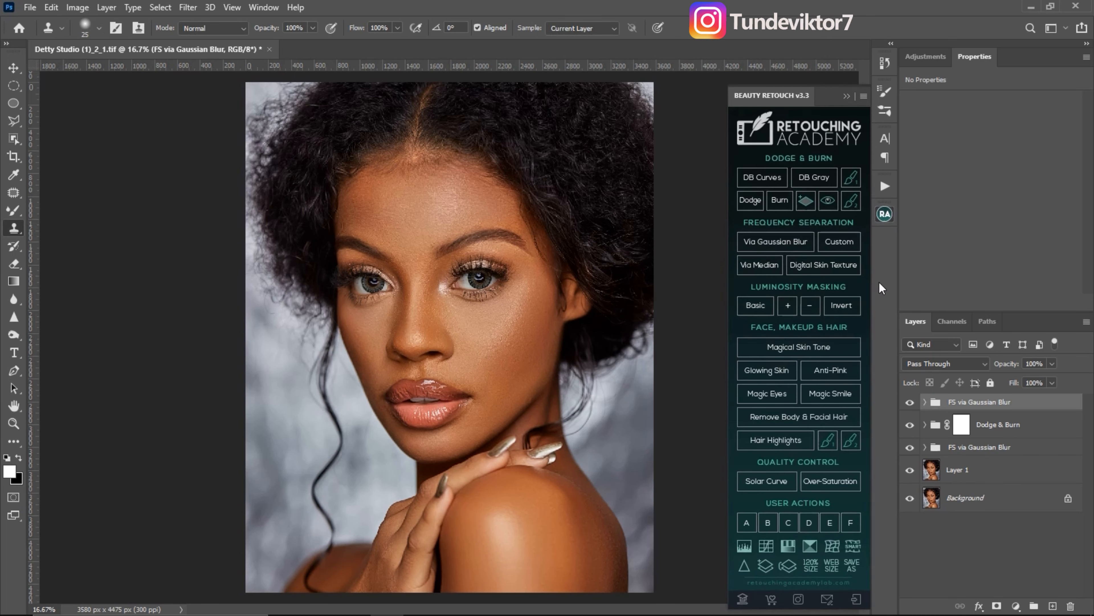
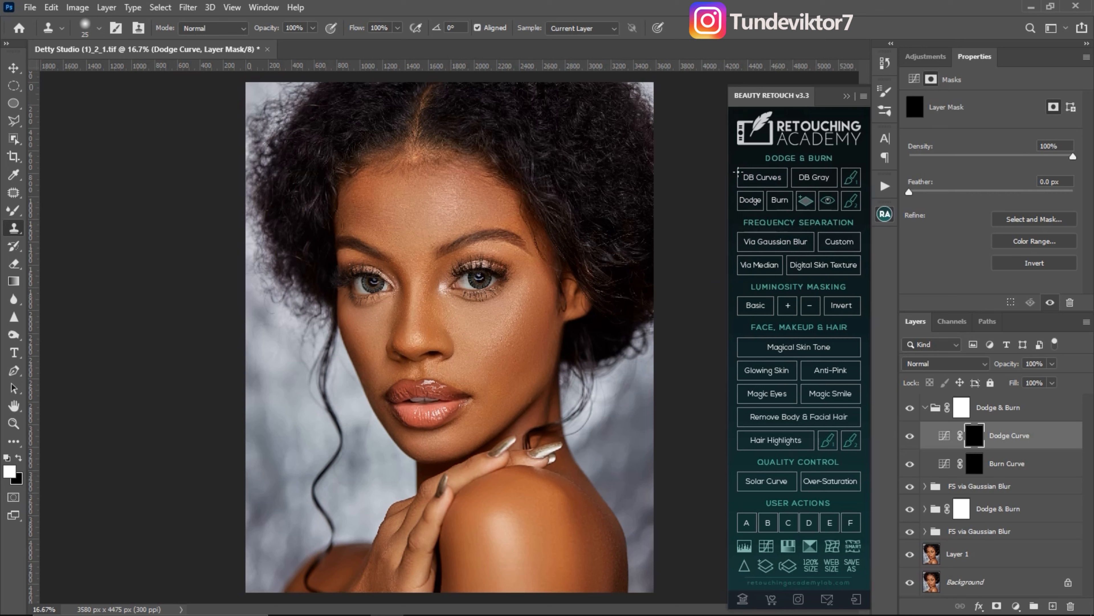
{"action": "left_click", "coordinate": [945, 434]}
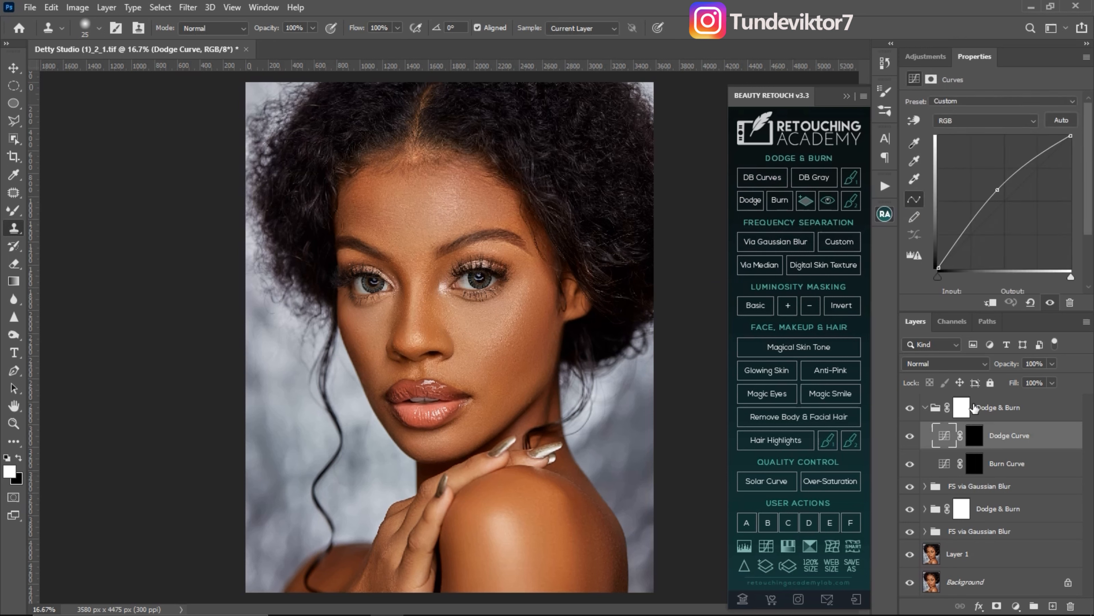
{"action": "left_click", "coordinate": [979, 461]}
{"action": "left_click", "coordinate": [946, 464]}
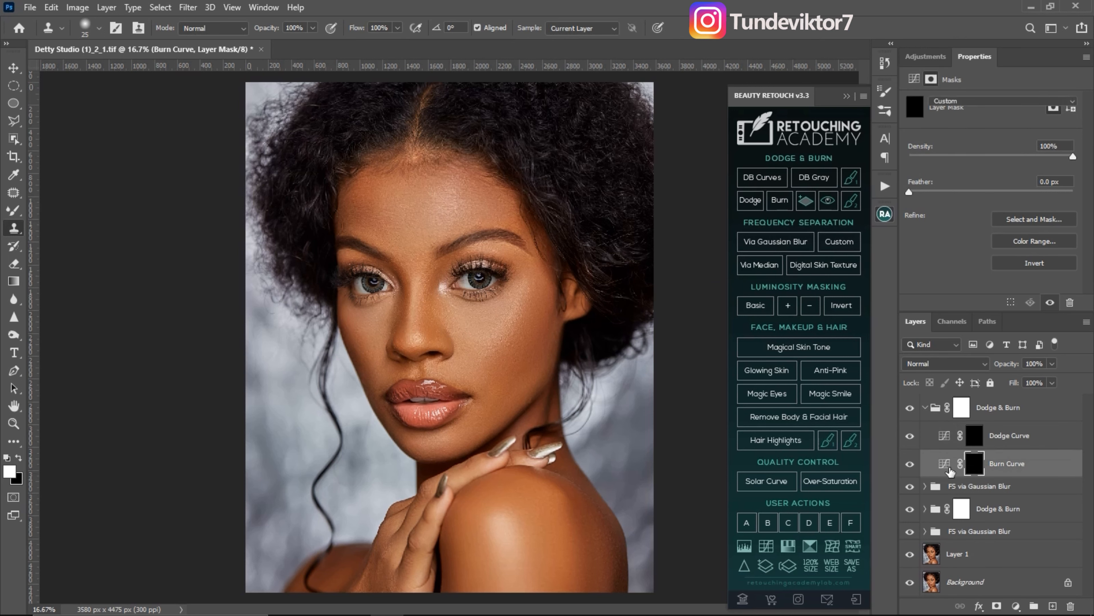
{"action": "left_click", "coordinate": [982, 400]}
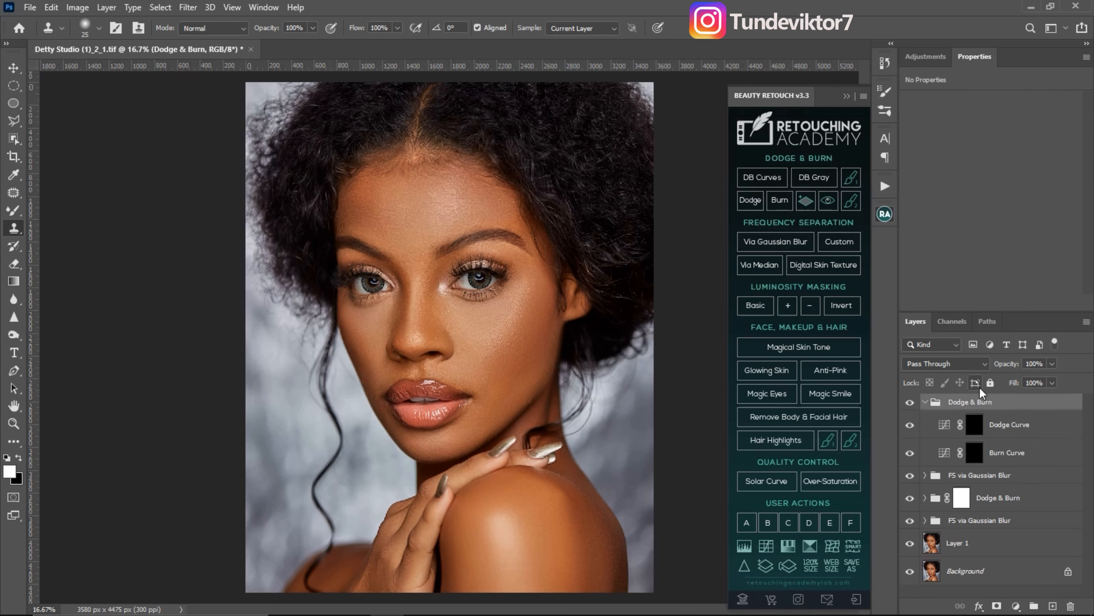
{"action": "key", "text": "Delete"}
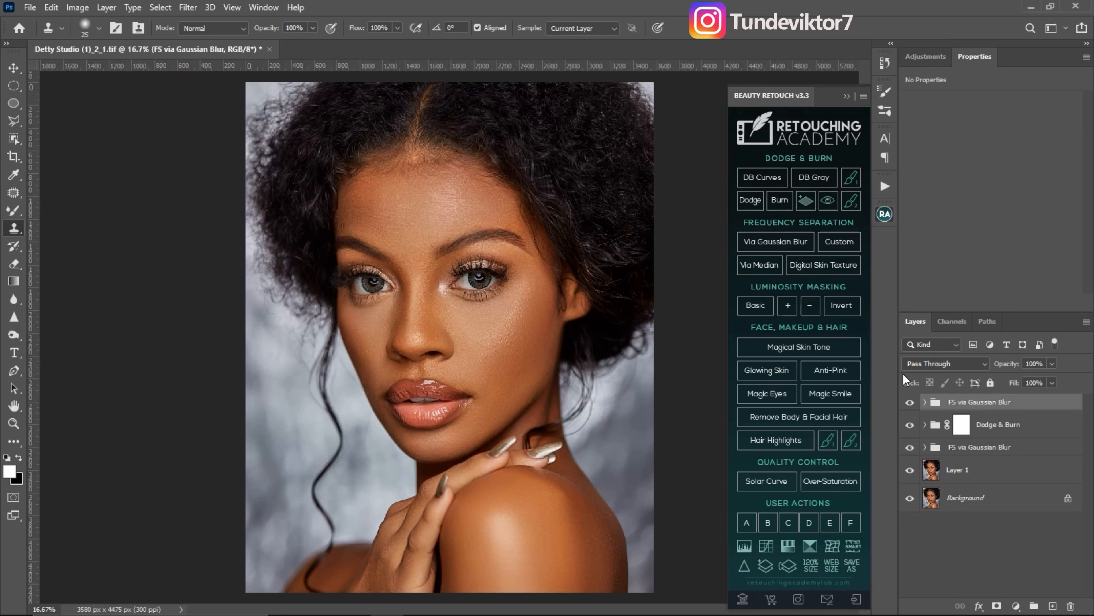
- Add a Curves adjustment layer with the Lighter (RGB) preset above all groups and name it dodge
{"action": "left_click", "coordinate": [926, 57]}
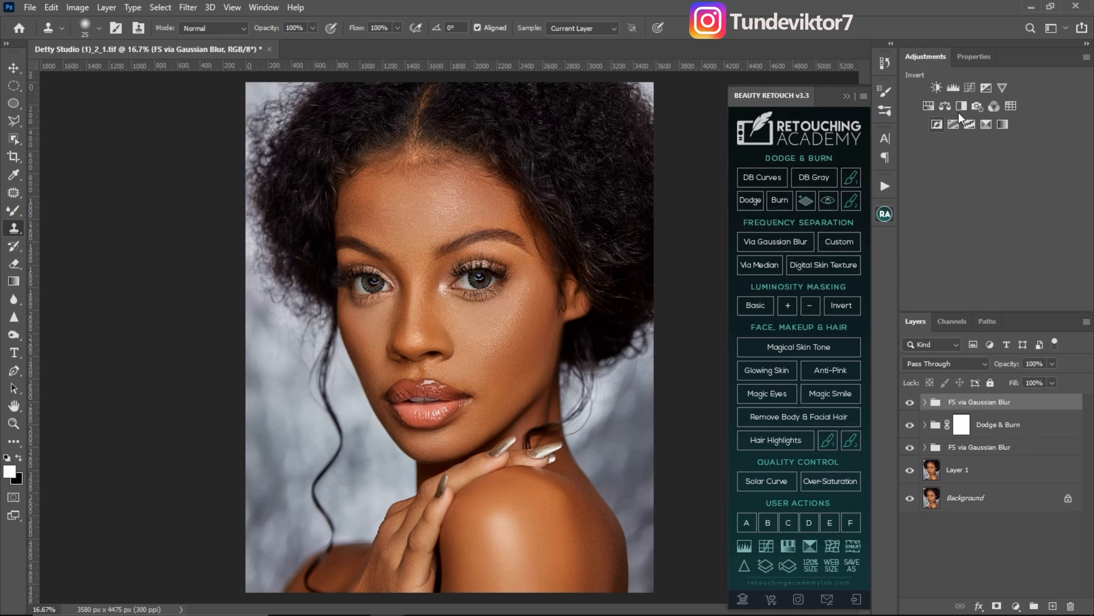
{"action": "left_click", "coordinate": [970, 88]}
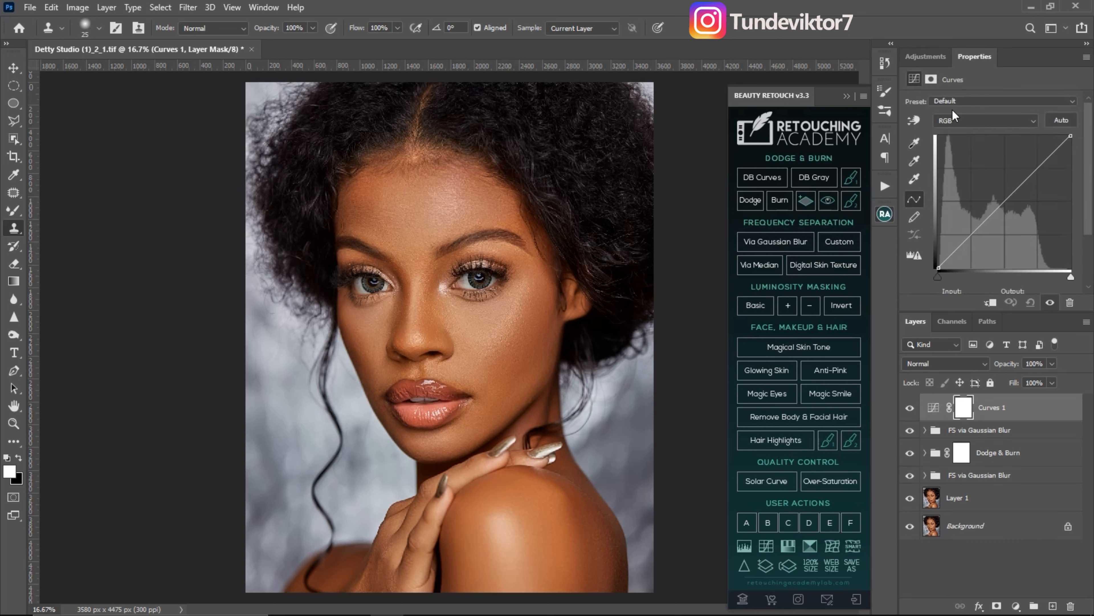
{"action": "left_click", "coordinate": [970, 102]}
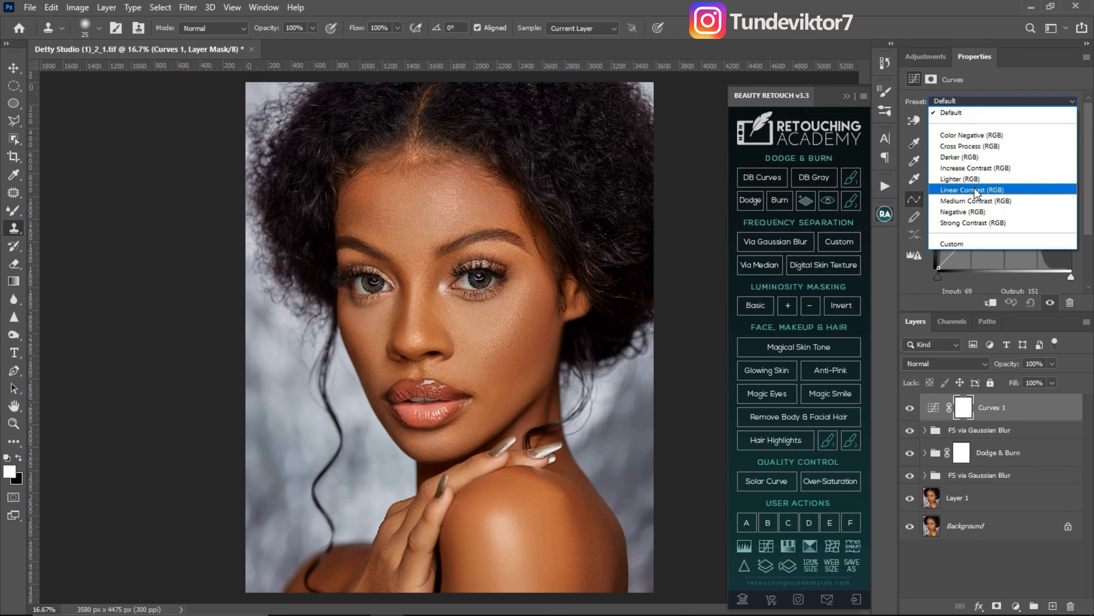
{"action": "left_click", "coordinate": [967, 194]}
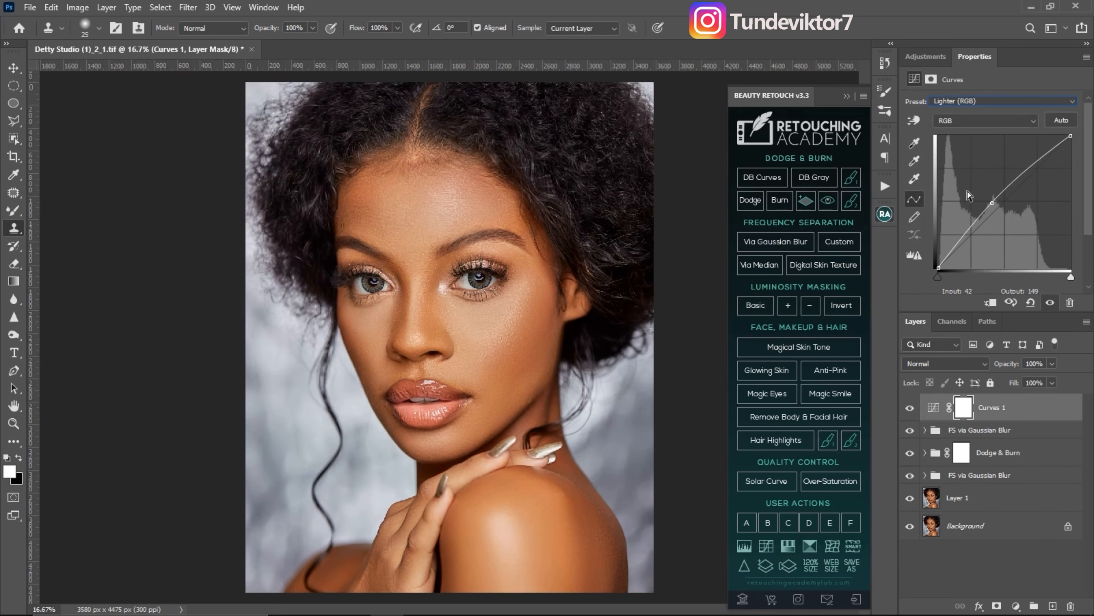
{"action": "left_click", "coordinate": [995, 411]}
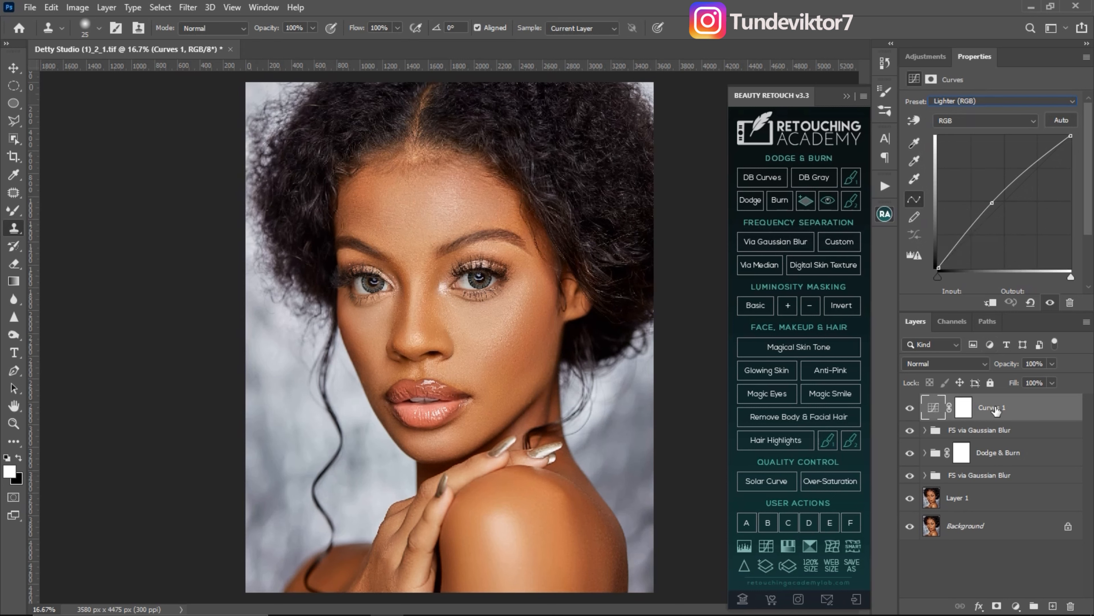
{"action": "double_click", "coordinate": [998, 411]}
{"action": "type", "text": "do"}
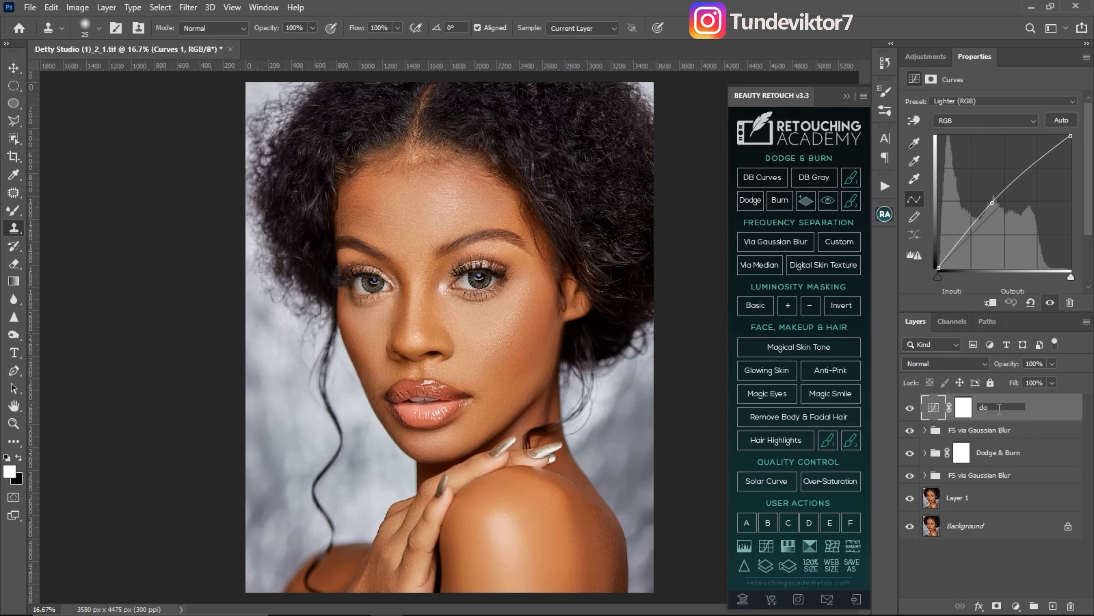
{"action": "type", "text": "dge"}
{"action": "key", "text": "Return"}
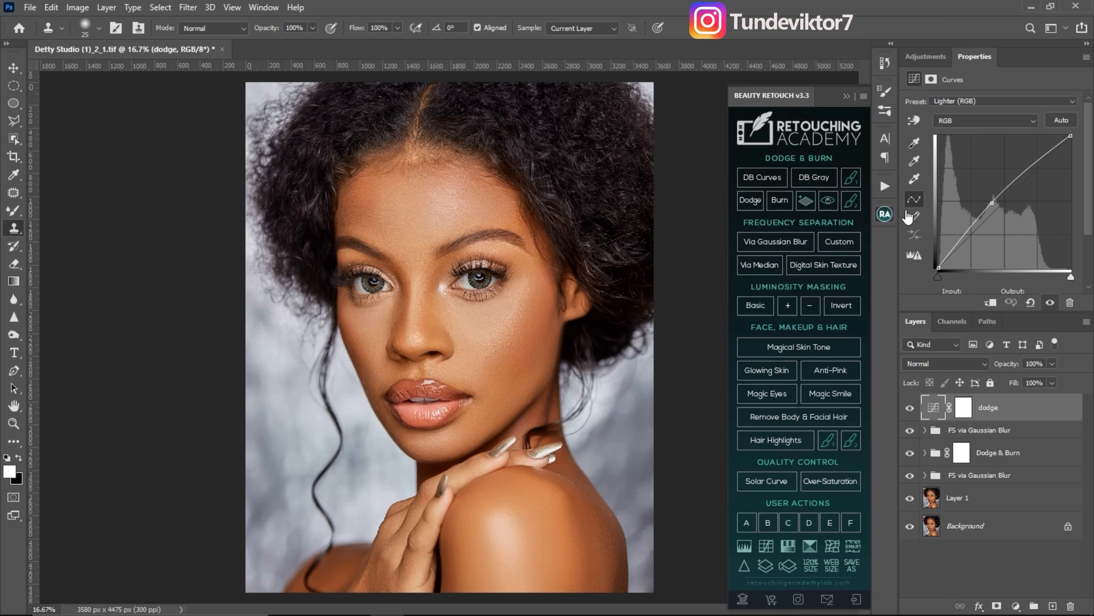
- Add a second Curves adjustment layer with the Darker (RGB) preset above the dodge layer and name it burn
{"action": "left_click", "coordinate": [927, 57]}
{"action": "left_click", "coordinate": [969, 87]}
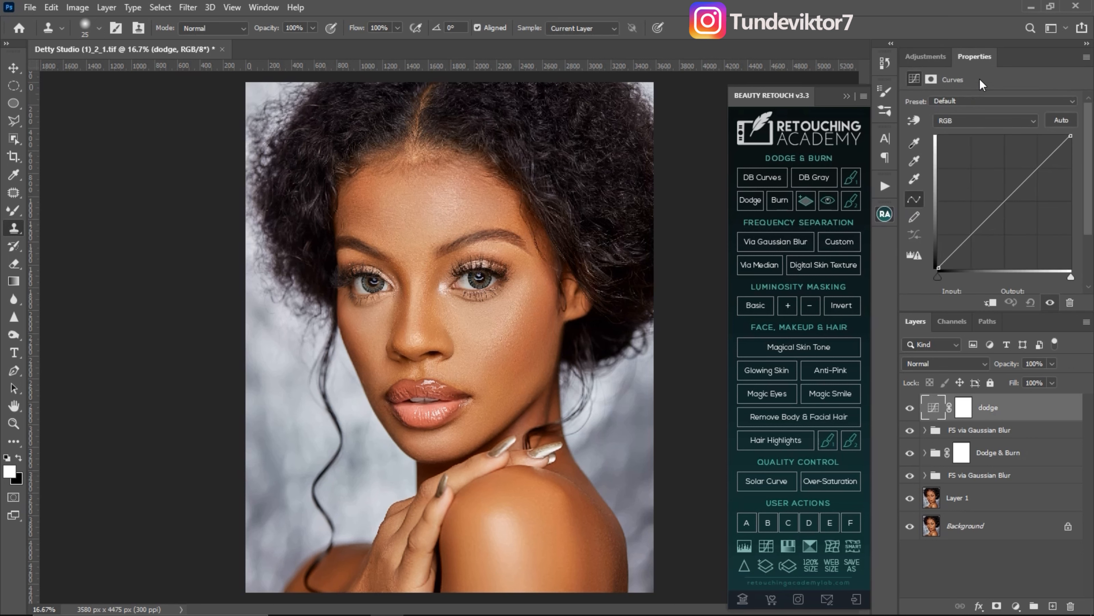
{"action": "left_click", "coordinate": [967, 100]}
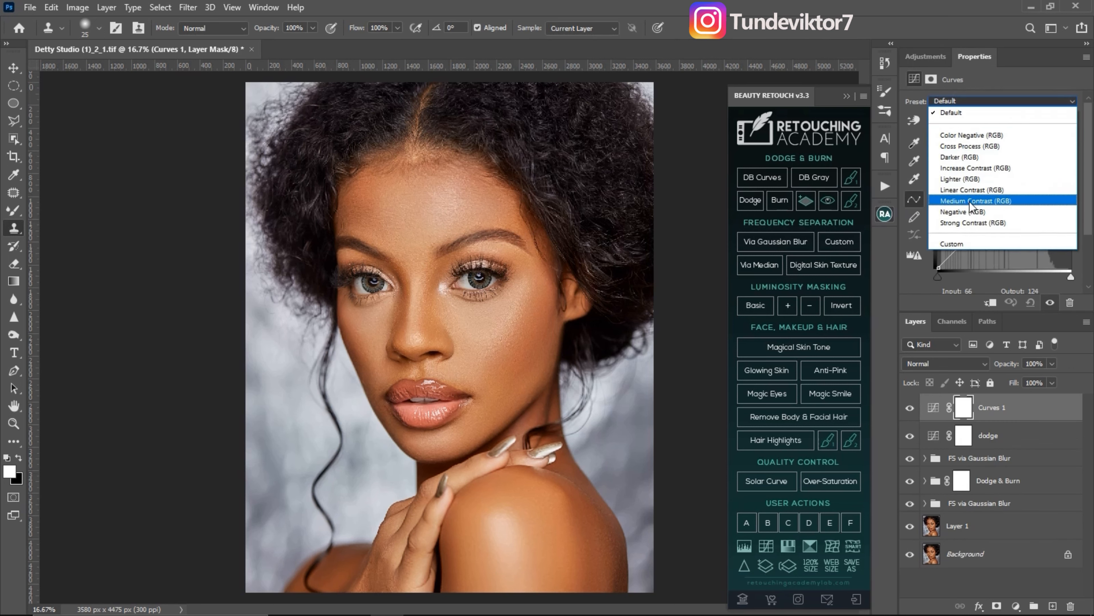
{"action": "left_click", "coordinate": [973, 158]}
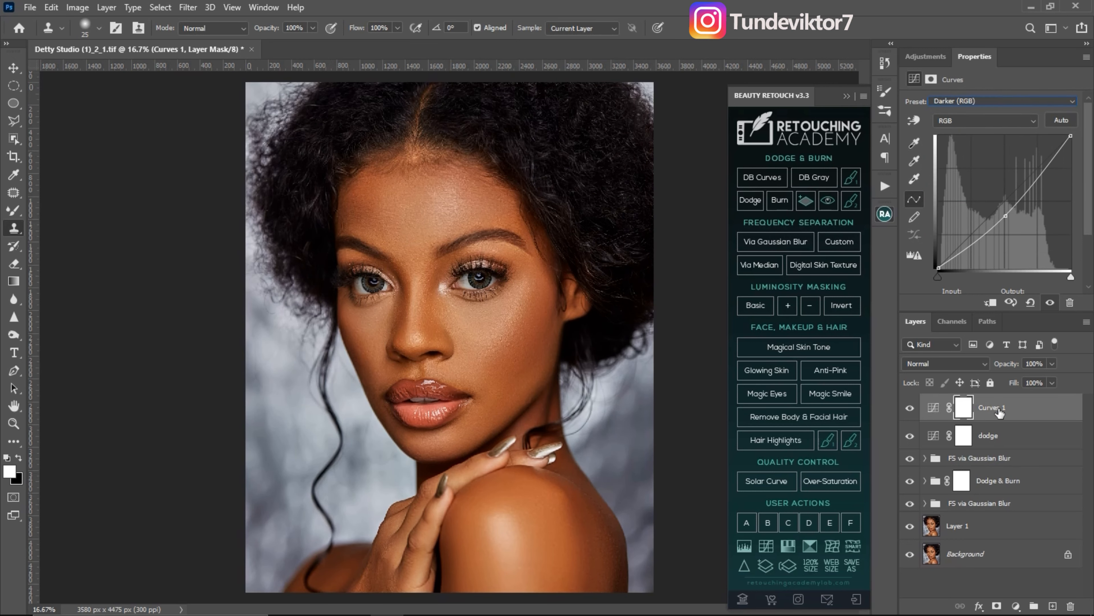
{"action": "double_click", "coordinate": [998, 408]}
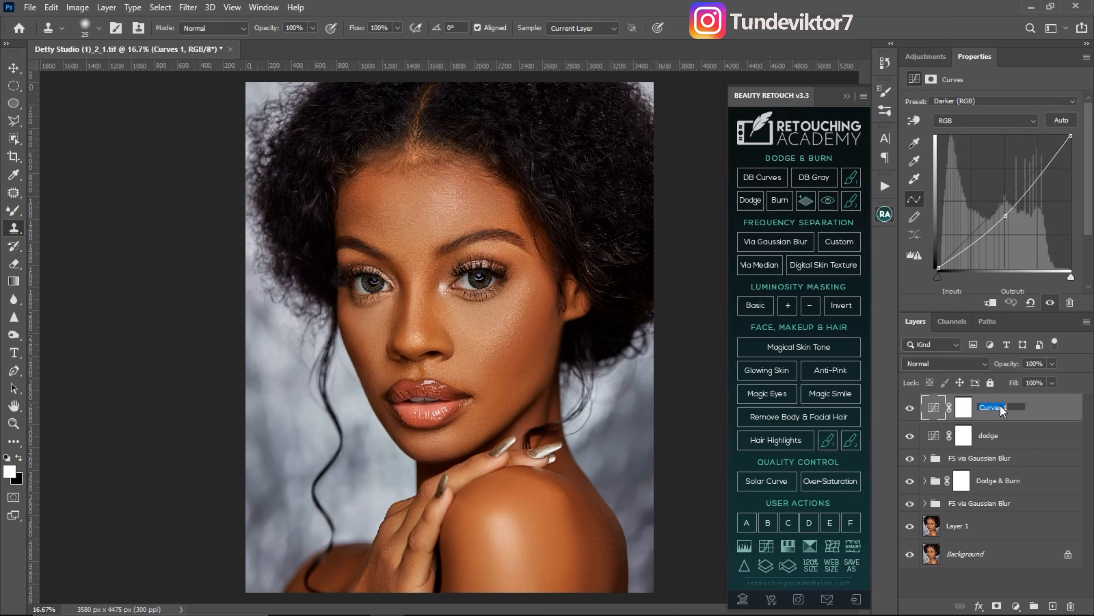
{"action": "type", "text": "burn"}
{"action": "key", "text": "Return"}
- Invert the layer masks of the burn and dodge curves to black
{"action": "left_click", "coordinate": [974, 409]}
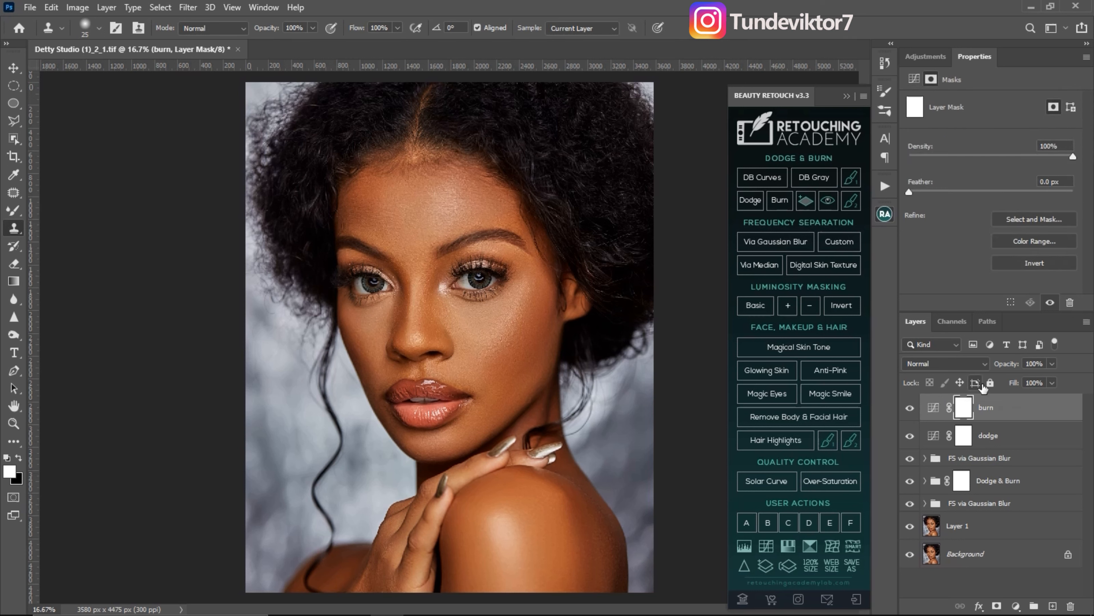
{"action": "key", "text": "ctrl+i"}
{"action": "left_click", "coordinate": [967, 434]}
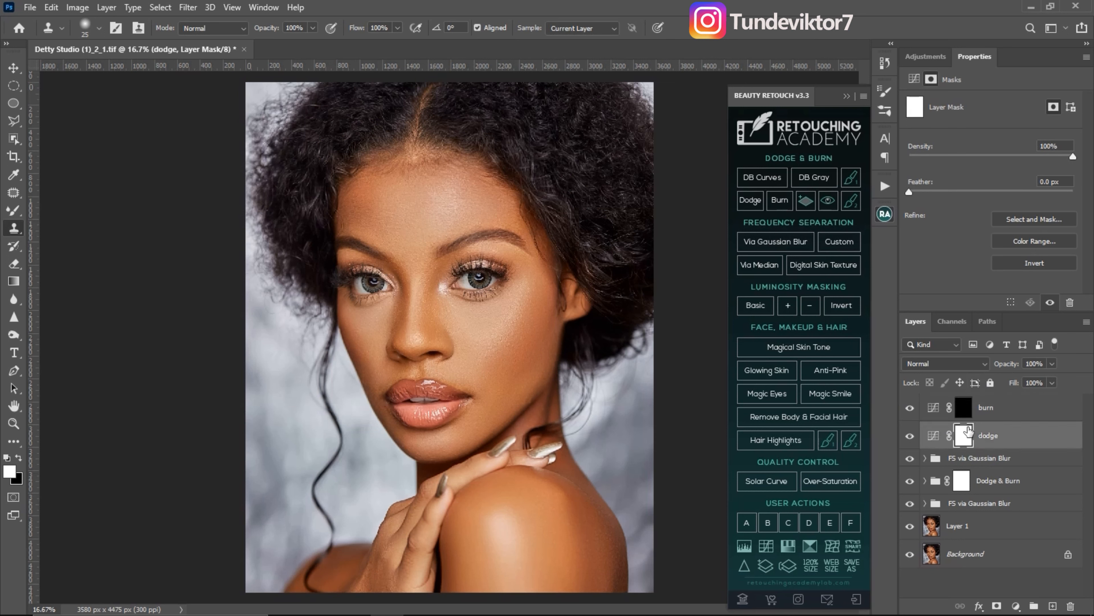
{"action": "key", "text": "ctrl+i"}
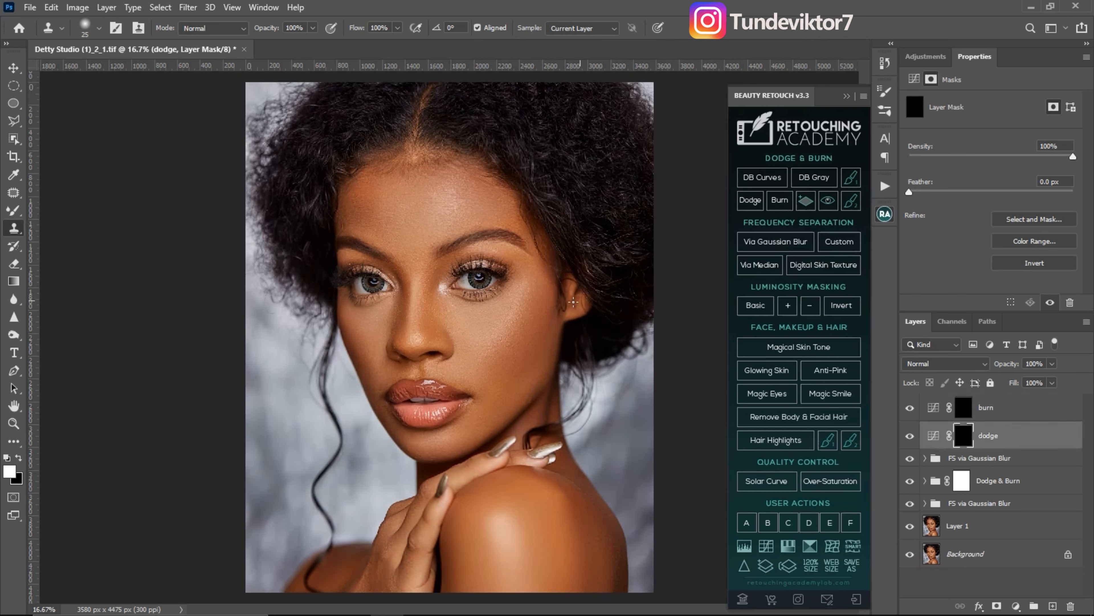
- Group the burn and dodge curves layers together
{"action": "left_click", "coordinate": [998, 409]}
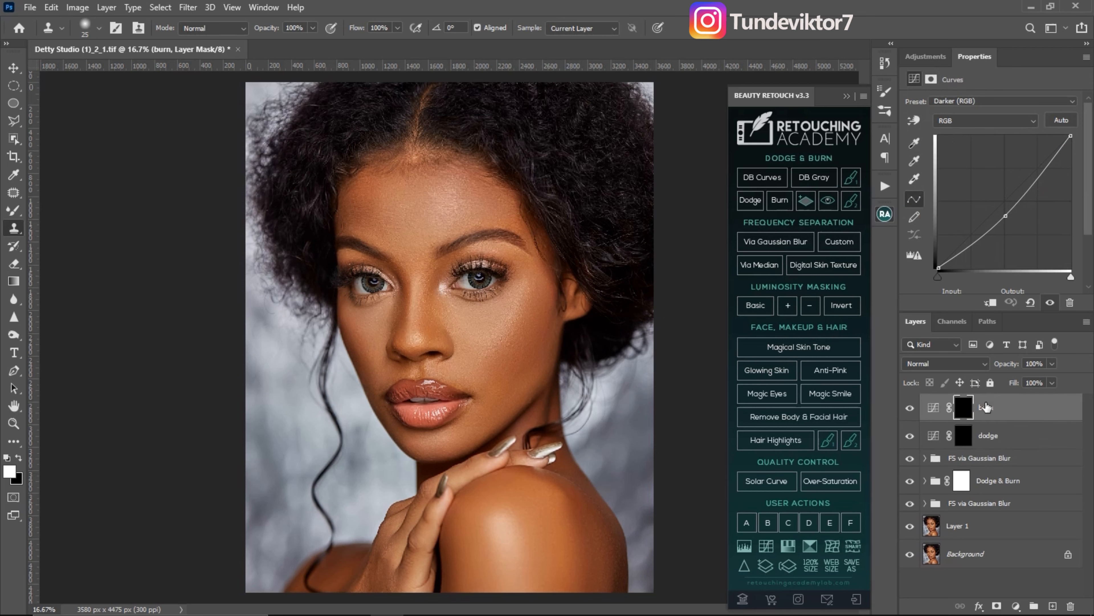
{"action": "left_click", "coordinate": [993, 437], "text": "shift"}
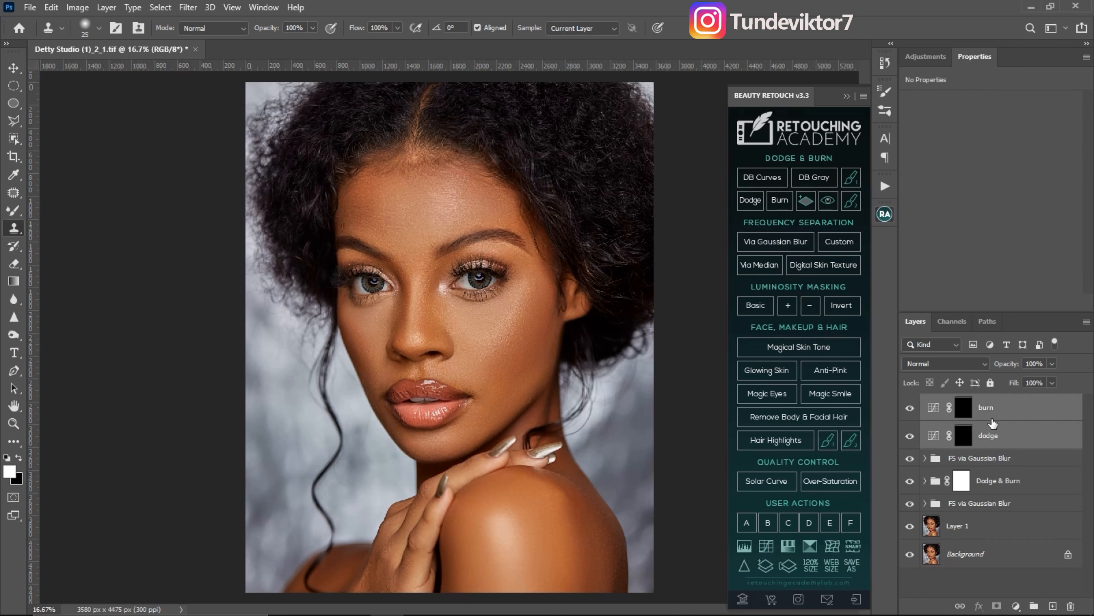
{"action": "key", "text": "ctrl+g"}
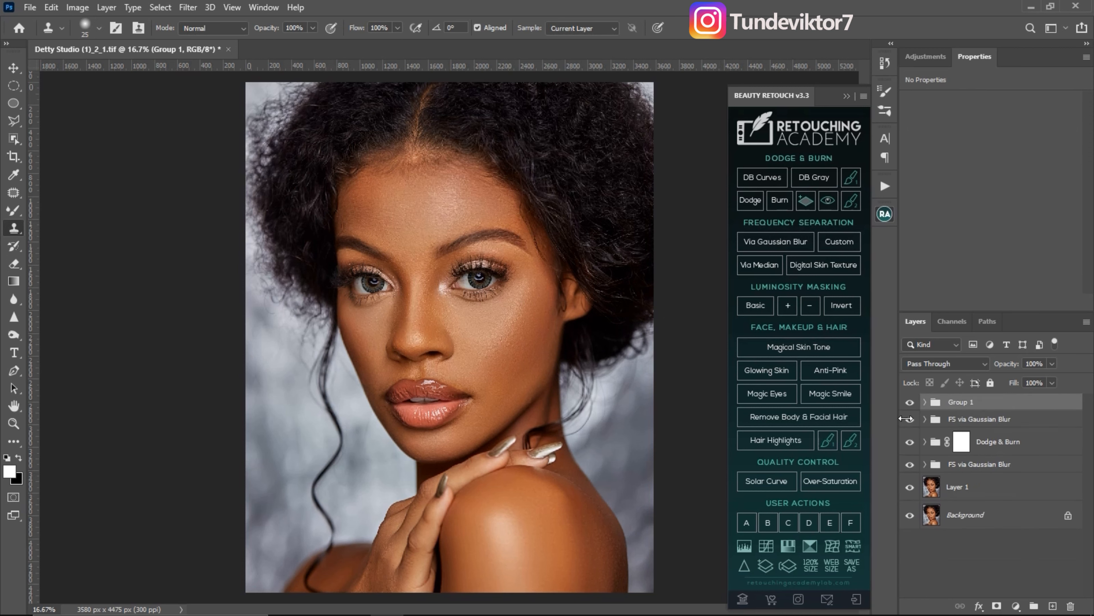
- Add a layer mask to the group holding the burn and dodge curves and rename the group DnB
{"action": "left_click", "coordinate": [997, 606]}
{"action": "double_click", "coordinate": [986, 407]}
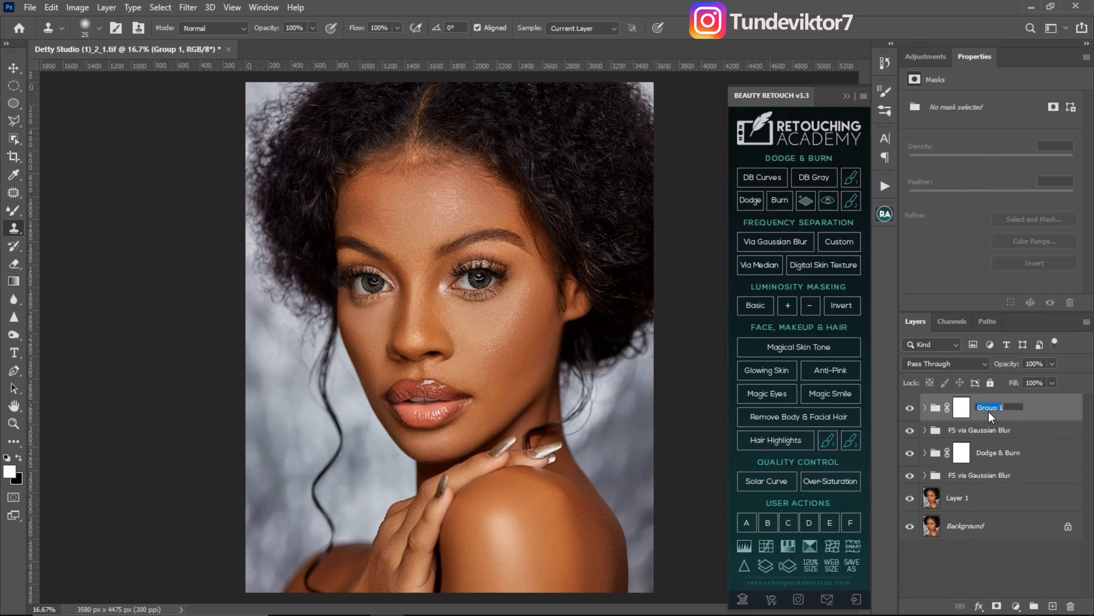
{"action": "type", "text": "d"}
{"action": "key", "text": "Return"}
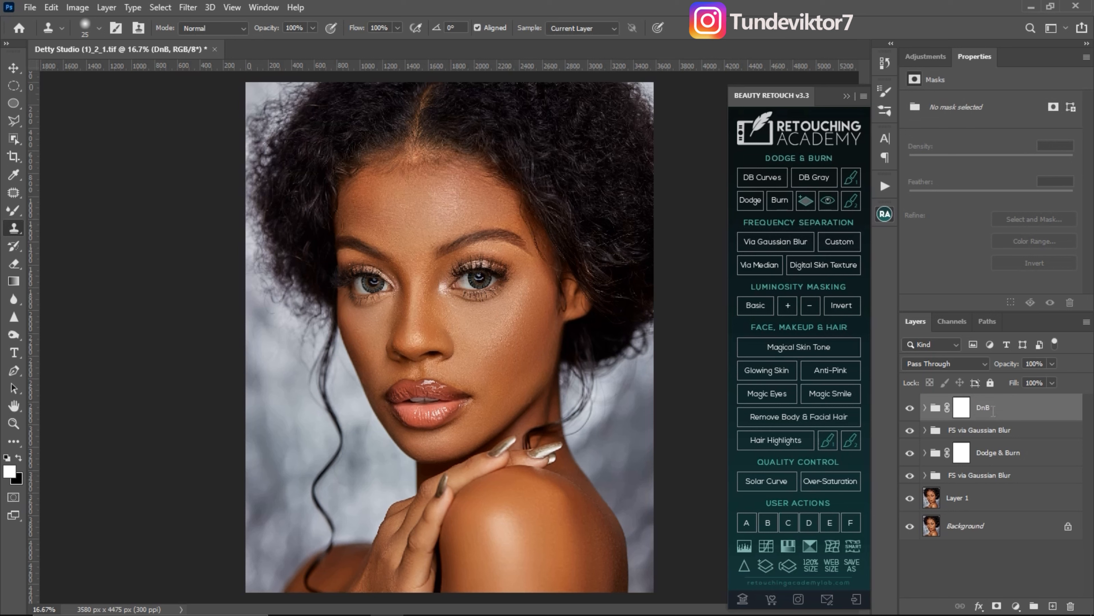
- Expand the DnB group, target the burn layer mask and switch to the Brush tool
{"action": "left_click", "coordinate": [925, 408]}
{"action": "left_click", "coordinate": [976, 436]}
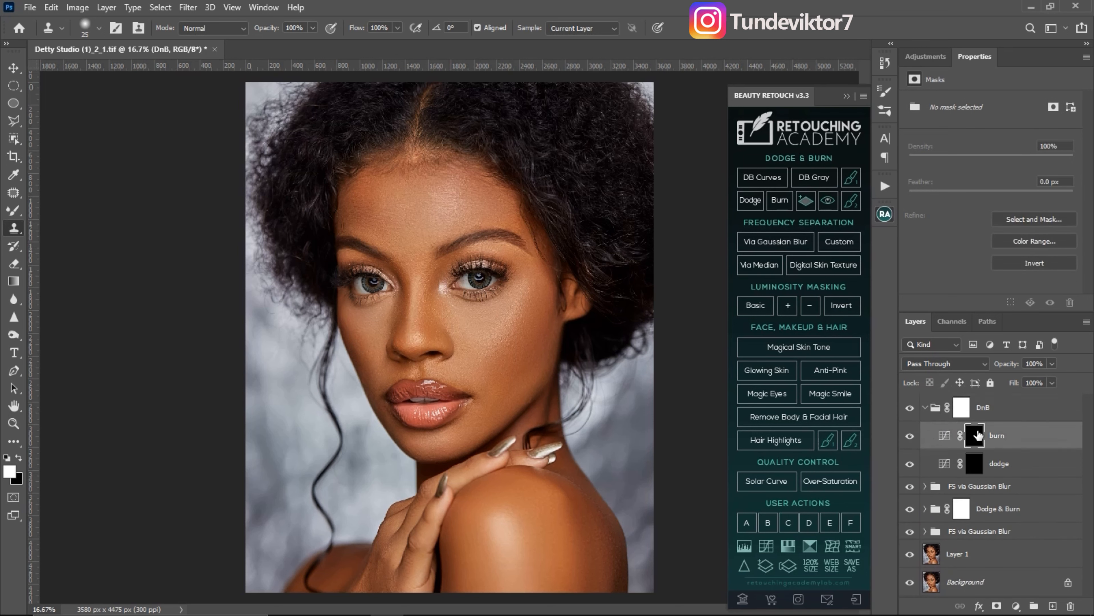
{"action": "left_click", "coordinate": [976, 466]}
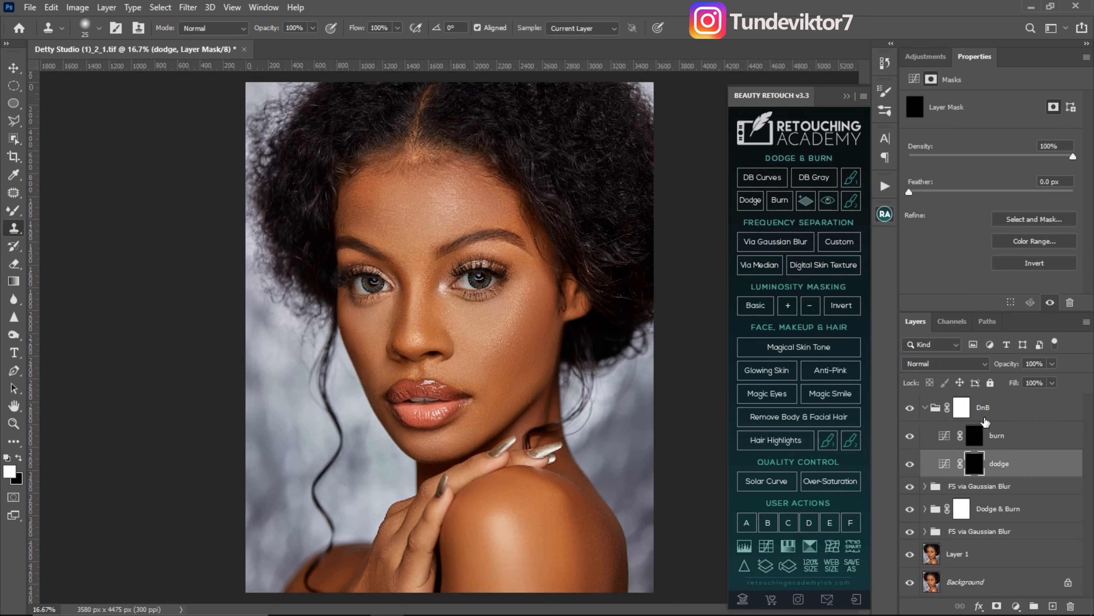
{"action": "left_click", "coordinate": [974, 435]}
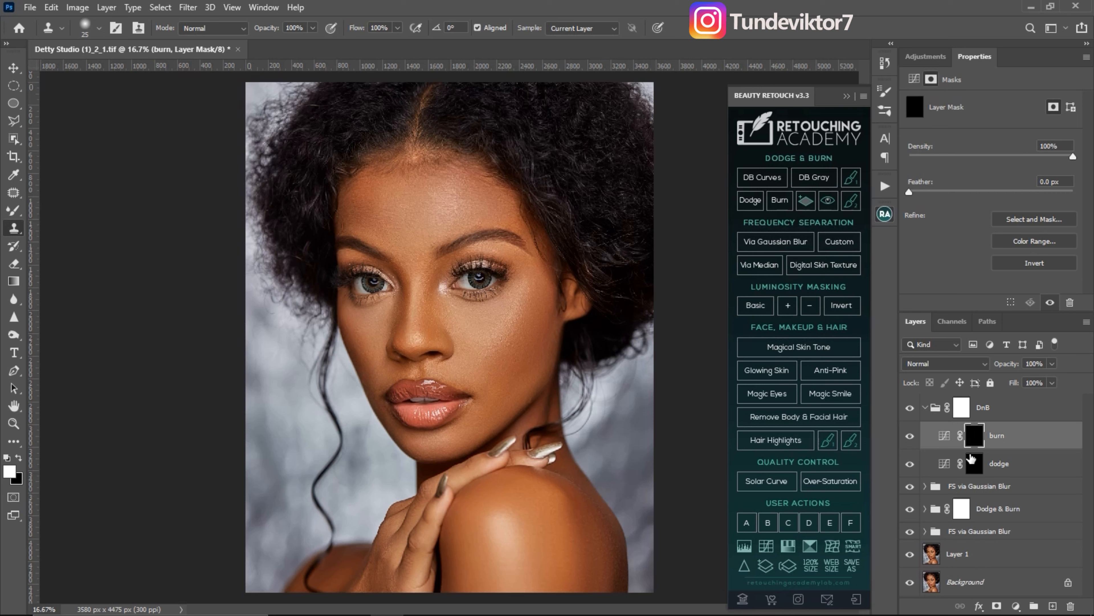
{"action": "left_click", "coordinate": [14, 210]}
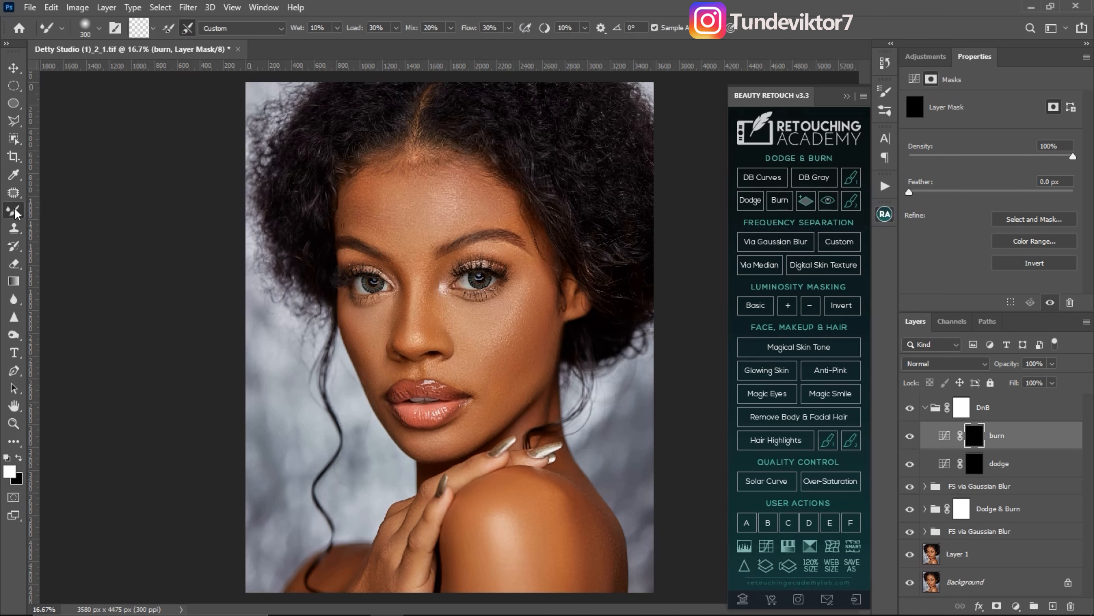
{"action": "left_click", "coordinate": [70, 211]}
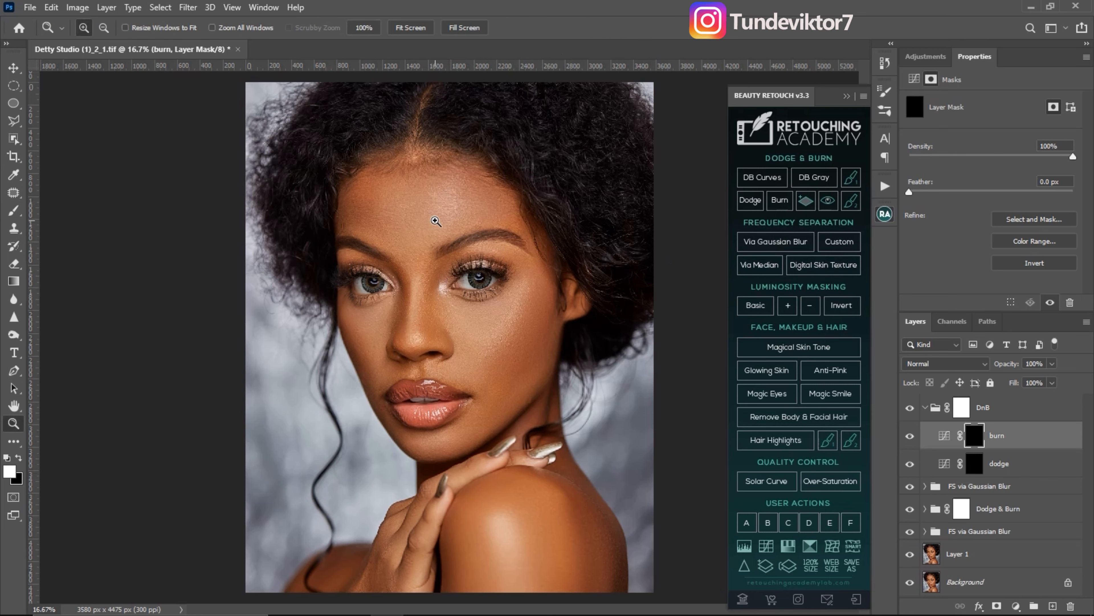
- Paint highlight strokes in white on the dodge mask over the forehead, nose bridge and cheek with a 40 px brush
{"action": "scroll", "coordinate": [434, 220], "scroll_direction": "up", "scroll_amount": 1}
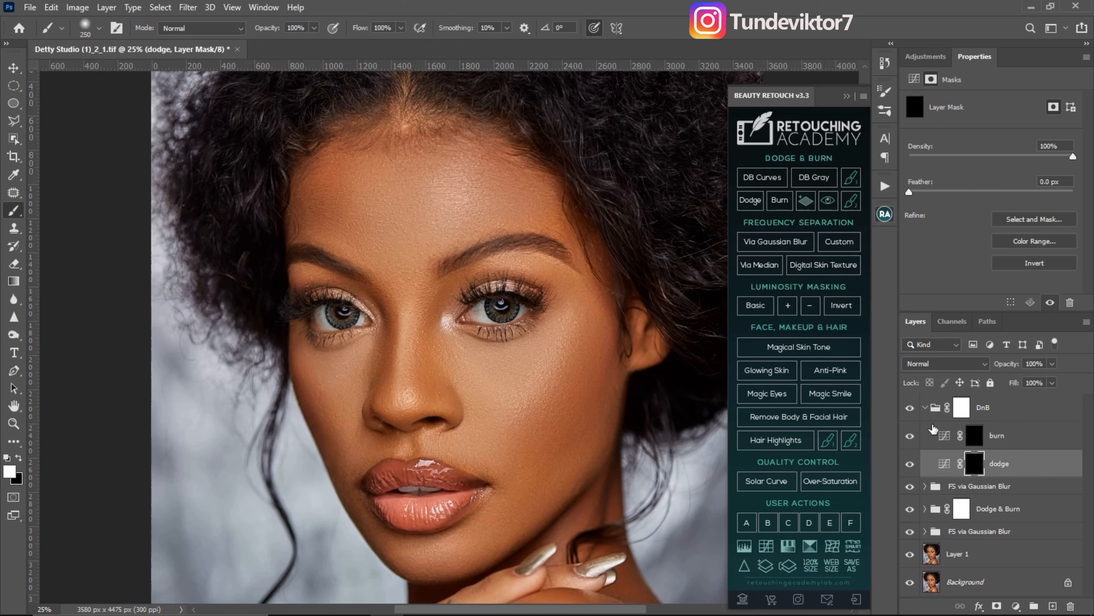
{"action": "key", "text": "bracketright"}
{"action": "key", "text": "bracketright"}
{"action": "key", "text": "bracketright"}
{"action": "left_click_drag", "start_coordinate": [443, 192], "coordinate": [445, 202]}
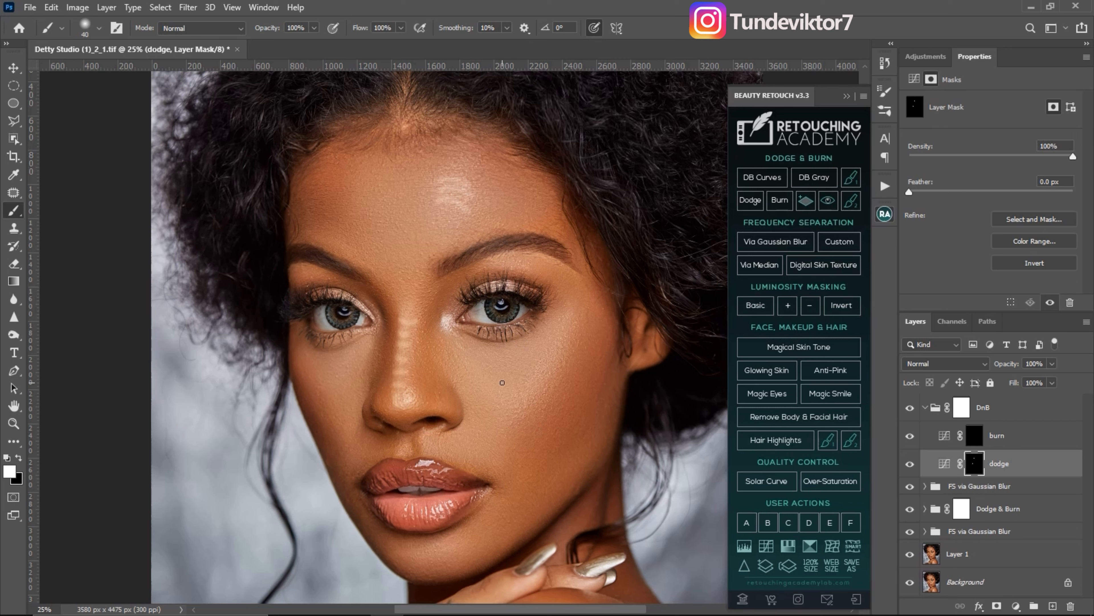
{"action": "mouse_move", "coordinate": [509, 380]}
{"action": "left_mouse_down"}
{"action": "mouse_move", "coordinate": [521, 406]}
{"action": "mouse_move", "coordinate": [496, 387]}
{"action": "left_mouse_up"}
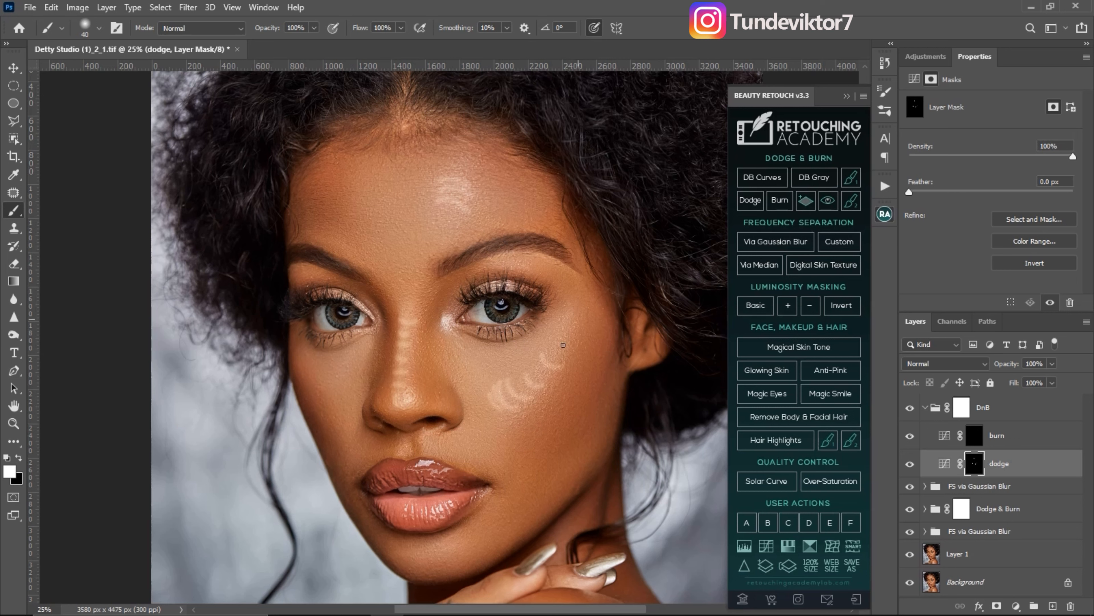
- Hide the upper FS via Gaussian Blur group and paint shading strokes on the burn mask along the cheeks and sides of the nose
{"action": "left_click", "coordinate": [909, 486]}
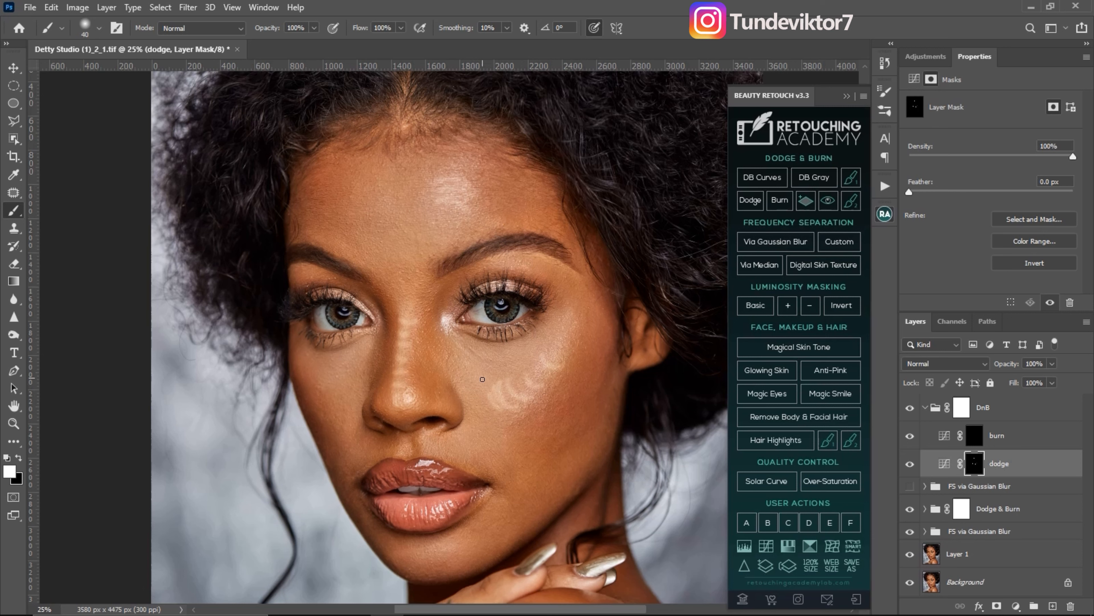
{"action": "left_click", "coordinate": [975, 435]}
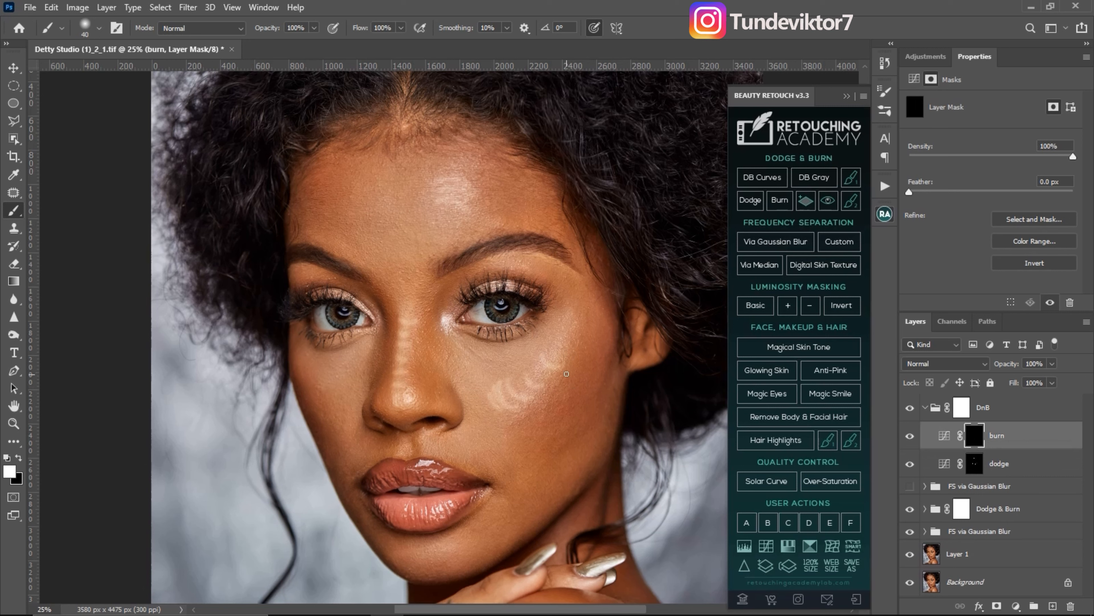
{"action": "mouse_move", "coordinate": [554, 389]}
{"action": "left_mouse_down"}
{"action": "mouse_move", "coordinate": [575, 405]}
{"action": "mouse_move", "coordinate": [553, 431]}
{"action": "left_mouse_up"}
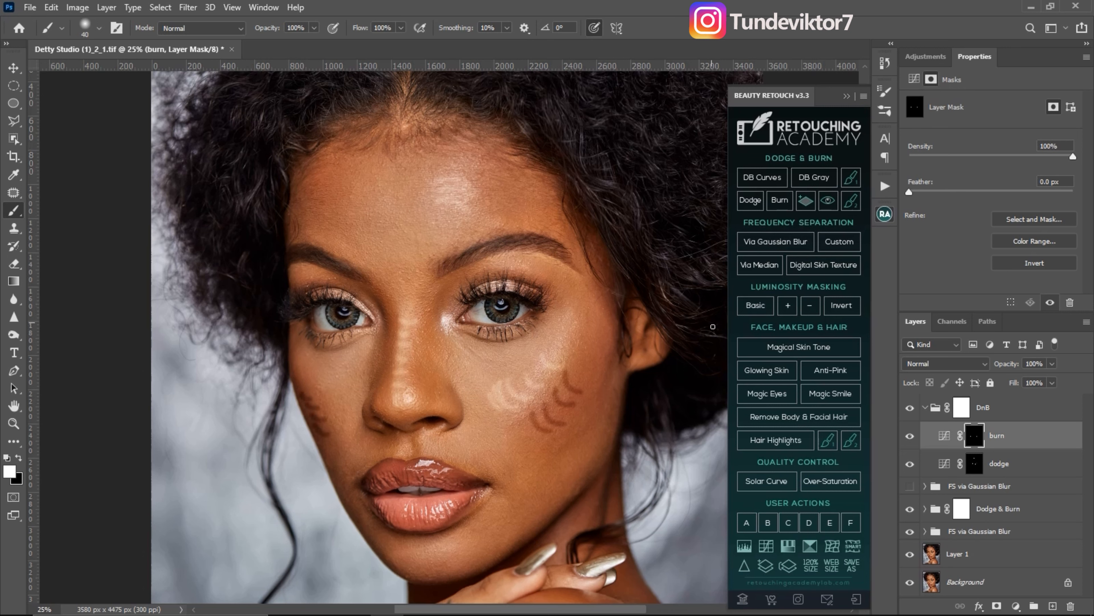
{"action": "left_click_drag", "start_coordinate": [388, 318], "coordinate": [388, 368]}
{"action": "mouse_move", "coordinate": [432, 303]}
{"action": "left_mouse_down"}
{"action": "mouse_move", "coordinate": [420, 371]}
{"action": "mouse_move", "coordinate": [437, 389]}
{"action": "left_mouse_up"}
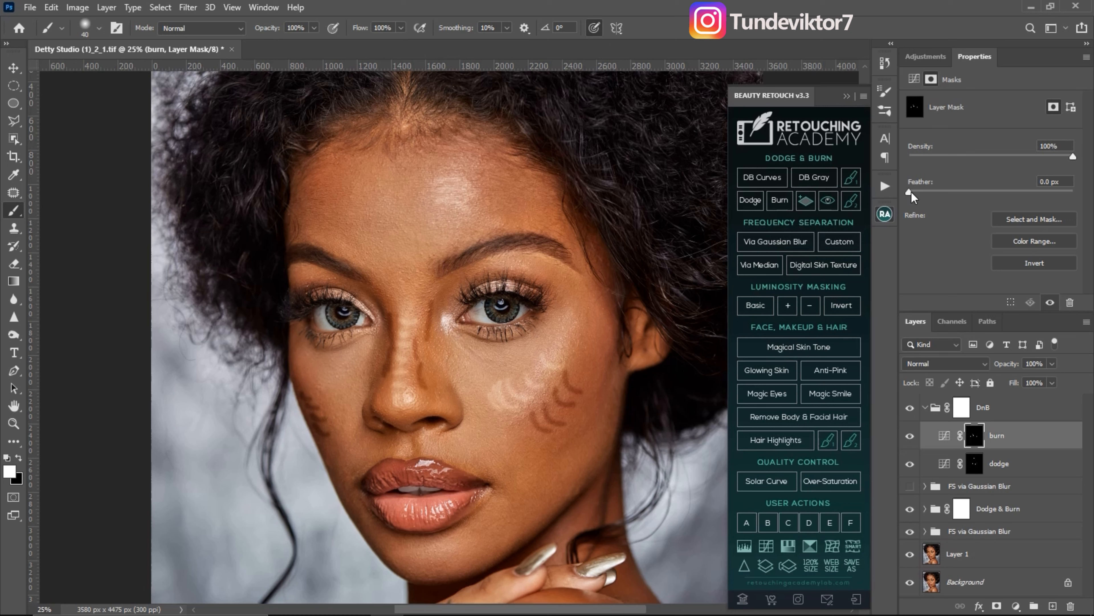
- Feather the burn mask by 43.3 px and the dodge mask by 56.9 px
{"action": "left_click", "coordinate": [944, 435]}
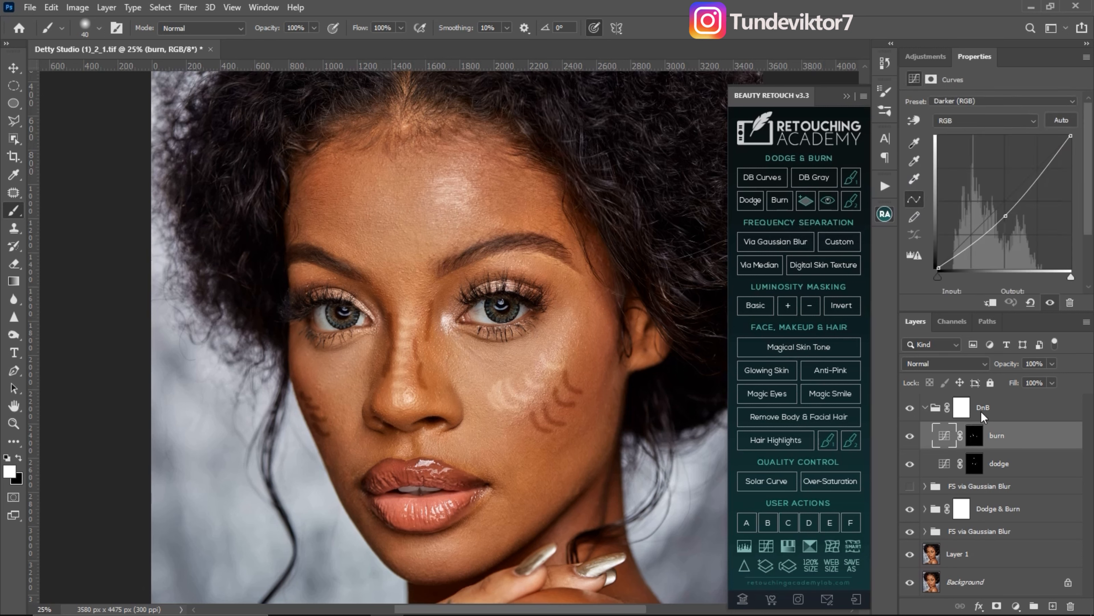
{"action": "left_click", "coordinate": [977, 438]}
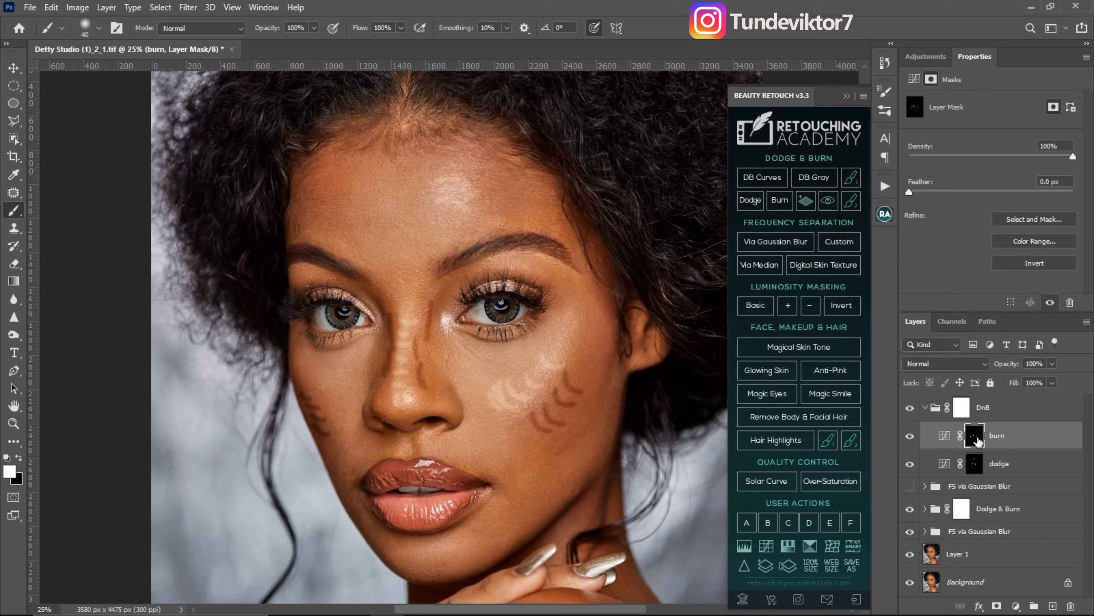
{"action": "left_click", "coordinate": [910, 192]}
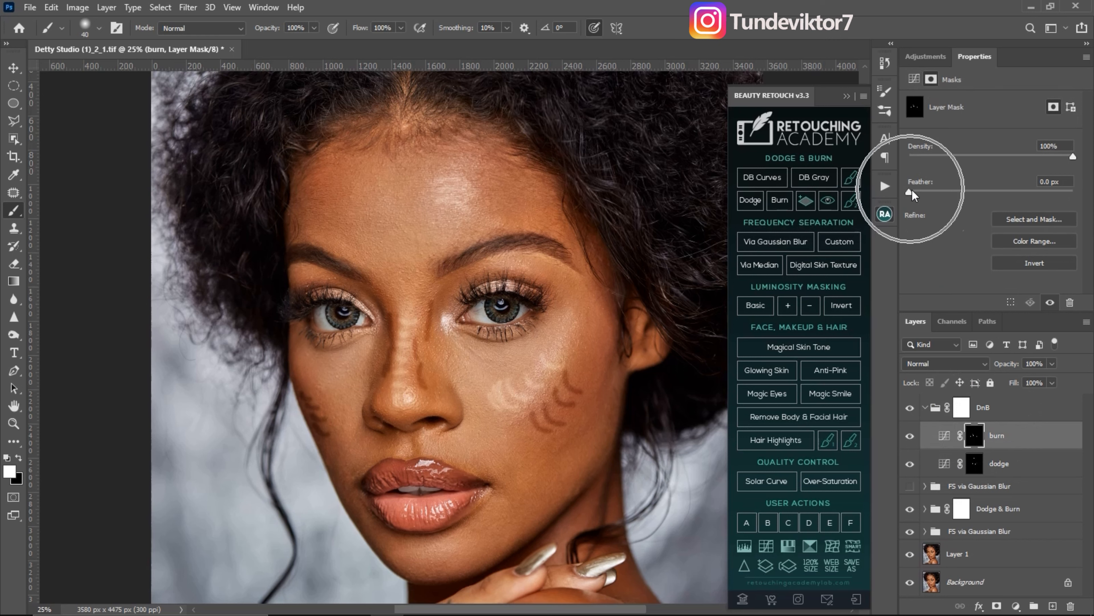
{"action": "mouse_move", "coordinate": [909, 193]}
{"action": "left_mouse_down"}
{"action": "mouse_move", "coordinate": [1002, 195]}
{"action": "mouse_move", "coordinate": [989, 196]}
{"action": "left_mouse_up"}
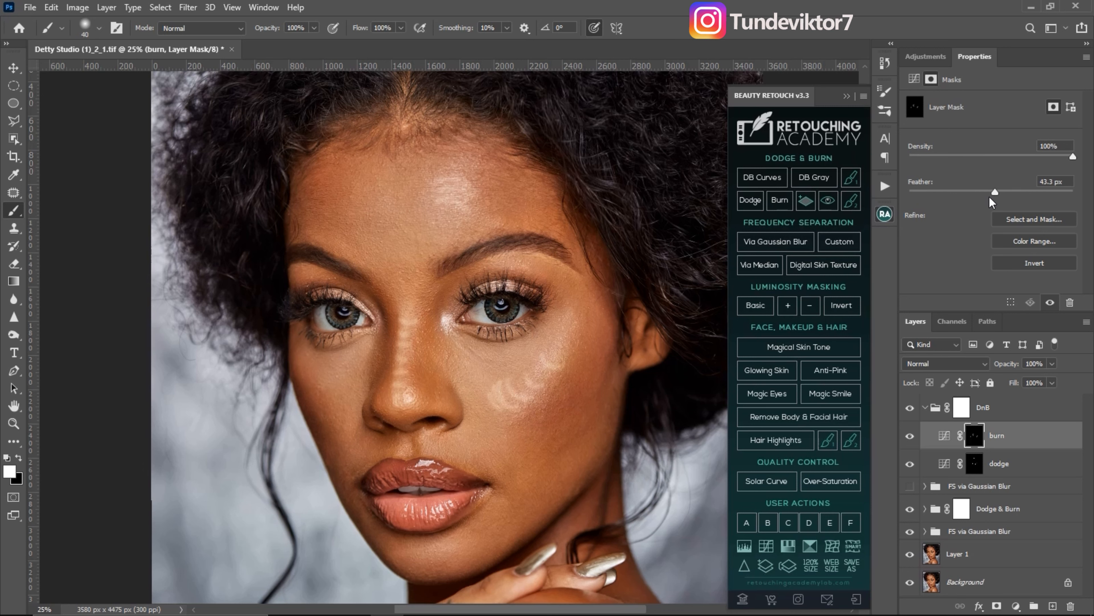
{"action": "left_click", "coordinate": [974, 464]}
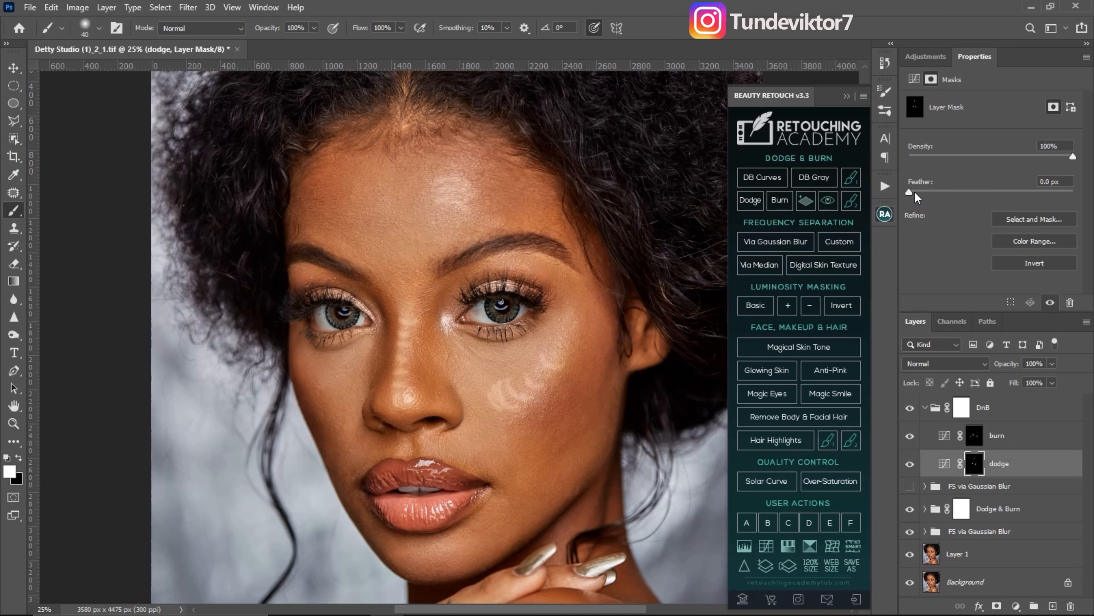
{"action": "left_click_drag", "start_coordinate": [1000, 190], "coordinate": [998, 190]}
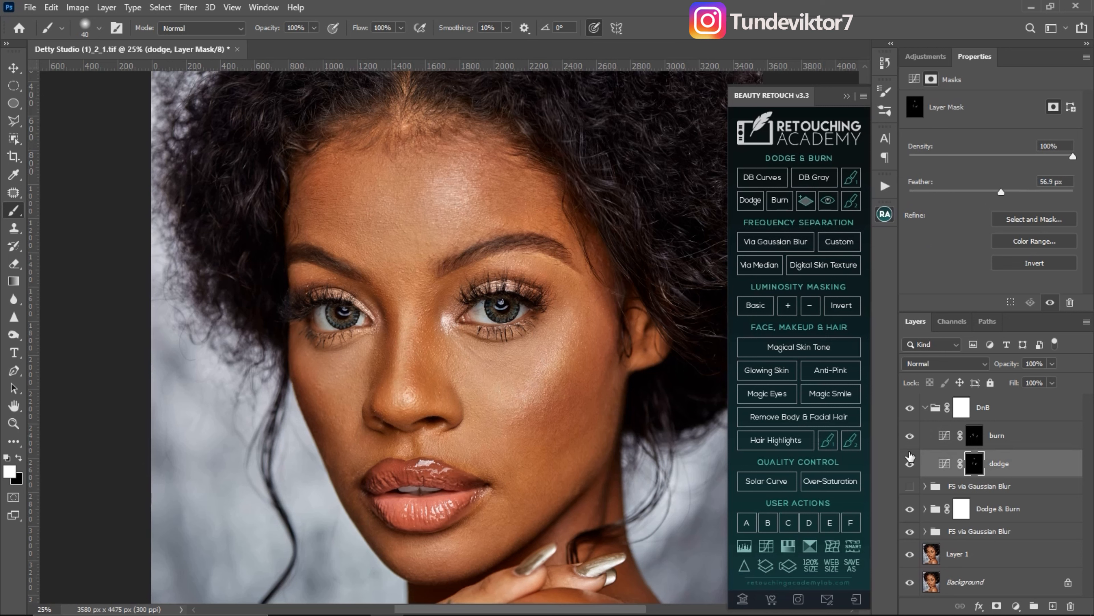
- Show the upper FS via Gaussian Blur group again and compare the portrait with and without the DnB group
{"action": "left_click", "coordinate": [910, 486]}
{"action": "left_click", "coordinate": [910, 438]}
{"action": "left_click", "coordinate": [910, 412]}
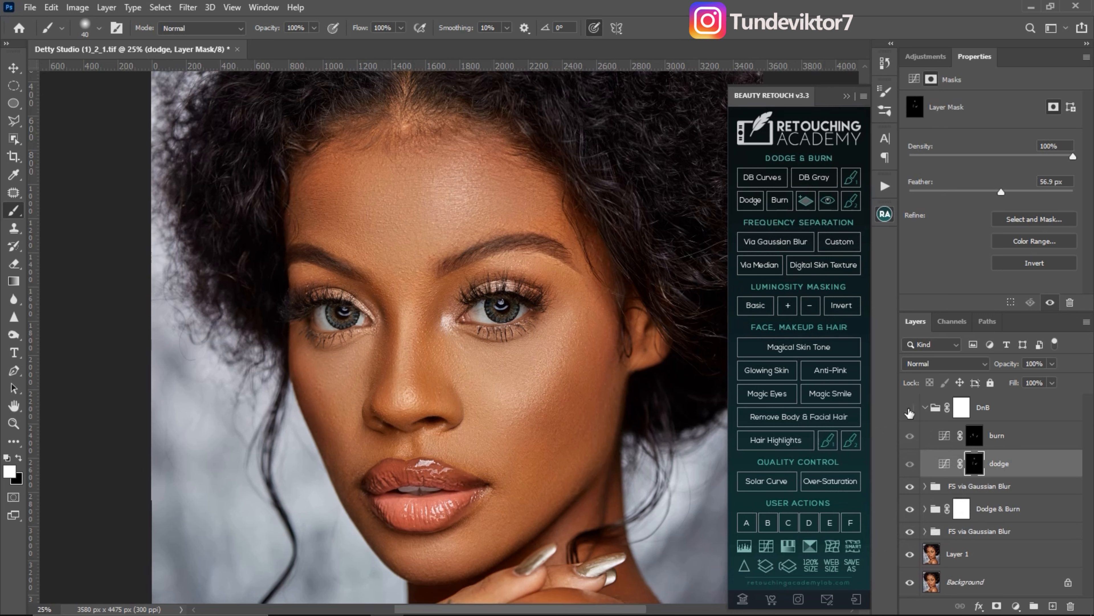
{"action": "left_click", "coordinate": [910, 411]}
- Duplicate the dodge curves layer, compare the portrait with and without the copy, and delete the copy
{"action": "left_click", "coordinate": [996, 438]}
{"action": "left_click", "coordinate": [1002, 464]}
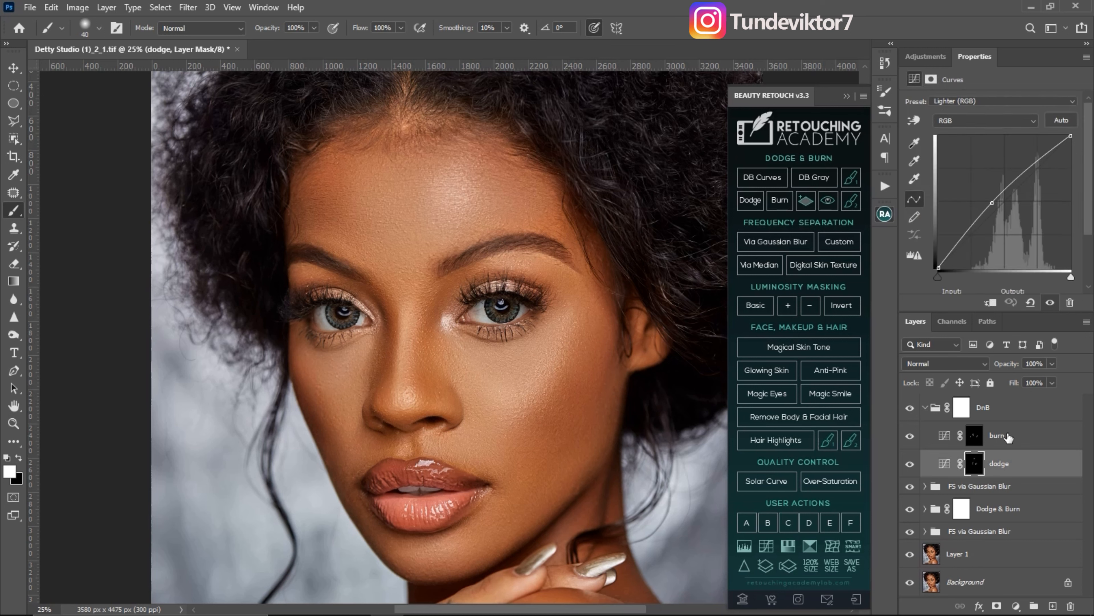
{"action": "key", "text": "ctrl+j"}
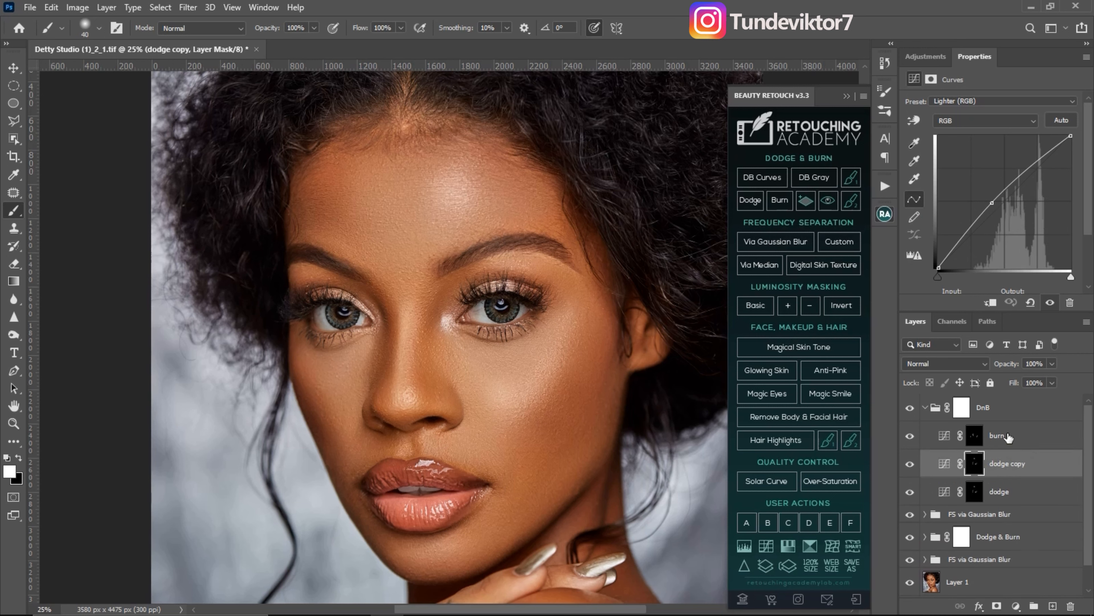
{"action": "left_click", "coordinate": [911, 465]}
{"action": "left_click", "coordinate": [912, 466]}
{"action": "left_click", "coordinate": [973, 417]}
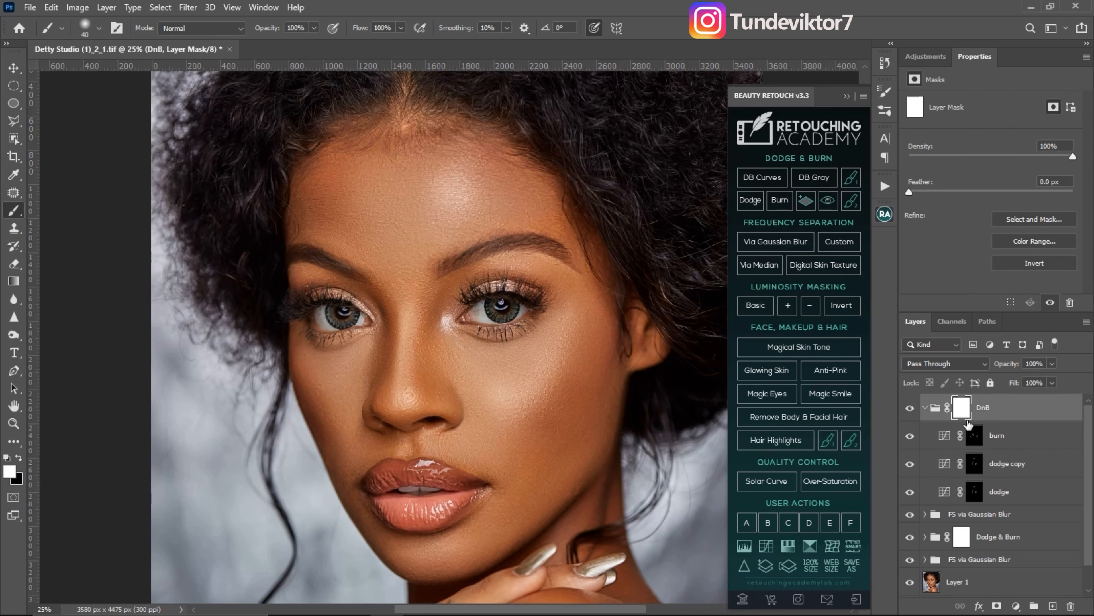
{"action": "left_click", "coordinate": [978, 439]}
{"action": "left_click", "coordinate": [1006, 494]}
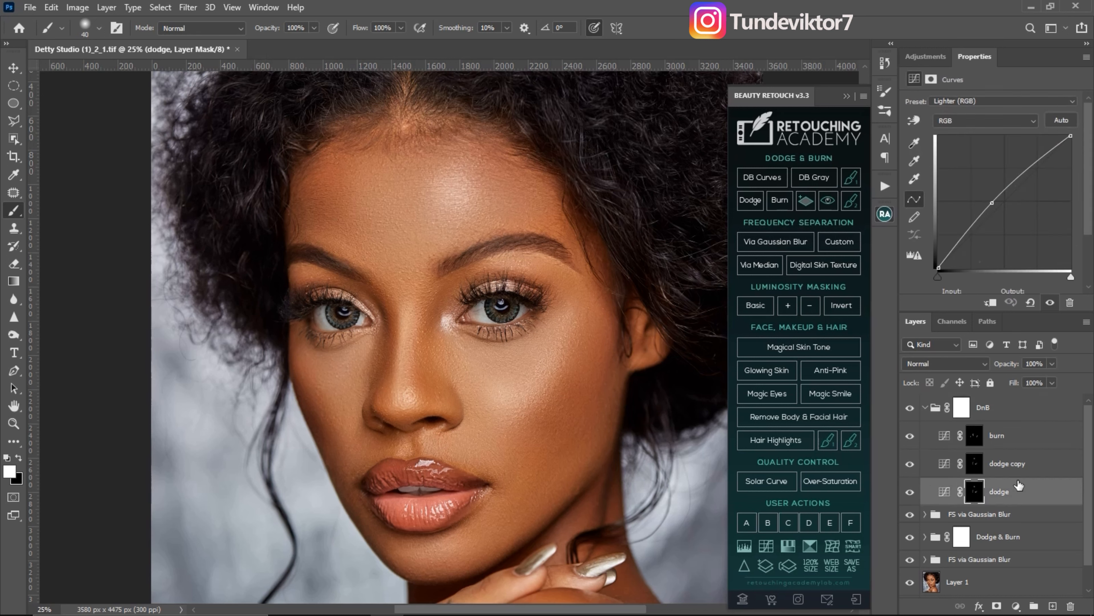
{"action": "double_click", "coordinate": [1016, 466]}
{"action": "left_click_drag", "start_coordinate": [1051, 466], "coordinate": [1070, 605]}
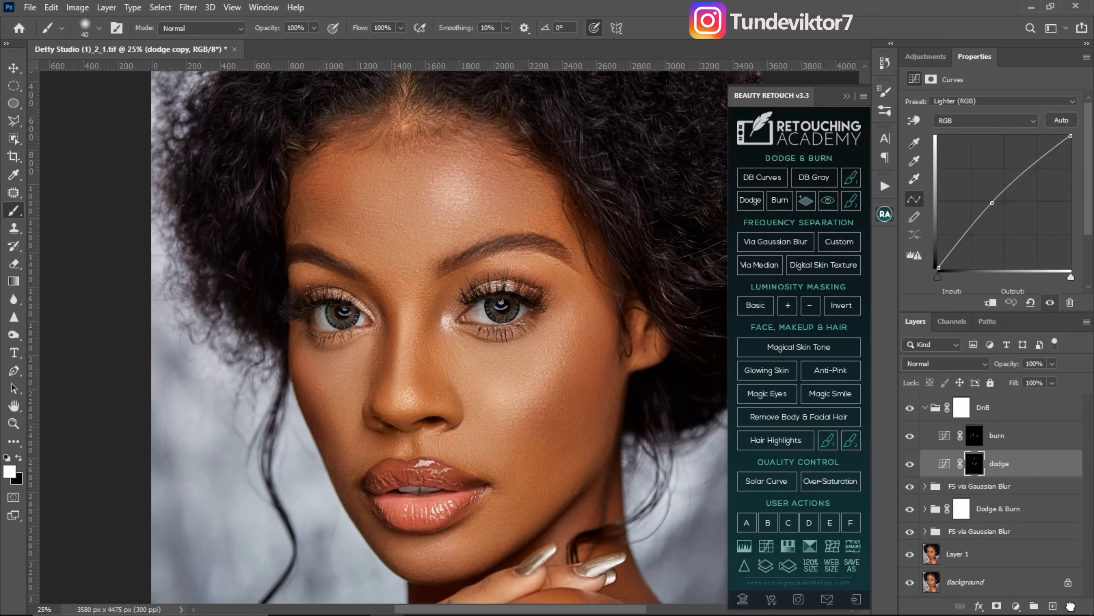
- Clear the painted strokes from the burn and dodge masks with a very large eraser
{"action": "left_click", "coordinate": [974, 437]}
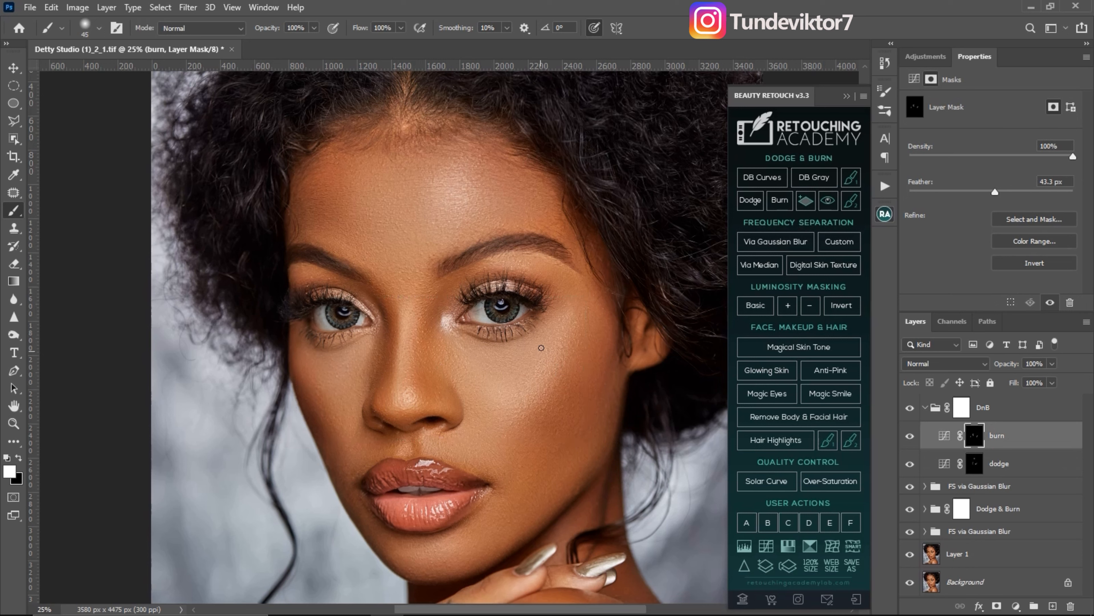
{"action": "key", "text": "bracketright"}
{"action": "key", "text": "bracketright"}
{"action": "key", "text": "bracketright"}
{"action": "key", "text": "bracketright"}
{"action": "key", "text": "bracketright"}
{"action": "key", "text": "bracketright"}
{"action": "key", "text": "bracketright"}
{"action": "key", "text": "bracketright"}
{"action": "key", "text": "bracketright"}
{"action": "key", "text": "bracketright"}
{"action": "key", "text": "bracketright"}
{"action": "key", "text": "bracketright"}
{"action": "key", "text": "bracketright"}
{"action": "key", "text": "bracketright"}
{"action": "key", "text": "bracketright"}
{"action": "key", "text": "bracketright"}
{"action": "key", "text": "bracketright"}
{"action": "key", "text": "e"}
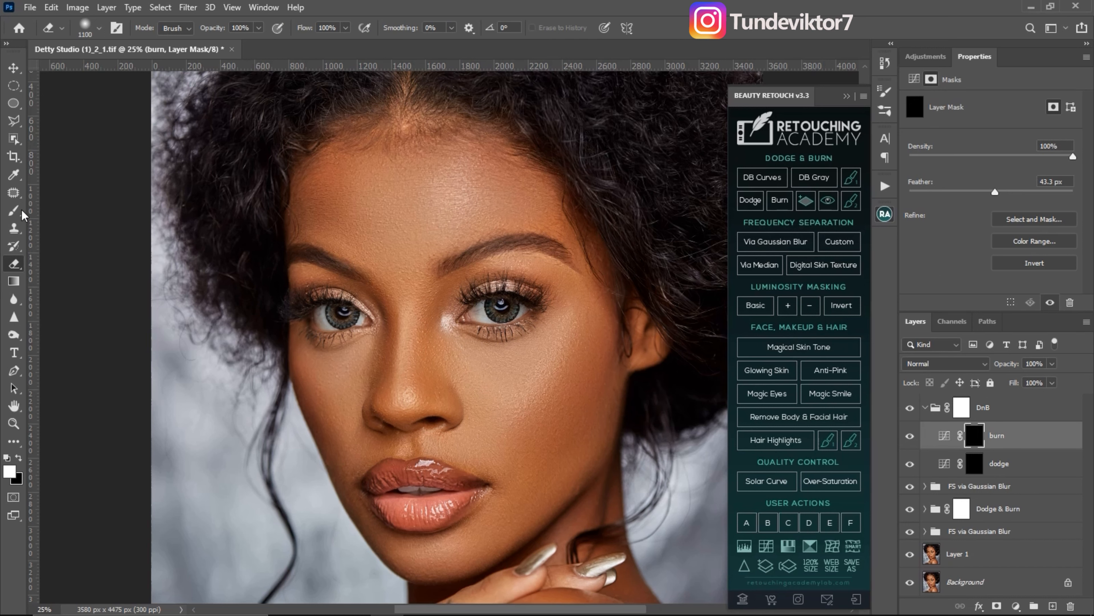
- Set up the Brush tool with 5% flow and a size of 250 px for gradual mask painting
{"action": "key", "text": "b"}
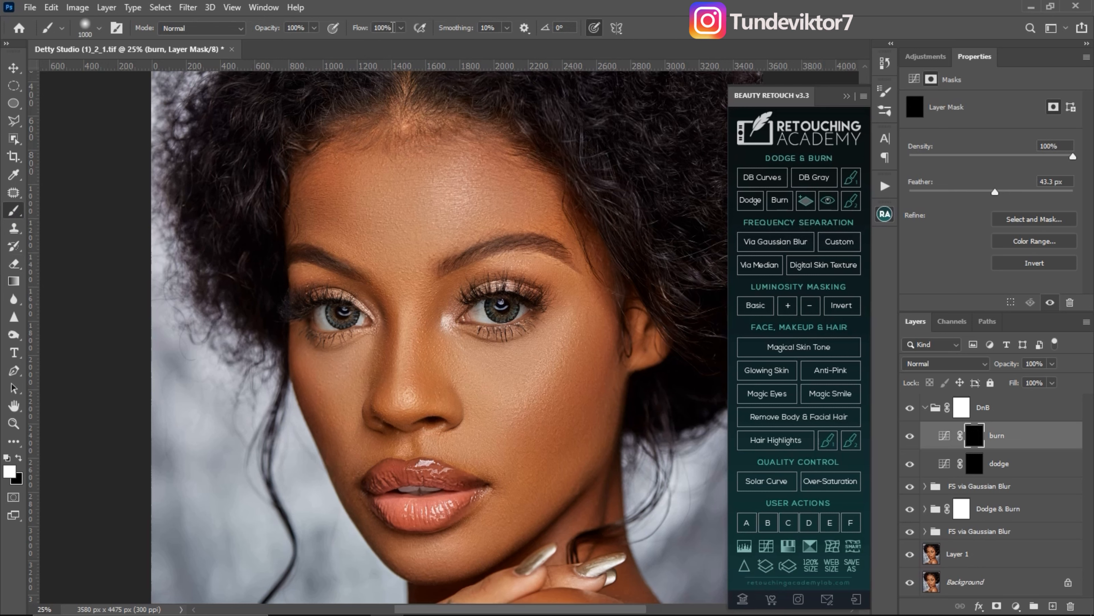
{"action": "type", "text": "5"}
{"action": "key", "text": "Return"}
{"action": "key", "text": "bracketright"}
{"action": "key", "text": "bracketright"}
{"action": "key", "text": "bracketright"}
{"action": "key", "text": "bracketright"}
{"action": "key", "text": "bracketright"}
{"action": "key", "text": "bracketright"}
{"action": "key", "text": "bracketright"}
{"action": "key", "text": "bracketright"}
{"action": "key", "text": "bracketleft"}
{"action": "key", "text": "bracketleft"}
{"action": "key", "text": "bracketleft"}
{"action": "key", "text": "bracketleft"}
{"action": "key", "text": "bracketleft"}
{"action": "key", "text": "bracketleft"}
{"action": "key", "text": "bracketleft"}
{"action": "key", "text": "bracketleft"}
{"action": "key", "text": "bracketleft"}
{"action": "key", "text": "bracketleft"}
{"action": "key", "text": "bracketleft"}
{"action": "key", "text": "bracketleft"}
{"action": "key", "text": "bracketleft"}
{"action": "key", "text": "bracketleft"}
{"action": "key", "text": "bracketleft"}
{"action": "key", "text": "bracketleft"}
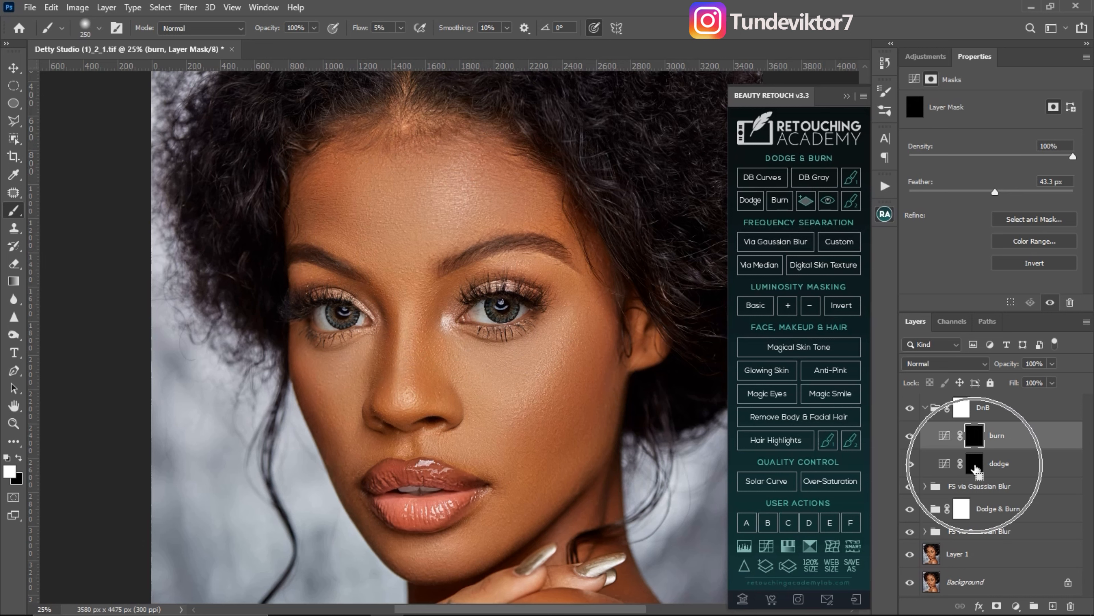
- Paint soft highlights on the dodge mask over the forehead with a brush of 125 to 175 px
{"action": "left_click", "coordinate": [976, 467]}
{"action": "key", "text": "bracketleft"}
{"action": "key", "text": "bracketleft"}
{"action": "key", "text": "bracketleft"}
{"action": "key", "text": "bracketleft"}
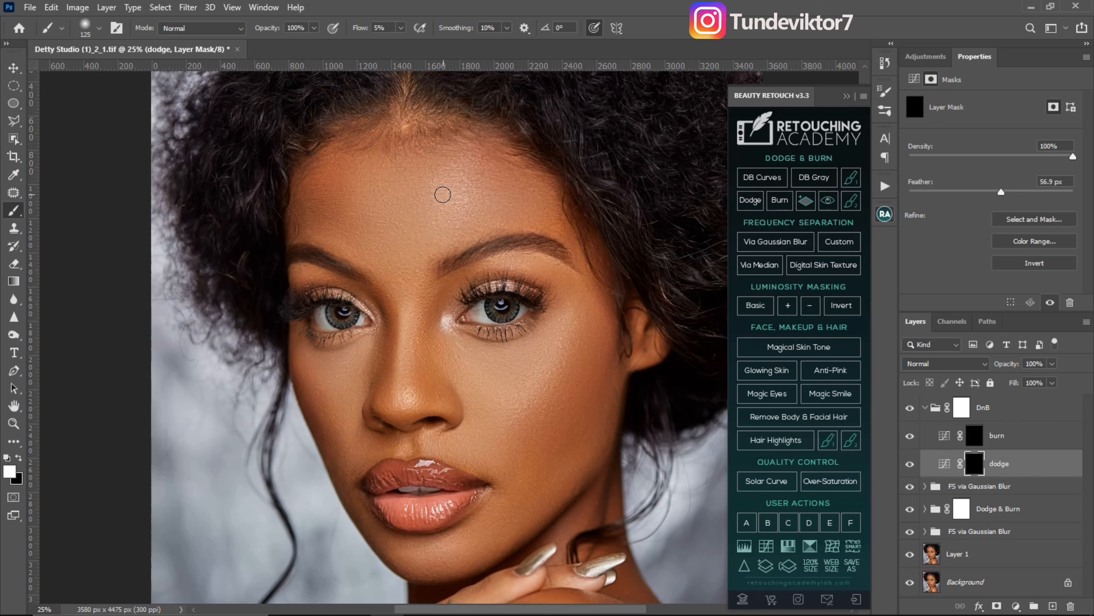
{"action": "key", "text": "bracketright"}
{"action": "key", "text": "bracketright"}
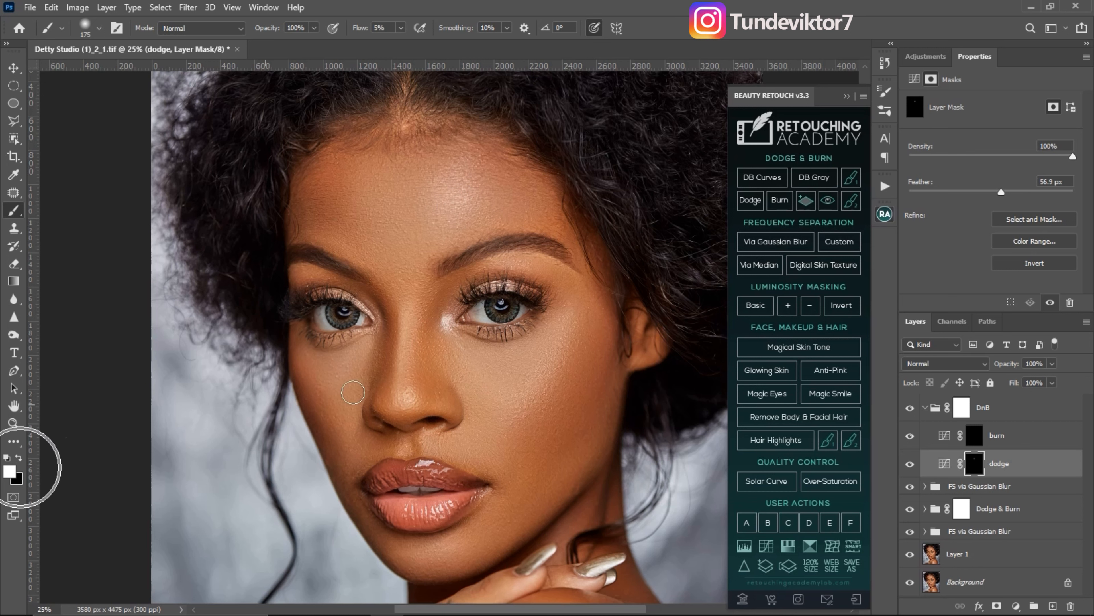
- Build up soft facial highlights on the dodge mask, including the cheek, with brush sizes of 90 px and 200 px
{"action": "key", "text": "bracketleft"}
{"action": "key", "text": "bracketleft"}
{"action": "key", "text": "bracketleft"}
{"action": "key", "text": "bracketleft"}
{"action": "key", "text": "bracketleft"}
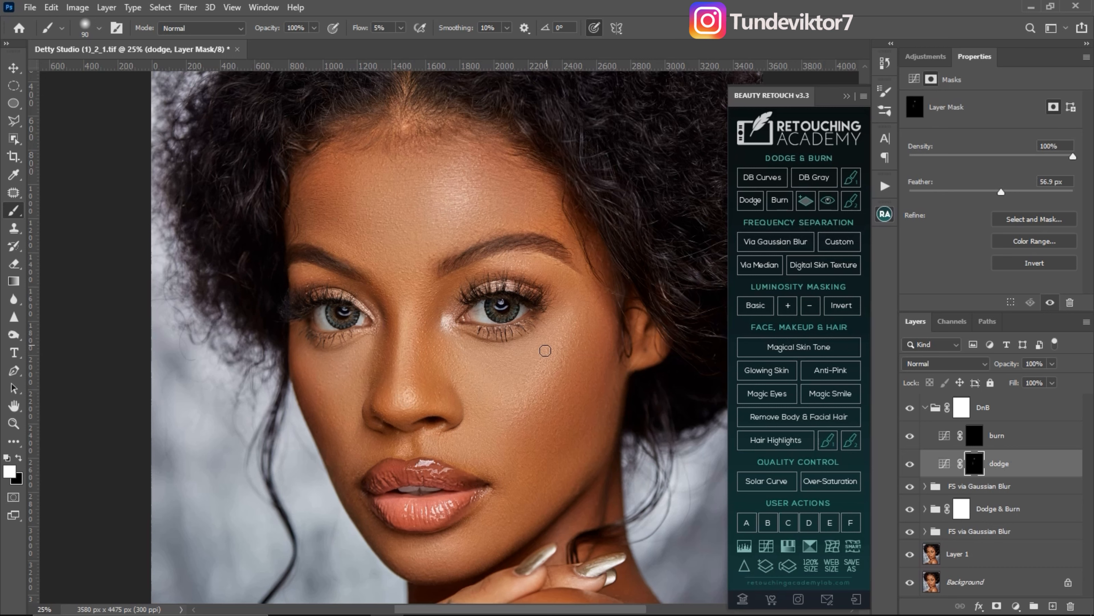
{"action": "key", "text": "bracketright"}
{"action": "key", "text": "bracketright"}
{"action": "key", "text": "bracketright"}
{"action": "key", "text": "bracketright"}
{"action": "key", "text": "bracketright"}
{"action": "key", "text": "bracketleft"}
{"action": "key", "text": "bracketleft"}
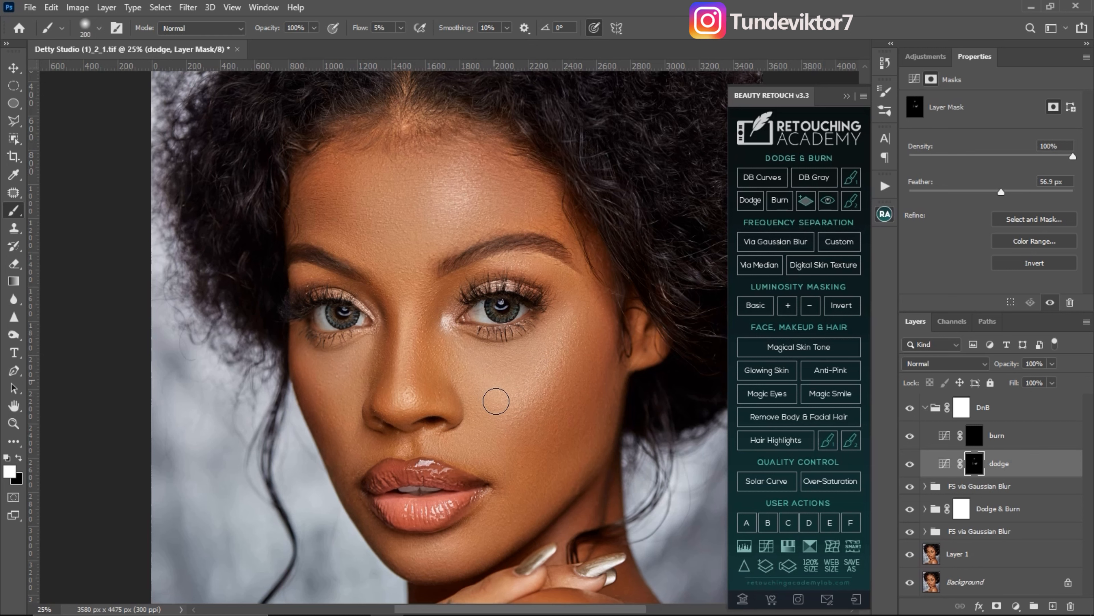
- Paint soft shading on the burn mask below the cheekbone near the ear with a 500 px brush
{"action": "key", "text": "alt+bracketright"}
{"action": "key", "text": "bracketright"}
{"action": "key", "text": "bracketright"}
{"action": "key", "text": "bracketright"}
{"action": "key", "text": "bracketright"}
{"action": "key", "text": "bracketright"}
{"action": "key", "text": "bracketright"}
{"action": "key", "text": "bracketright"}
{"action": "key", "text": "bracketright"}
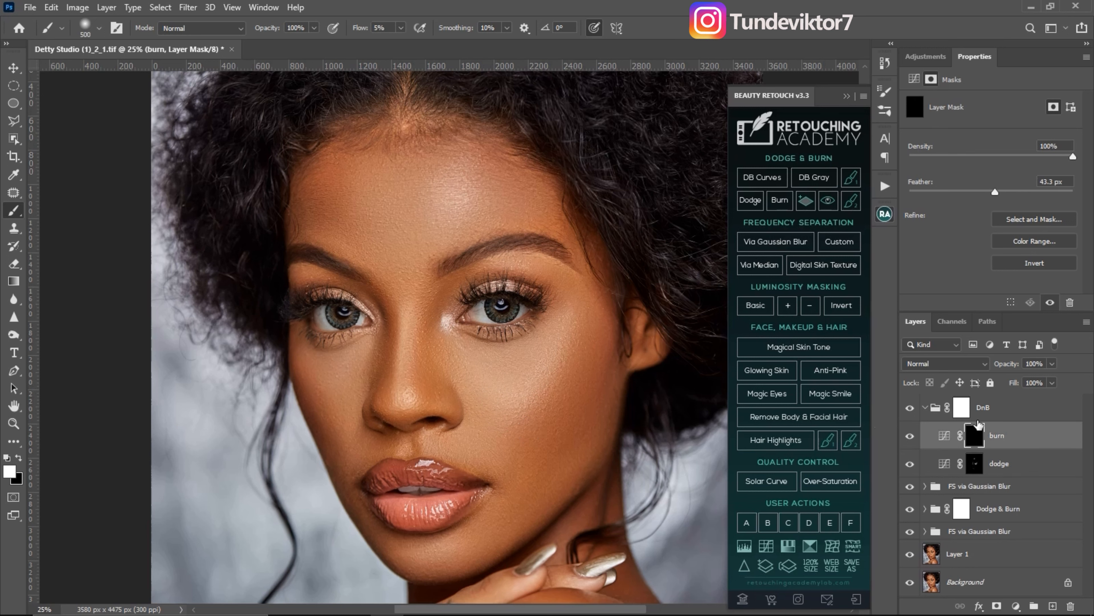
{"action": "mouse_move", "coordinate": [571, 402]}
{"action": "left_mouse_down"}
{"action": "mouse_move", "coordinate": [574, 384]}
{"action": "mouse_move", "coordinate": [509, 448]}
{"action": "mouse_move", "coordinate": [496, 435]}
{"action": "mouse_move", "coordinate": [560, 389]}
{"action": "mouse_move", "coordinate": [508, 443]}
{"action": "left_mouse_up"}
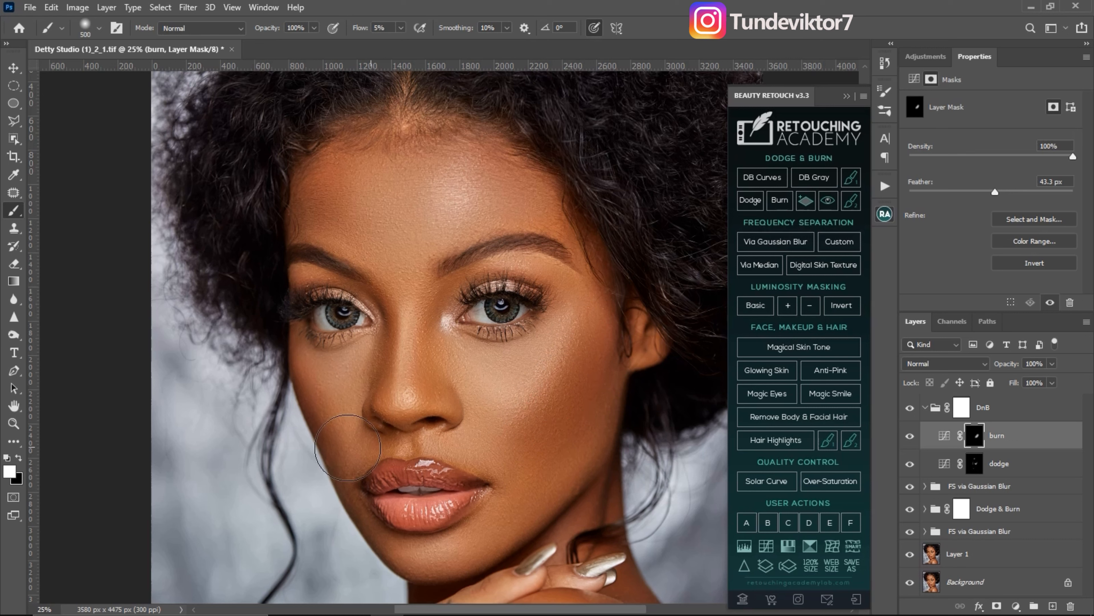
- Extend the burn mask shading on the face with a 200 px brush and compare the DnB group off and on
{"action": "key", "text": "bracketleft"}
{"action": "key", "text": "bracketleft"}
{"action": "key", "text": "bracketleft"}
{"action": "key", "text": "bracketleft"}
{"action": "key", "text": "bracketleft"}
{"action": "key", "text": "bracketright"}
{"action": "key", "text": "bracketright"}
{"action": "left_click", "coordinate": [911, 408]}
{"action": "left_click", "coordinate": [912, 413]}
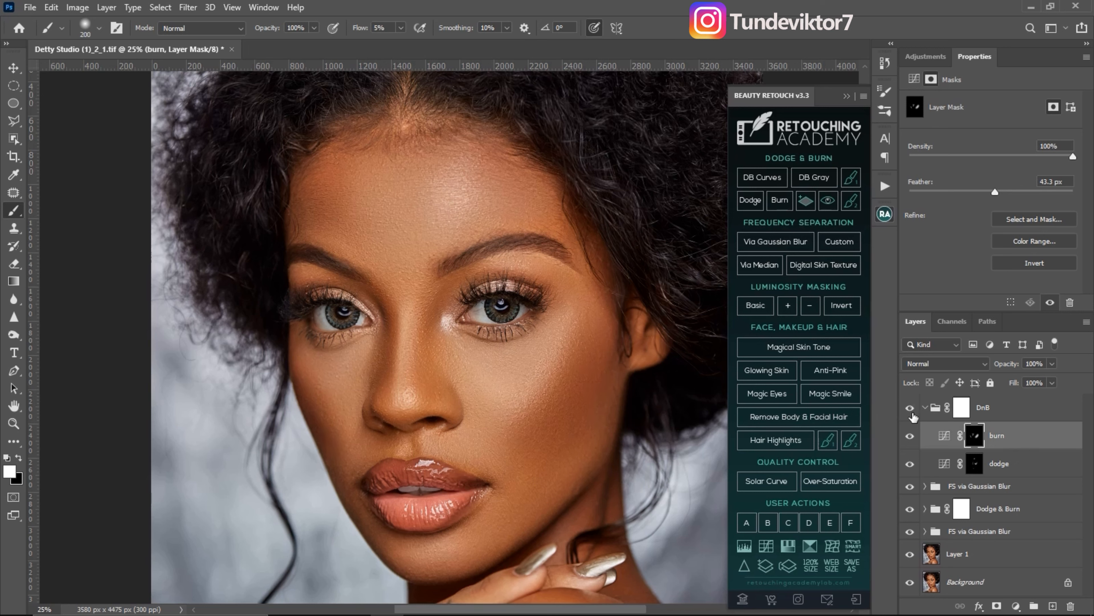
{"action": "left_click", "coordinate": [910, 408]}
{"action": "left_click", "coordinate": [910, 408]}
{"action": "left_click", "coordinate": [925, 407]}
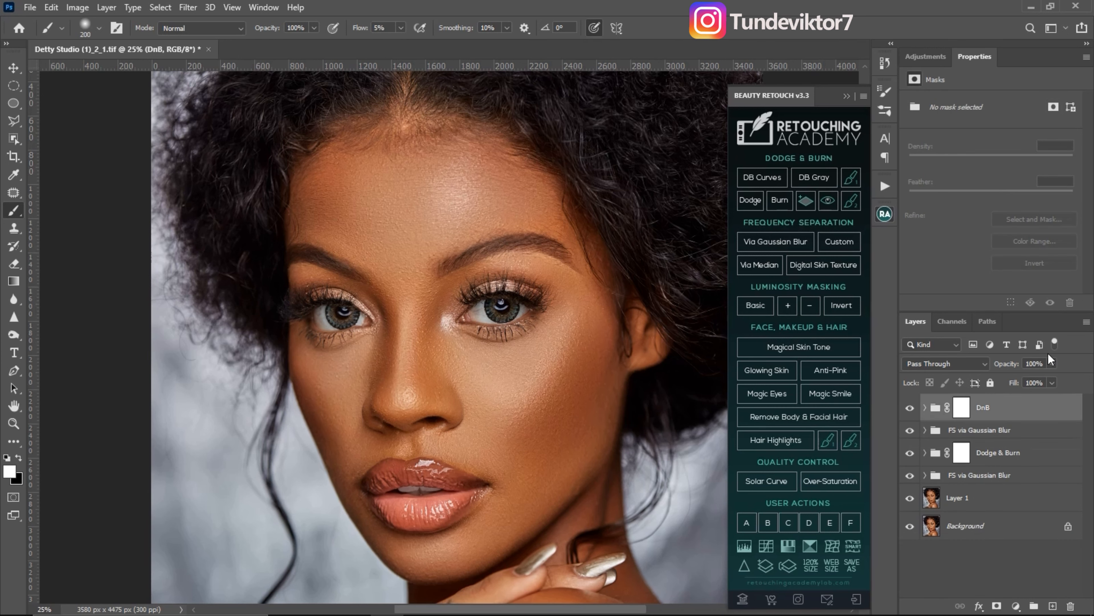
- Lower the burn layer's opacity to 67% and compare the whole portrait with the DnB group hidden and shown
{"action": "left_click", "coordinate": [924, 407]}
{"action": "left_click", "coordinate": [974, 435]}
{"action": "left_click", "coordinate": [1052, 363]}
{"action": "left_click_drag", "start_coordinate": [1031, 389], "coordinate": [1033, 388]}
{"action": "key", "text": "z"}
{"action": "key", "text": "alt"}
{"action": "left_click", "coordinate": [366, 402], "text": "alt"}
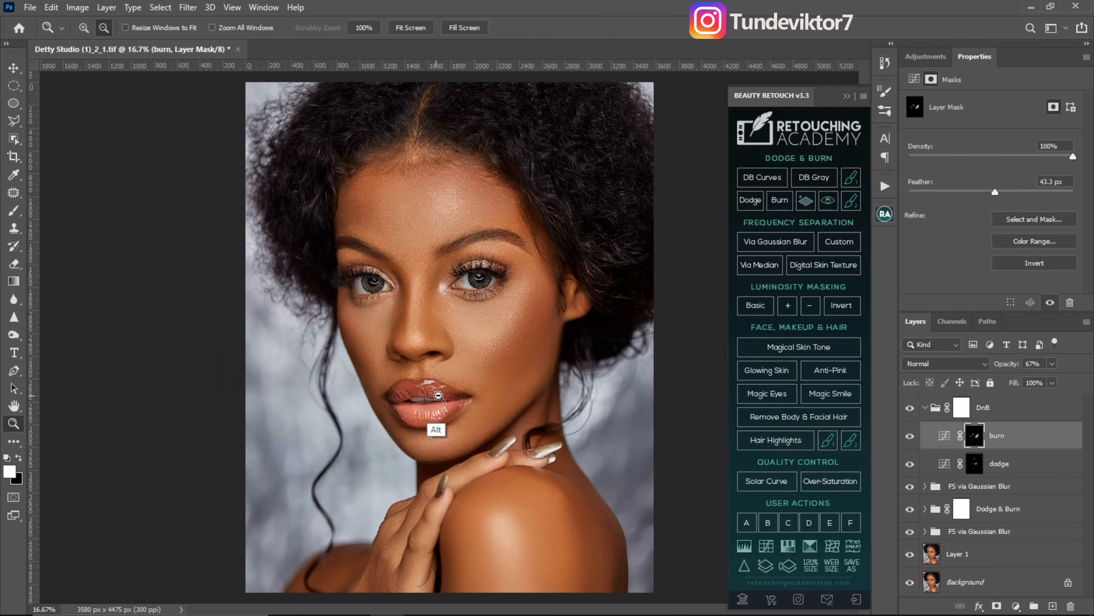
{"action": "left_click", "coordinate": [911, 408]}
{"action": "left_click", "coordinate": [910, 407]}
{"action": "left_click", "coordinate": [925, 407]}
- Run the eyes and teeth whitening action to add its masked group above the DnB group
{"action": "left_click", "coordinate": [458, 290]}
{"action": "key", "text": "b"}
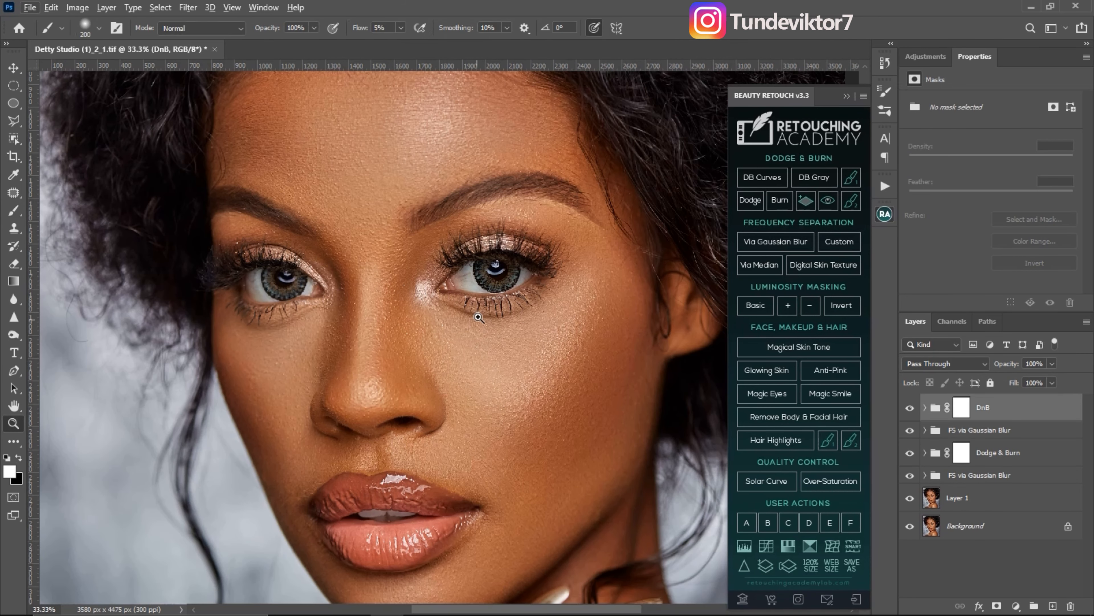
{"action": "key", "text": "z"}
{"action": "left_click", "coordinate": [469, 287]}
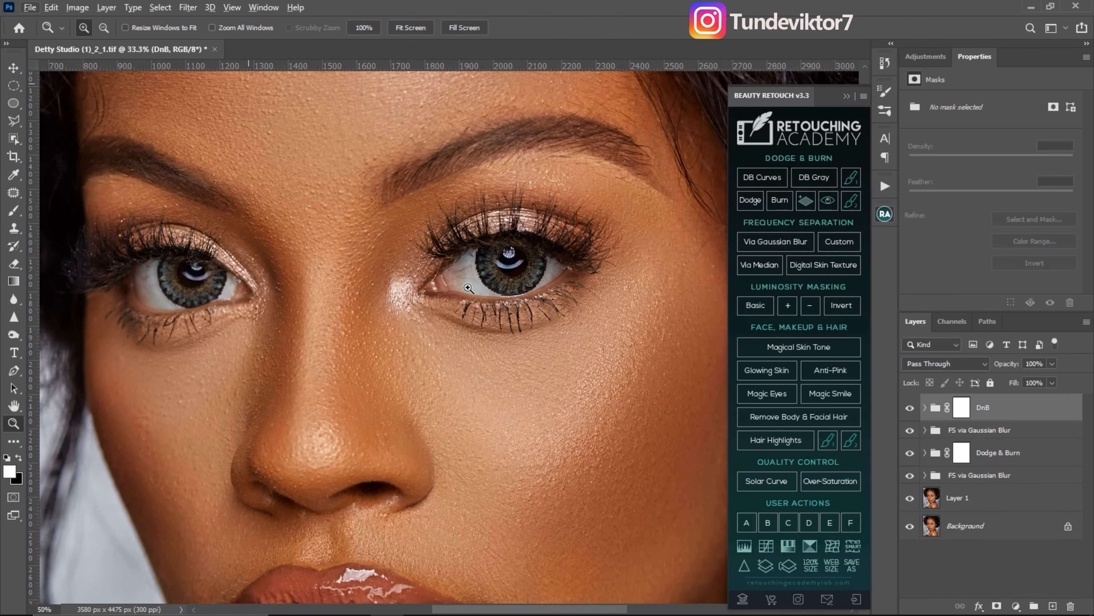
{"action": "left_click", "coordinate": [423, 350], "text": "alt"}
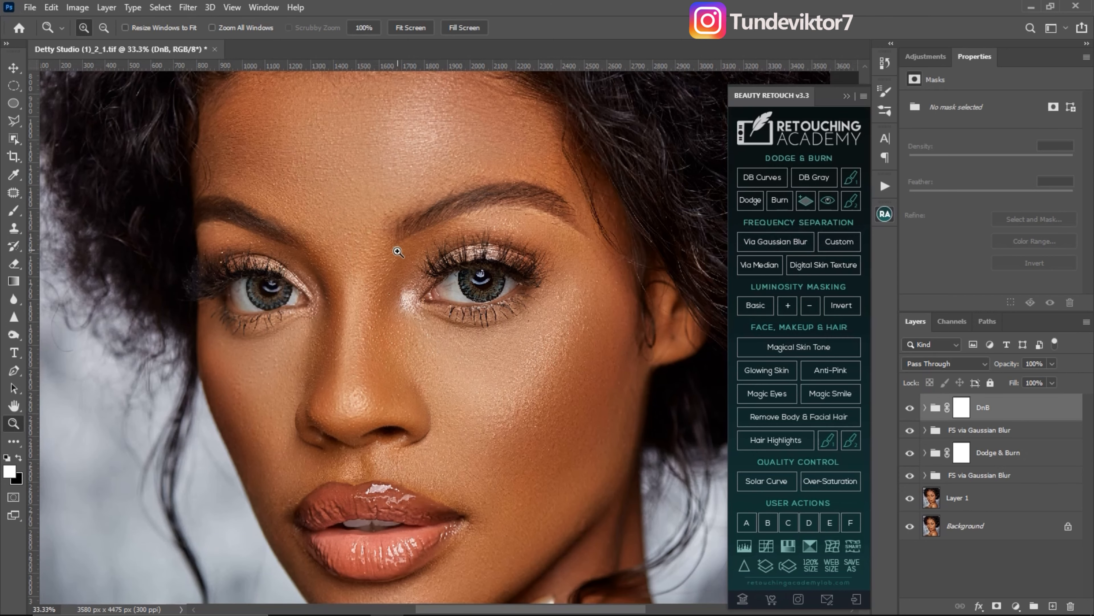
{"action": "key", "text": "alt+F9"}
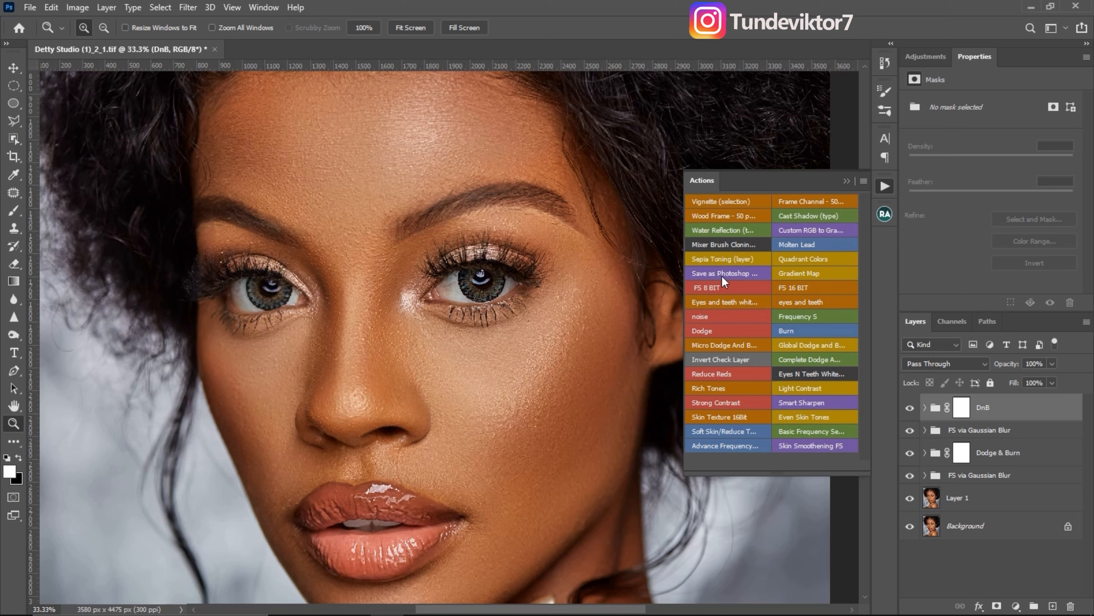
{"action": "left_click", "coordinate": [727, 302]}
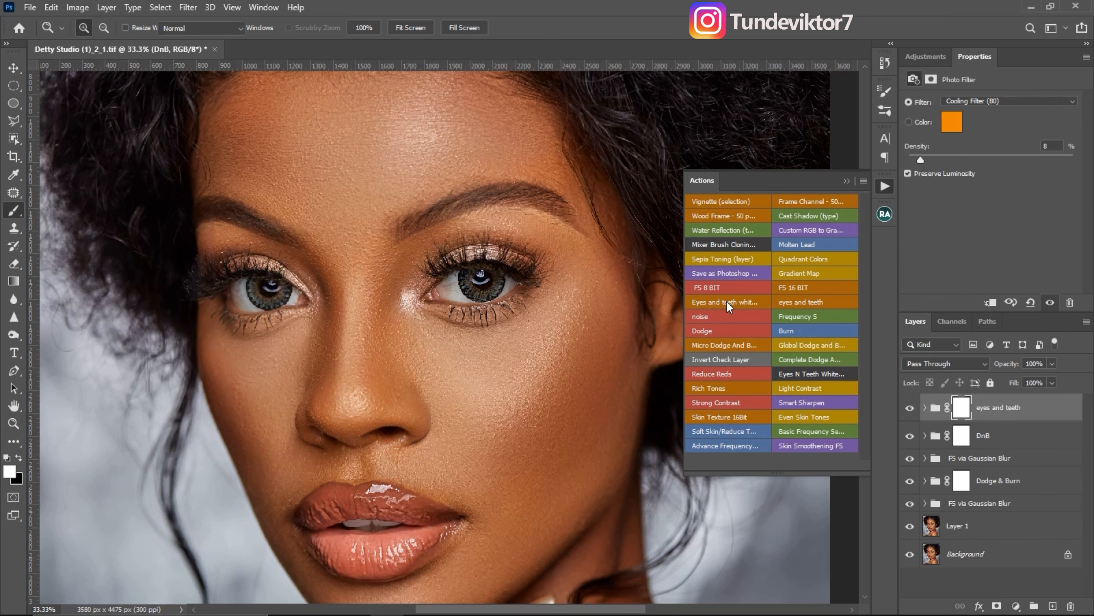
{"action": "left_click", "coordinate": [847, 182]}
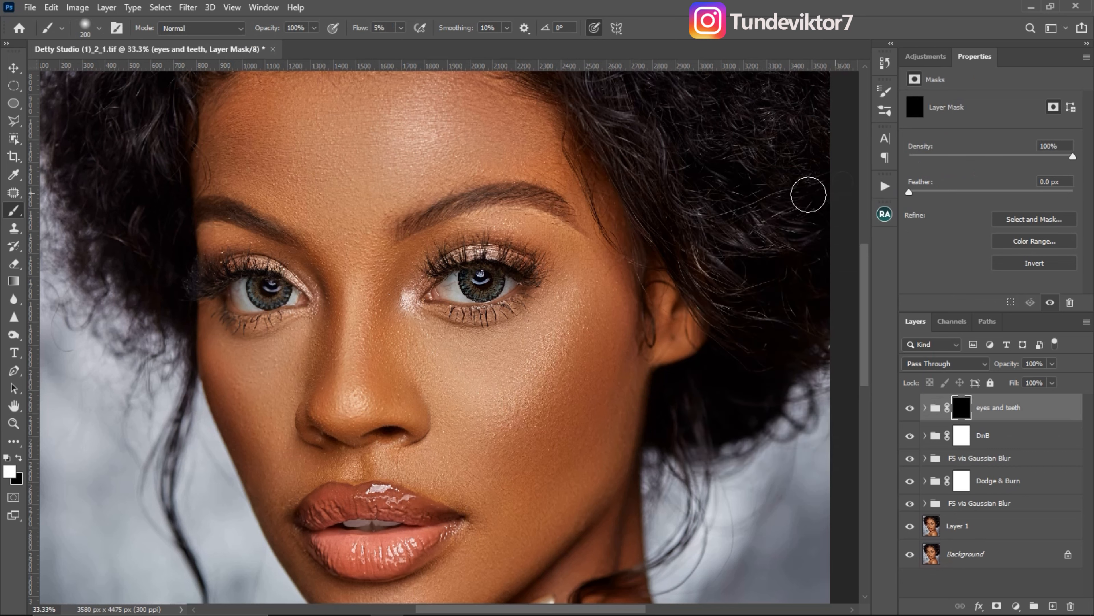
- Whiten both eyes by painting on the eyes and teeth mask with a 30 px brush at 100% flow
{"action": "key", "text": "bracketleft"}
{"action": "key", "text": "bracketleft"}
{"action": "key", "text": "bracketleft"}
{"action": "key", "text": "bracketleft"}
{"action": "key", "text": "bracketleft"}
{"action": "key", "text": "bracketleft"}
{"action": "left_click", "coordinate": [401, 28]}
{"action": "left_click_drag", "start_coordinate": [399, 43], "coordinate": [489, 43]}
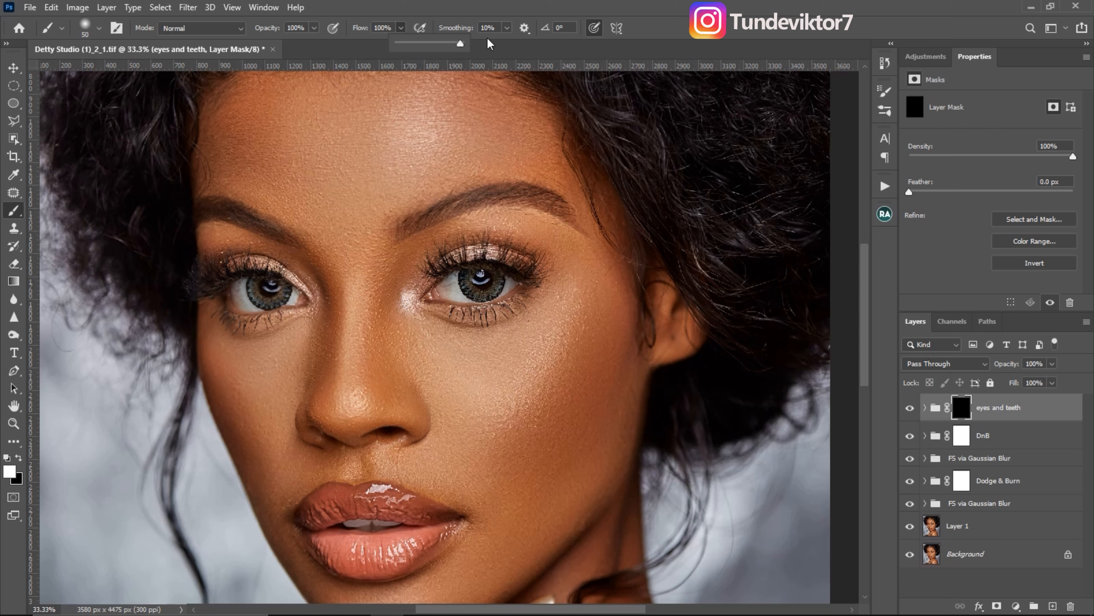
{"action": "key", "text": "bracketleft"}
{"action": "key", "text": "bracketleft"}
{"action": "key", "text": "bracketleft"}
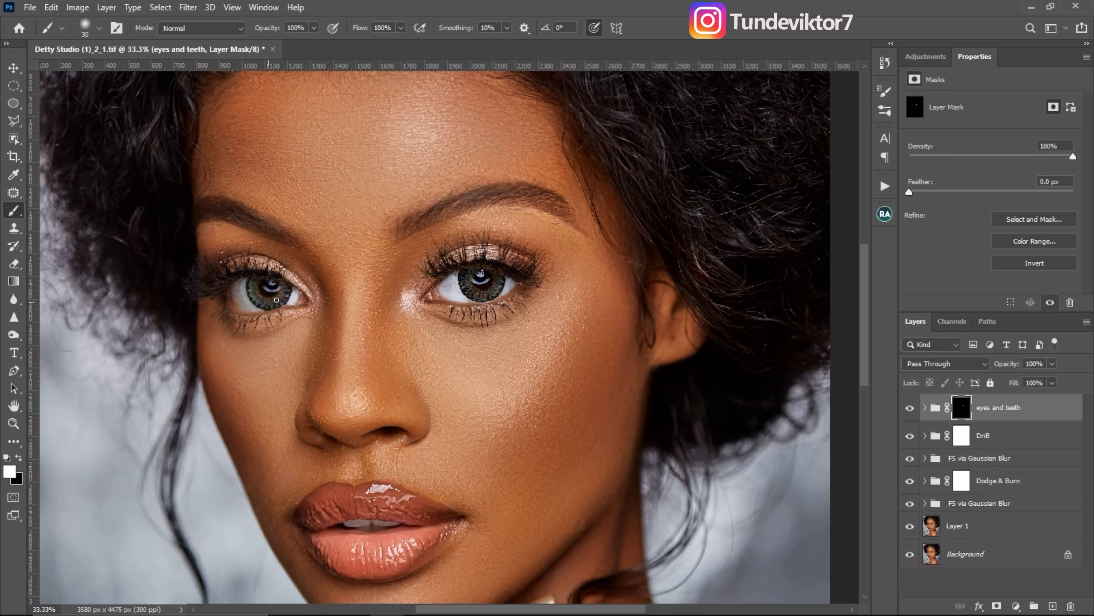
{"action": "mouse_move", "coordinate": [259, 311]}
{"action": "left_mouse_down"}
{"action": "mouse_move", "coordinate": [232, 291]}
{"action": "mouse_move", "coordinate": [245, 279]}
{"action": "mouse_move", "coordinate": [239, 304]}
{"action": "left_mouse_up"}
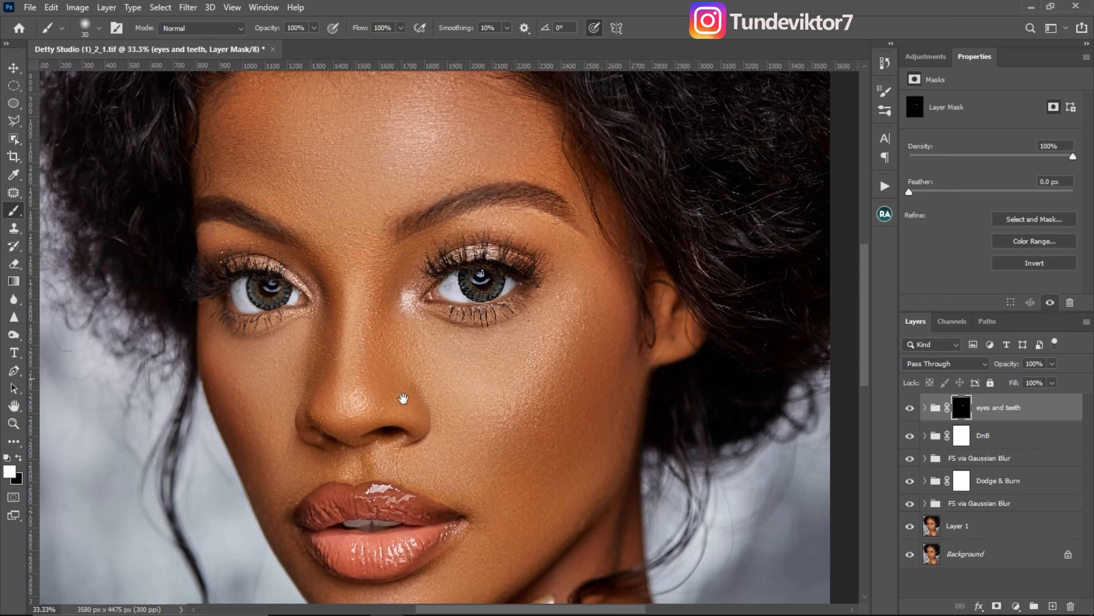
- Paint the teeth on the eyes and teeth mask, clean the lip edge with a 70 px eraser, and compare before and after
{"action": "scroll", "coordinate": [398, 391], "scroll_direction": "down", "scroll_amount": 5}
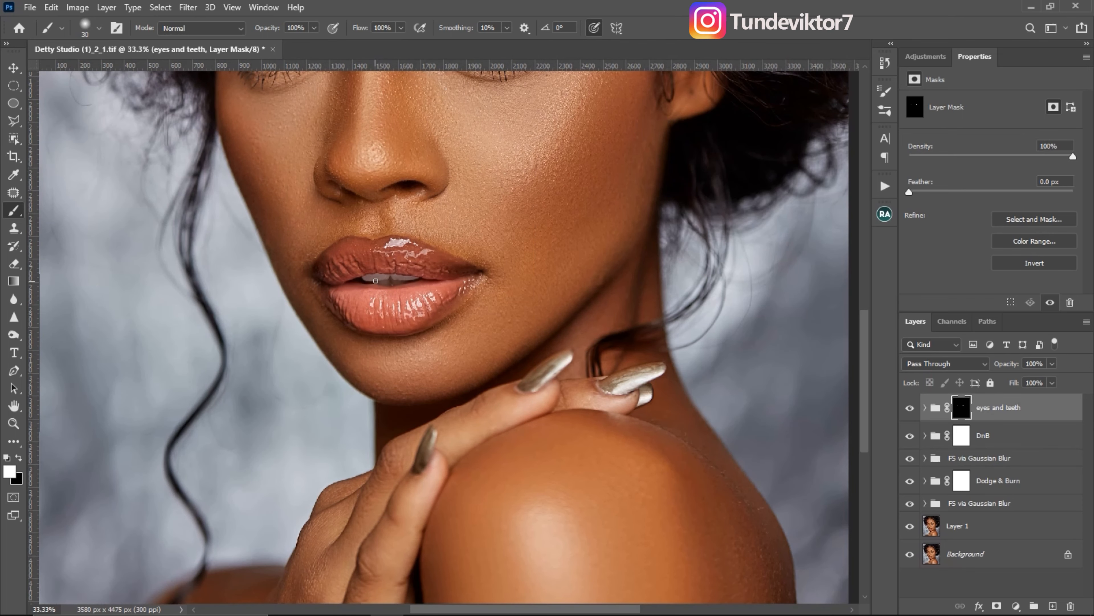
{"action": "left_click_drag", "start_coordinate": [369, 278], "coordinate": [412, 277]}
{"action": "key", "text": "e"}
{"action": "key", "text": "bracketleft"}
{"action": "key", "text": "bracketleft"}
{"action": "key", "text": "bracketleft"}
{"action": "key", "text": "bracketleft"}
{"action": "key", "text": "bracketleft"}
{"action": "key", "text": "bracketleft"}
{"action": "key", "text": "bracketleft"}
{"action": "key", "text": "bracketleft"}
{"action": "key", "text": "bracketleft"}
{"action": "key", "text": "bracketleft"}
{"action": "key", "text": "bracketleft"}
{"action": "key", "text": "bracketleft"}
{"action": "key", "text": "bracketleft"}
{"action": "key", "text": "bracketleft"}
{"action": "key", "text": "bracketleft"}
{"action": "key", "text": "bracketleft"}
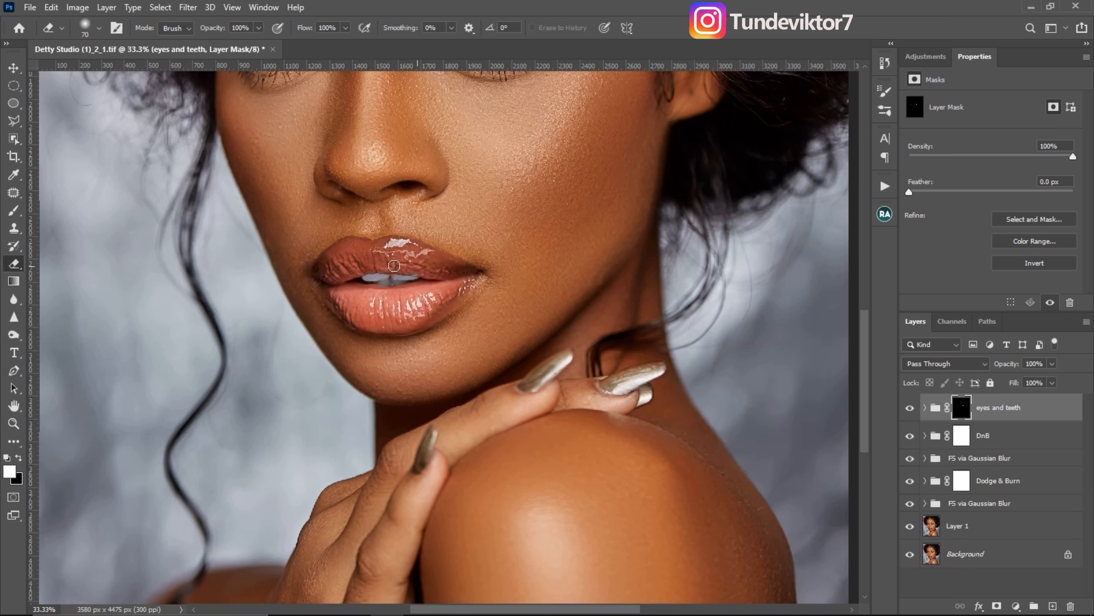
{"action": "key", "text": "z"}
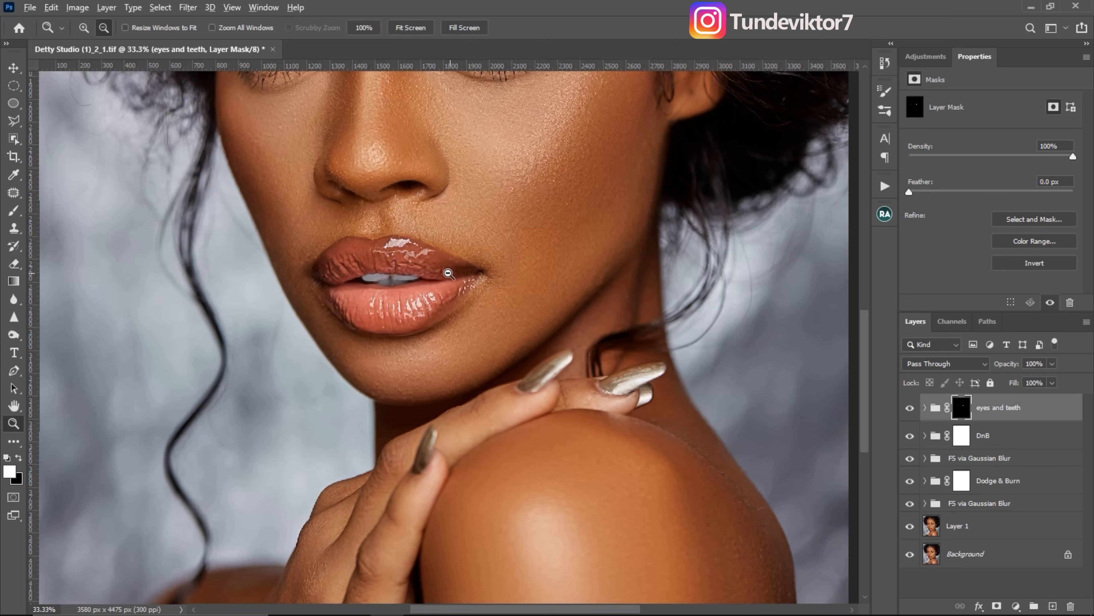
{"action": "left_click", "coordinate": [448, 310], "text": "alt"}
{"action": "left_click", "coordinate": [448, 311], "text": "alt"}
{"action": "key", "text": "e"}
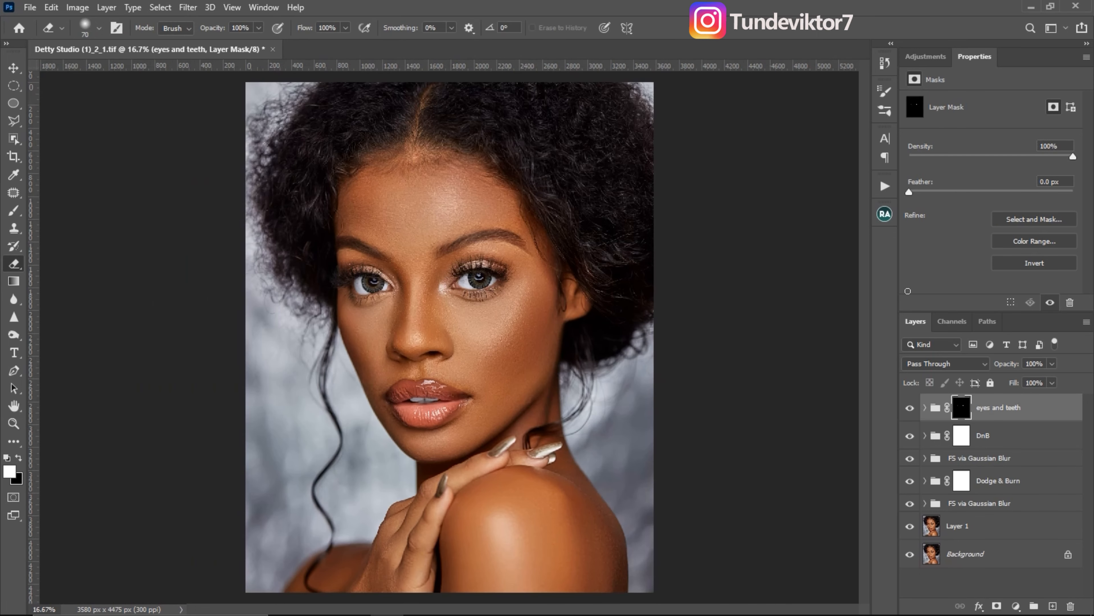
{"action": "left_click", "coordinate": [909, 407]}
{"action": "left_click", "coordinate": [910, 408]}
- Soften the eyes and teeth mask with a Gaussian Blur of 2 pixels radius
{"action": "left_click", "coordinate": [188, 8]}
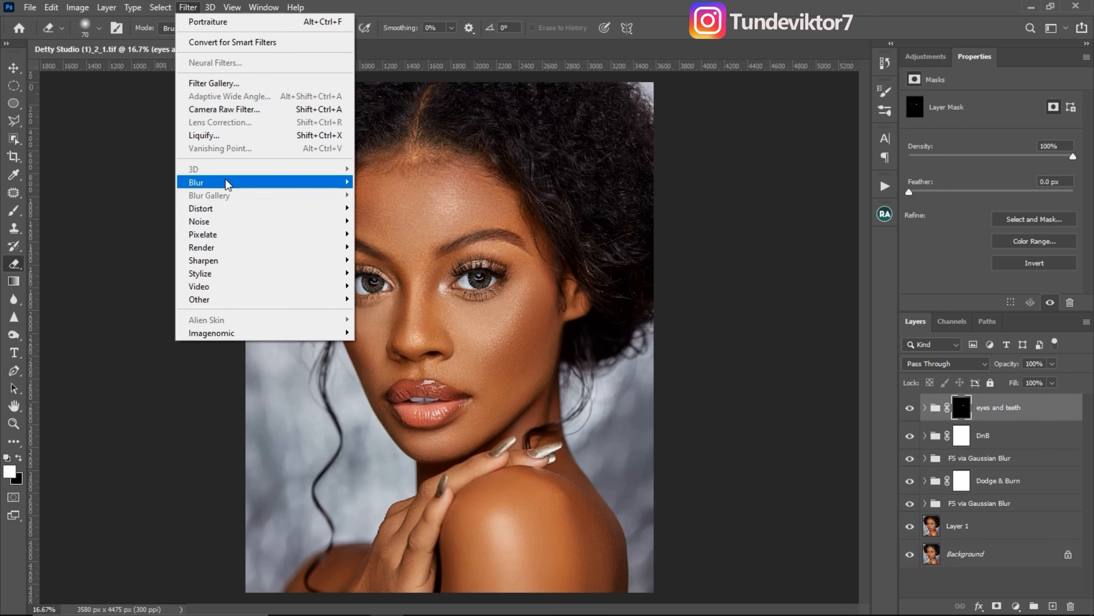
{"action": "mouse_move", "coordinate": [231, 184]}
{"action": "left_click", "coordinate": [151, 237]}
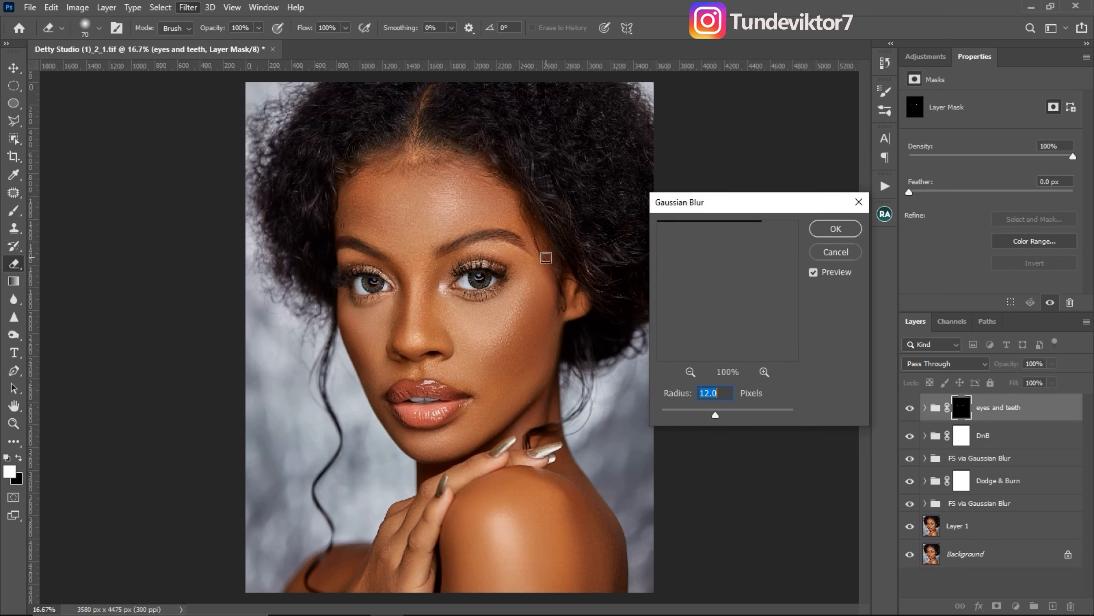
{"action": "type", "text": "2"}
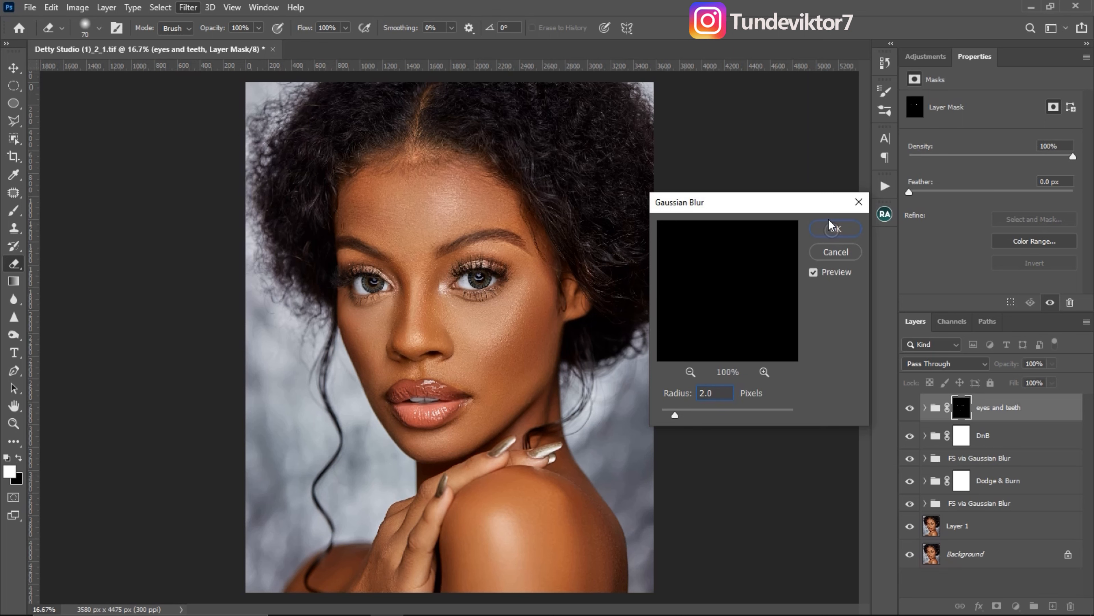
{"action": "left_click", "coordinate": [835, 227]}
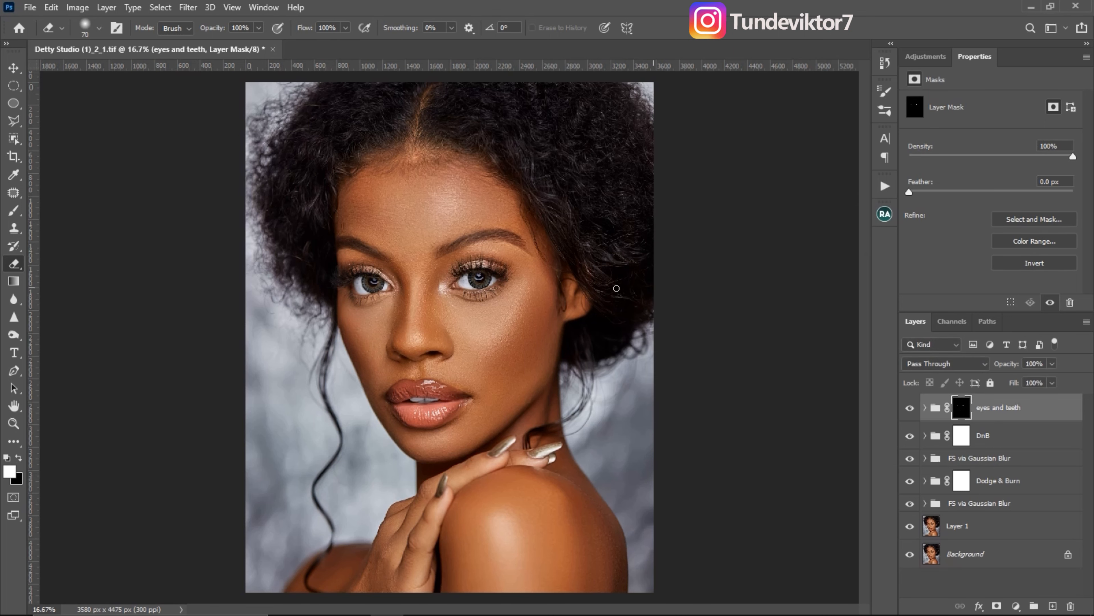
- Lower the eyes and teeth group's opacity to 76% and compare the portrait with the group hidden and shown
{"action": "key", "text": "z"}
{"action": "left_click", "coordinate": [466, 286]}
{"action": "key", "text": "e"}
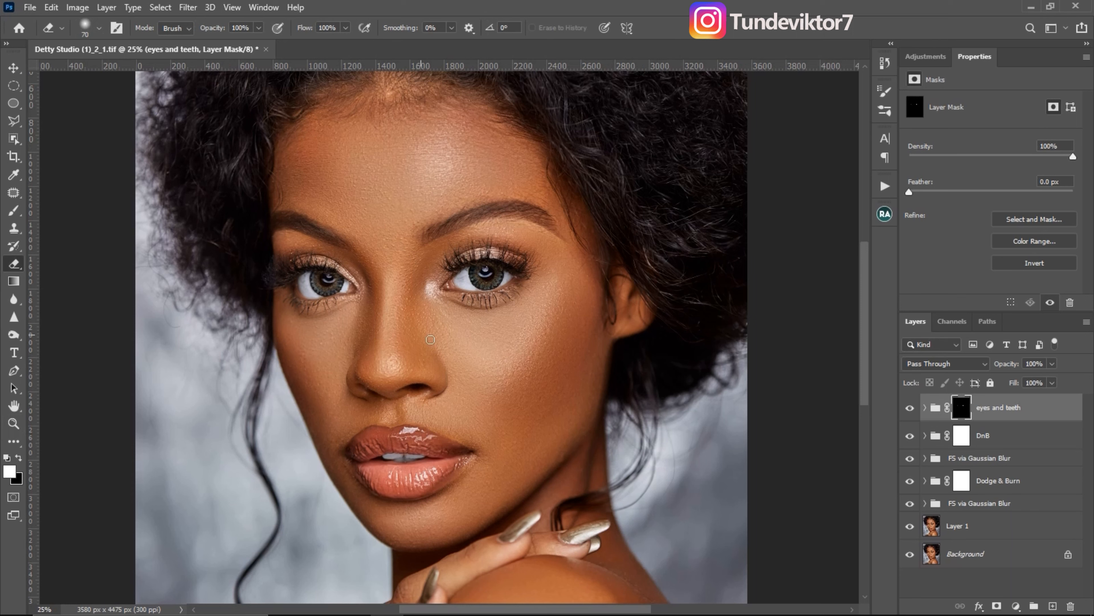
{"action": "left_click", "coordinate": [1052, 364]}
{"action": "left_click_drag", "start_coordinate": [1038, 384], "coordinate": [1037, 383]}
{"action": "key", "text": "z"}
{"action": "left_click", "coordinate": [465, 293], "text": "alt"}
{"action": "key", "text": "e"}
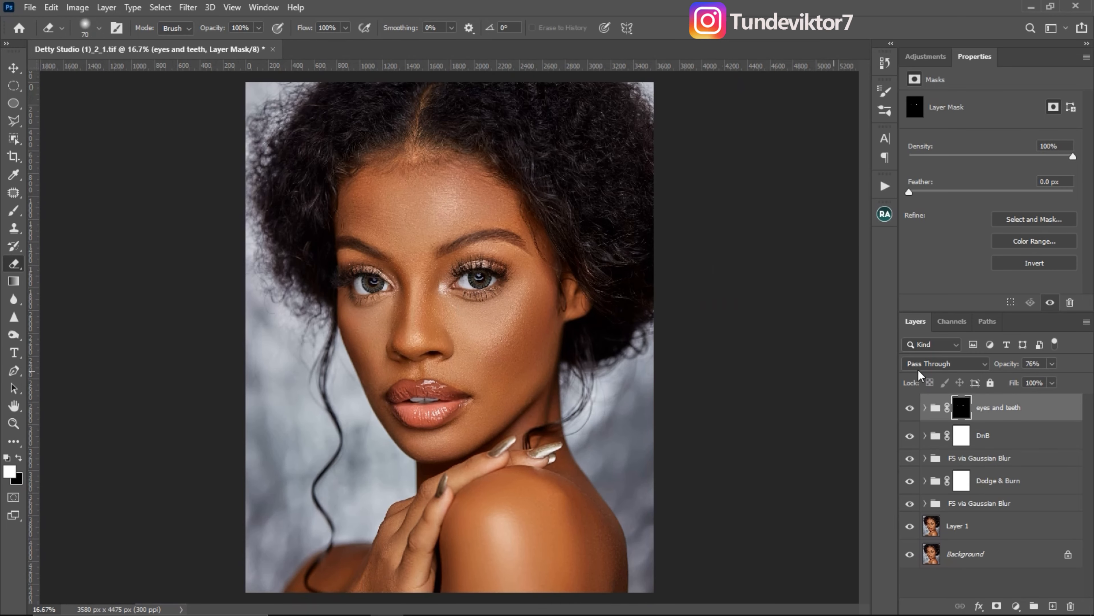
{"action": "left_click", "coordinate": [909, 409]}
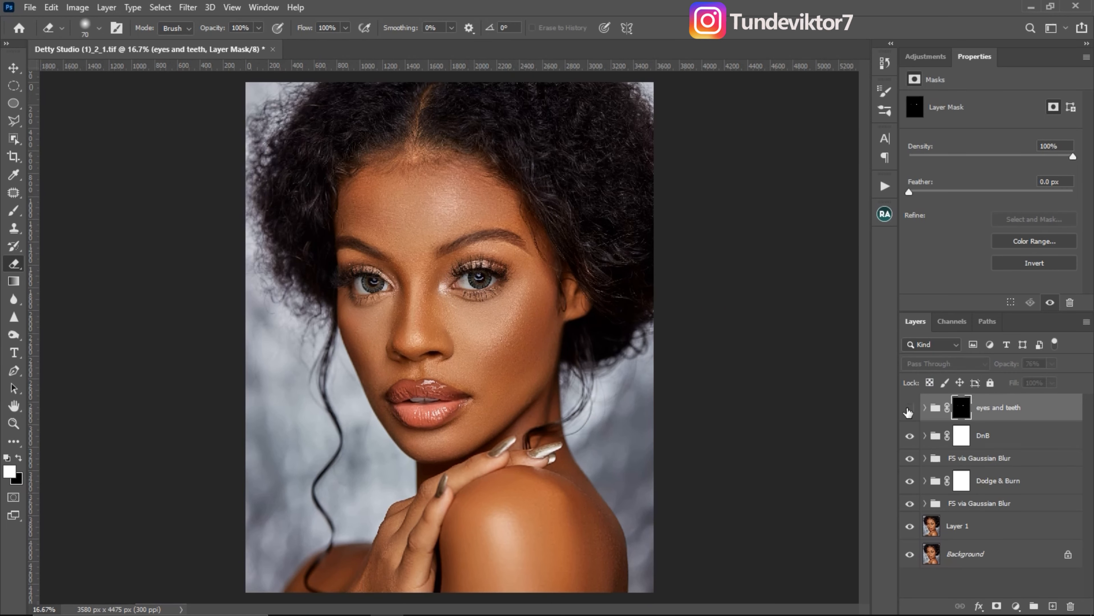
{"action": "left_click", "coordinate": [909, 408]}
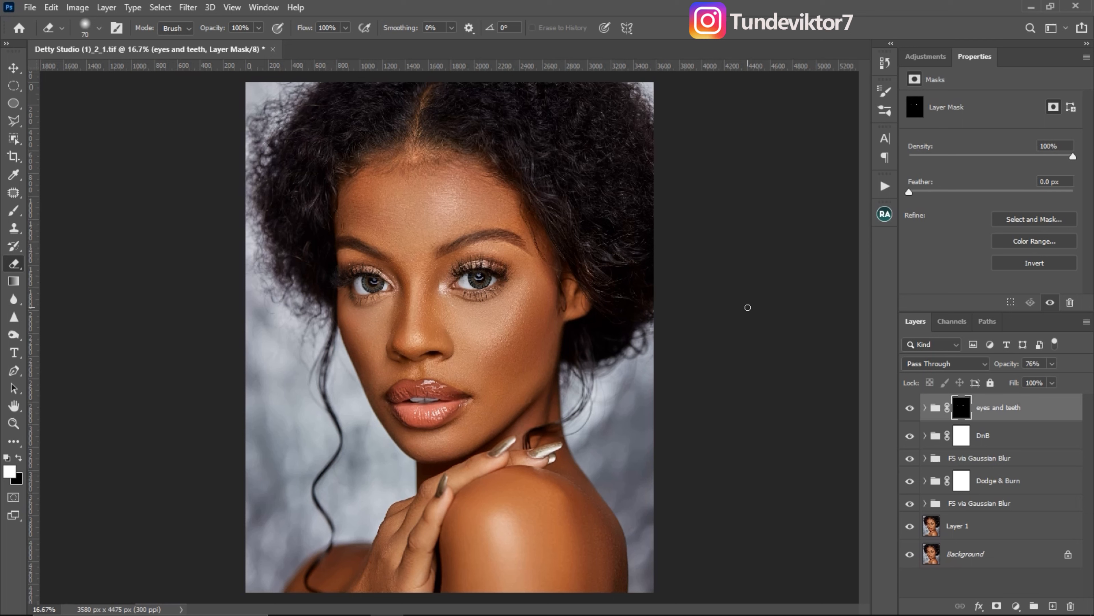
- Add a Levels adjustment layer with the black input at 9 and the white input at 242
{"action": "left_click", "coordinate": [926, 56]}
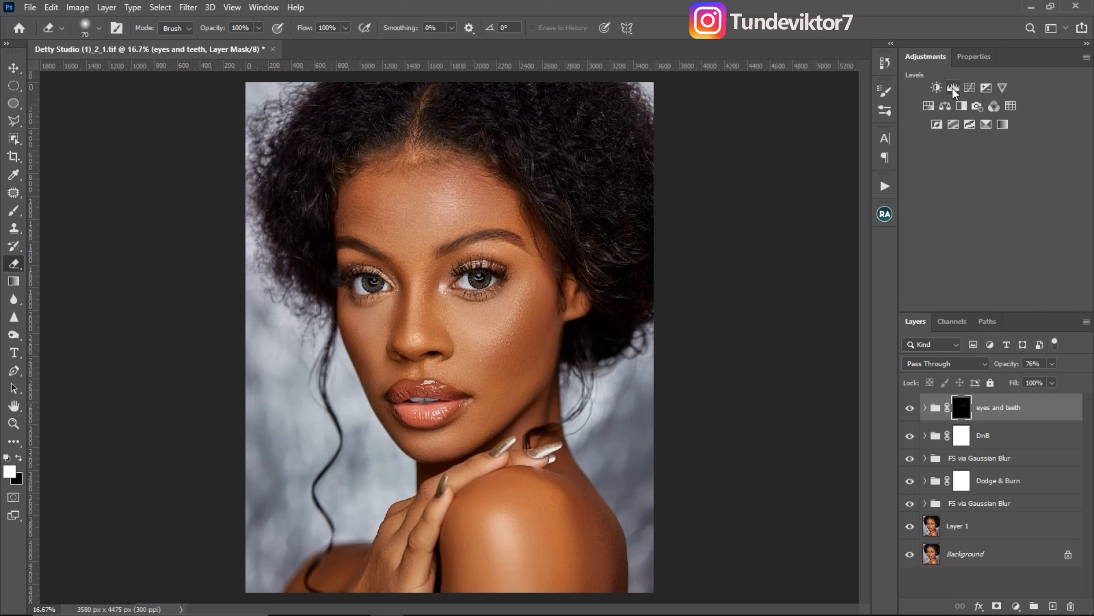
{"action": "left_click", "coordinate": [954, 88]}
{"action": "left_click_drag", "start_coordinate": [928, 204], "coordinate": [931, 204]}
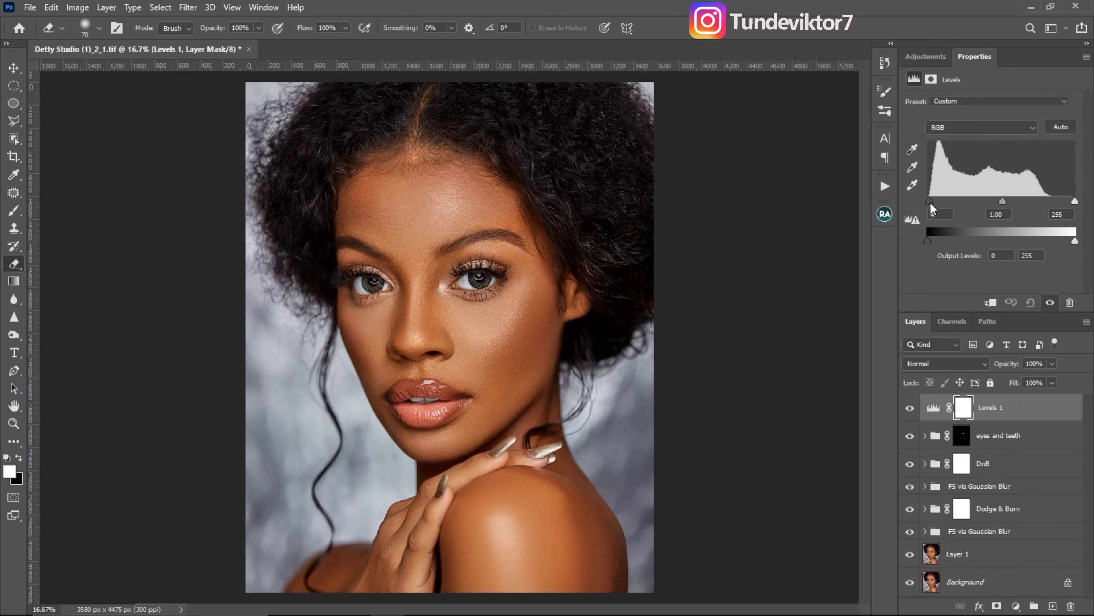
{"action": "left_click_drag", "start_coordinate": [1075, 201], "coordinate": [1067, 202]}
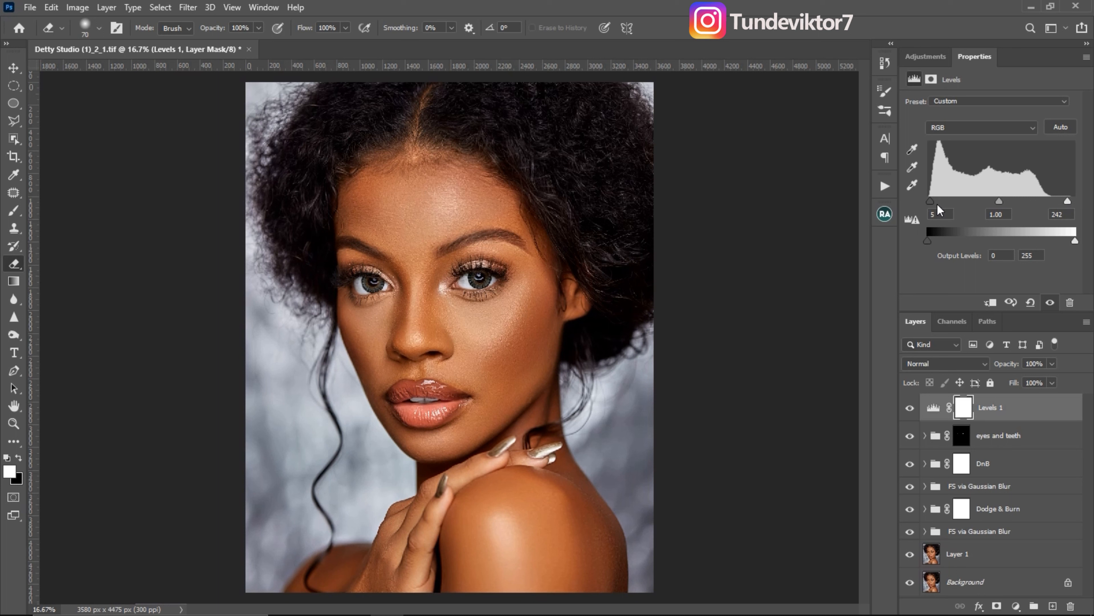
{"action": "left_click_drag", "start_coordinate": [931, 200], "coordinate": [933, 201]}
- Reduce the Levels layer's opacity to 53% and compare the portrait with and without the adjustment
{"action": "left_click", "coordinate": [910, 410]}
{"action": "left_click", "coordinate": [910, 409]}
{"action": "left_click", "coordinate": [1052, 364]}
{"action": "left_click_drag", "start_coordinate": [1022, 385], "coordinate": [1024, 384]}
{"action": "left_click", "coordinate": [911, 409]}
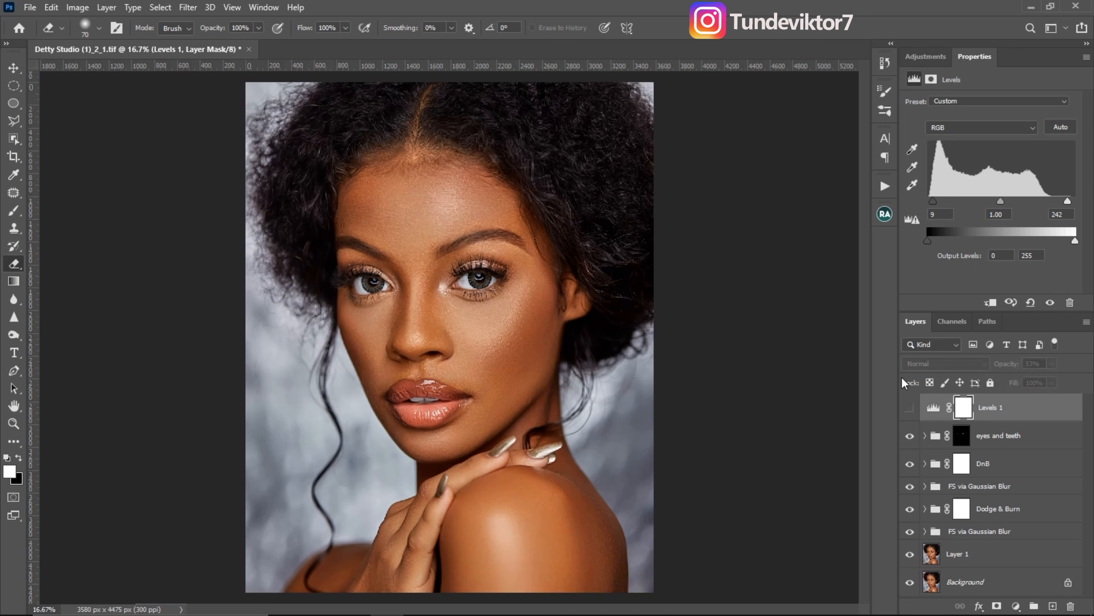
- Try a Brightness/Contrast adjustment layer with contrast 26 and delete it
{"action": "left_click", "coordinate": [931, 58]}
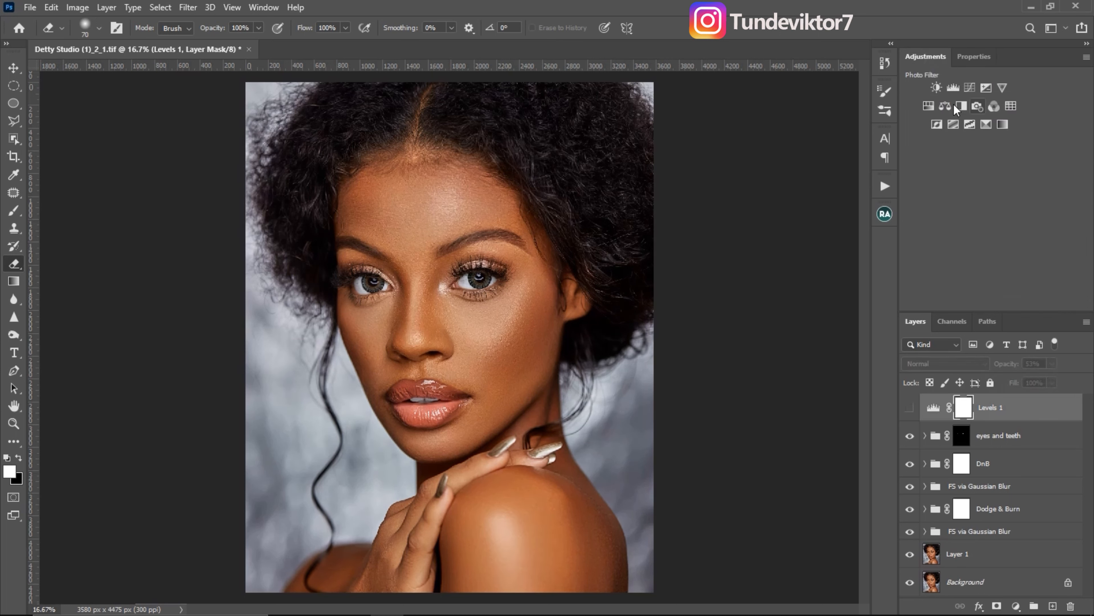
{"action": "left_click", "coordinate": [937, 90]}
{"action": "left_click_drag", "start_coordinate": [994, 166], "coordinate": [1004, 168]}
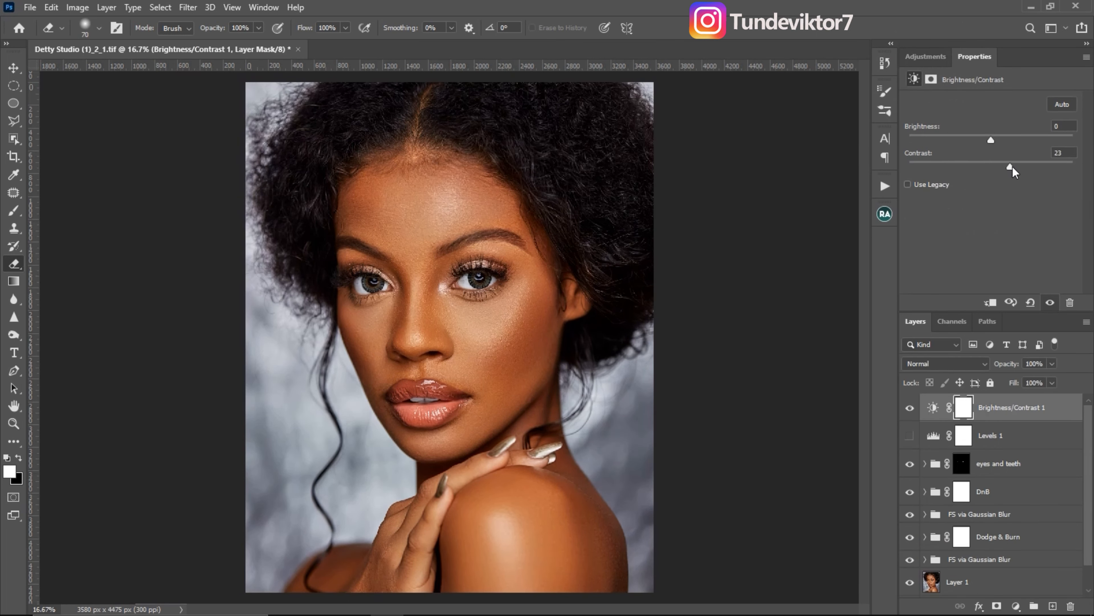
{"action": "left_click", "coordinate": [910, 408]}
{"action": "left_click", "coordinate": [909, 407]}
{"action": "left_click_drag", "start_coordinate": [1043, 405], "coordinate": [1071, 605]}
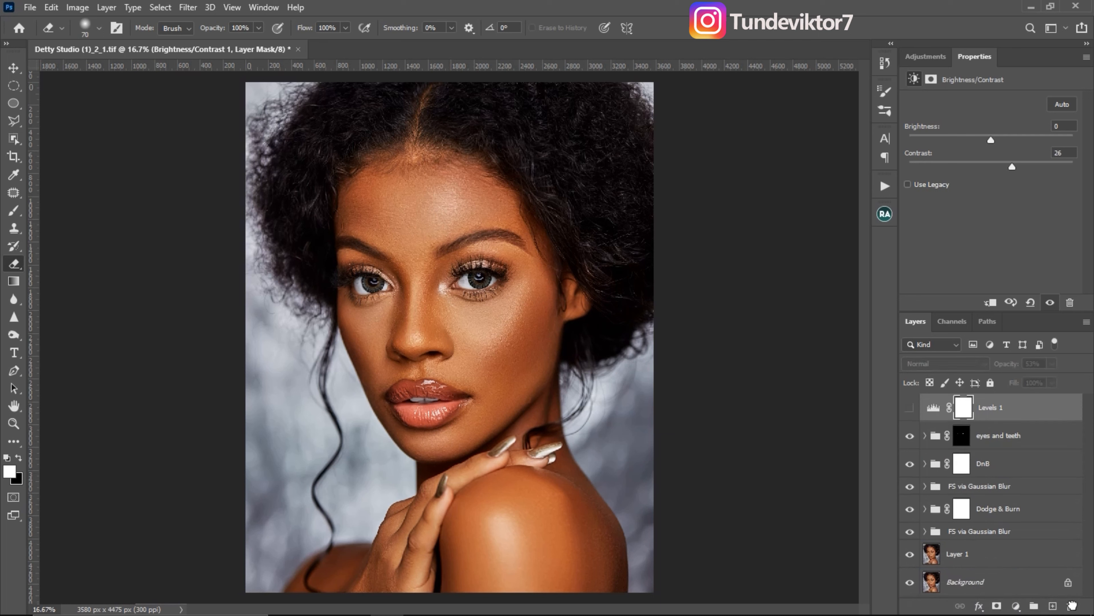
- Compare the portrait with the Levels layer shown and hidden
{"action": "left_click", "coordinate": [909, 407]}
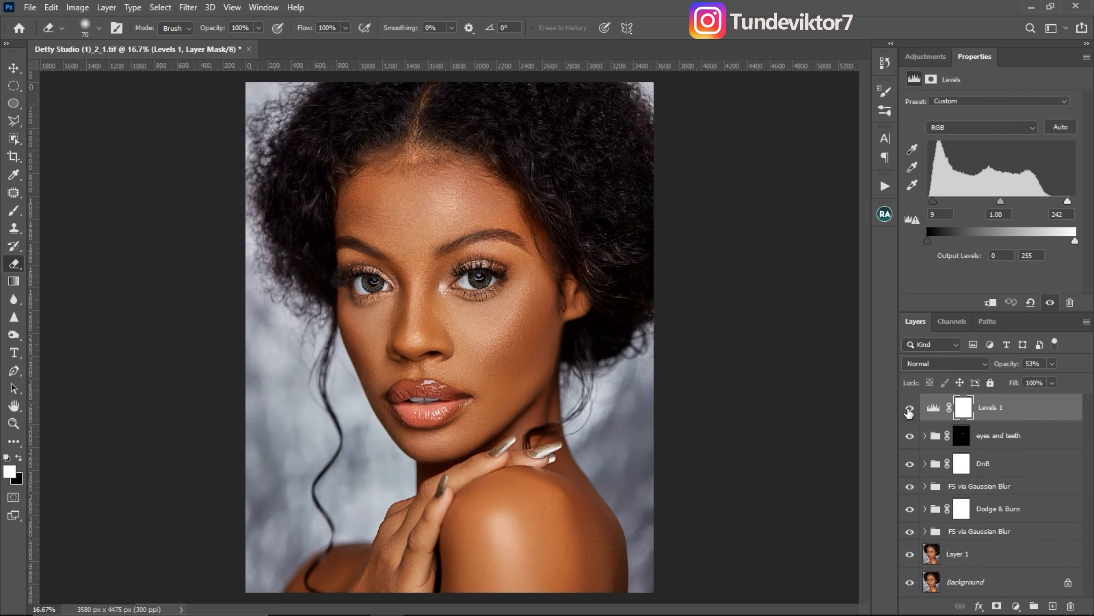
{"action": "left_click", "coordinate": [909, 407]}
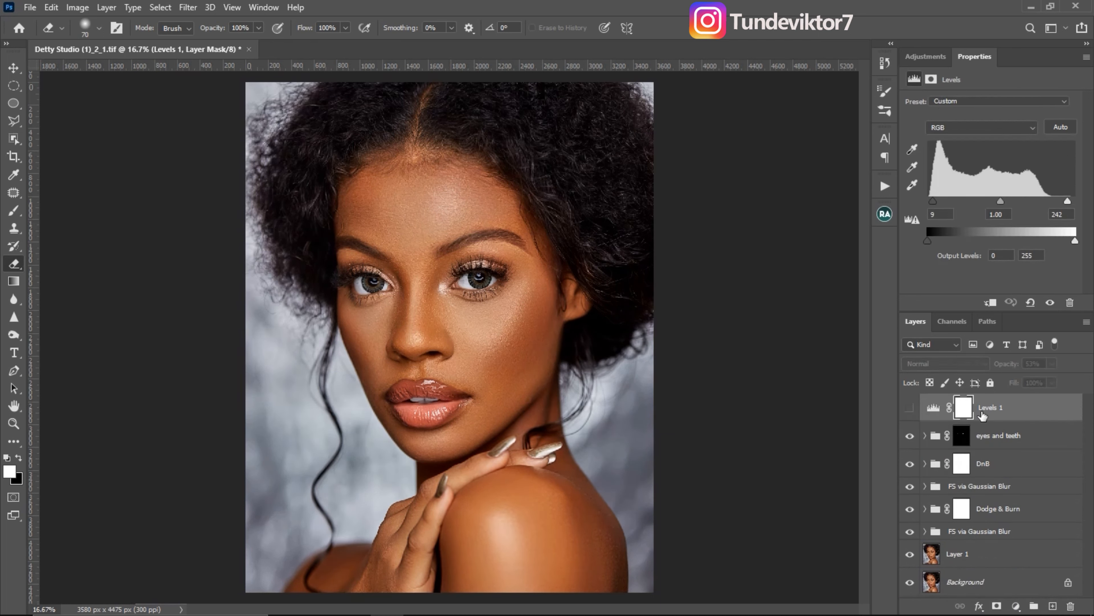
- Add a Curves adjustment layer with a gentle contrast S-curve and delete the hidden Levels layer
{"action": "left_click", "coordinate": [913, 59]}
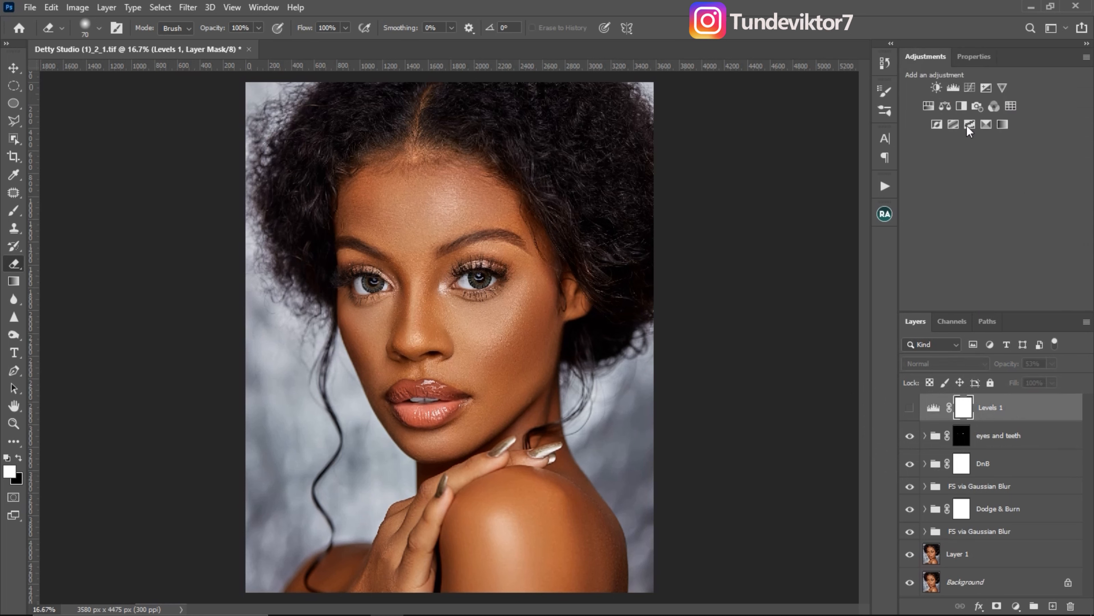
{"action": "left_click", "coordinate": [970, 88]}
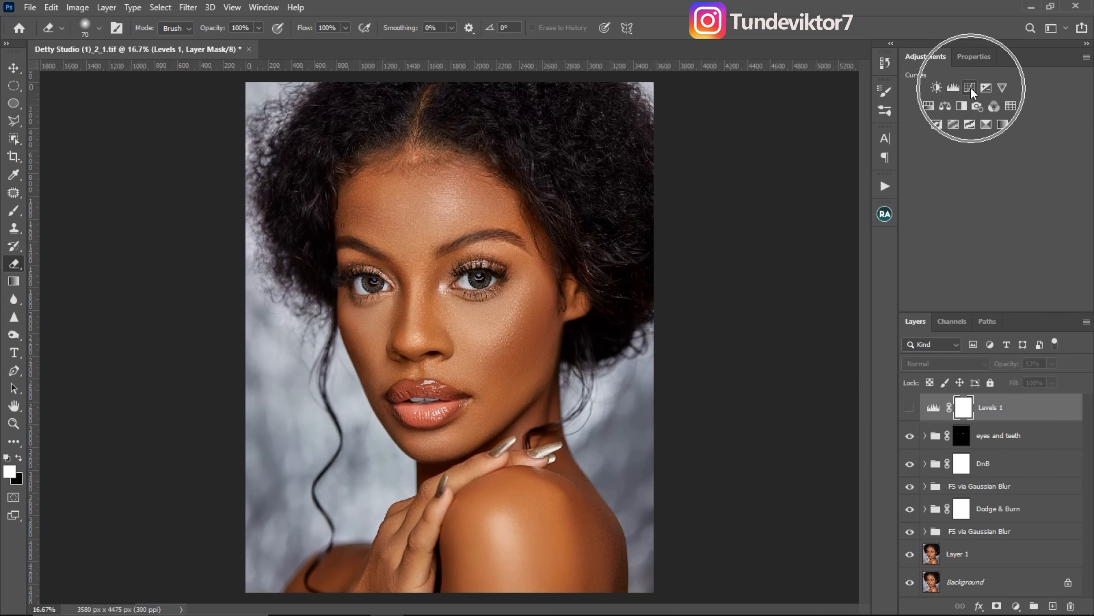
{"action": "left_click_drag", "start_coordinate": [972, 233], "coordinate": [973, 237]}
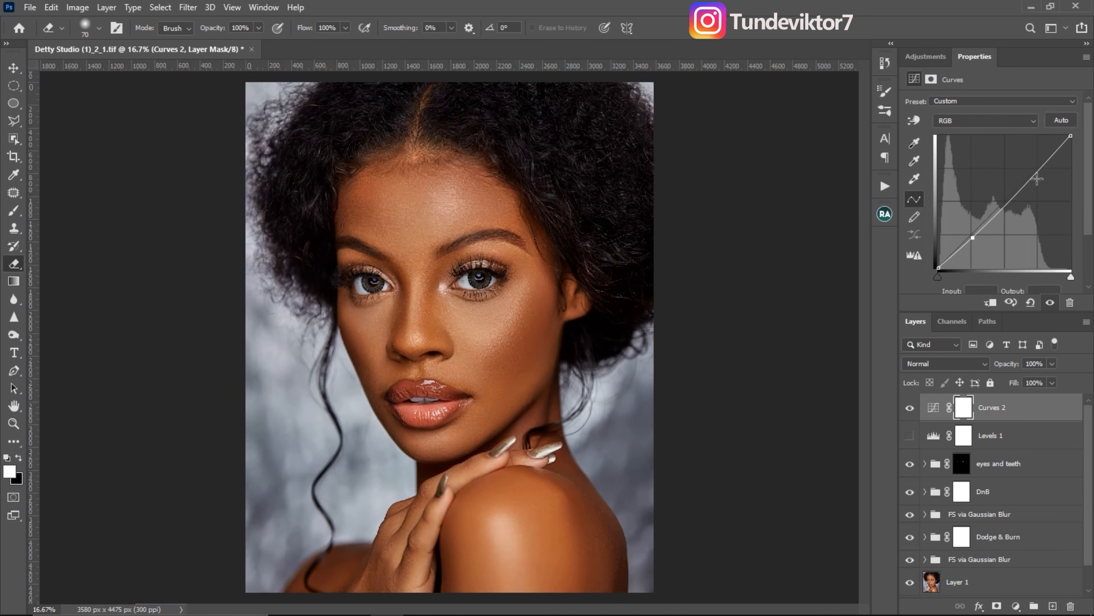
{"action": "left_click_drag", "start_coordinate": [1038, 172], "coordinate": [1037, 168]}
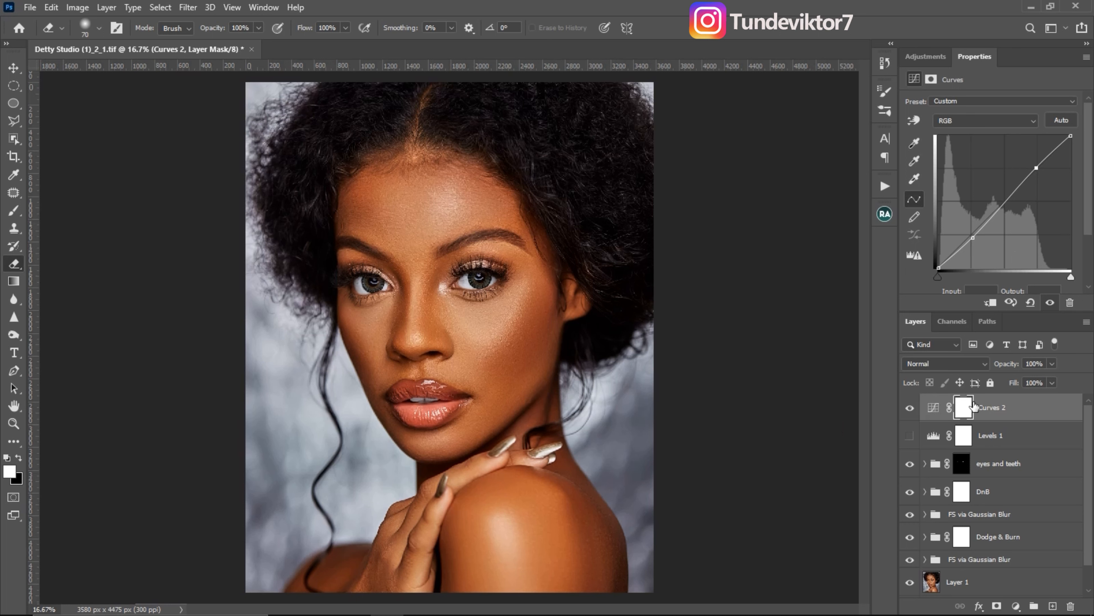
{"action": "left_click_drag", "start_coordinate": [1019, 438], "coordinate": [852, 403]}
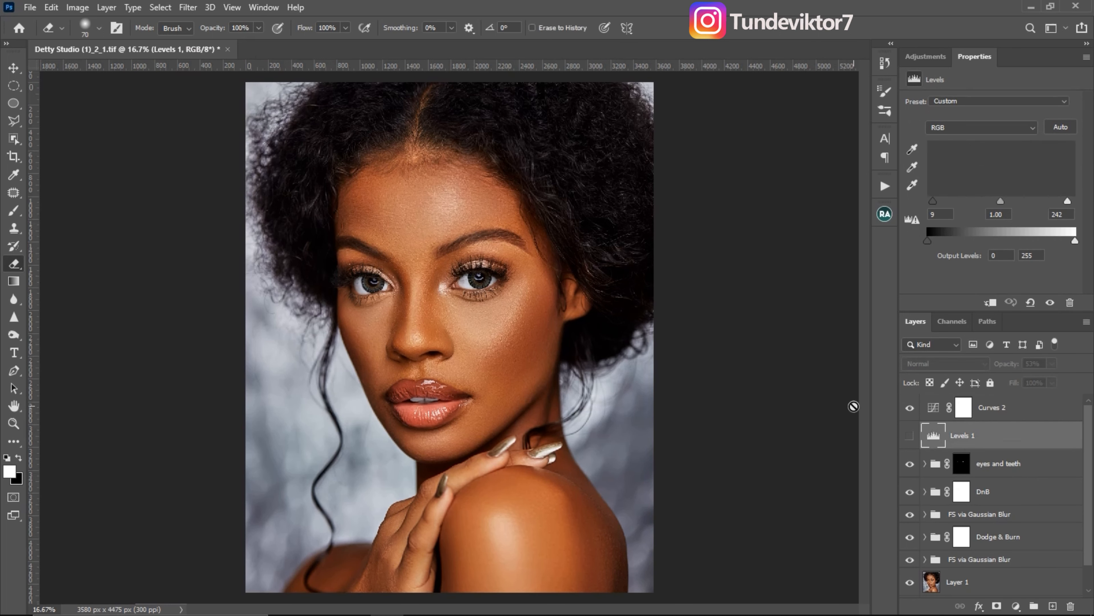
{"action": "key", "text": "Delete"}
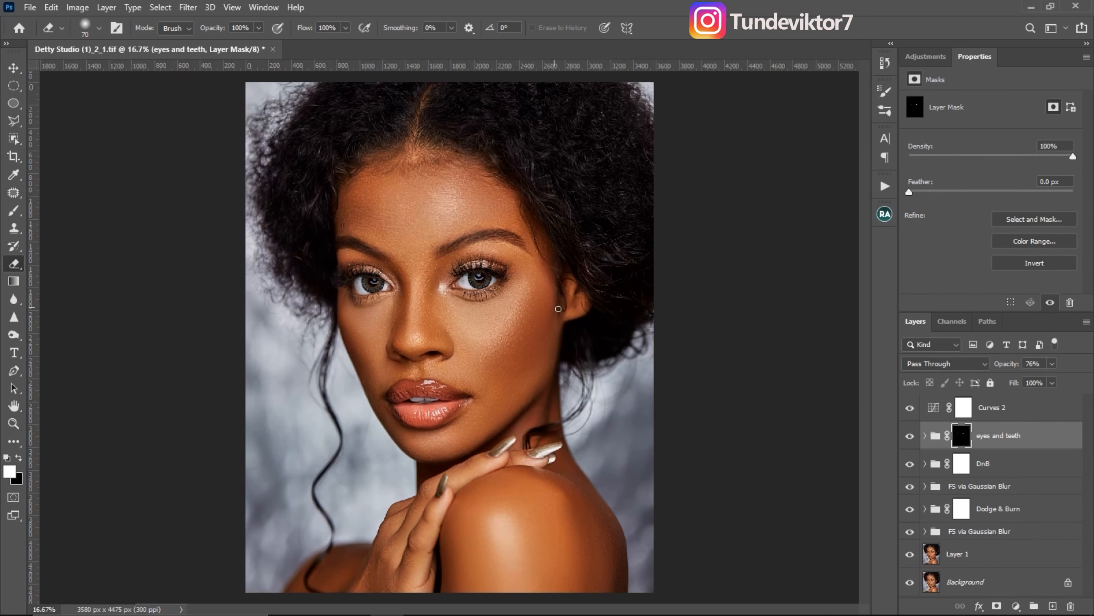
- Set the new Curves layer's opacity to 75% and check the face at closer magnification
{"action": "key", "text": "z"}
{"action": "left_click", "coordinate": [502, 338]}
{"action": "left_click", "coordinate": [470, 328], "text": "alt"}
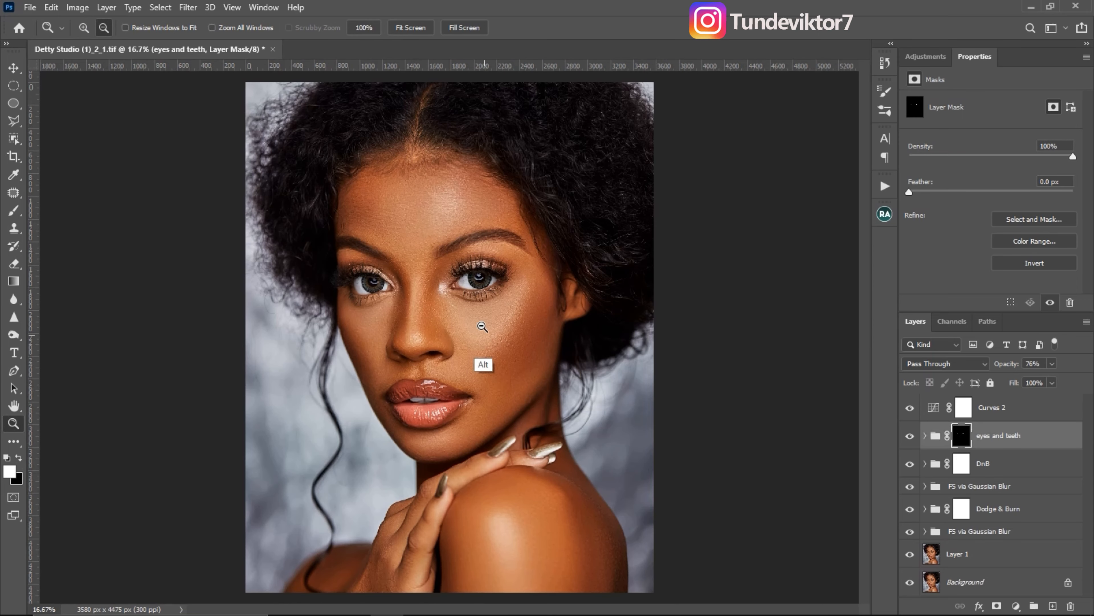
{"action": "key", "text": "e"}
{"action": "left_click", "coordinate": [1051, 364]}
{"action": "left_click", "coordinate": [1018, 412]}
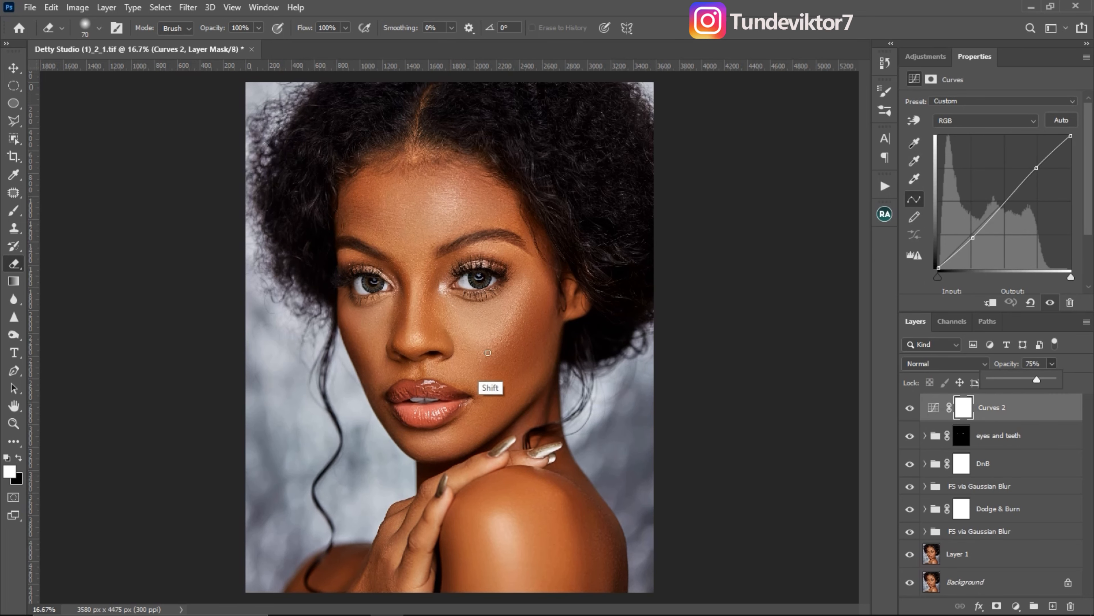
{"action": "key", "text": "z"}
{"action": "left_click", "coordinate": [491, 330]}
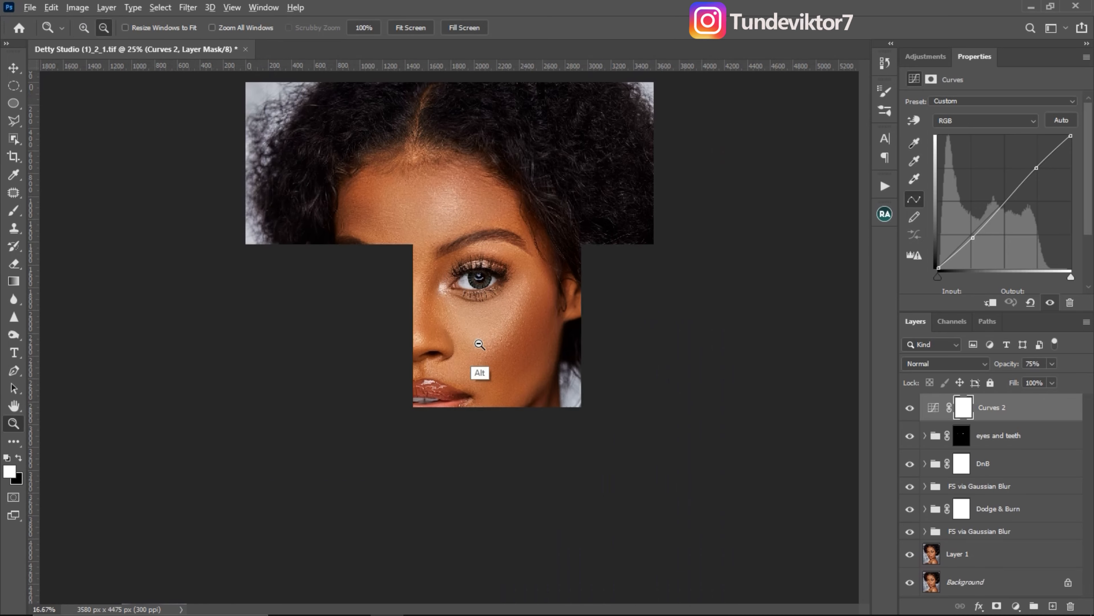
{"action": "key", "text": "e"}
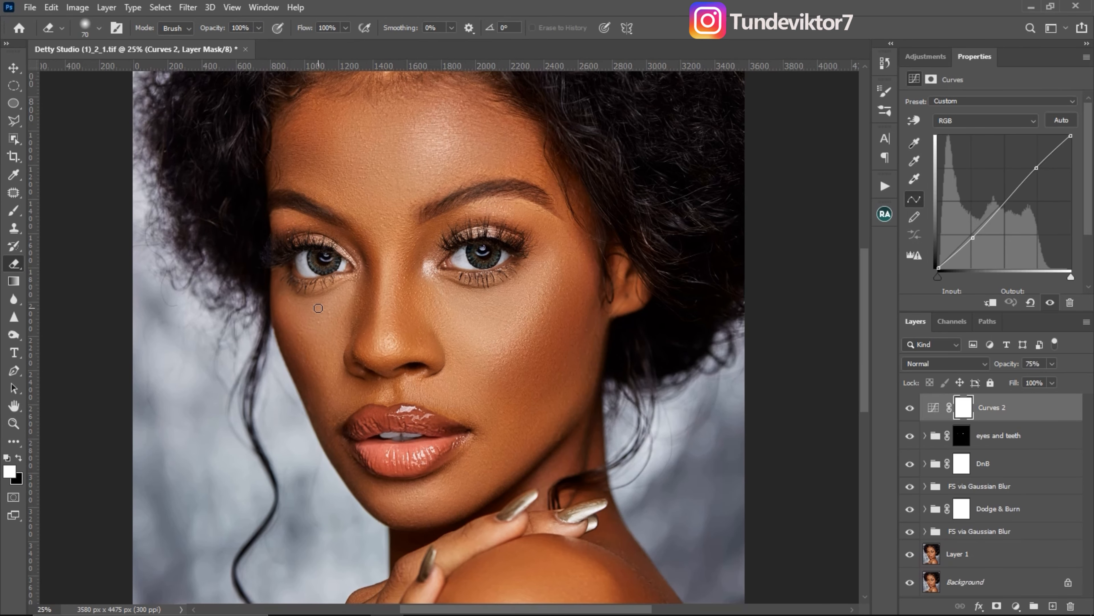
{"action": "key", "text": "z"}
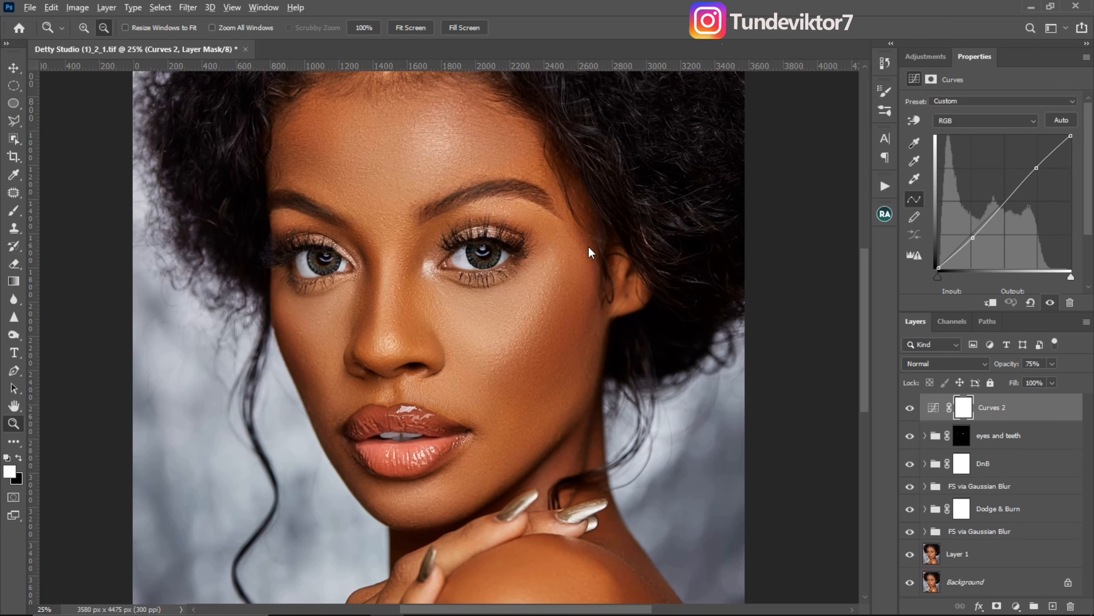
{"action": "left_click", "coordinate": [479, 344], "text": "alt"}
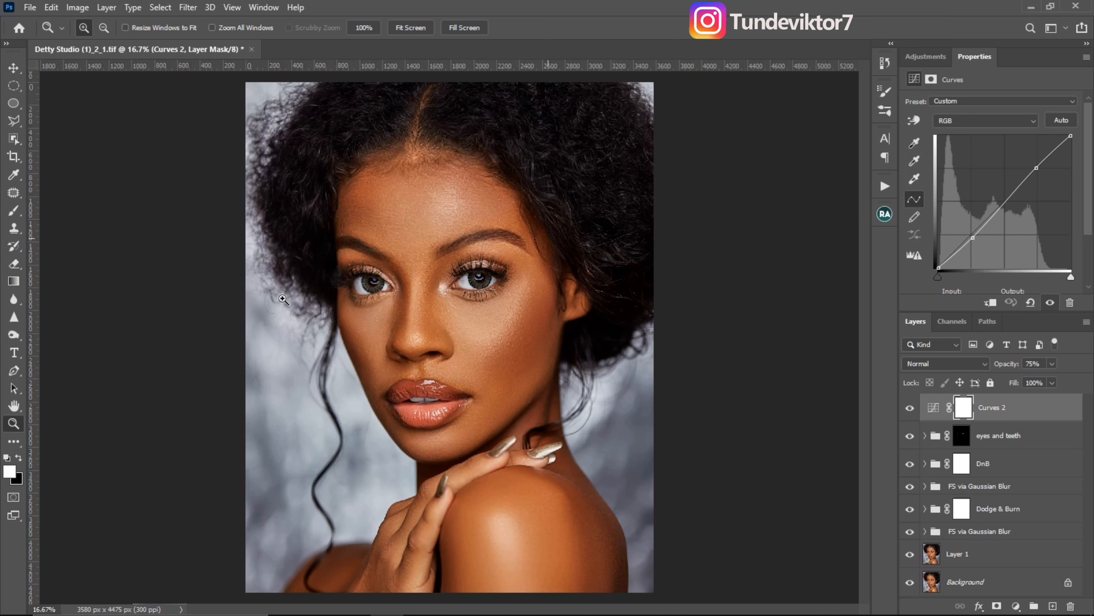
- Add a Color Balance adjustment layer and shift the shadows to +3 toward blue and slightly toward cyan
{"action": "left_click", "coordinate": [926, 59]}
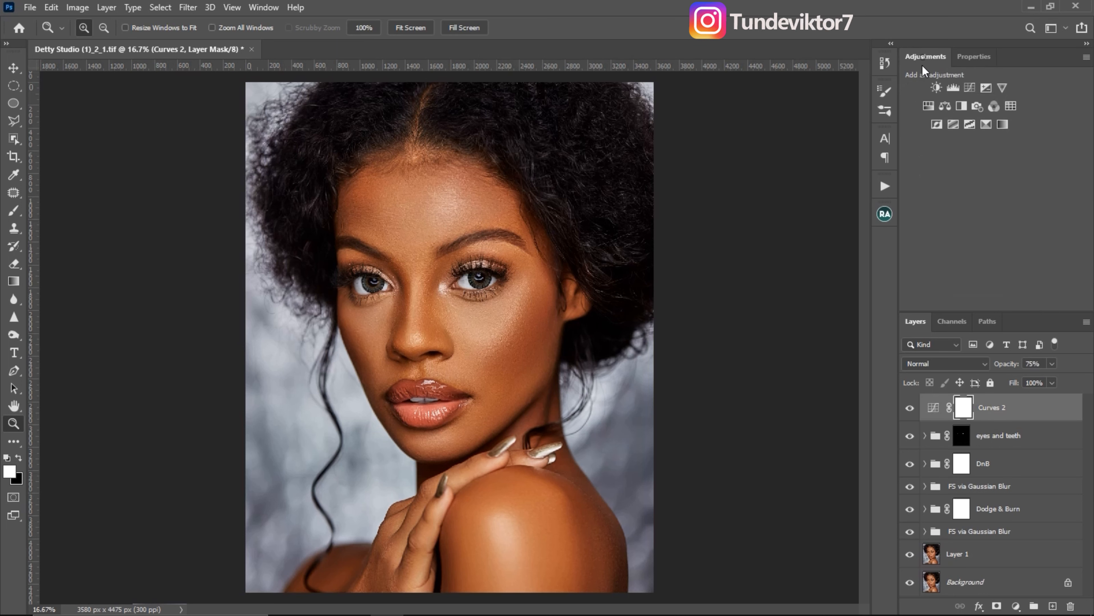
{"action": "left_click", "coordinate": [946, 107]}
{"action": "left_click", "coordinate": [955, 104]}
{"action": "left_click", "coordinate": [958, 114]}
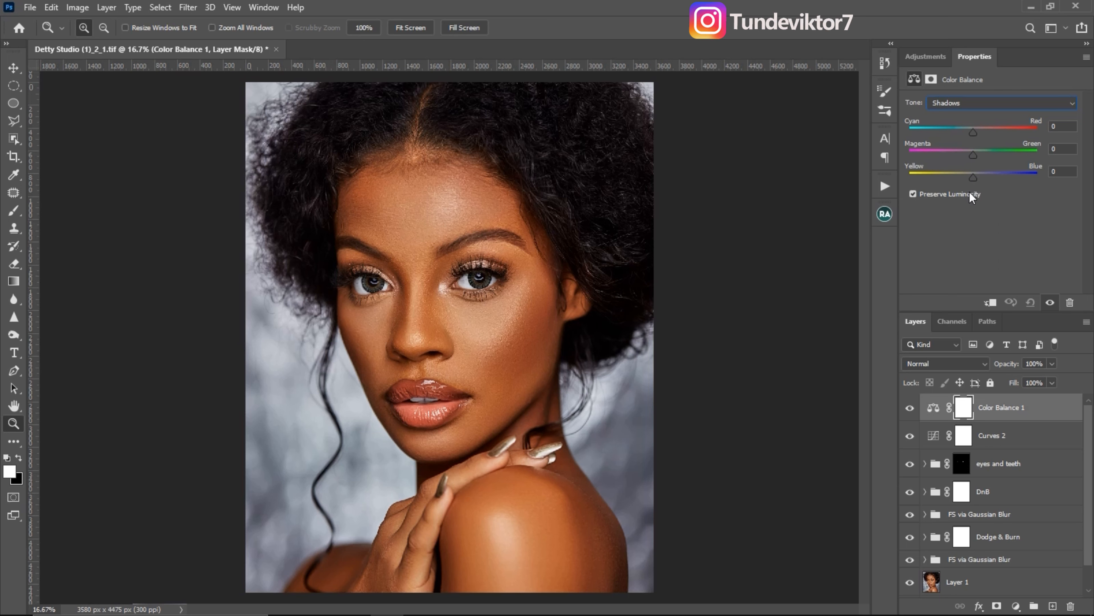
{"action": "left_click", "coordinate": [973, 177]}
{"action": "left_click_drag", "start_coordinate": [974, 177], "coordinate": [978, 180]}
{"action": "key", "text": "ctrl"}
{"action": "key", "text": "ctrl"}
{"action": "key", "text": "ctrl"}
{"action": "left_click_drag", "start_coordinate": [973, 132], "coordinate": [969, 135]}
- Shift the Color Balance highlights slightly toward yellow and compare the portrait with and without the layer
{"action": "left_click", "coordinate": [974, 104]}
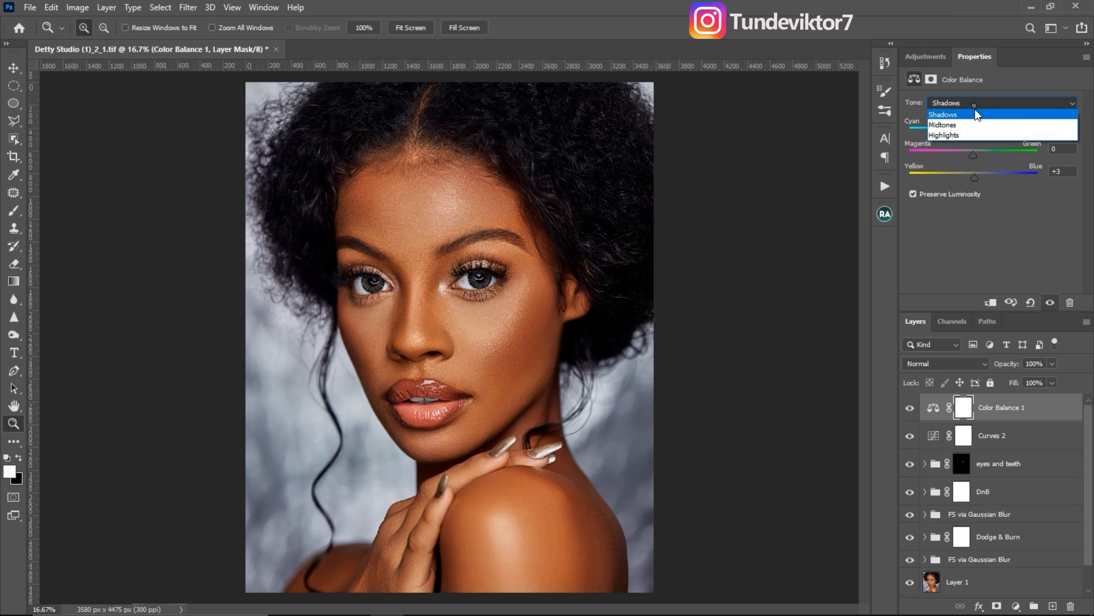
{"action": "left_click", "coordinate": [961, 135]}
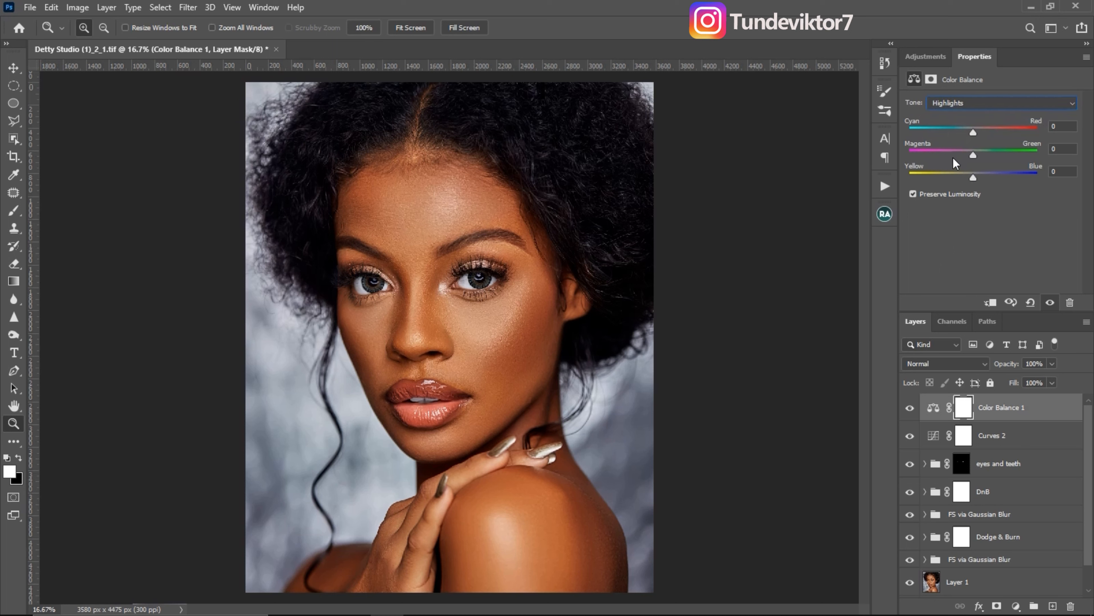
{"action": "key", "text": "ctrl"}
{"action": "key", "text": "ctrl"}
{"action": "key", "text": "ctrl"}
{"action": "key", "text": "ctrl"}
{"action": "left_click_drag", "start_coordinate": [973, 178], "coordinate": [969, 180]}
{"action": "left_click_drag", "start_coordinate": [969, 180], "coordinate": [970, 180]}
{"action": "left_click", "coordinate": [910, 408]}
{"action": "left_click", "coordinate": [911, 408]}
- Add a Selective Color adjustment layer and target the Yellows
{"action": "left_click", "coordinate": [939, 56]}
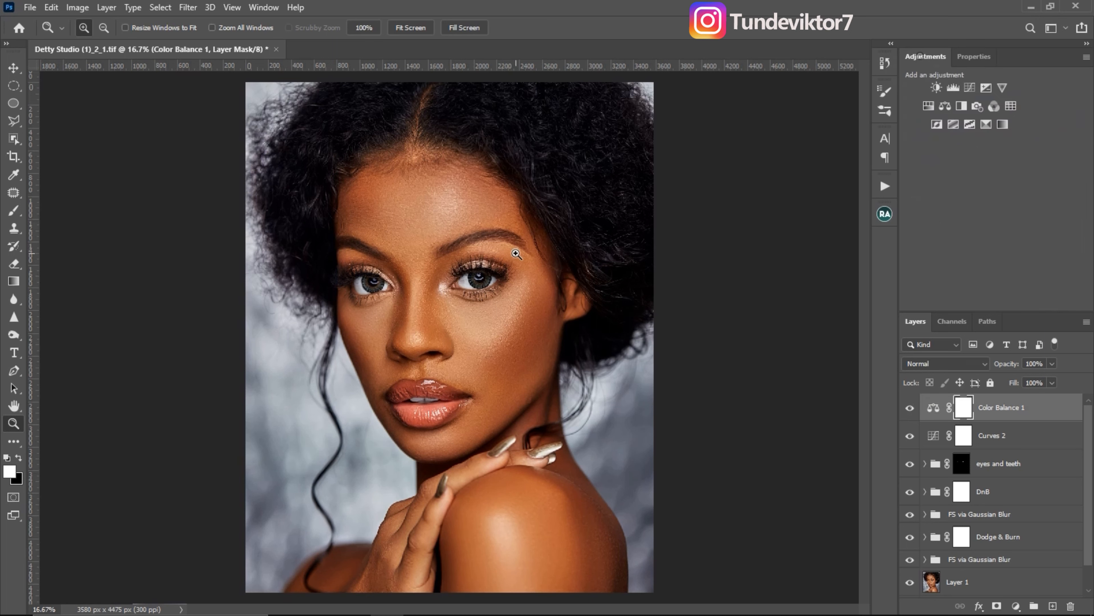
{"action": "left_click", "coordinate": [986, 126]}
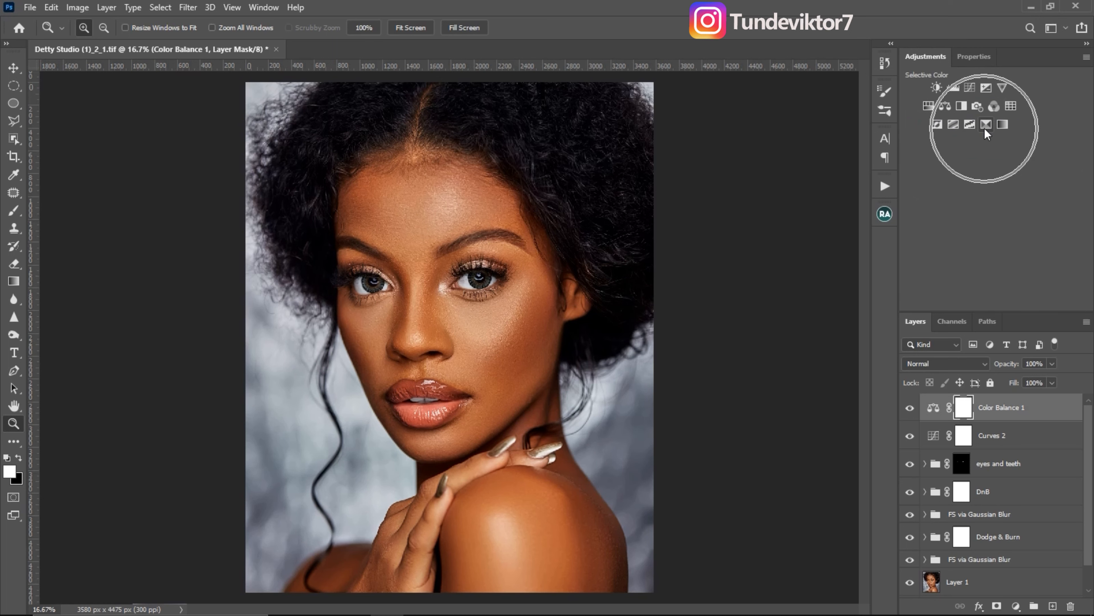
{"action": "left_click", "coordinate": [966, 114]}
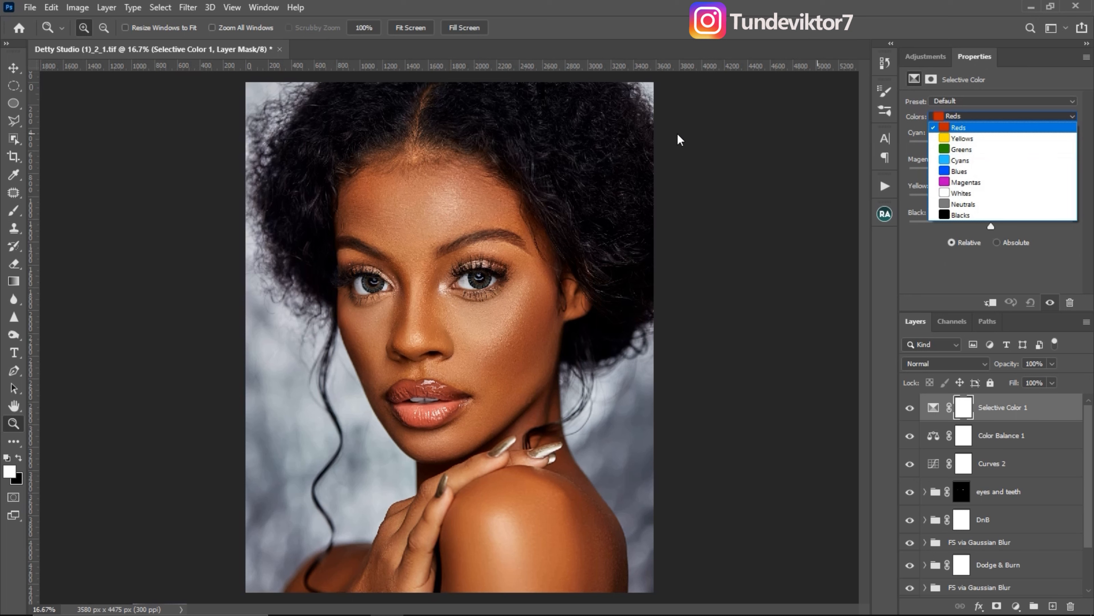
{"action": "key", "text": "ctrl"}
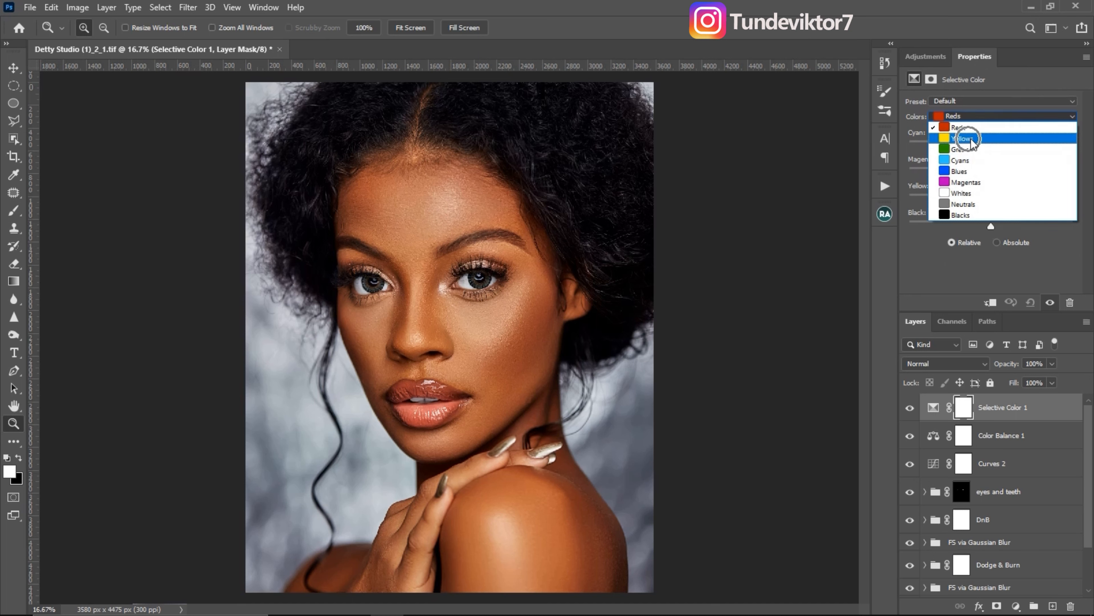
{"action": "key", "text": "ctrl"}
{"action": "left_click", "coordinate": [971, 139]}
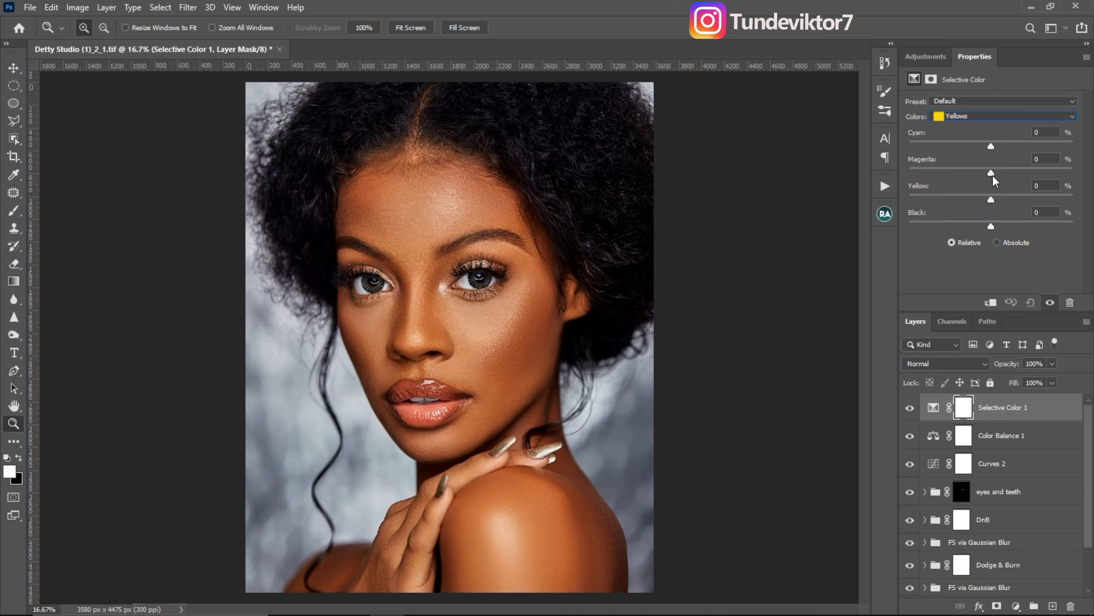
- Try magenta and cyan shifts in the Yellows, slightly reduce their cyan and black, and compare the result
{"action": "mouse_move", "coordinate": [992, 178]}
{"action": "left_mouse_down"}
{"action": "mouse_move", "coordinate": [982, 174]}
{"action": "mouse_move", "coordinate": [1013, 179]}
{"action": "mouse_move", "coordinate": [981, 183]}
{"action": "mouse_move", "coordinate": [1016, 182]}
{"action": "mouse_move", "coordinate": [983, 185]}
{"action": "mouse_move", "coordinate": [993, 189]}
{"action": "left_mouse_up"}
{"action": "left_click_drag", "start_coordinate": [984, 147], "coordinate": [888, 163]}
{"action": "left_click_drag", "start_coordinate": [977, 149], "coordinate": [987, 148]}
{"action": "left_click", "coordinate": [912, 409]}
{"action": "left_click", "coordinate": [912, 410]}
{"action": "left_click_drag", "start_coordinate": [993, 226], "coordinate": [986, 231]}
{"action": "left_click", "coordinate": [911, 409]}
{"action": "left_click", "coordinate": [910, 408]}
- Group the Selective Color and Color Balance layers, set the group's opacity to 85%, and compare its effect
{"action": "left_click", "coordinate": [1027, 434]}
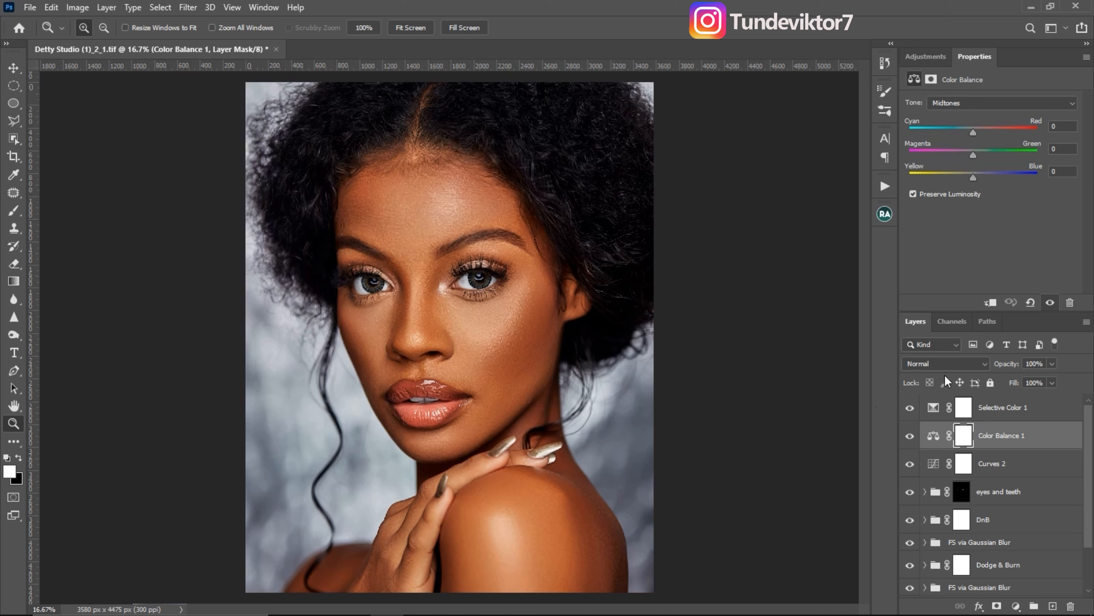
{"action": "left_click", "coordinate": [984, 418]}
{"action": "left_click", "coordinate": [1017, 441], "text": "ctrl"}
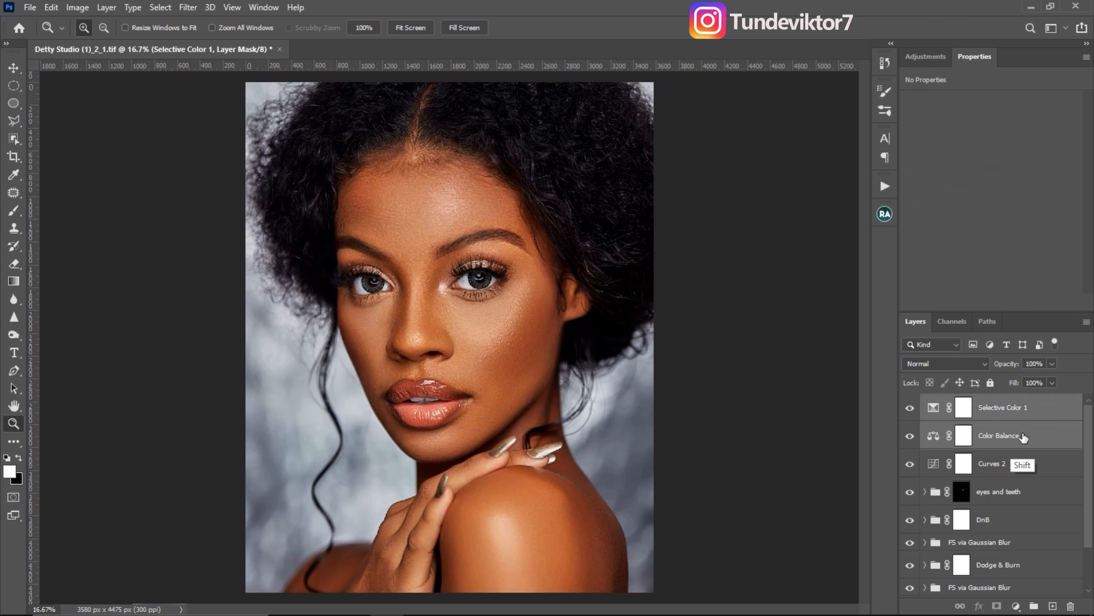
{"action": "key", "text": "ctrl+g"}
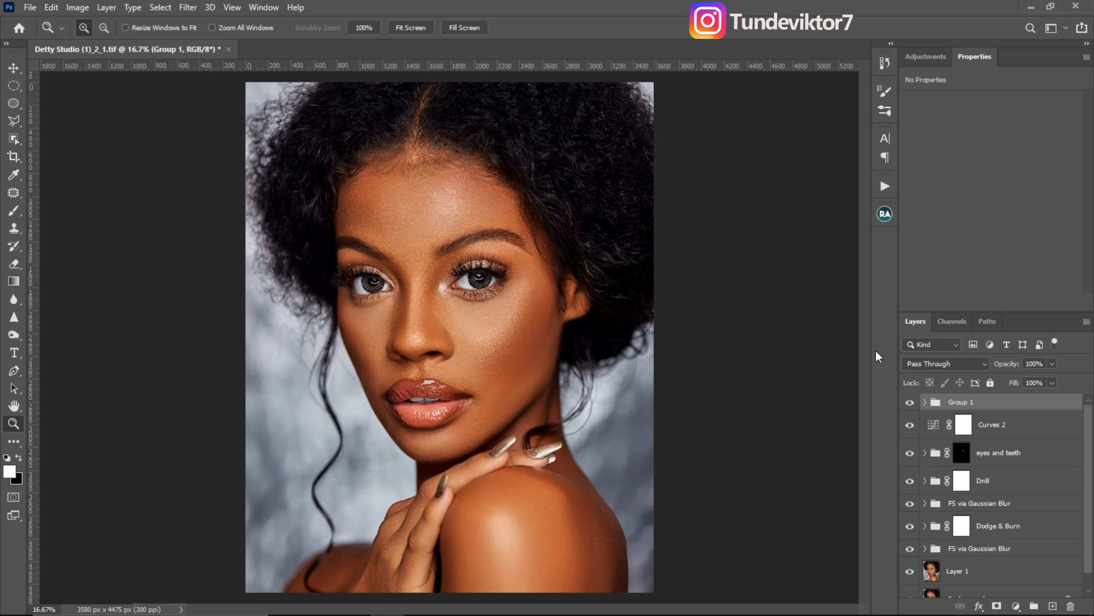
{"action": "left_click", "coordinate": [1052, 364]}
{"action": "left_click_drag", "start_coordinate": [1043, 382], "coordinate": [1043, 382]}
{"action": "left_click", "coordinate": [910, 403]}
{"action": "left_click", "coordinate": [910, 402]}
- Add a Curves adjustment layer above the group using the Lighter (RGB) preset
{"action": "left_click", "coordinate": [921, 55]}
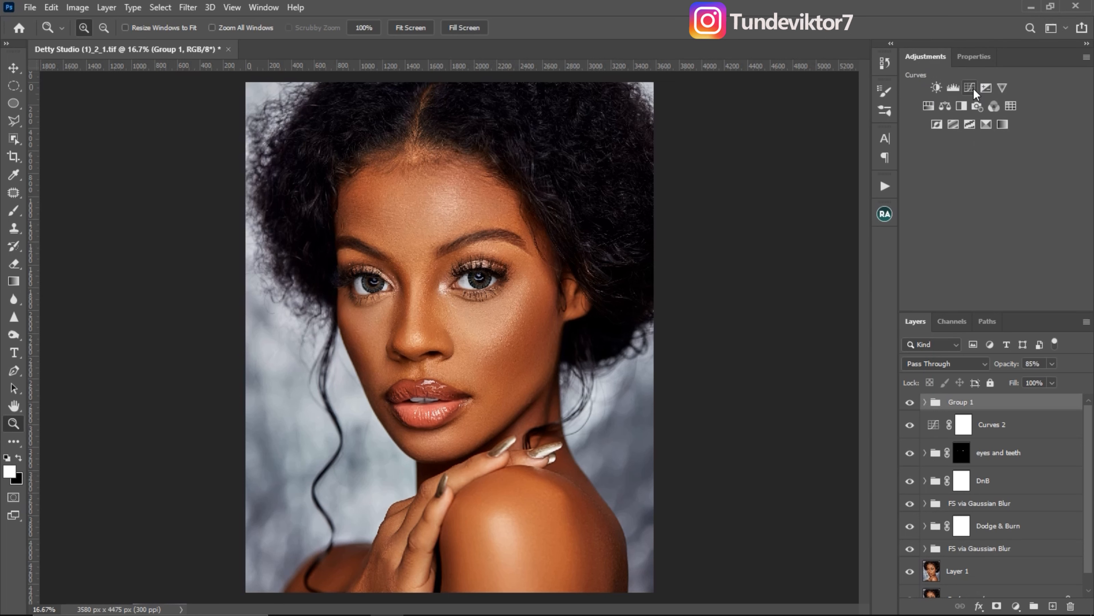
{"action": "left_click", "coordinate": [973, 88]}
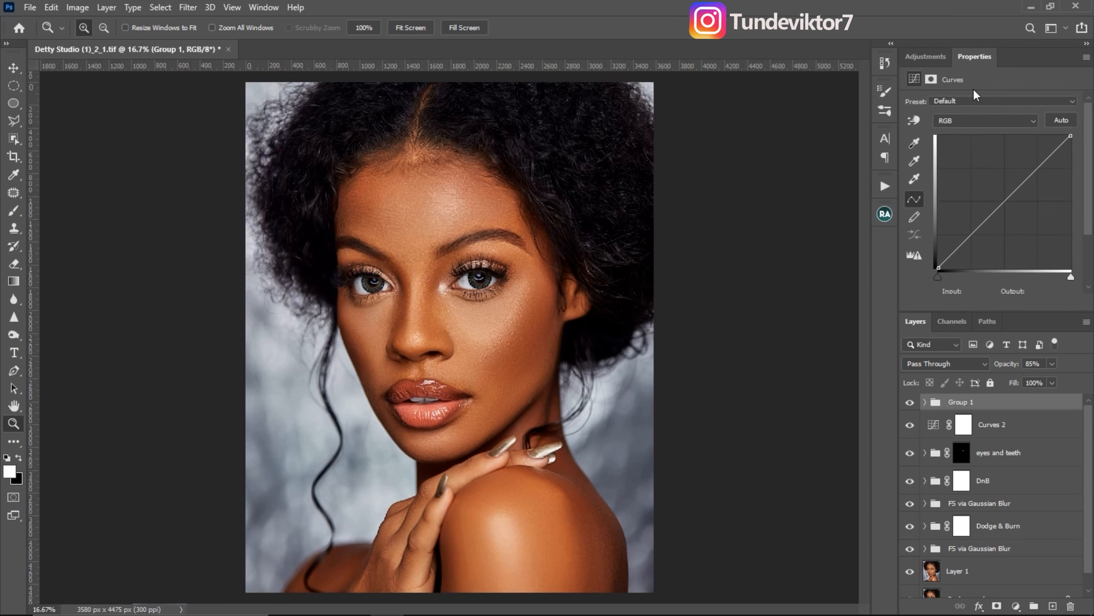
{"action": "left_click", "coordinate": [964, 102]}
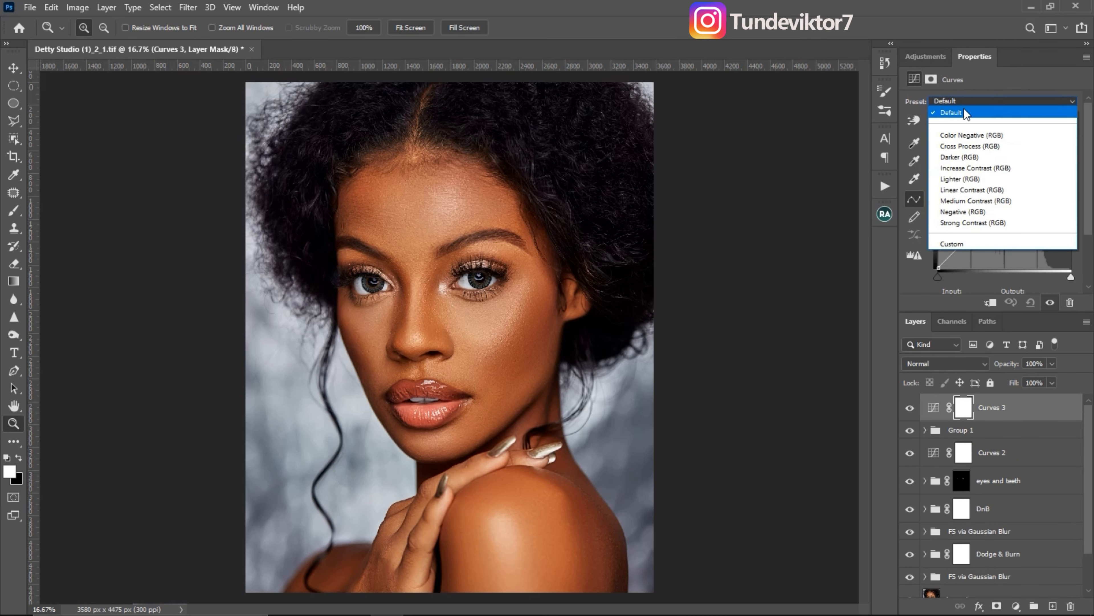
{"action": "left_click", "coordinate": [975, 179]}
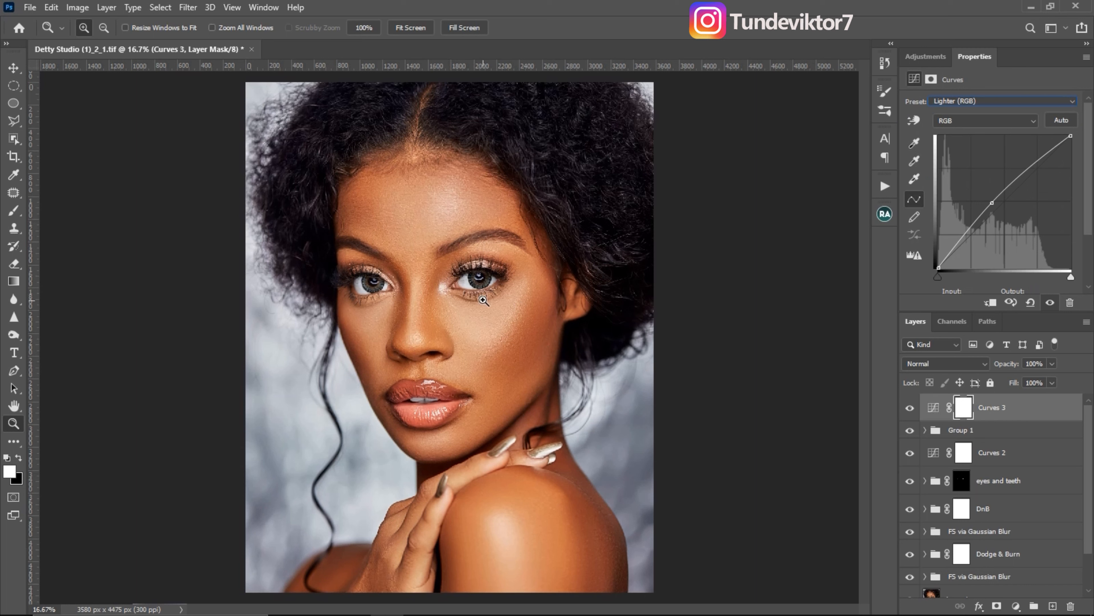
- Limit the lighter Curves layer with Blend If by splitting the Underlying Layer's black slider toward the white end, and compare the effect
{"action": "left_click", "coordinate": [1054, 404]}
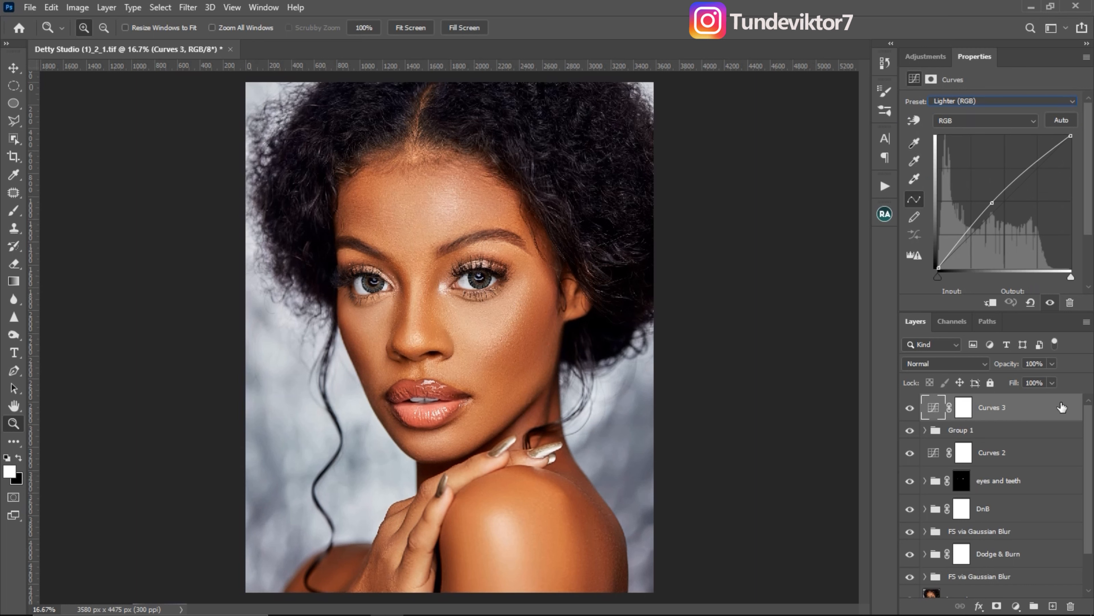
{"action": "double_click", "coordinate": [1063, 418]}
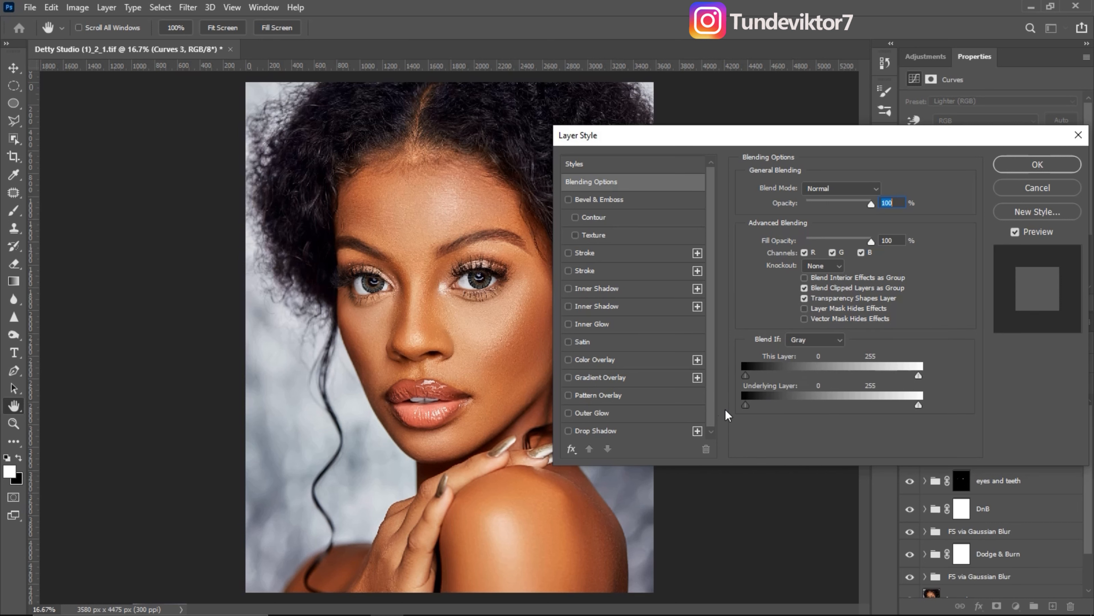
{"action": "left_click_drag", "start_coordinate": [819, 135], "coordinate": [867, 89]}
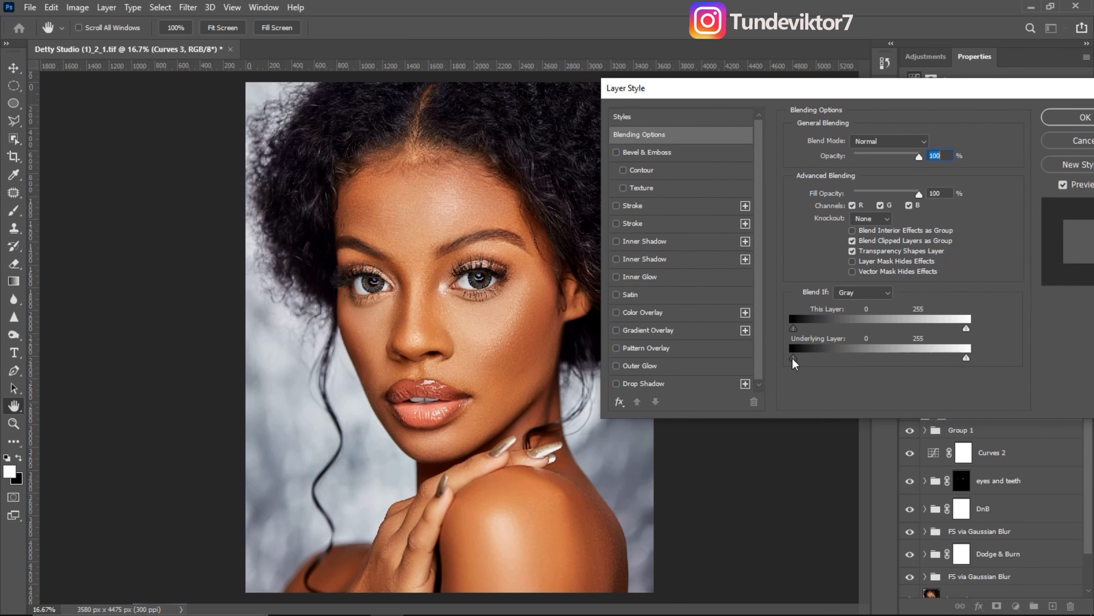
{"action": "key", "text": "alt"}
{"action": "left_click_drag", "start_coordinate": [796, 358], "coordinate": [970, 356]}
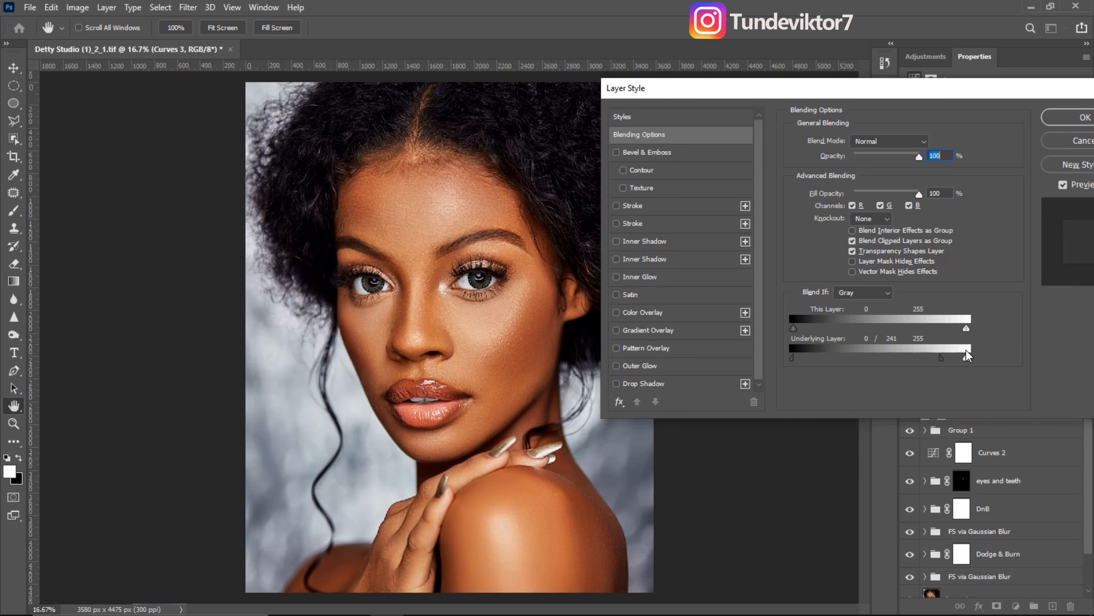
{"action": "left_click", "coordinate": [1068, 118]}
{"action": "left_click", "coordinate": [910, 408]}
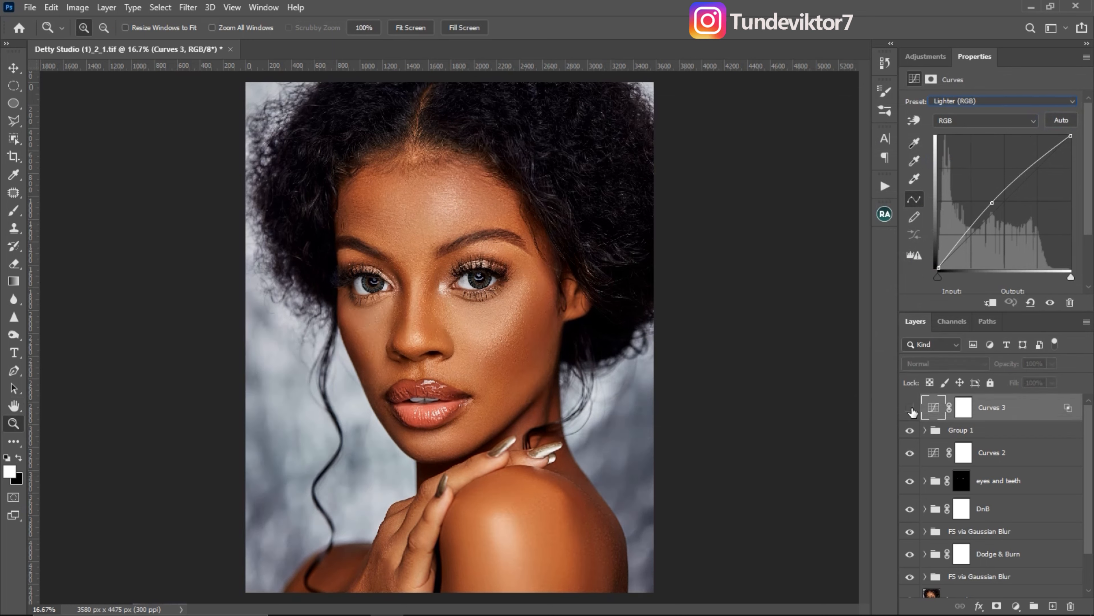
{"action": "left_click", "coordinate": [910, 408]}
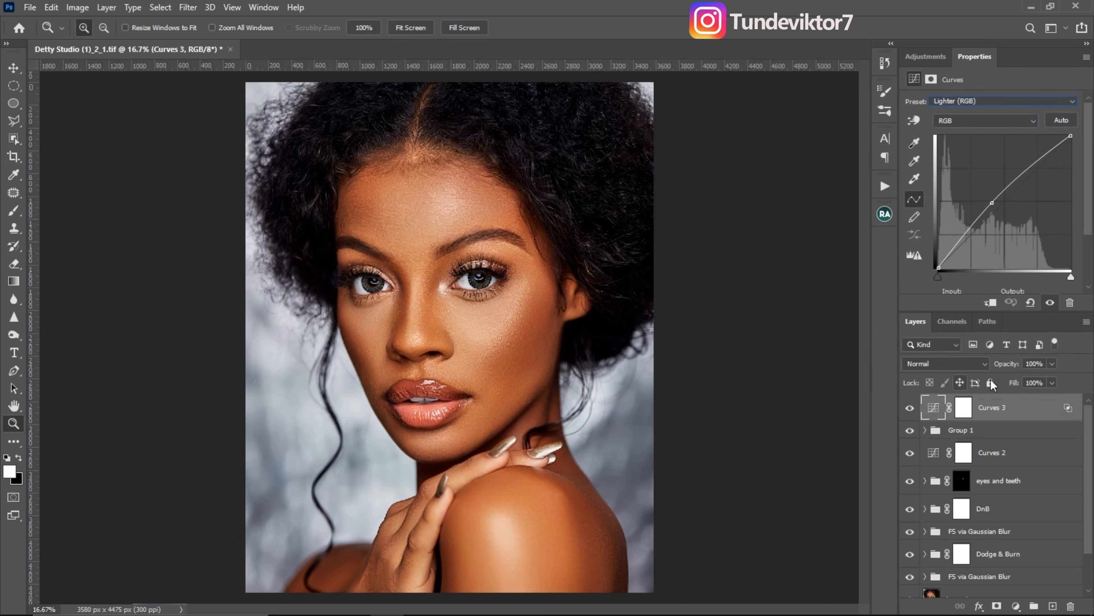
- Set the lighter Curves layer's opacity to 74% and compare the portrait with and without it
{"action": "left_click", "coordinate": [1052, 364]}
{"action": "left_click", "coordinate": [910, 408]}
{"action": "left_click", "coordinate": [910, 409]}
- Examine the brightened skin tones on the face at different magnifications
{"action": "left_click", "coordinate": [472, 334]}
{"action": "key", "text": "e"}
{"action": "left_click_drag", "start_coordinate": [481, 358], "coordinate": [486, 435]}
{"action": "key", "text": "z"}
{"action": "left_click", "coordinate": [466, 402], "text": "alt"}
{"action": "left_click", "coordinate": [465, 401], "text": "alt"}
{"action": "left_click", "coordinate": [466, 352]}
{"action": "left_click", "coordinate": [478, 280]}
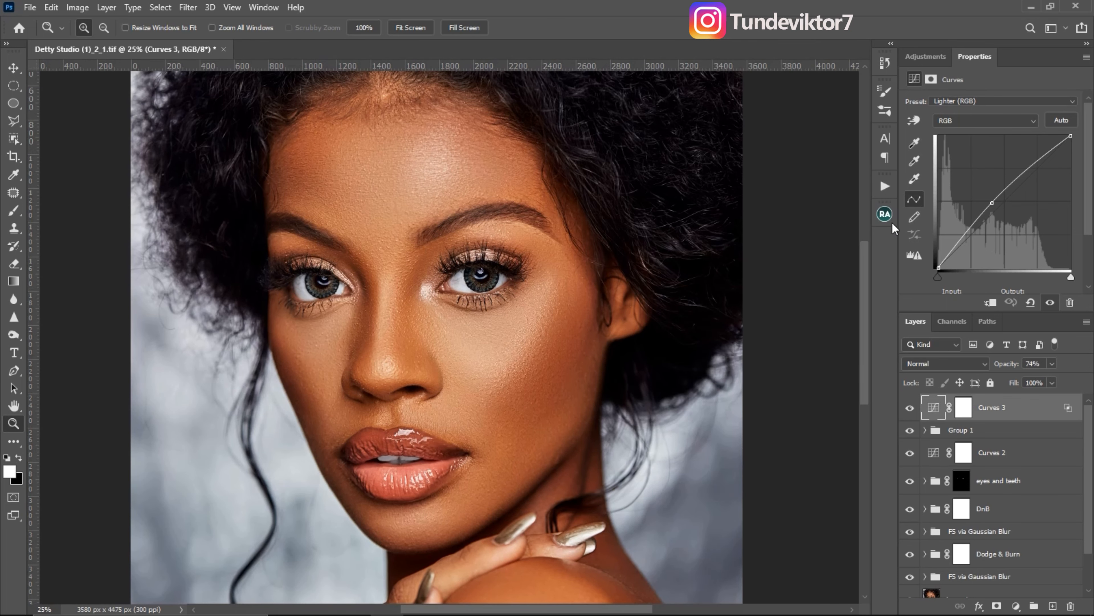
- Add a sharpening layer with the Beauty Retouch panel's sharpen action and invert its mask to black
{"action": "left_click", "coordinate": [885, 214]}
{"action": "left_click", "coordinate": [745, 566]}
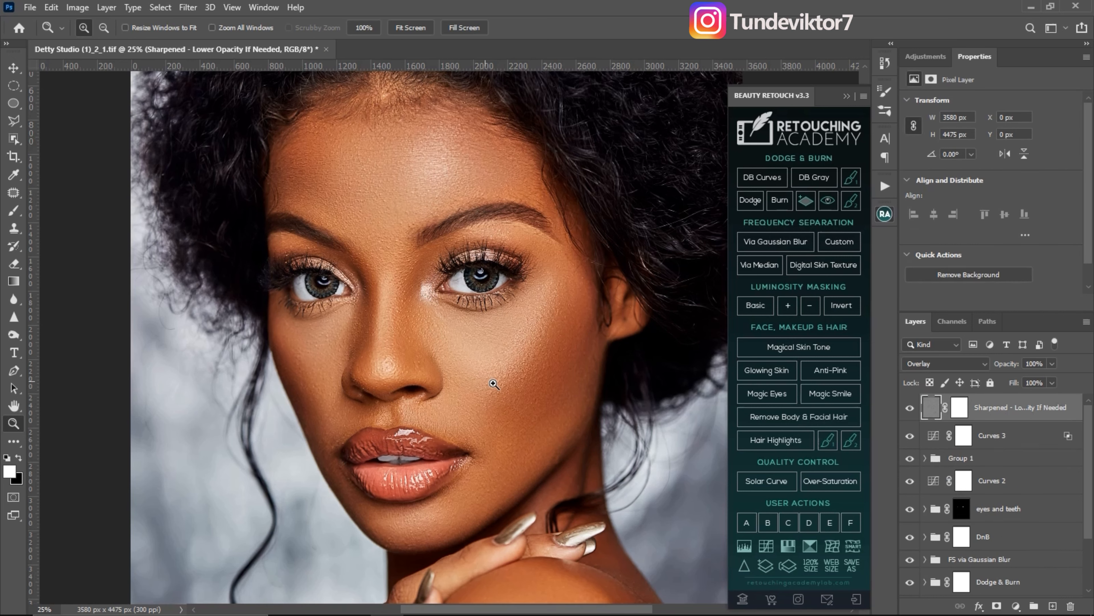
{"action": "left_click", "coordinate": [964, 411]}
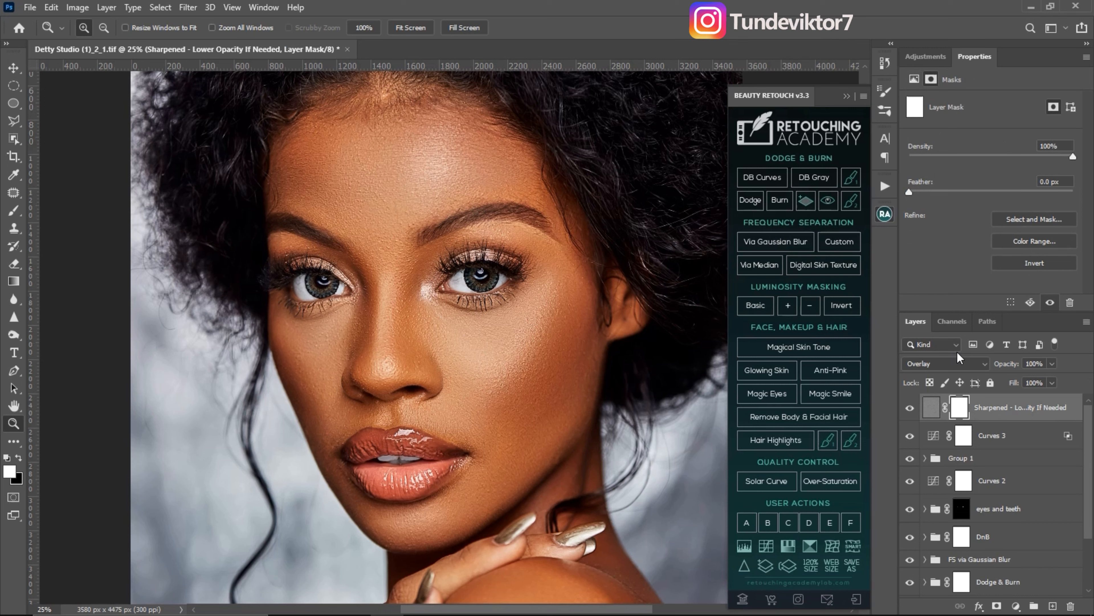
{"action": "key", "text": "ctrl+i"}
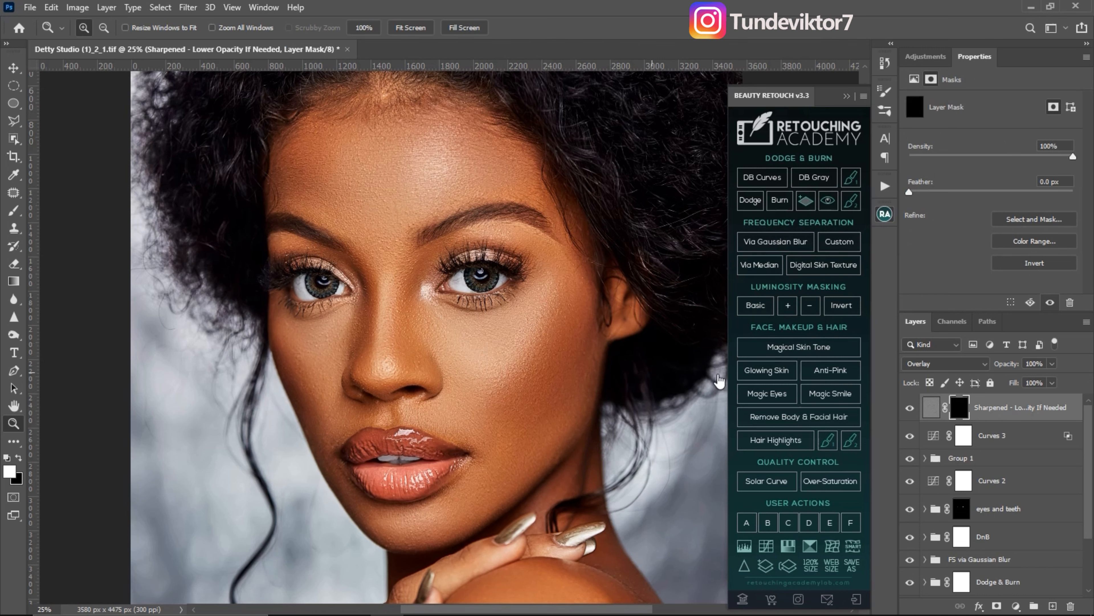
- Paint white on the sharpening layer's mask over the eyes, eyebrows and lips, and compare the portrait with and without it
{"action": "key", "text": "b"}
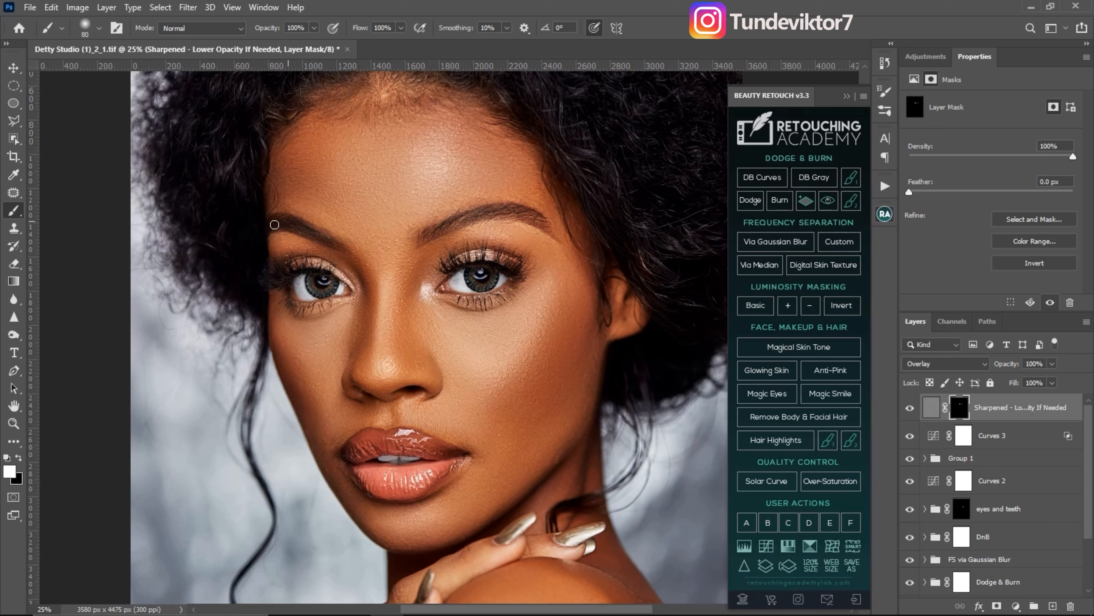
{"action": "key", "text": "bracketleft"}
{"action": "left_click", "coordinate": [910, 408]}
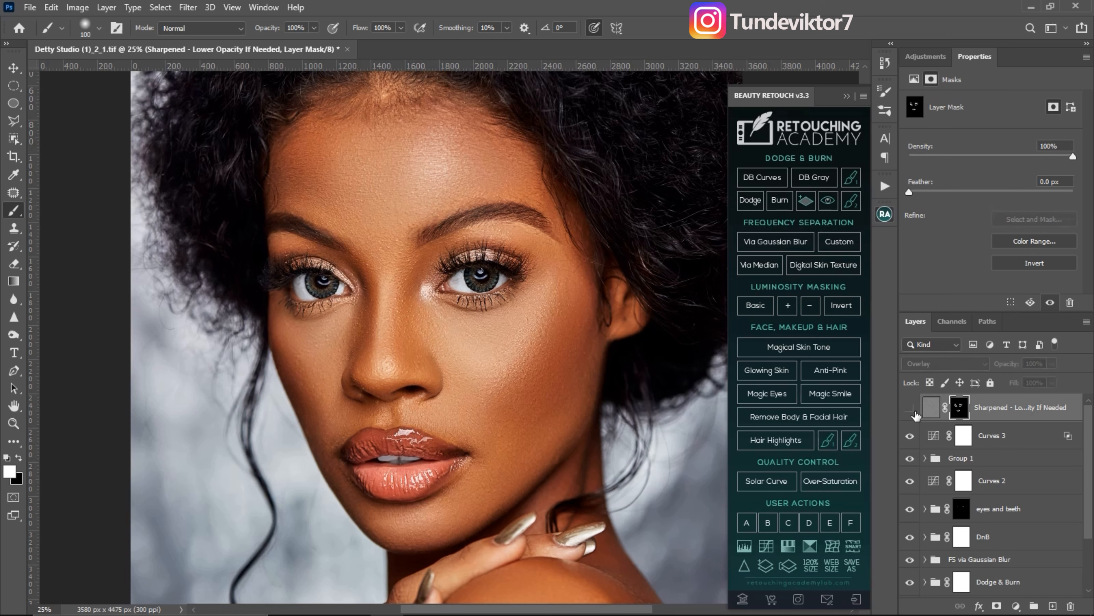
{"action": "left_click", "coordinate": [911, 408]}
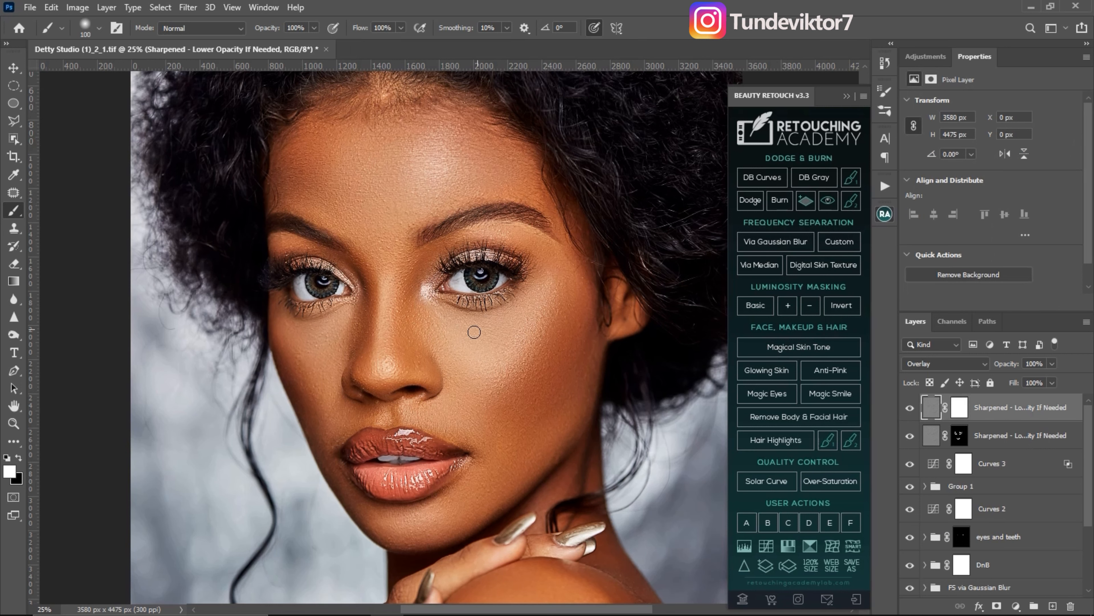
- Add a second, unmasked sharpening layer on top, set its opacity to 7%, and compare the skin texture with and without it
{"action": "left_click", "coordinate": [909, 407]}
{"action": "key", "text": "z"}
{"action": "left_click", "coordinate": [447, 347]}
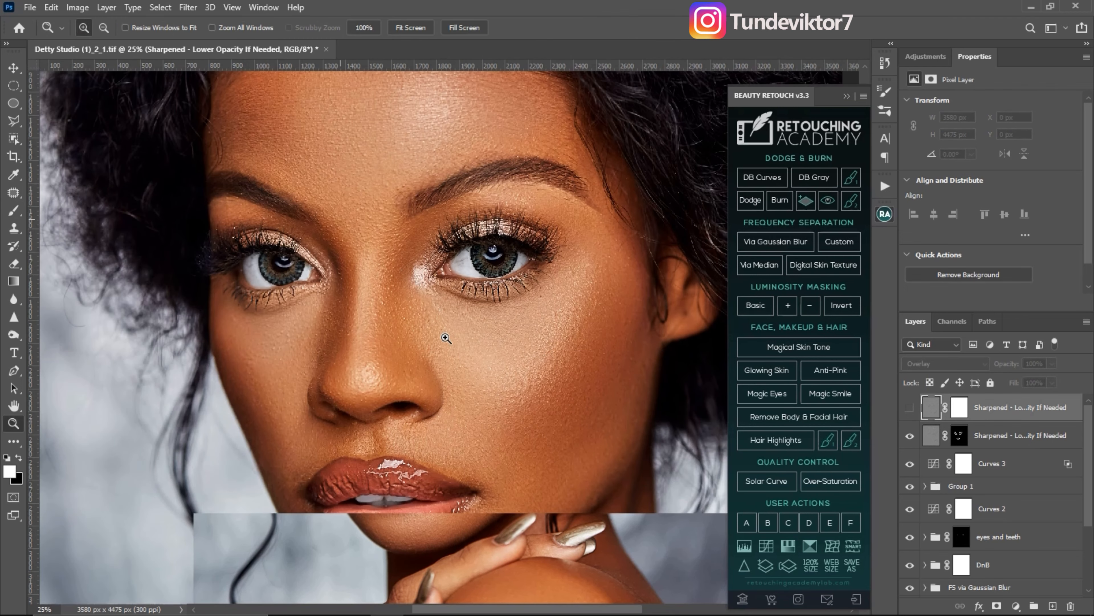
{"action": "key", "text": "b"}
{"action": "left_click", "coordinate": [909, 407]}
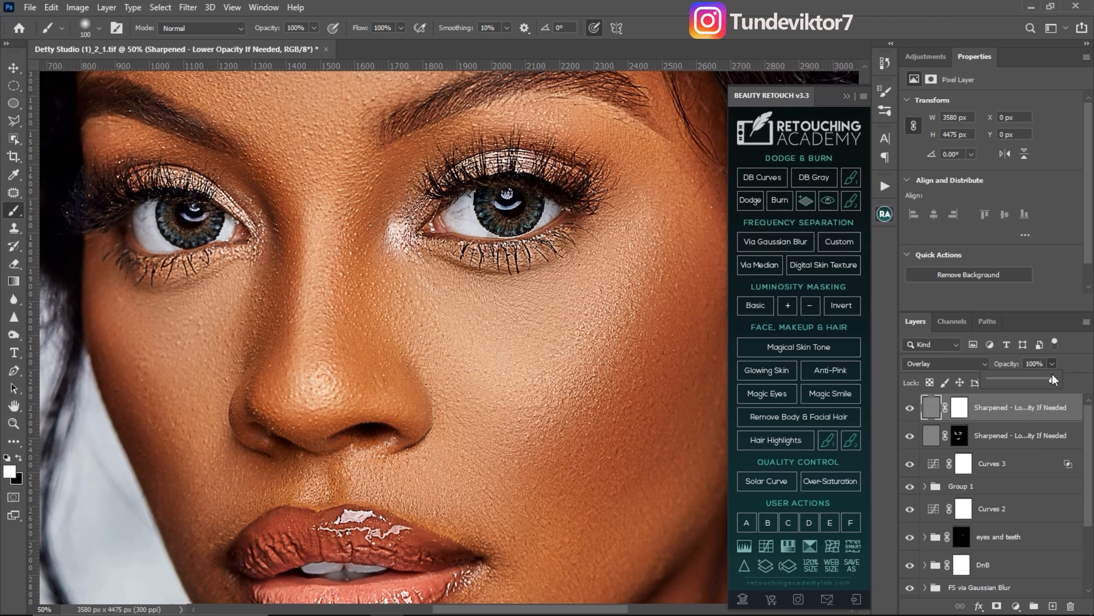
{"action": "left_click", "coordinate": [998, 365]}
{"action": "type", "text": "7"}
{"action": "key", "text": "Return"}
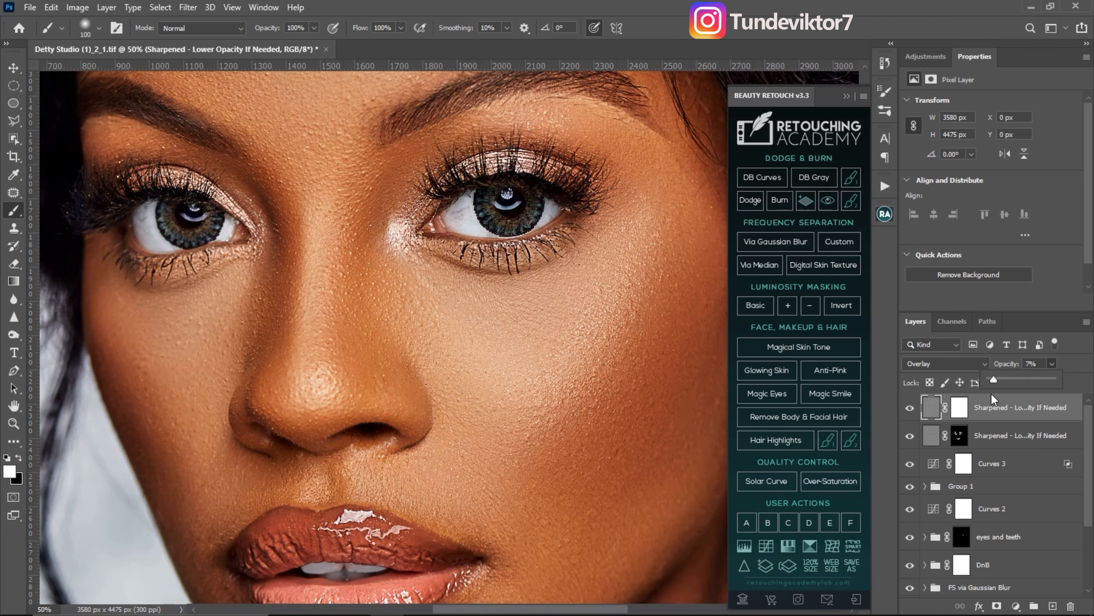
{"action": "left_click", "coordinate": [910, 408]}
{"action": "left_click", "coordinate": [910, 408]}
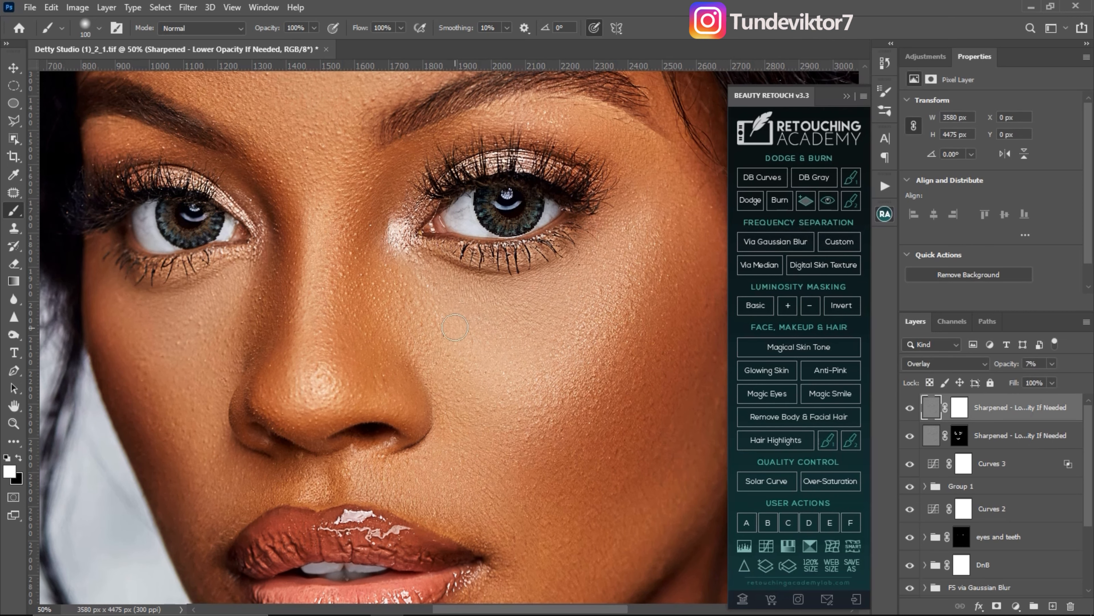
- Compare the whole portrait with and without the unmasked sharpening layer and examine it at different magnifications
{"action": "key", "text": "z"}
{"action": "left_click", "coordinate": [391, 366], "text": "alt"}
{"action": "left_click", "coordinate": [392, 368], "text": "alt"}
{"action": "left_click", "coordinate": [414, 386], "text": "alt"}
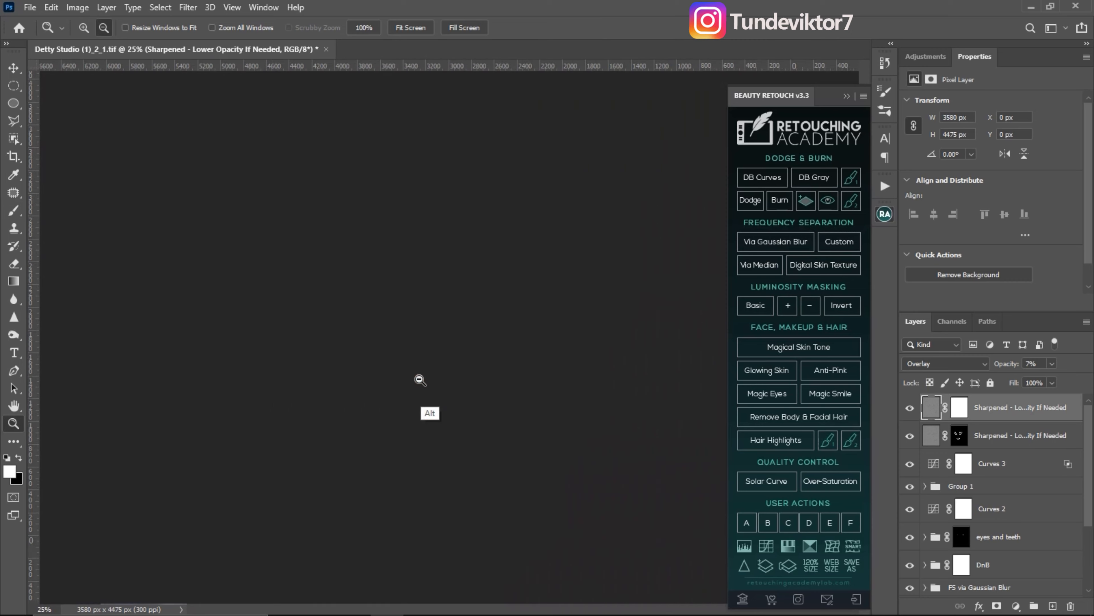
{"action": "left_click", "coordinate": [909, 408]}
{"action": "left_click", "coordinate": [909, 409]}
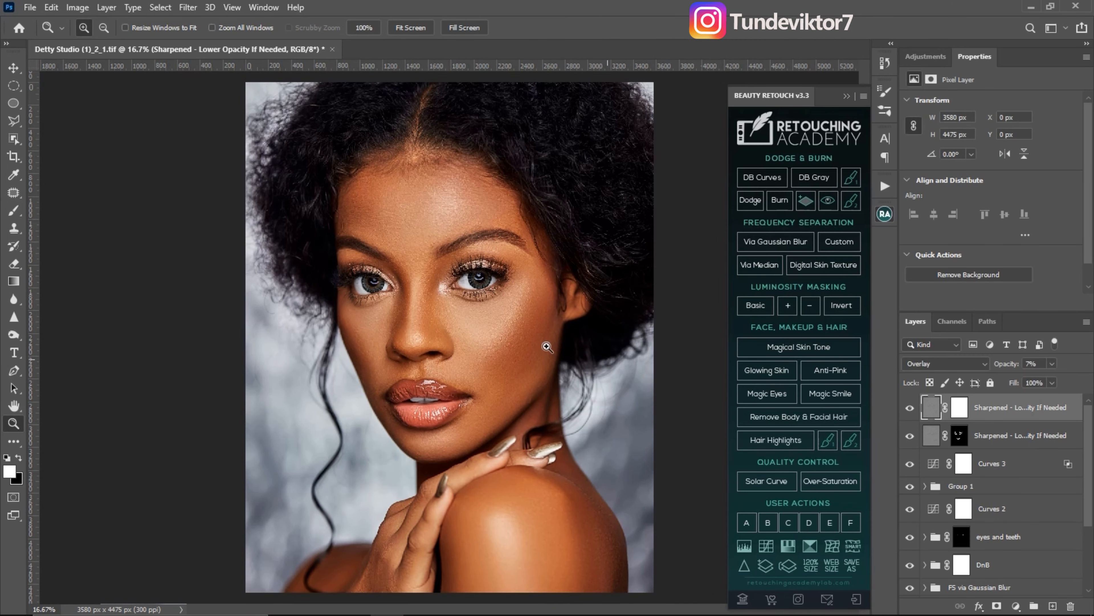
{"action": "left_click", "coordinate": [457, 386], "text": "alt"}
{"action": "left_click", "coordinate": [462, 366]}
{"action": "left_click", "coordinate": [463, 370], "text": "alt"}
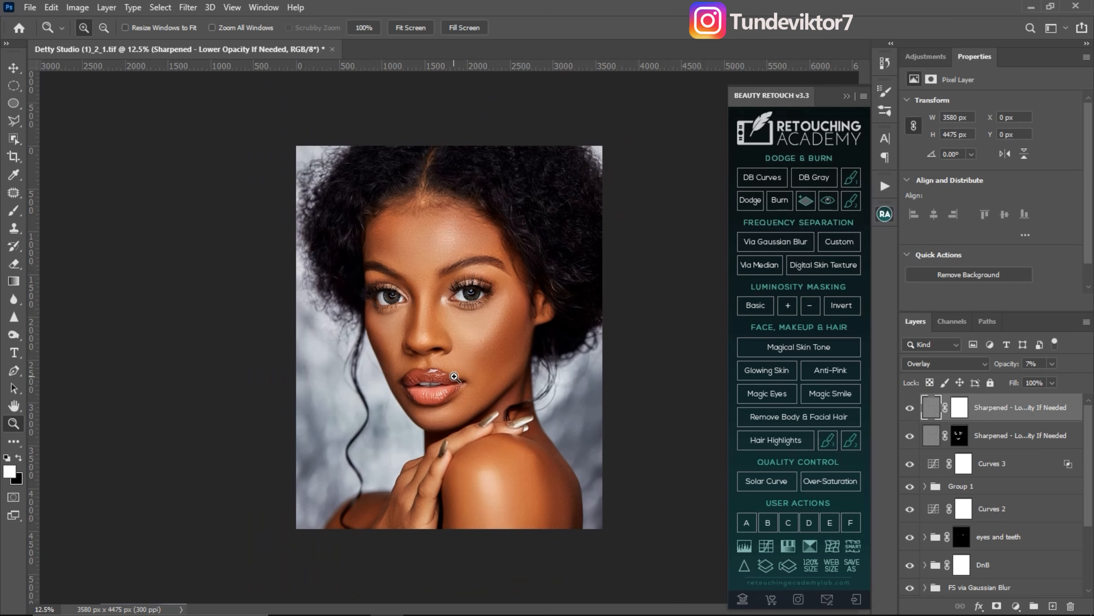
{"action": "double_click", "coordinate": [422, 310]}
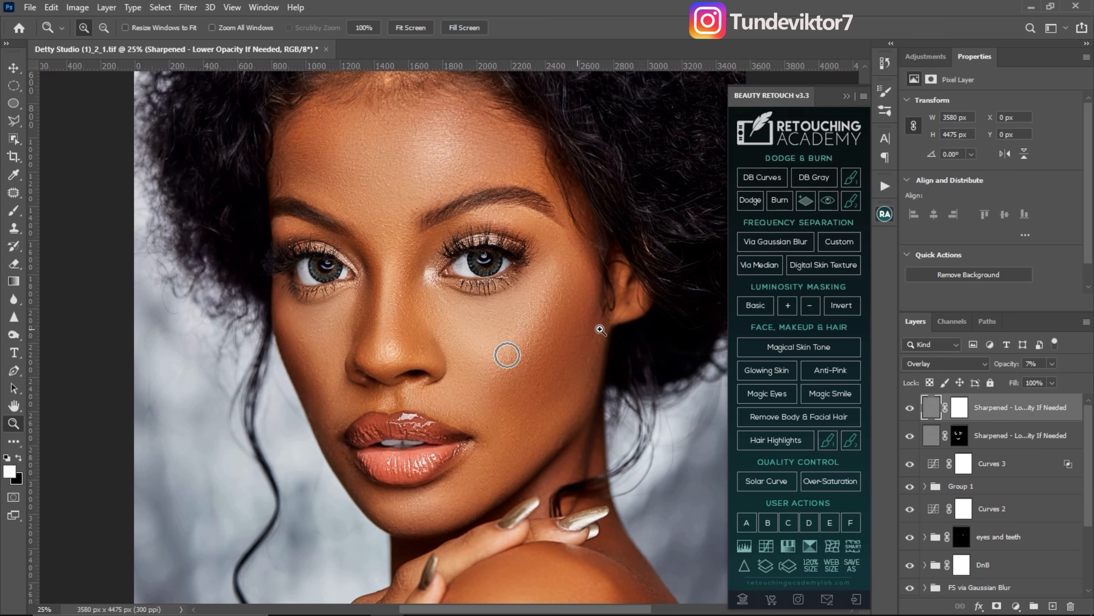
- Lower the masked sharpening layer's opacity to 53% and check the facial features
{"action": "left_click", "coordinate": [959, 435]}
{"action": "left_click", "coordinate": [1052, 363]}
{"action": "left_click_drag", "start_coordinate": [1031, 383], "coordinate": [1028, 383]}
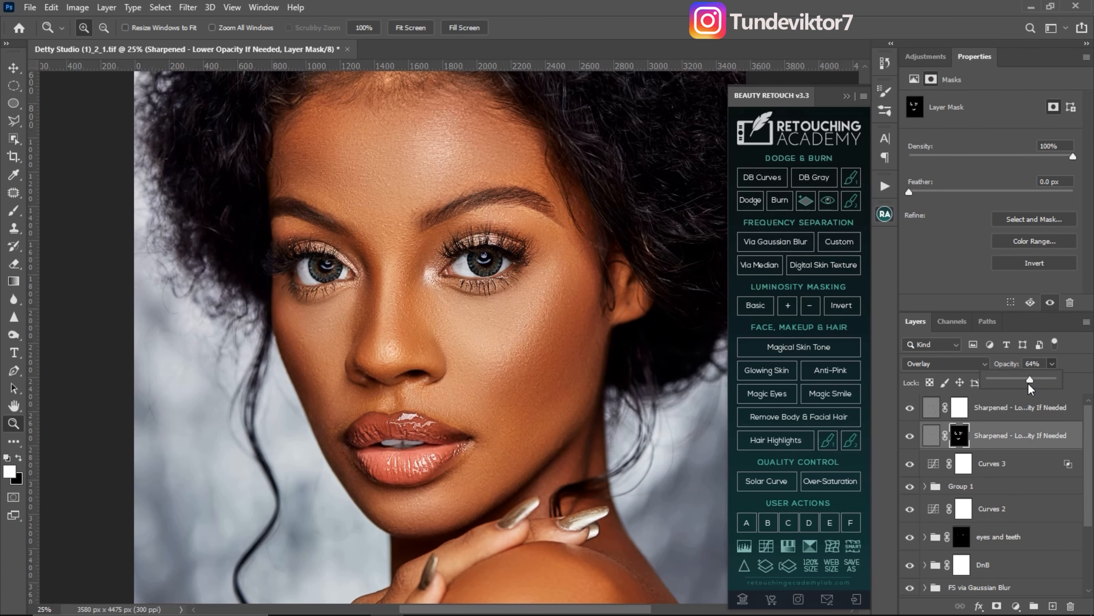
{"action": "left_click", "coordinate": [448, 355], "text": "alt"}
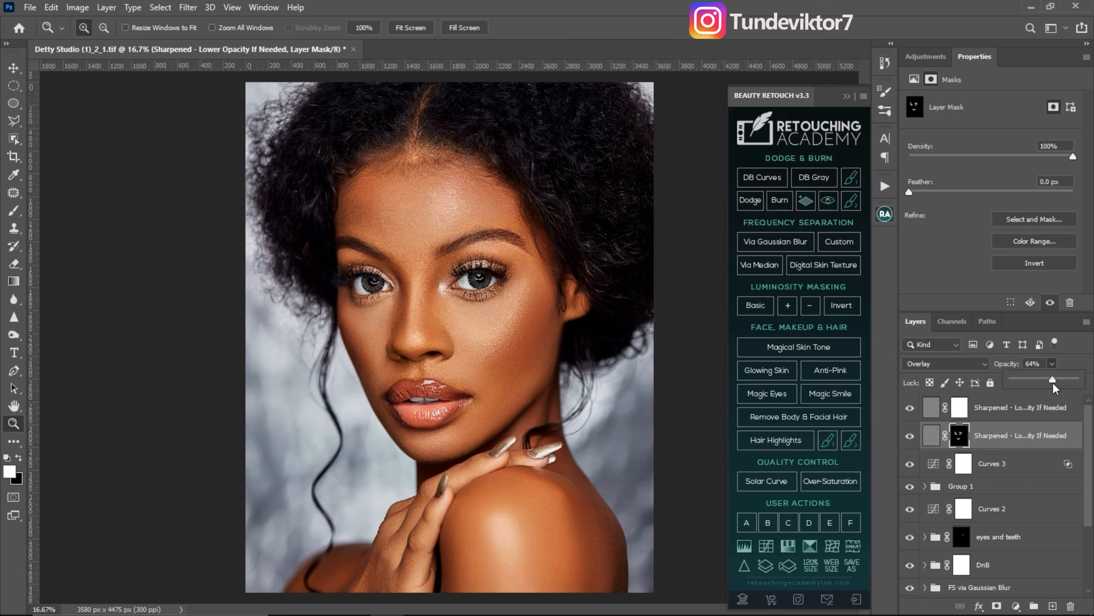
{"action": "left_click_drag", "start_coordinate": [1044, 382], "coordinate": [1047, 382]}
{"action": "left_click", "coordinate": [472, 367]}
{"action": "left_click_drag", "start_coordinate": [466, 358], "coordinate": [430, 393]}
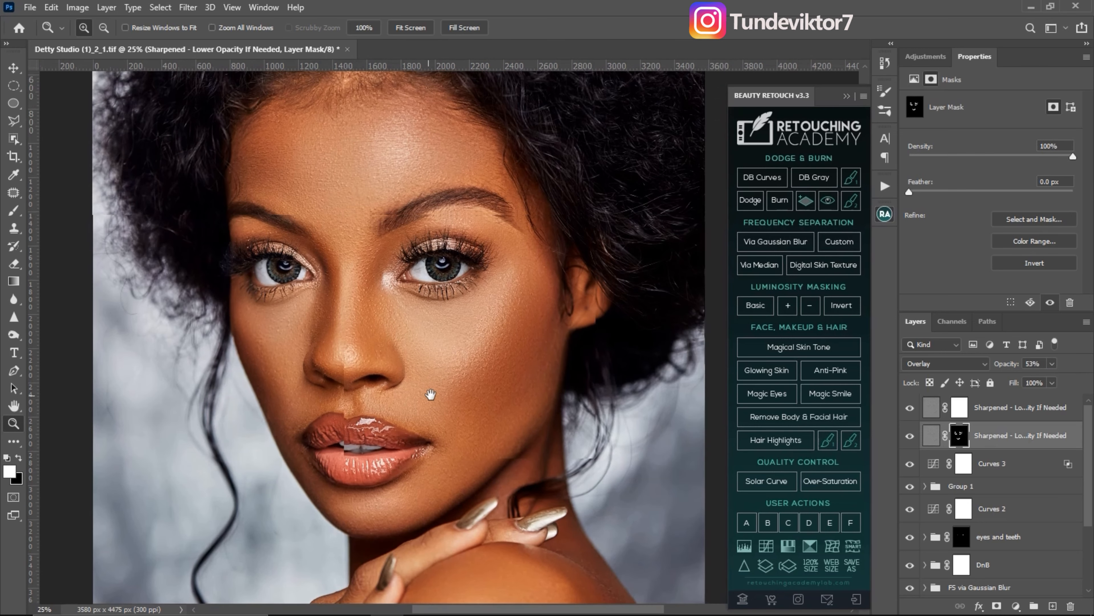
- Run the noise action above the top sharpening layer and compare the cheek's skin texture with and without the noise
{"action": "left_click", "coordinate": [992, 407]}
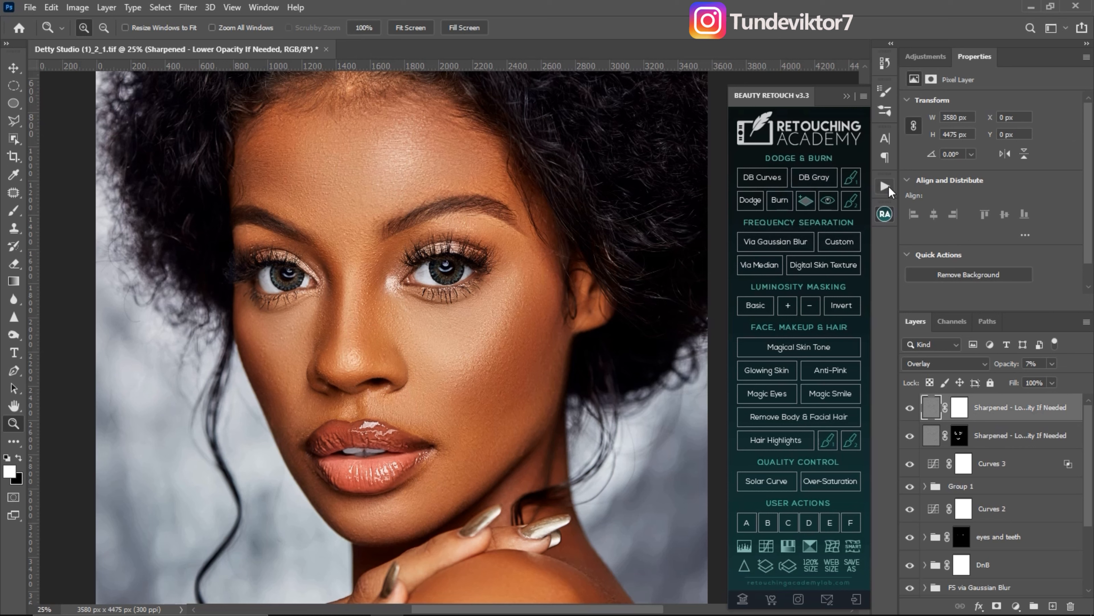
{"action": "left_click", "coordinate": [884, 186]}
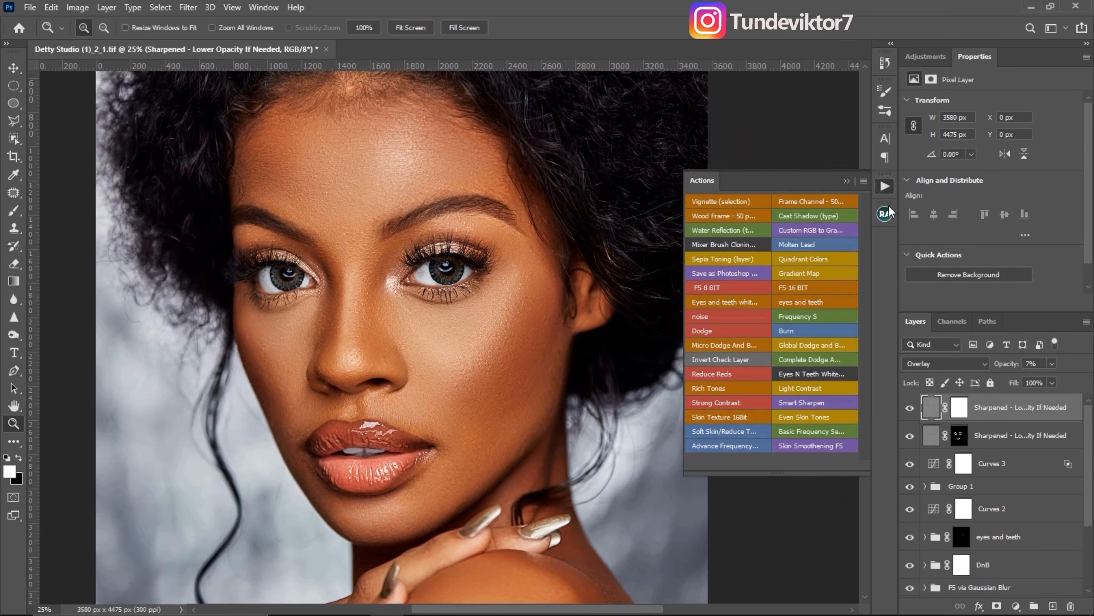
{"action": "left_click", "coordinate": [715, 316]}
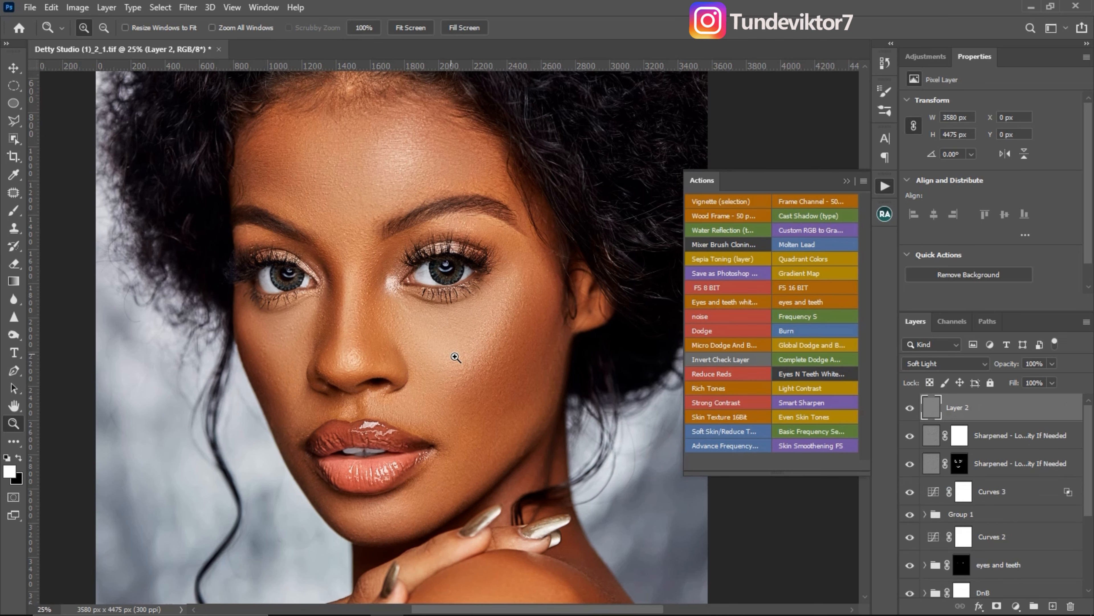
{"action": "left_click", "coordinate": [444, 353]}
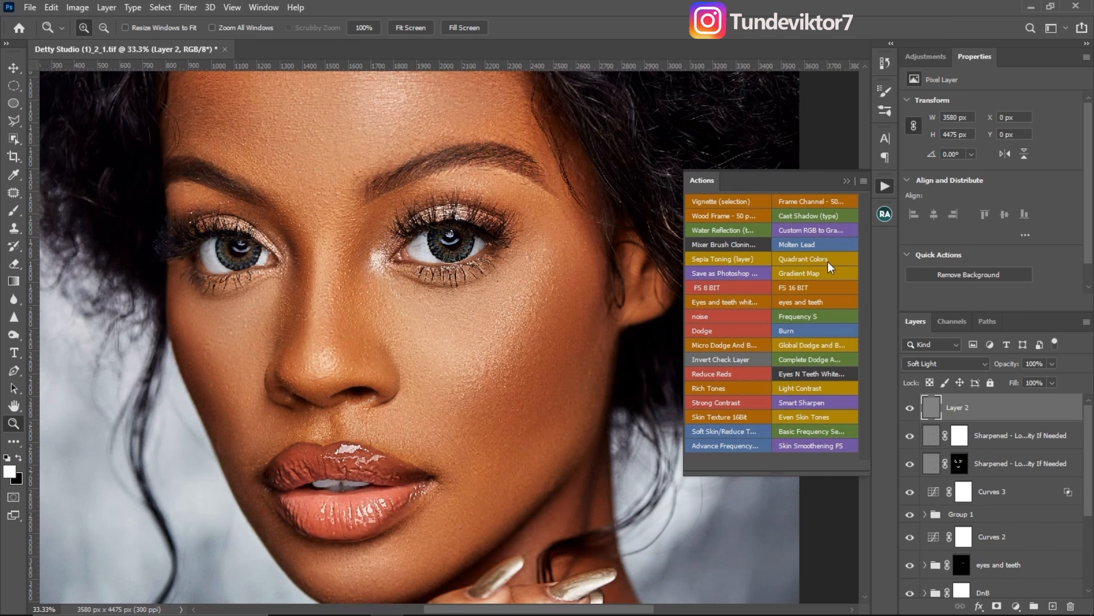
{"action": "left_click", "coordinate": [845, 180]}
{"action": "left_click", "coordinate": [569, 385]}
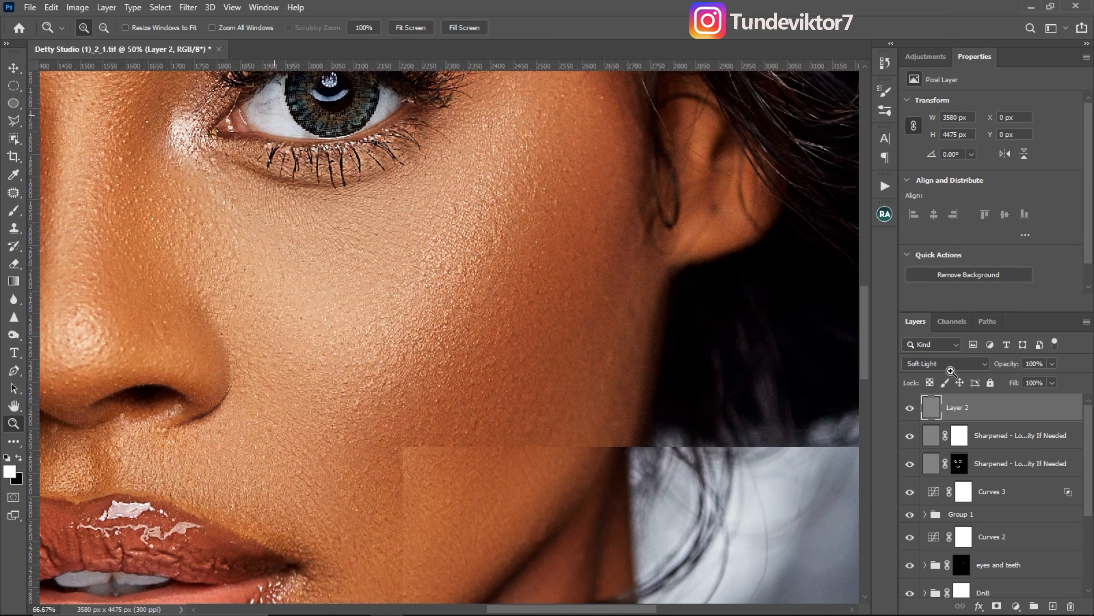
{"action": "left_click", "coordinate": [911, 409]}
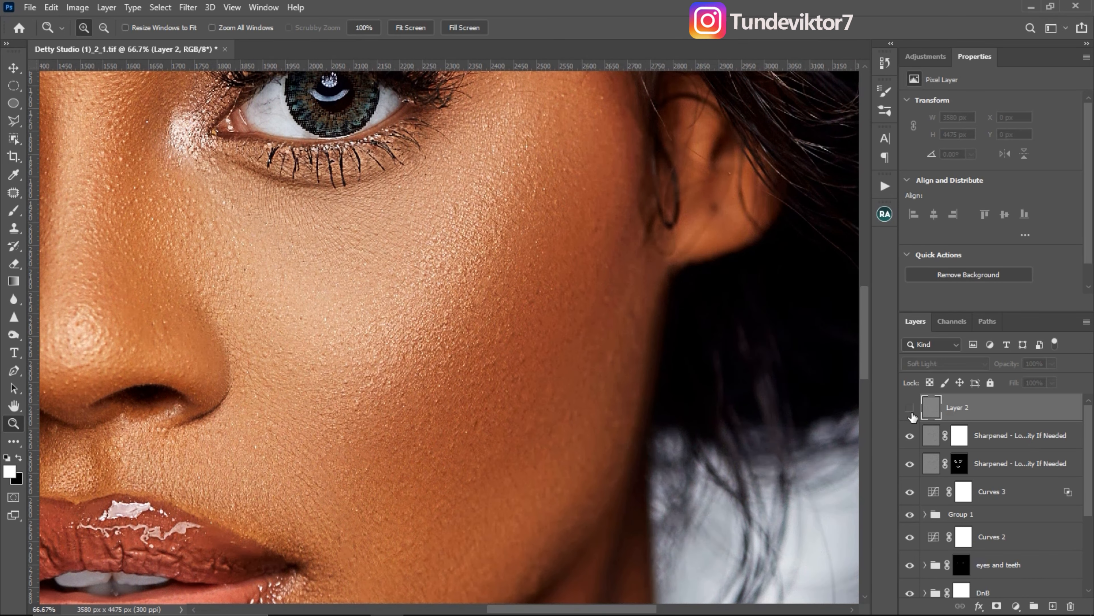
{"action": "left_click", "coordinate": [910, 409]}
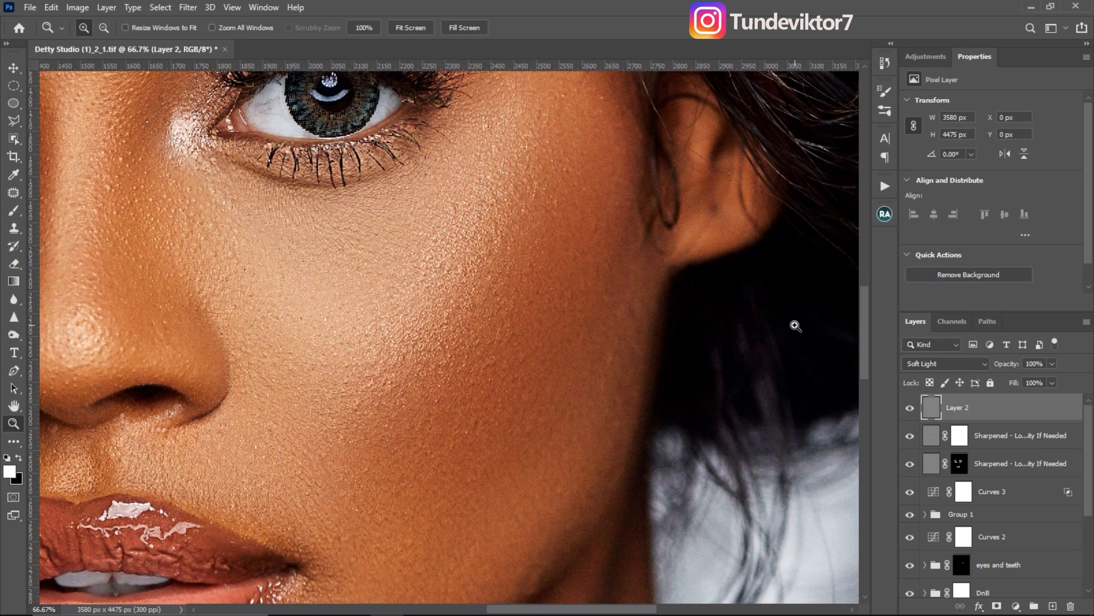
- Set the noise layer's opacity to 14% and check the whole portrait
{"action": "left_click", "coordinate": [1053, 364]}
{"action": "left_click_drag", "start_coordinate": [1004, 385], "coordinate": [997, 386]}
{"action": "key", "text": "ctrl+minus"}
{"action": "key", "text": "ctrl+minus"}
{"action": "key", "text": "ctrl+minus"}
{"action": "key", "text": "ctrl+minus"}
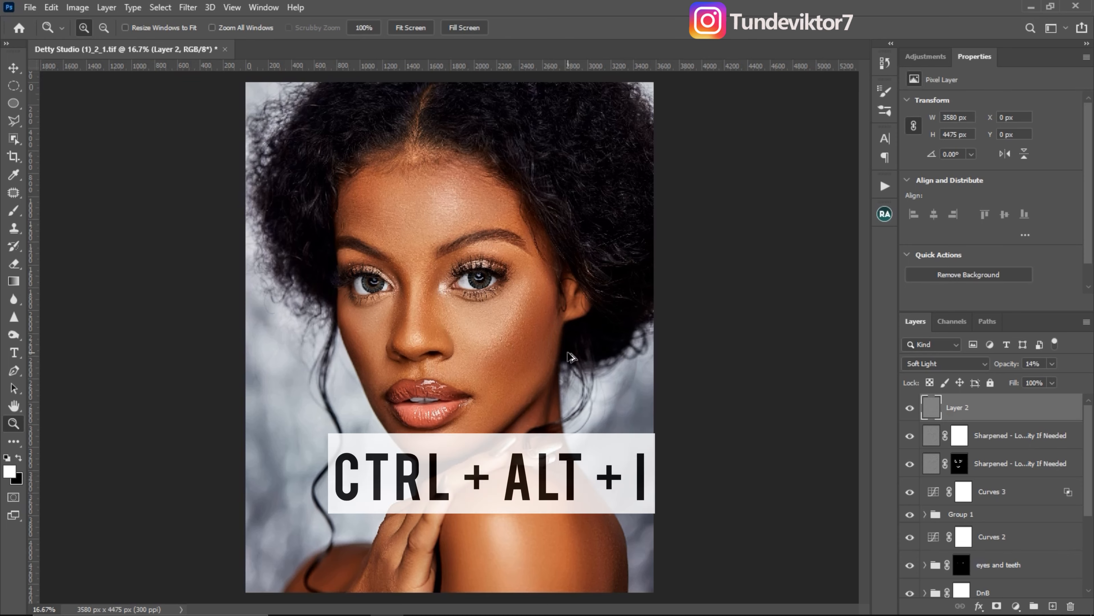
- Resize the image to 9 inches wide with proportions linked and the resolution kept at 300 pixels/inch
{"action": "key", "text": "ctrl+alt+i"}
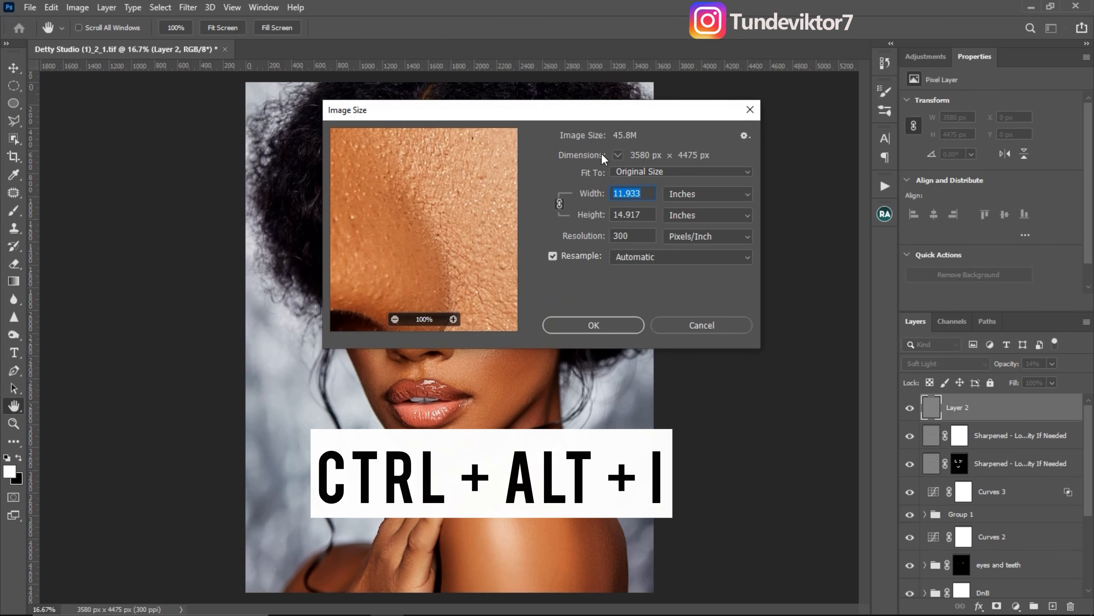
{"action": "left_click", "coordinate": [702, 326]}
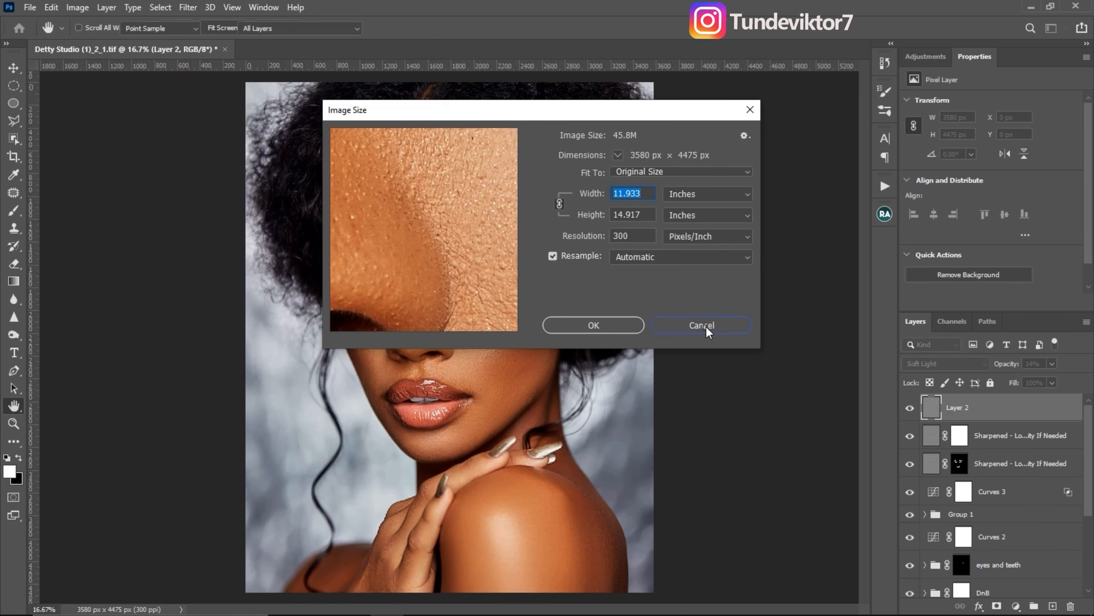
{"action": "left_click", "coordinate": [78, 8]}
{"action": "left_click", "coordinate": [140, 111]}
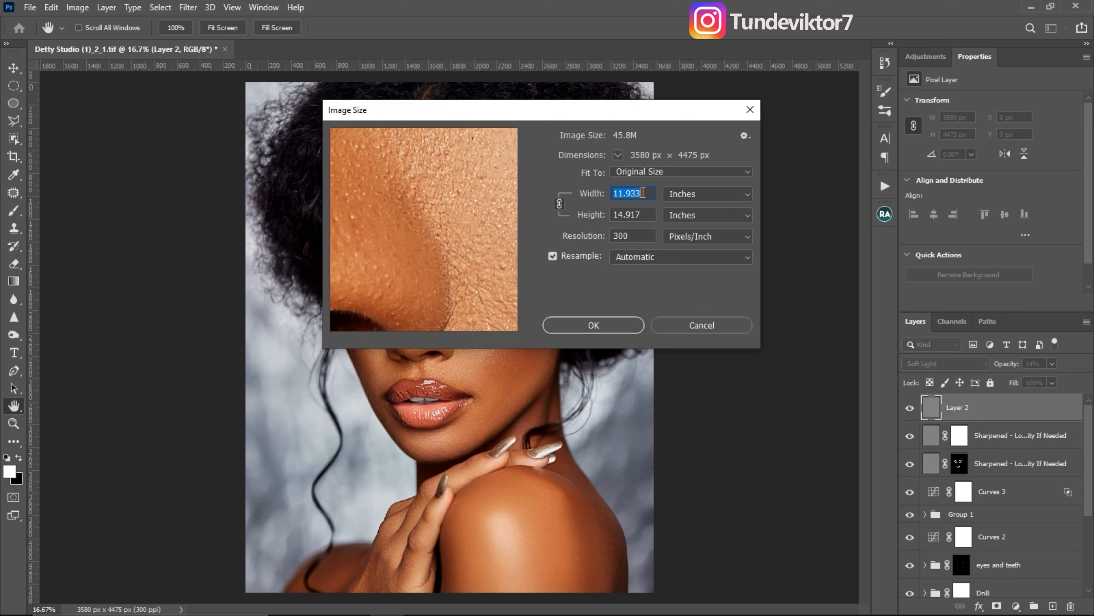
{"action": "type", "text": "9"}
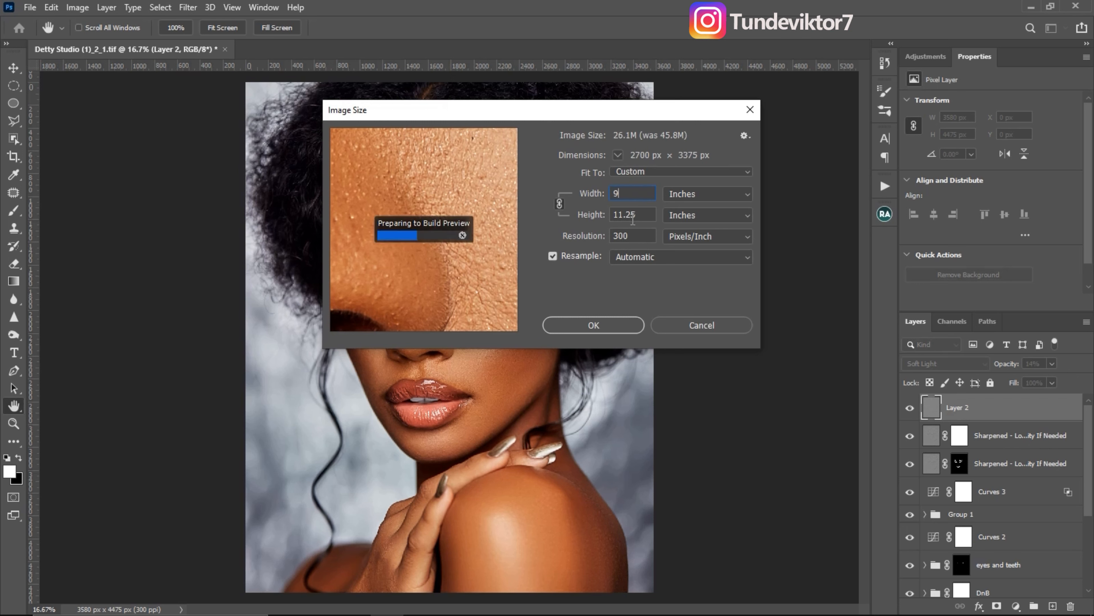
{"action": "left_click", "coordinate": [608, 324]}
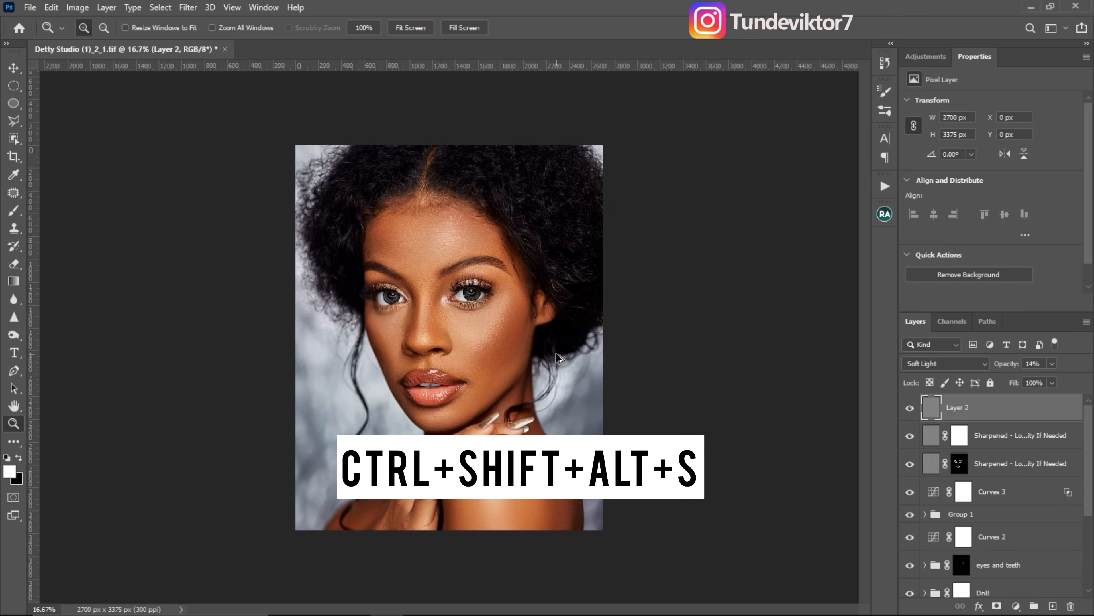
- Review the Save for Web JPEG export settings, leave without saving, and view the portrait closer
{"action": "key", "text": "ctrl+shift+alt+s"}
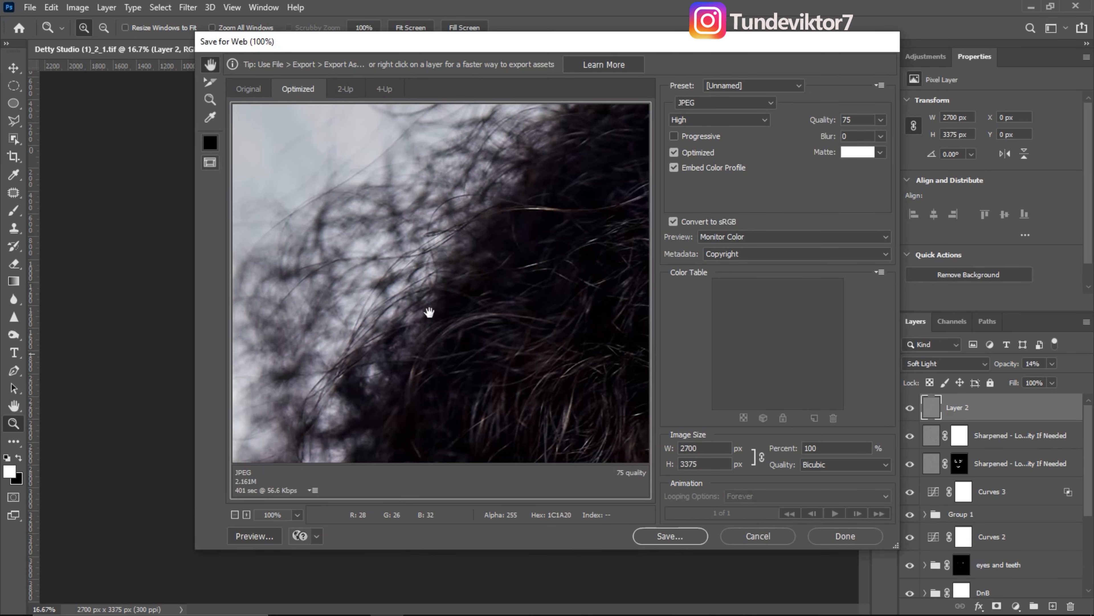
{"action": "left_click", "coordinate": [756, 540]}
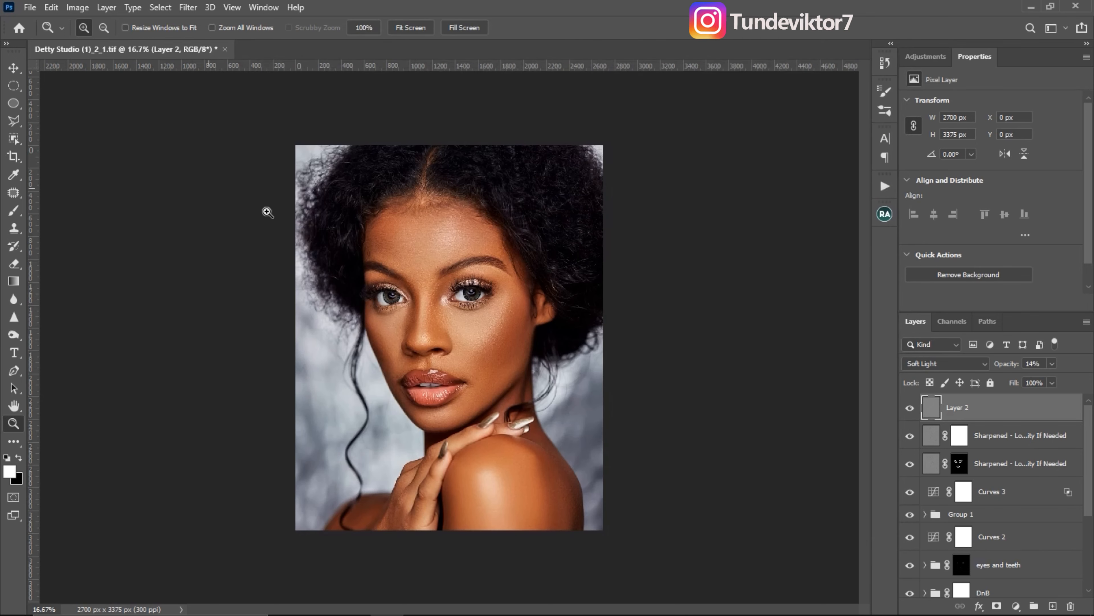
{"action": "left_click", "coordinate": [29, 7]}
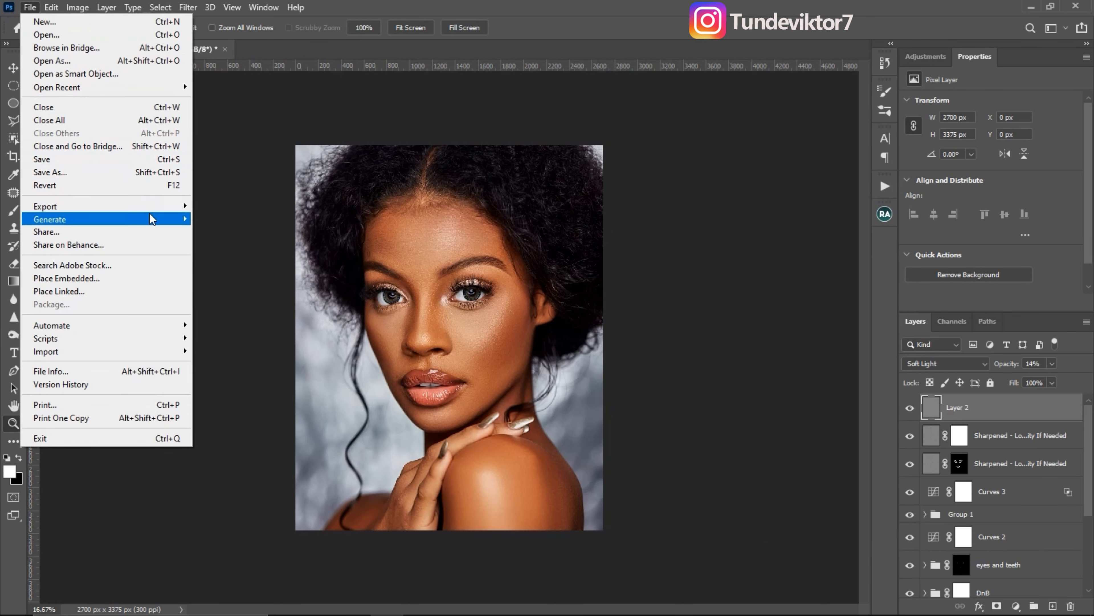
{"action": "mouse_move", "coordinate": [145, 206]}
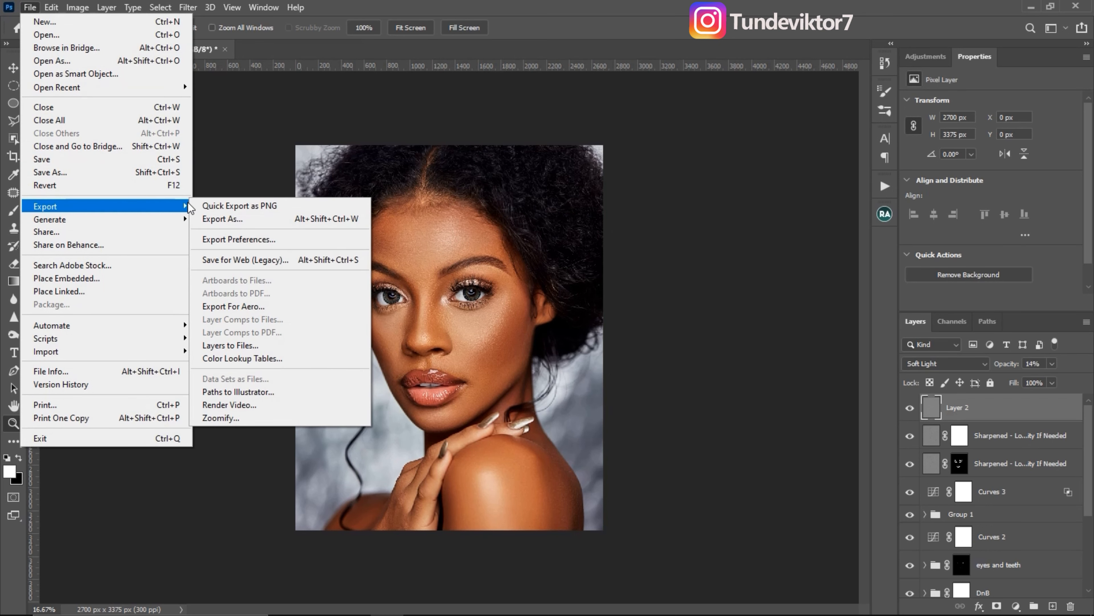
{"action": "left_click", "coordinate": [281, 260]}
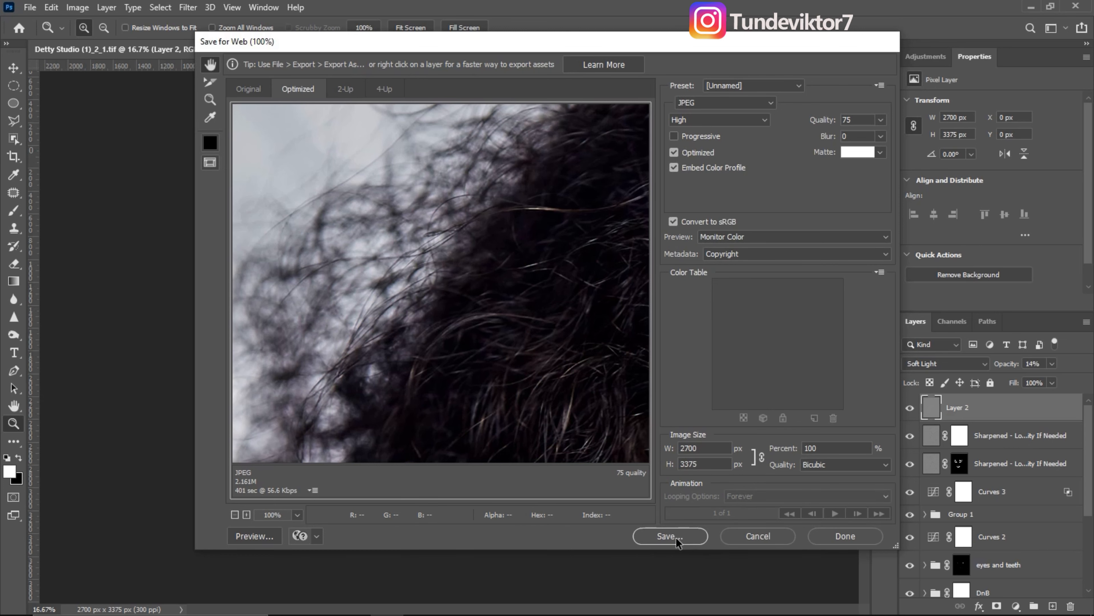
{"action": "left_click", "coordinate": [755, 536]}
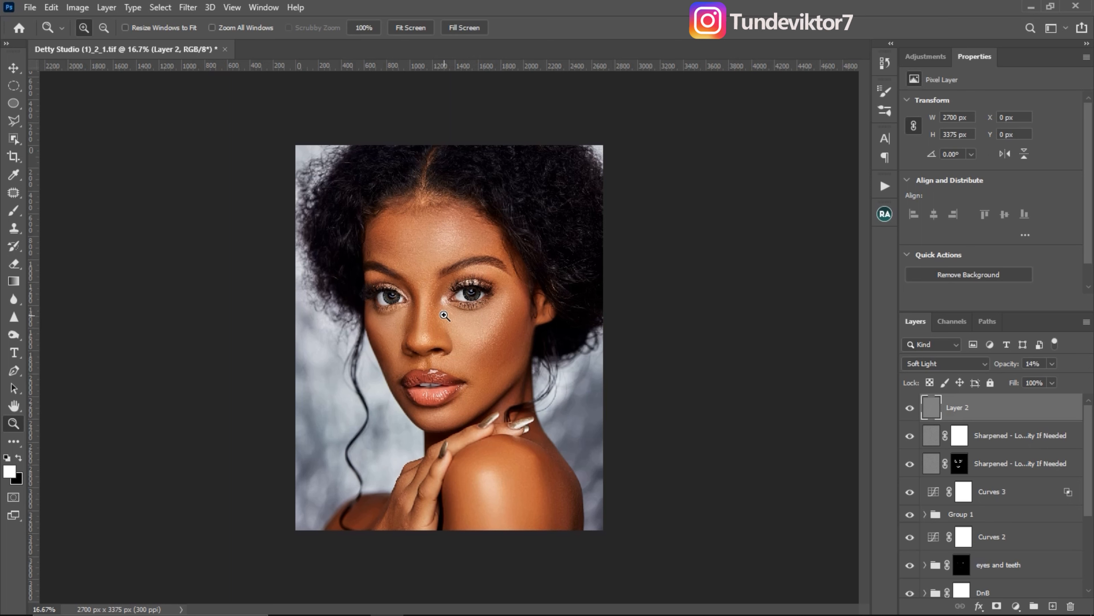
{"action": "left_click", "coordinate": [454, 314]}
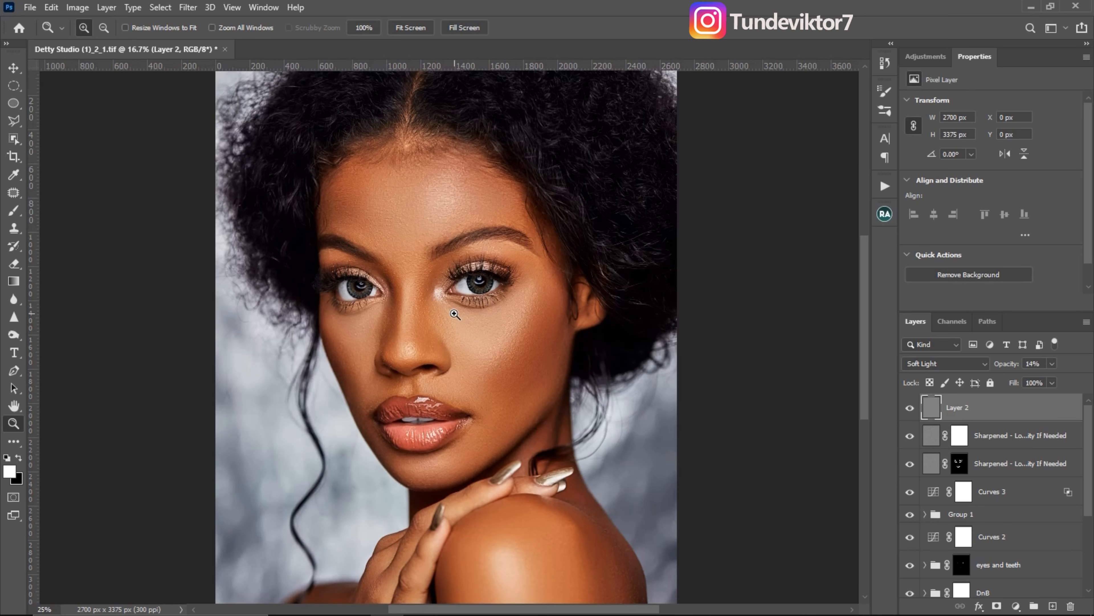